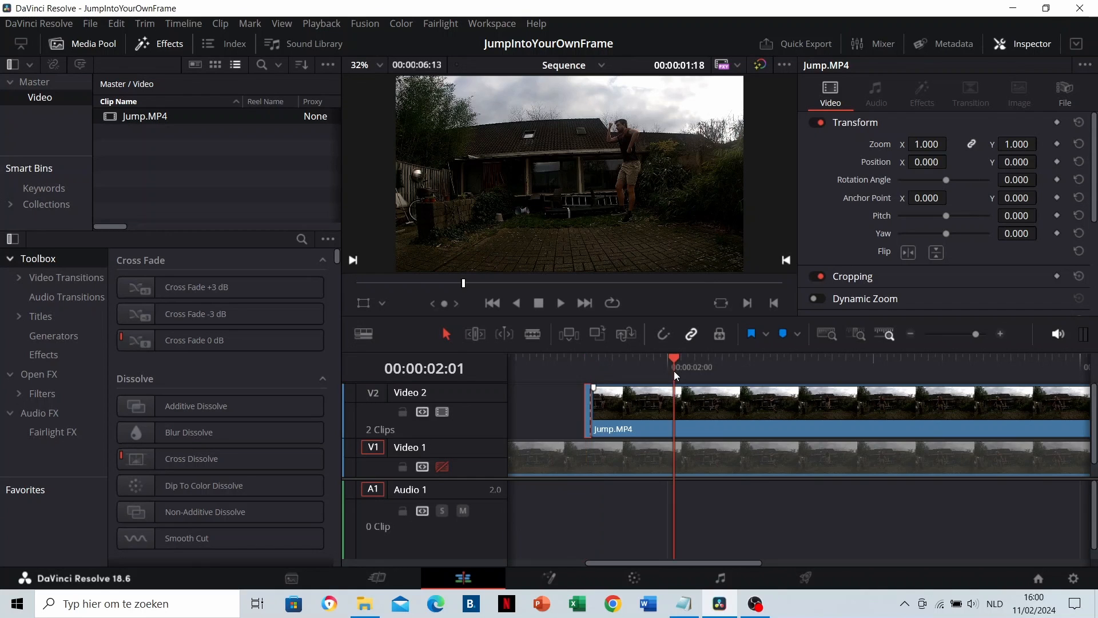
Step: Isolate a single-frame clip at 00:00:03:04 on Video 2, removing the footage between it and the previous one-frame clip
scroll(671, 395, "down", 2)
scroll(670, 403, "down", 4)
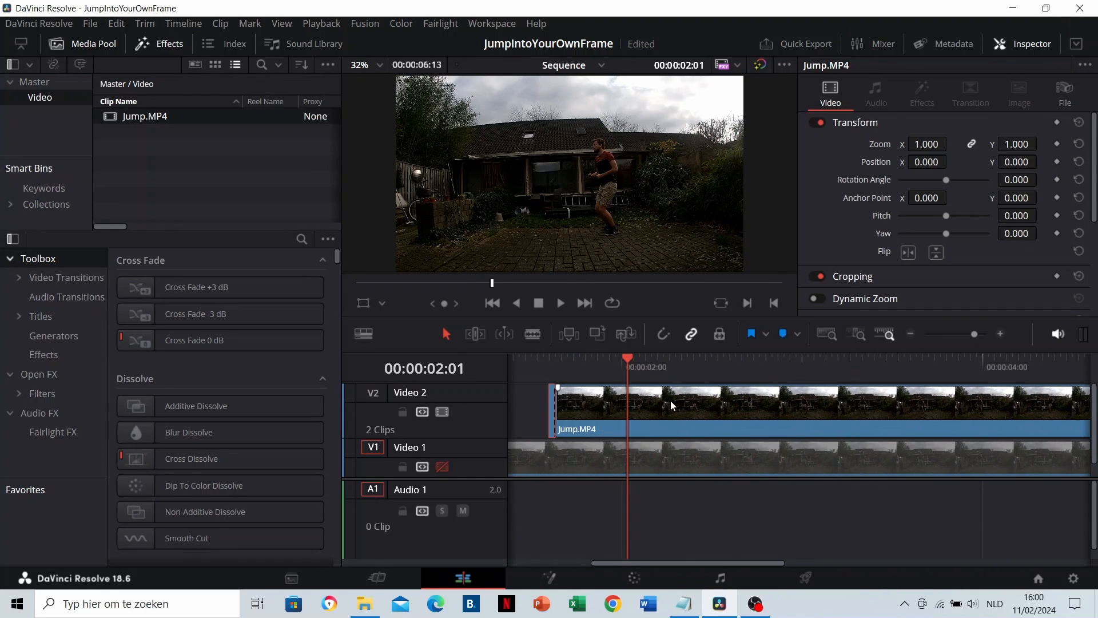
left_click(784, 371)
left_click(841, 422)
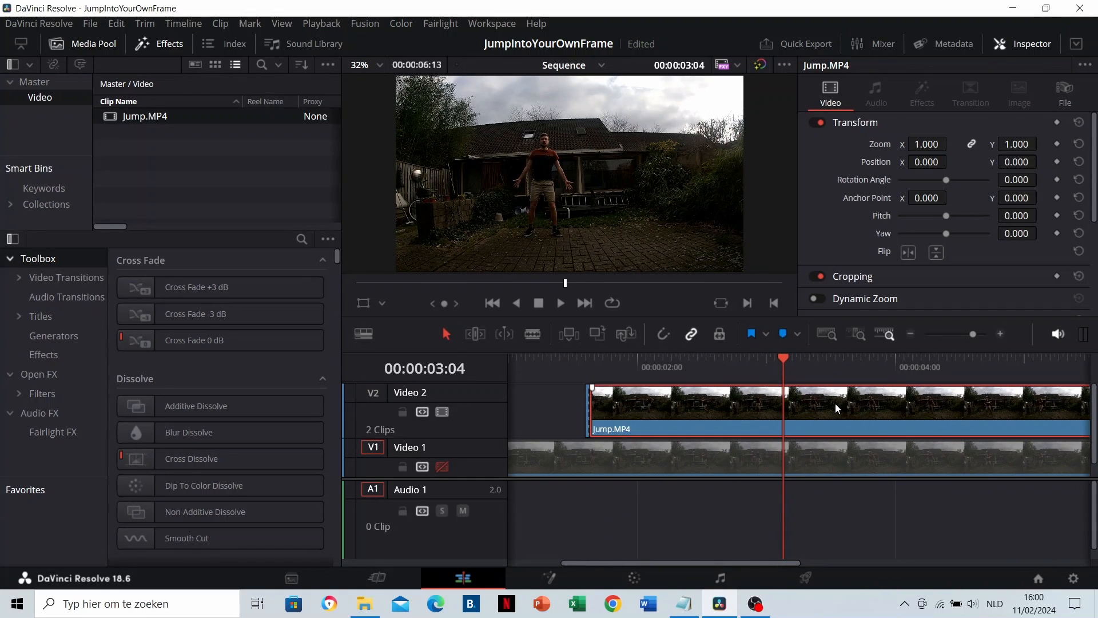
key("shift+bracketleft")
left_click_drag(786, 361, 789, 365)
key("shift+bracketleft")
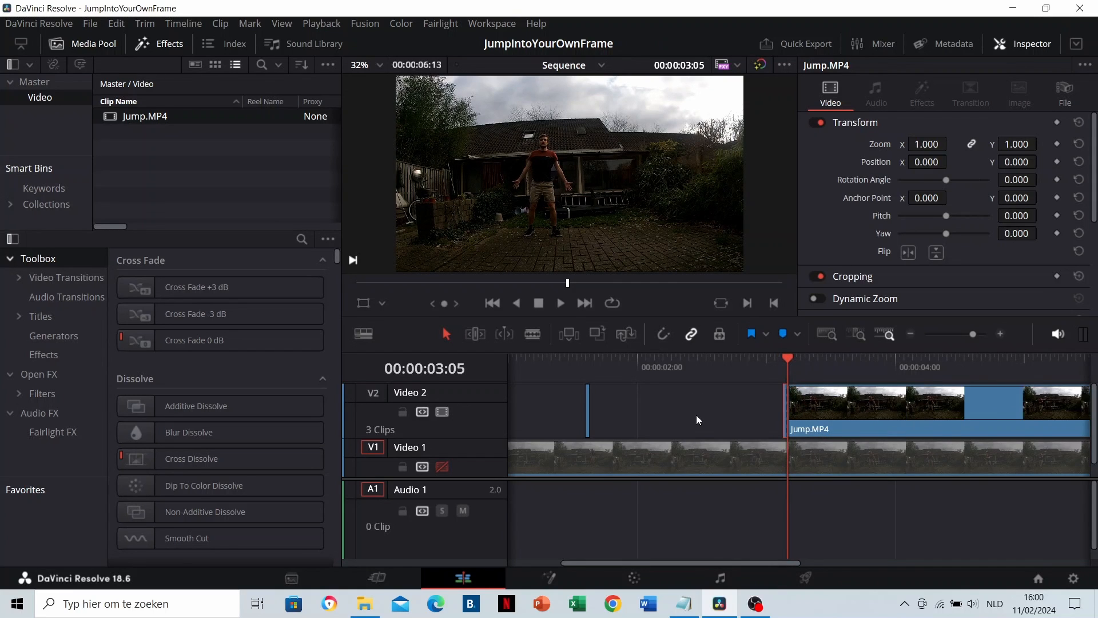
Step: Isolate a single-frame clip at 00:00:05:11 on Video 2 and remove the footage before and after it
scroll(696, 414, "down", 5)
left_click_drag(789, 359, 900, 370)
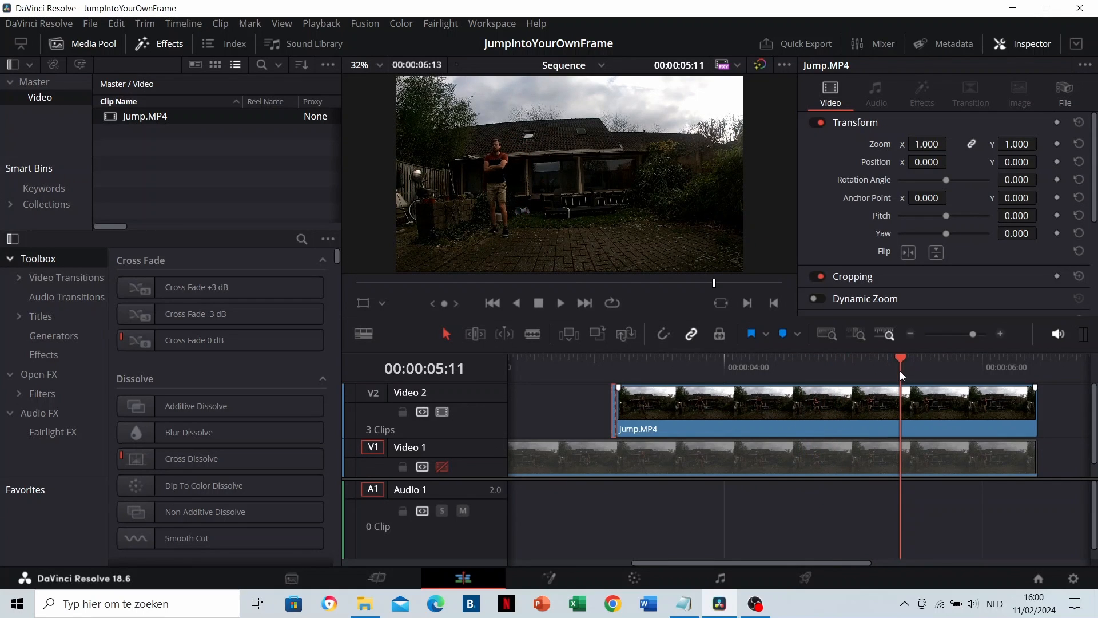
left_click(918, 403)
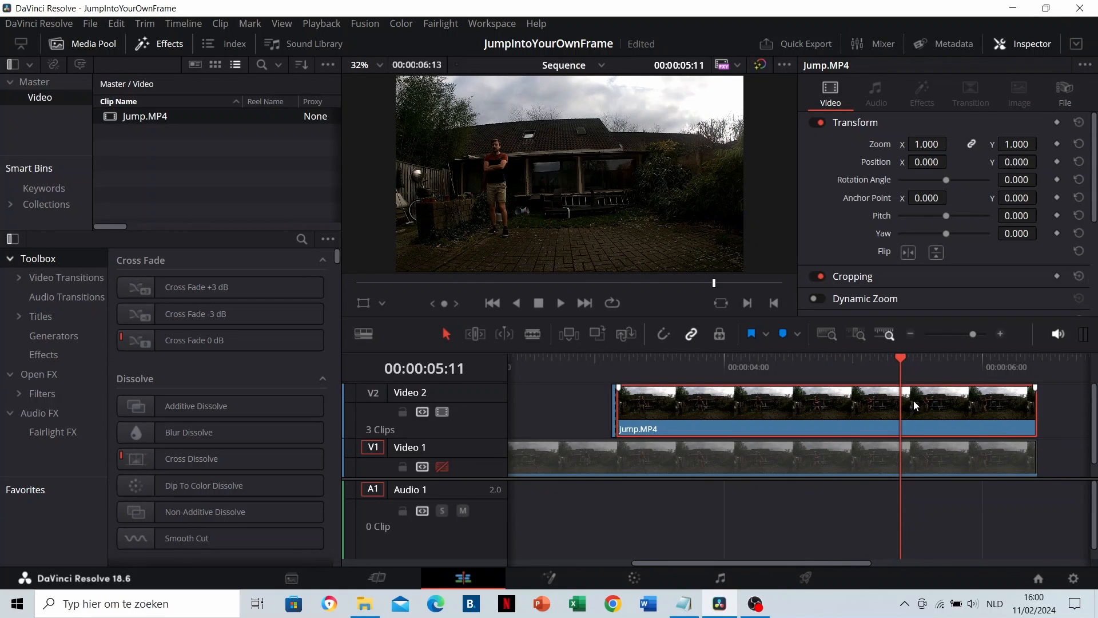
key("shift+bracketleft")
left_click_drag(904, 363, 904, 366)
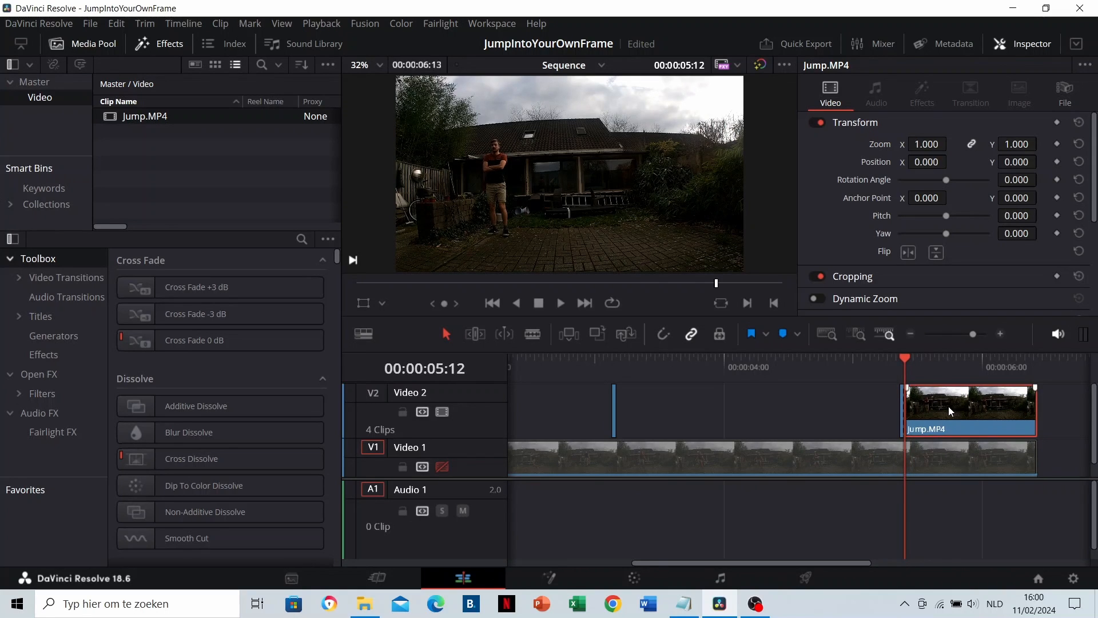
key("shift+bracketright")
Step: Turn the first one-frame clip on Video 2, at 00:00:01:18, into a freeze frame through its clip speed settings
scroll(836, 404, "left", 5)
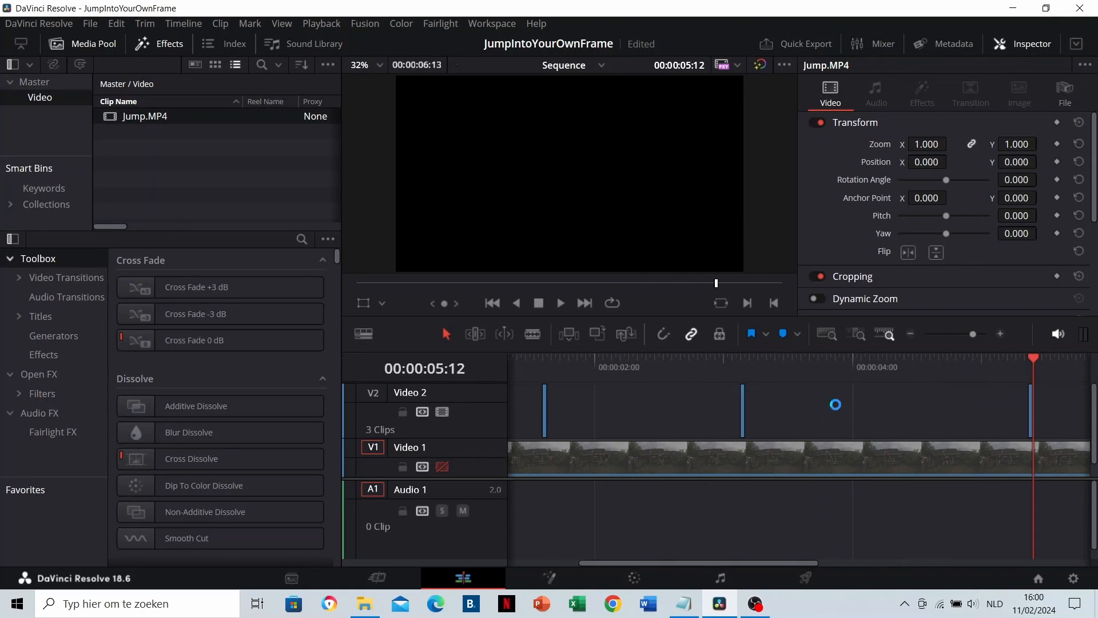
scroll(595, 402, "left", 1)
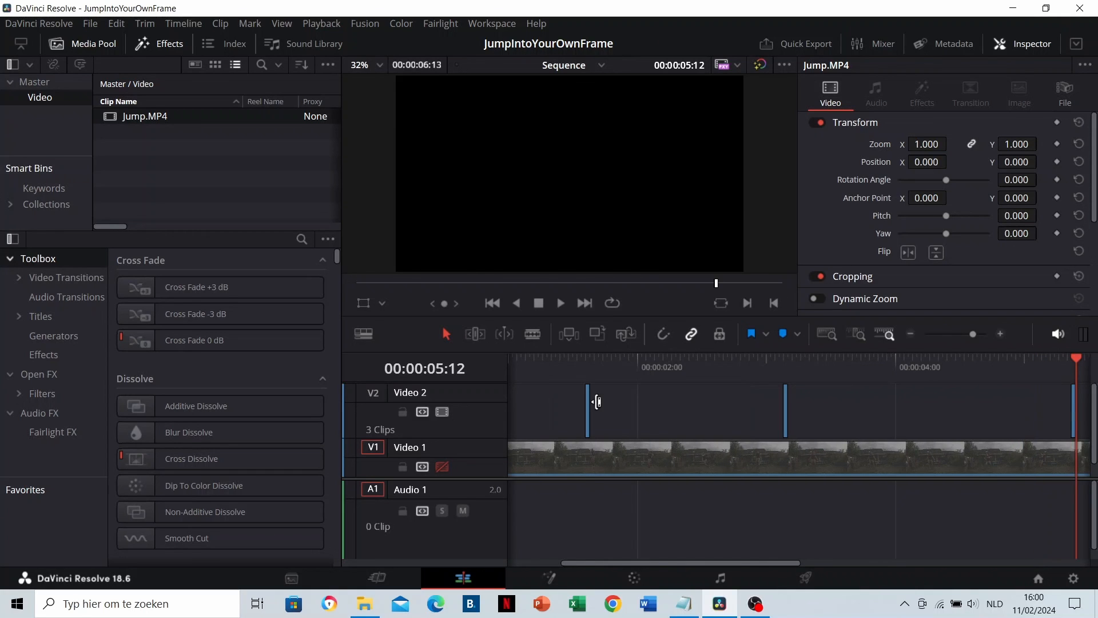
left_click(586, 371)
left_click(786, 375)
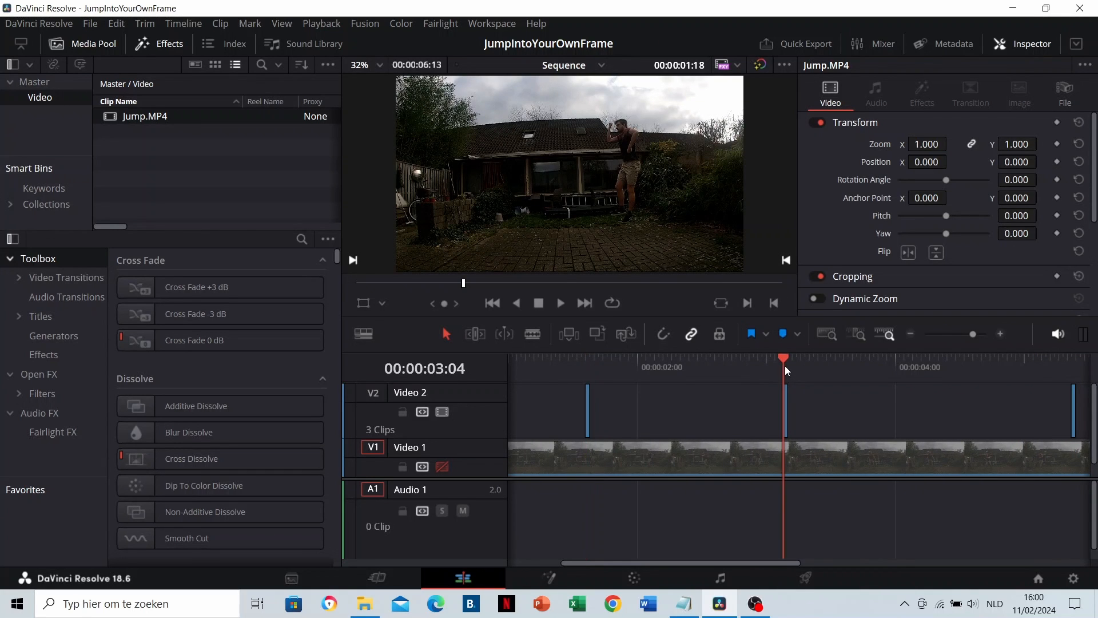
left_click(1075, 371)
left_click_drag(588, 369, 584, 373)
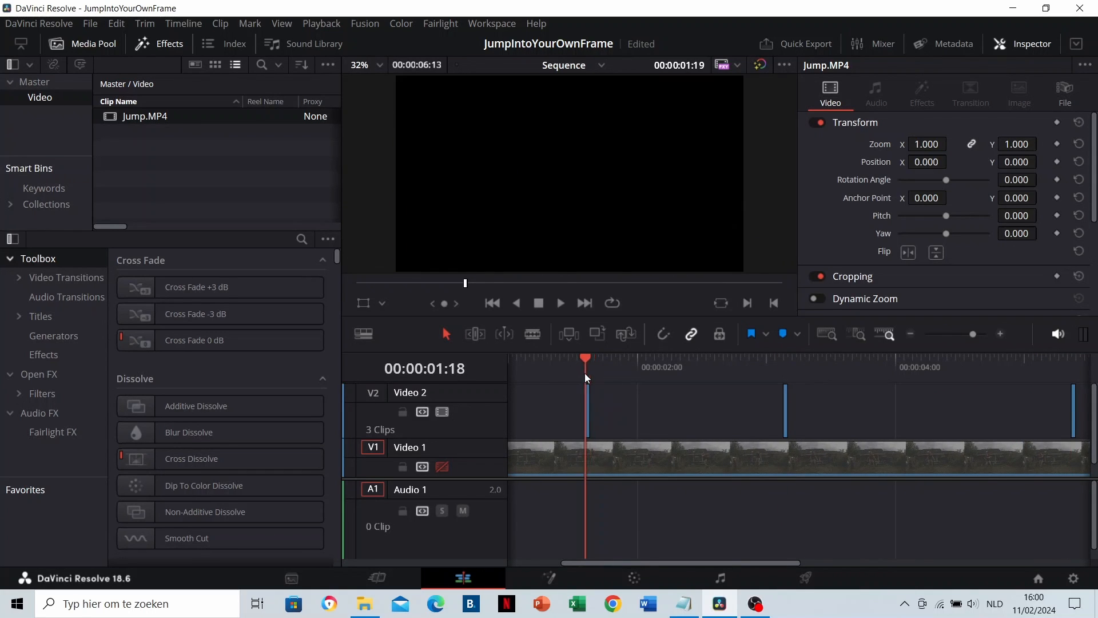
right_click(589, 402)
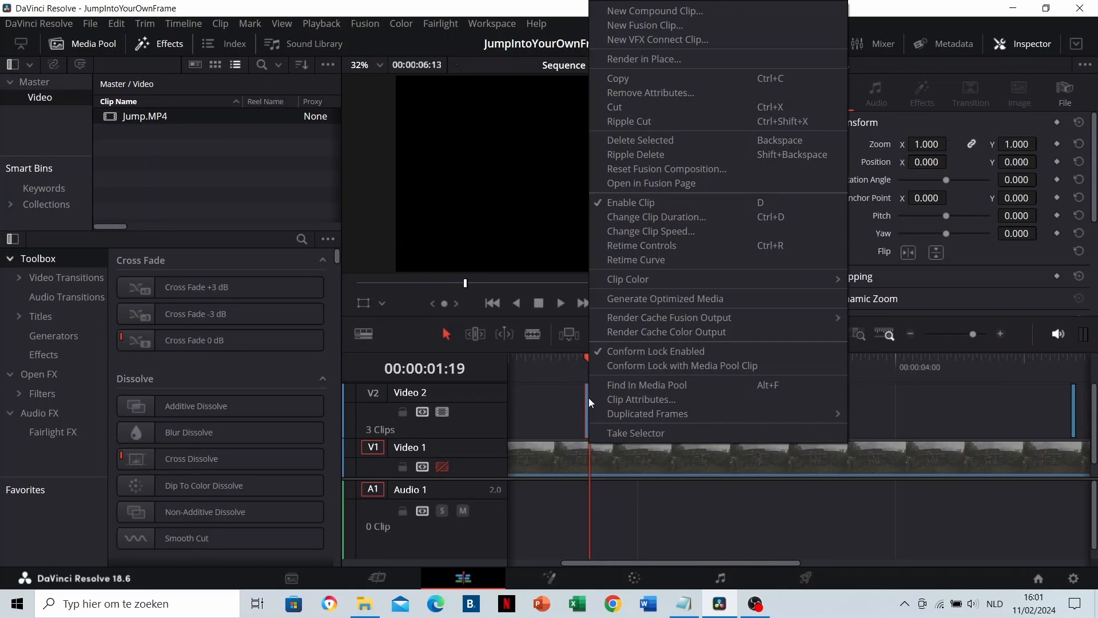
left_click(663, 233)
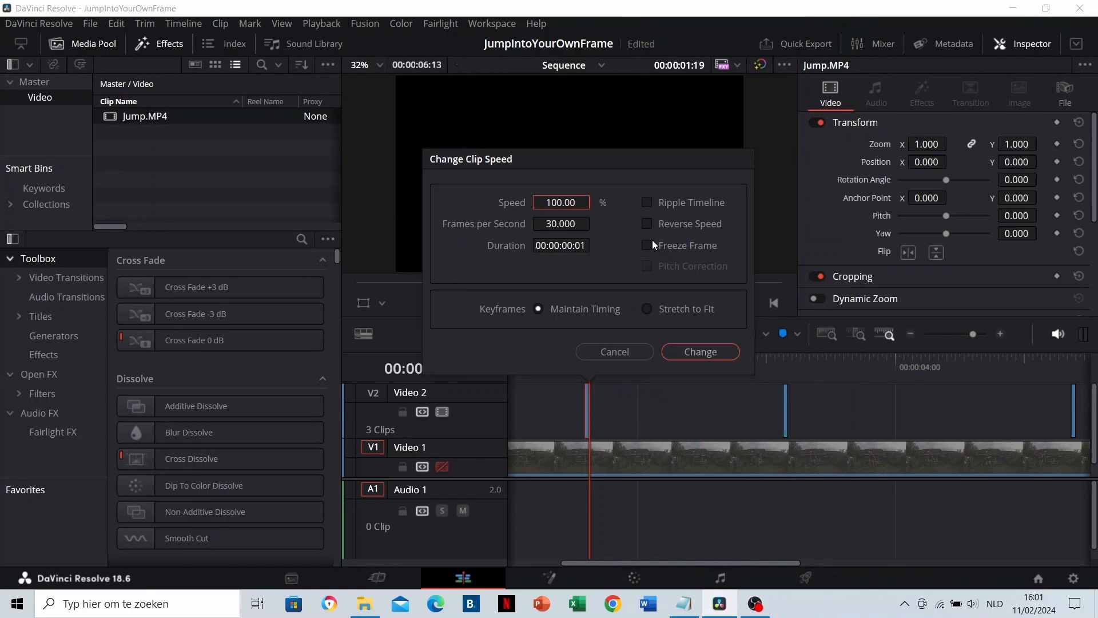
left_click(650, 246)
left_click(701, 352)
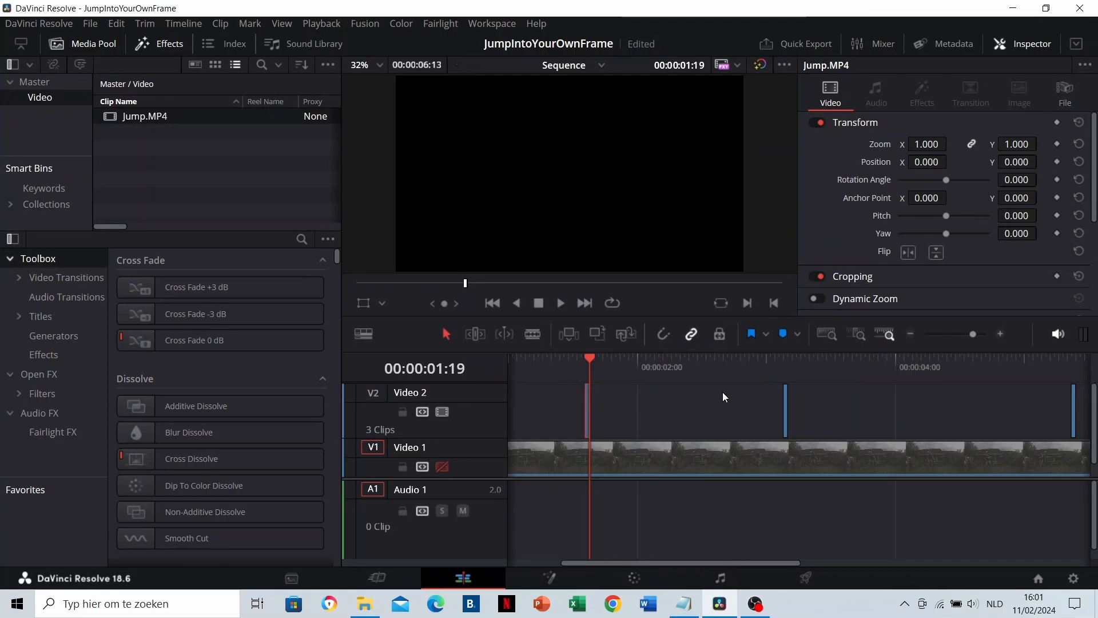
Step: Apply Freeze Frame to the second and third one-frame clips on Video 2 through their clip speed settings
right_click(785, 412)
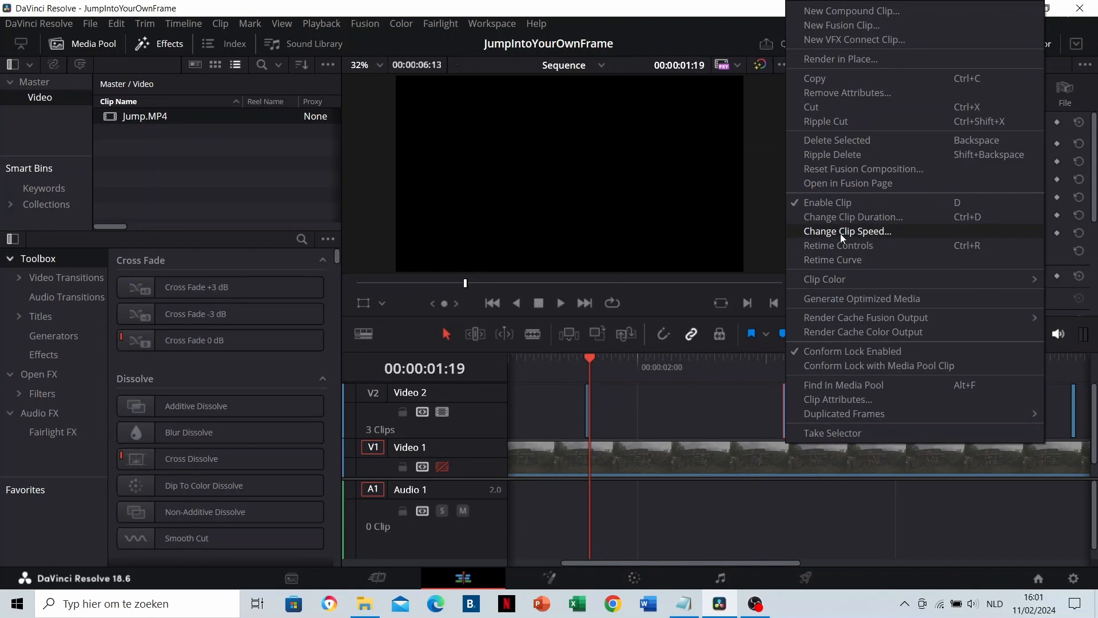
left_click(840, 233)
left_click(846, 246)
left_click(890, 353)
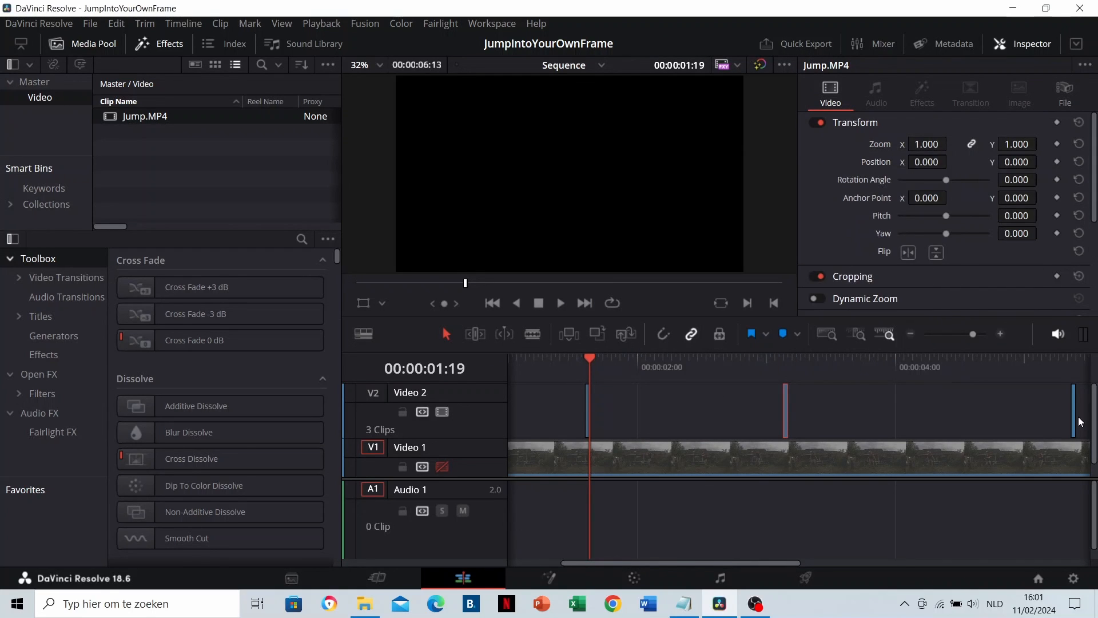
right_click(1073, 414)
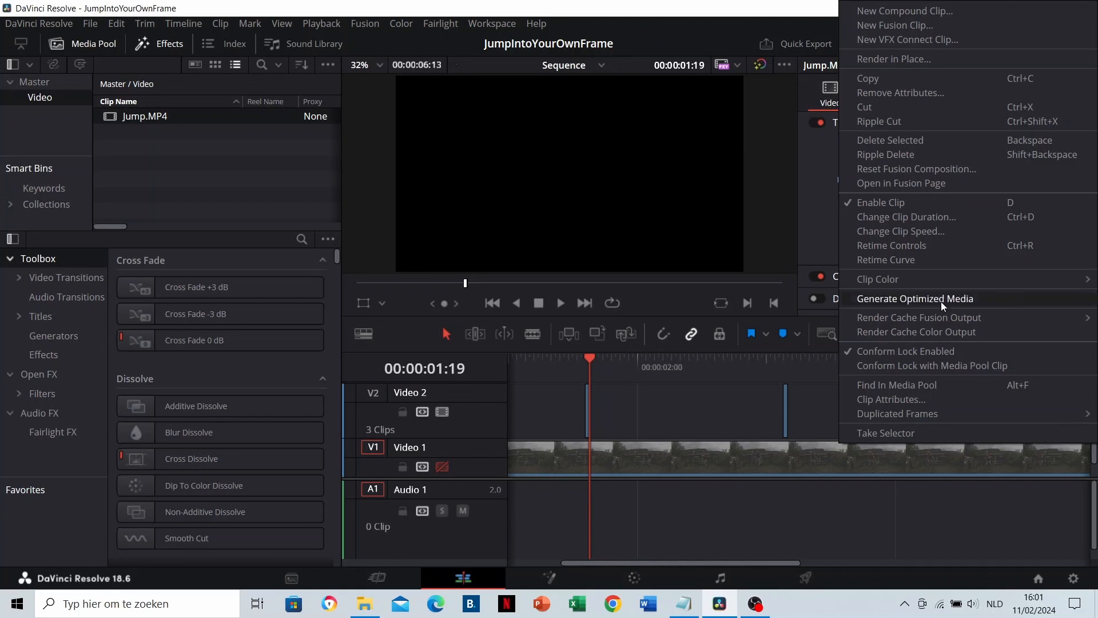
left_click(898, 232)
left_click(1003, 245)
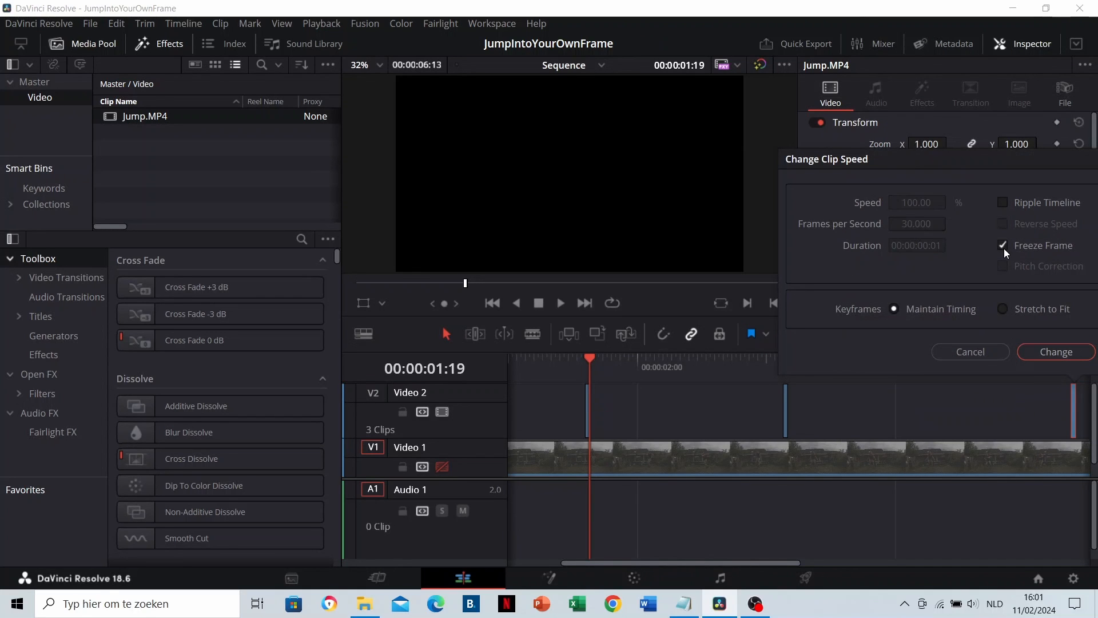
left_click(1034, 350)
Step: Extend the ends of all three freeze-frame clips on Video 2 so each lasts about half a second
left_click_drag(587, 410, 658, 409)
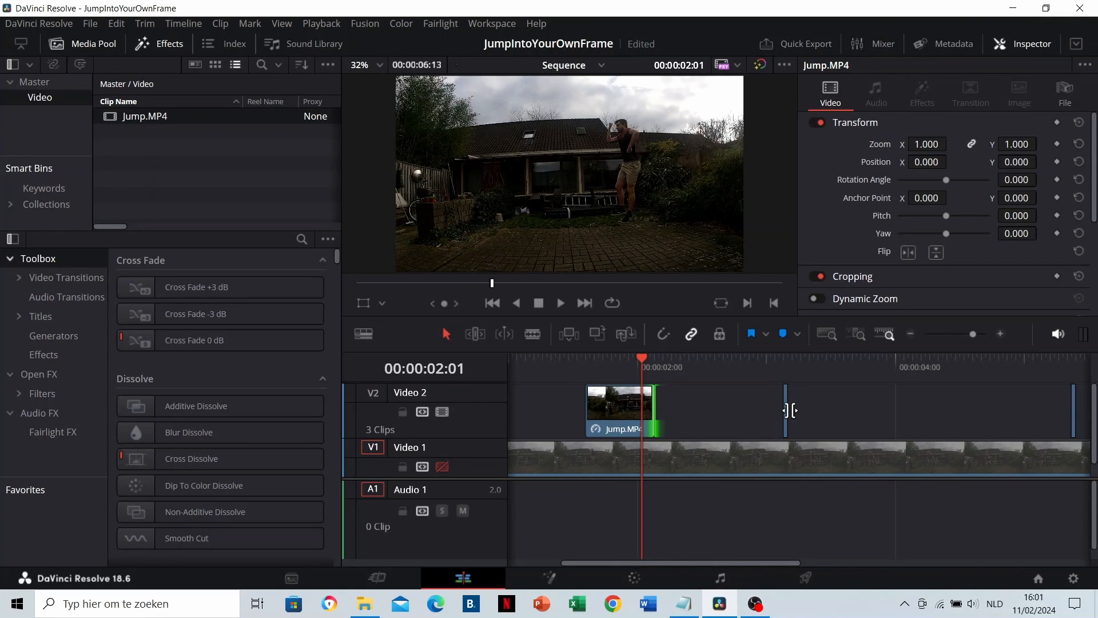
left_click_drag(790, 410, 852, 411)
scroll(903, 408, "right", 3)
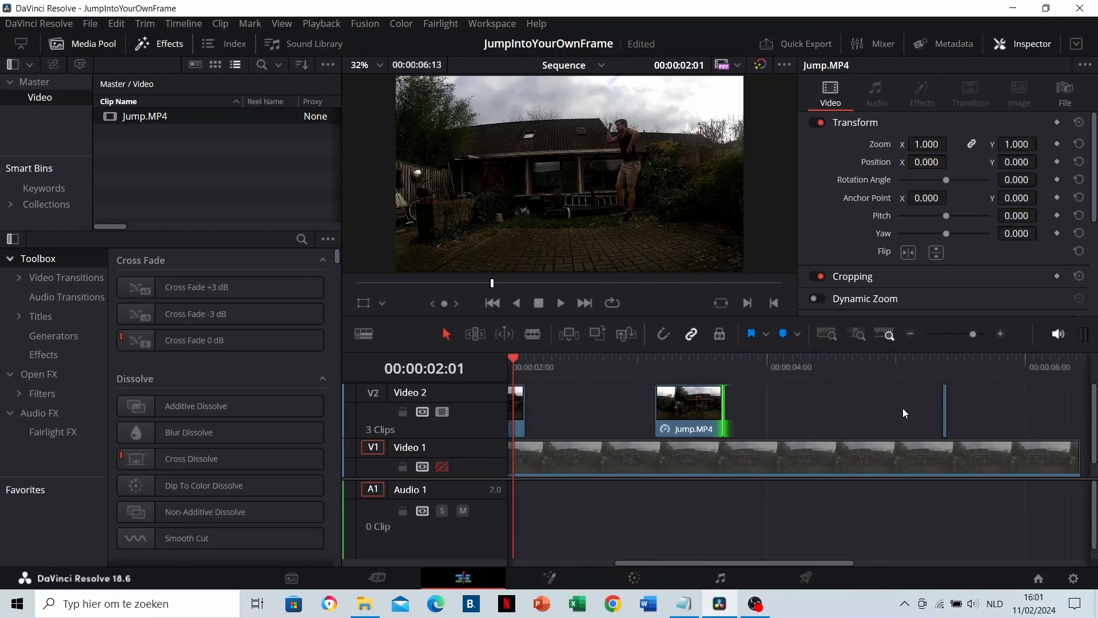
scroll(902, 408, "right", 1)
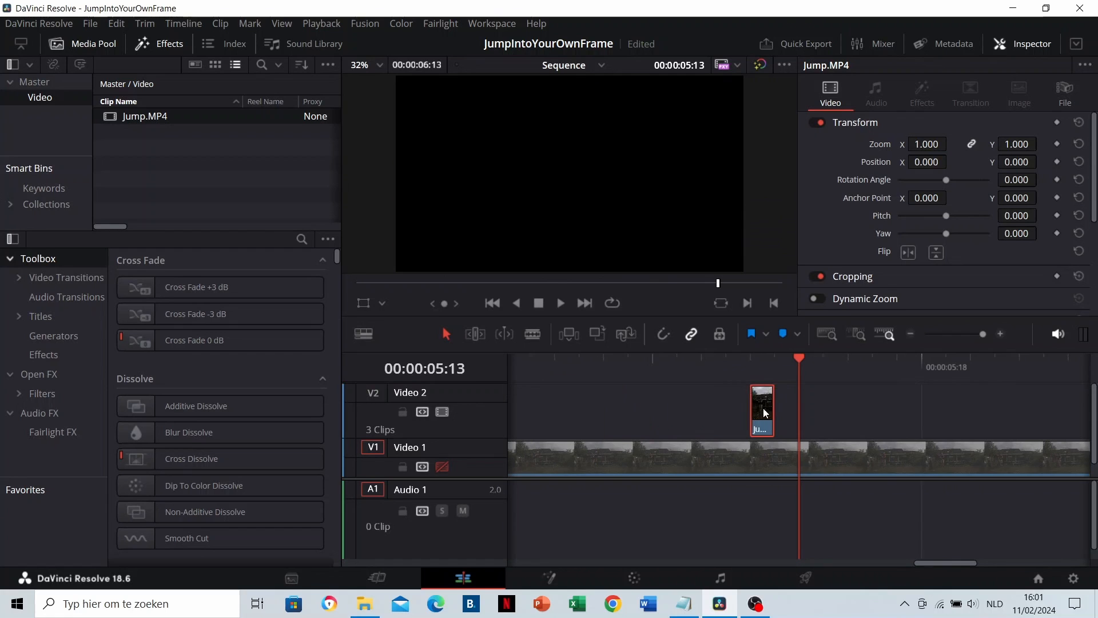
scroll(764, 408, "up", 1)
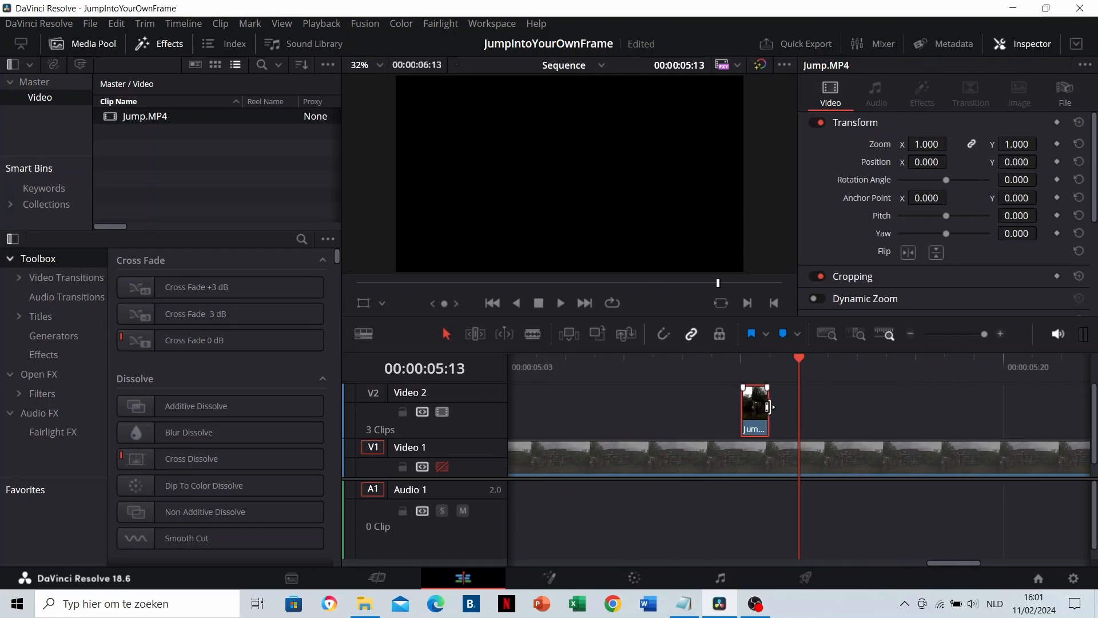
left_click_drag(768, 407, 907, 415)
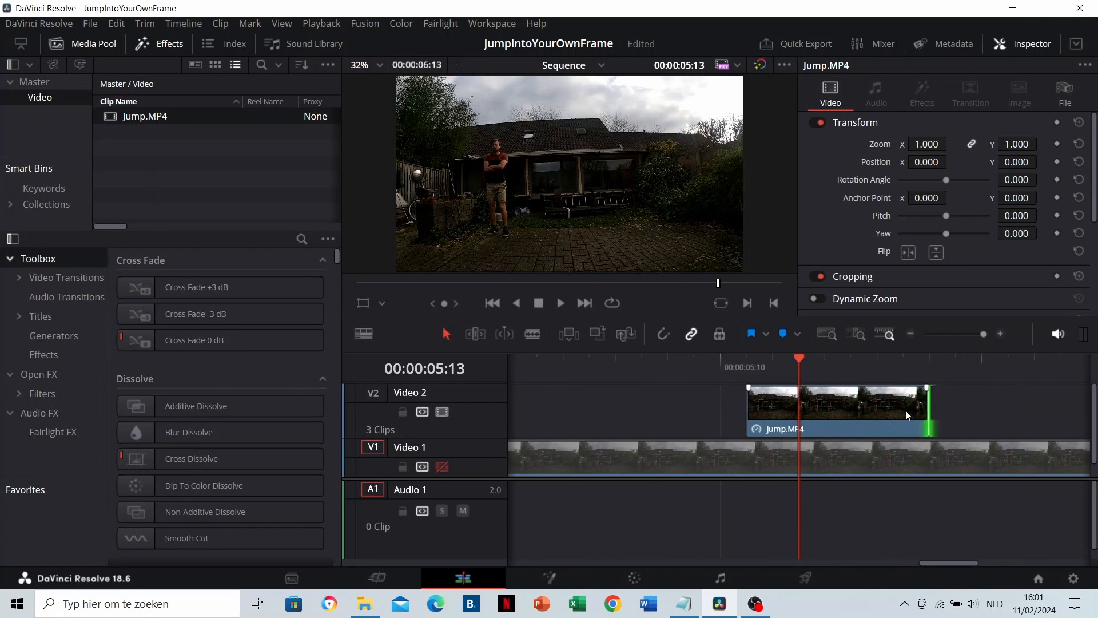
Step: Check the three frozen clips, park the playhead on the first at 00:00:01:26, and open it on the Color page
left_click(648, 360)
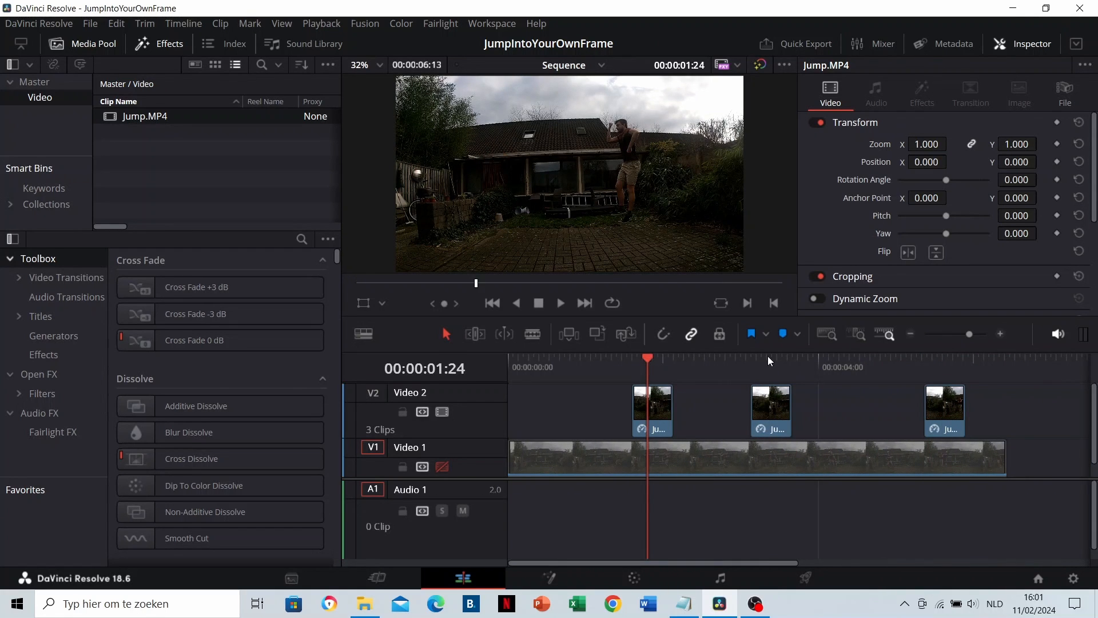
left_click(768, 356)
left_click(947, 363)
left_click(652, 362)
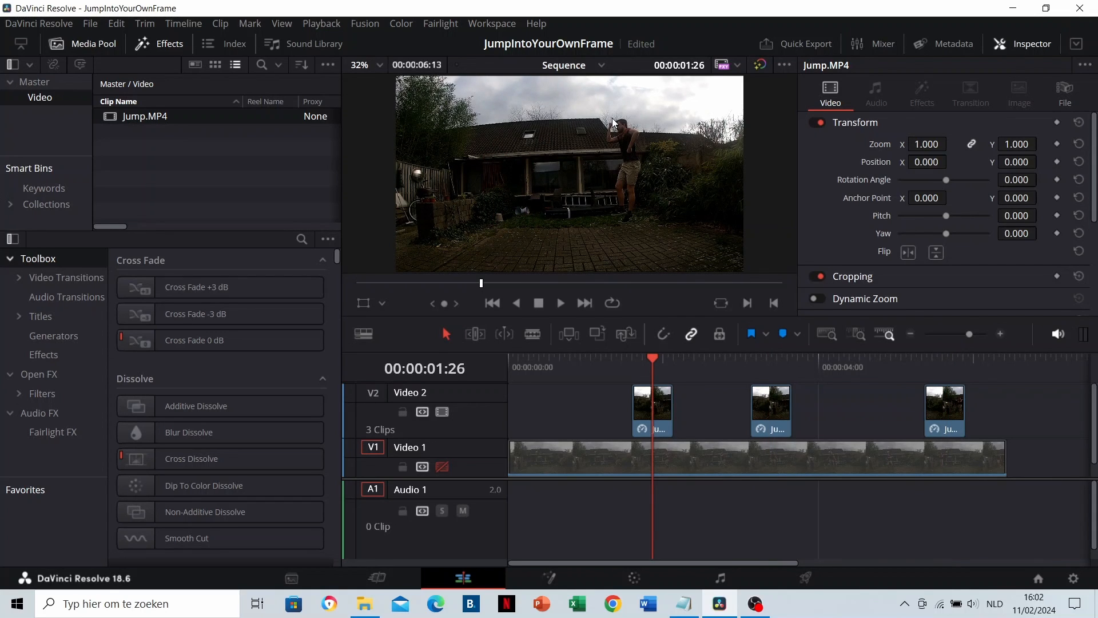
left_click(634, 578)
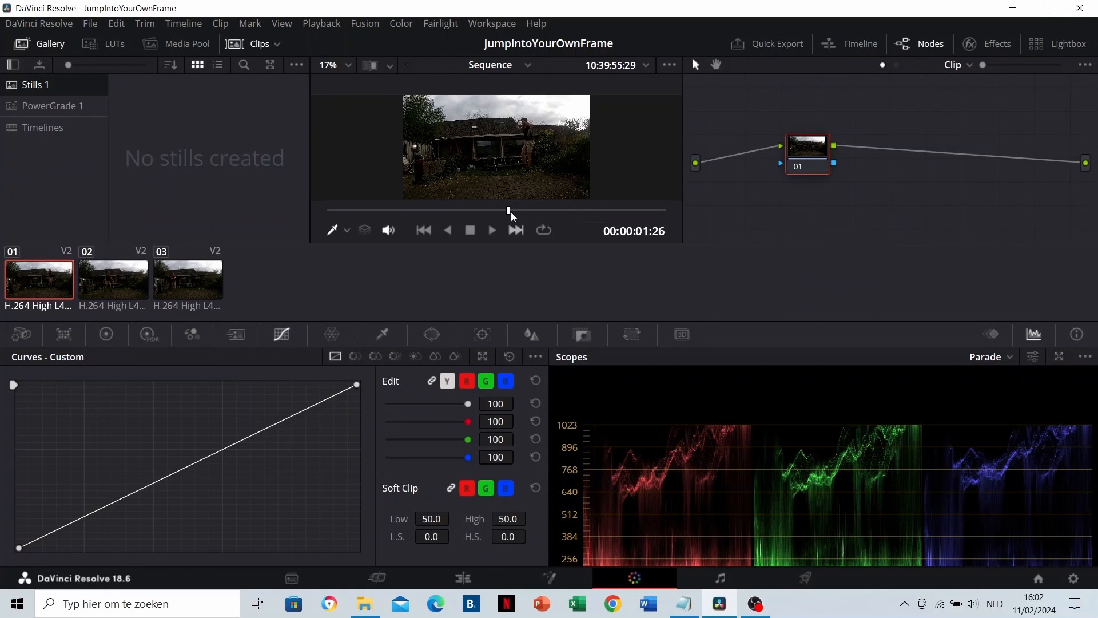
Step: Add a serial node after node 01 in the first frozen clip's node graph
scroll(532, 144, "up", 3)
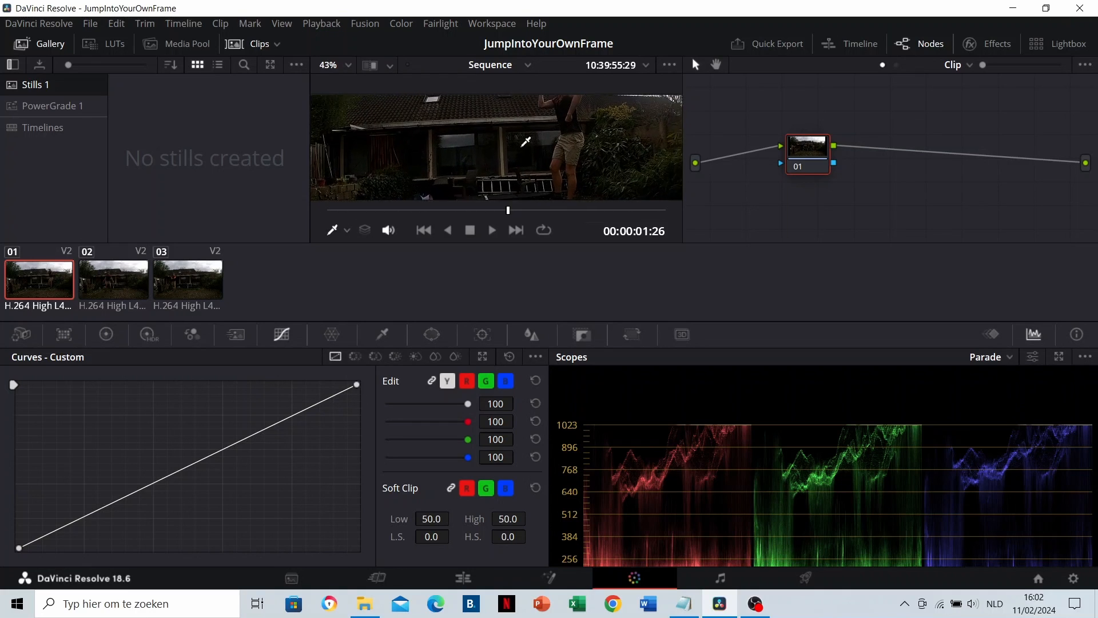
scroll(550, 143, "down", 2)
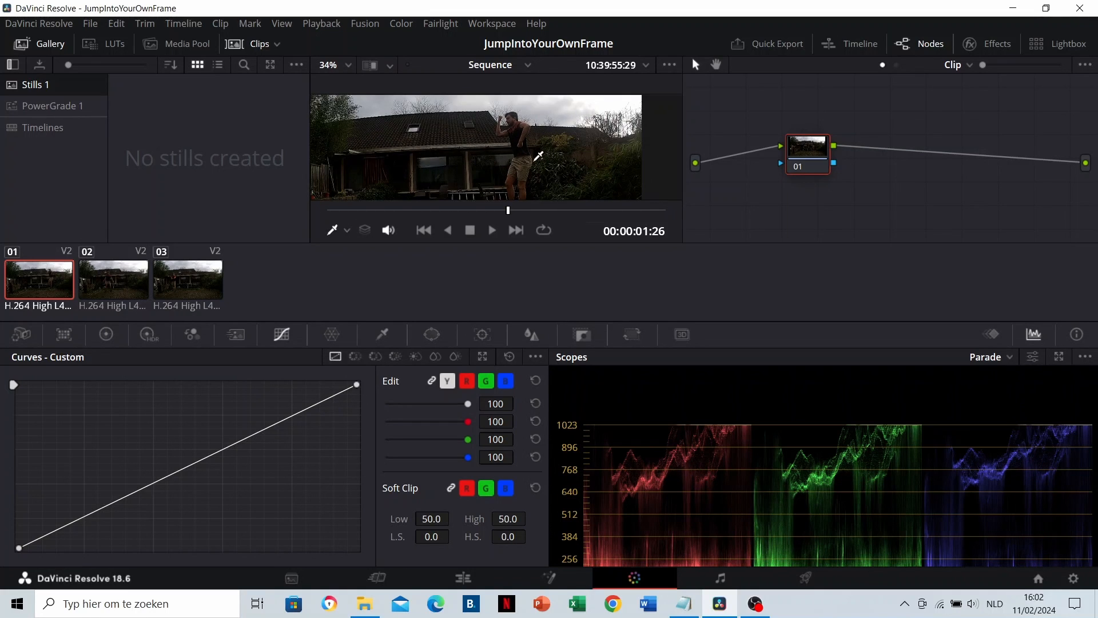
right_click(815, 149)
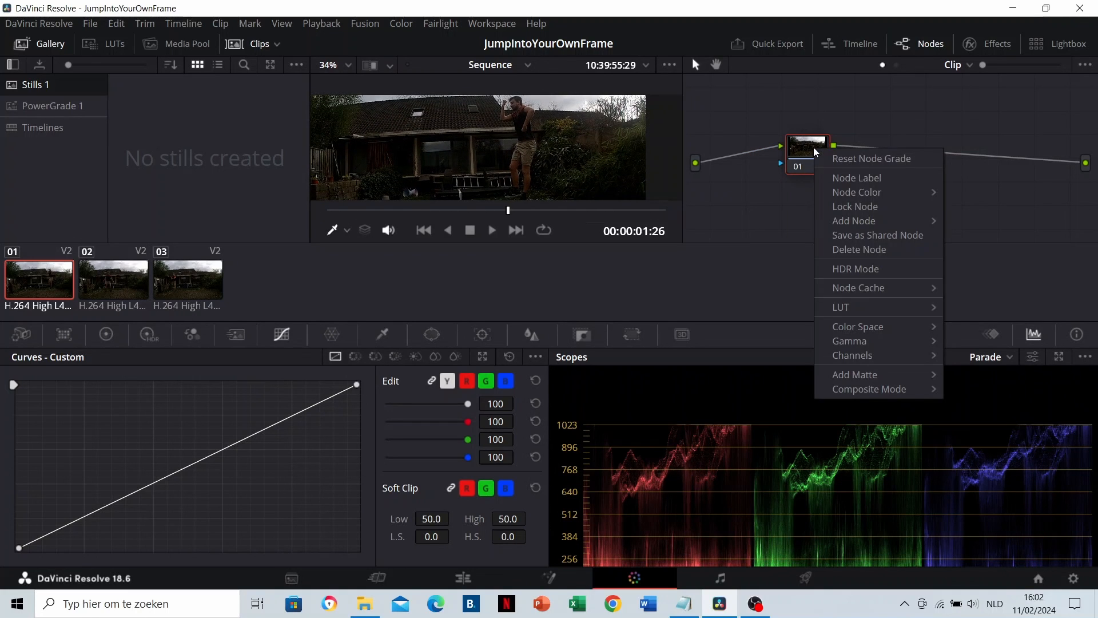
mouse_move(863, 226)
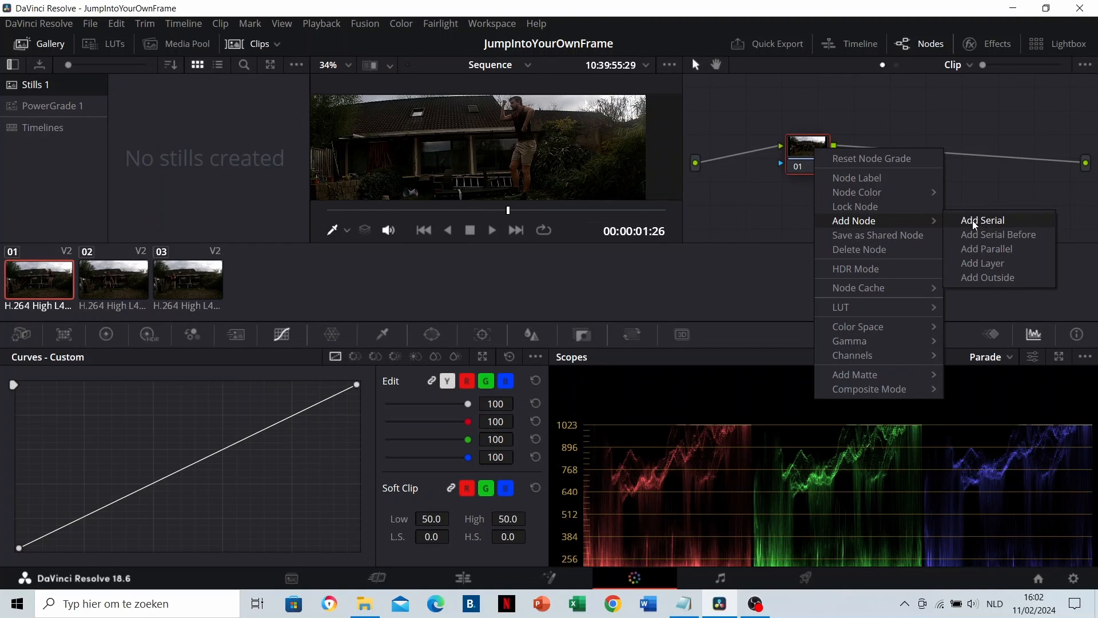
left_click(990, 225)
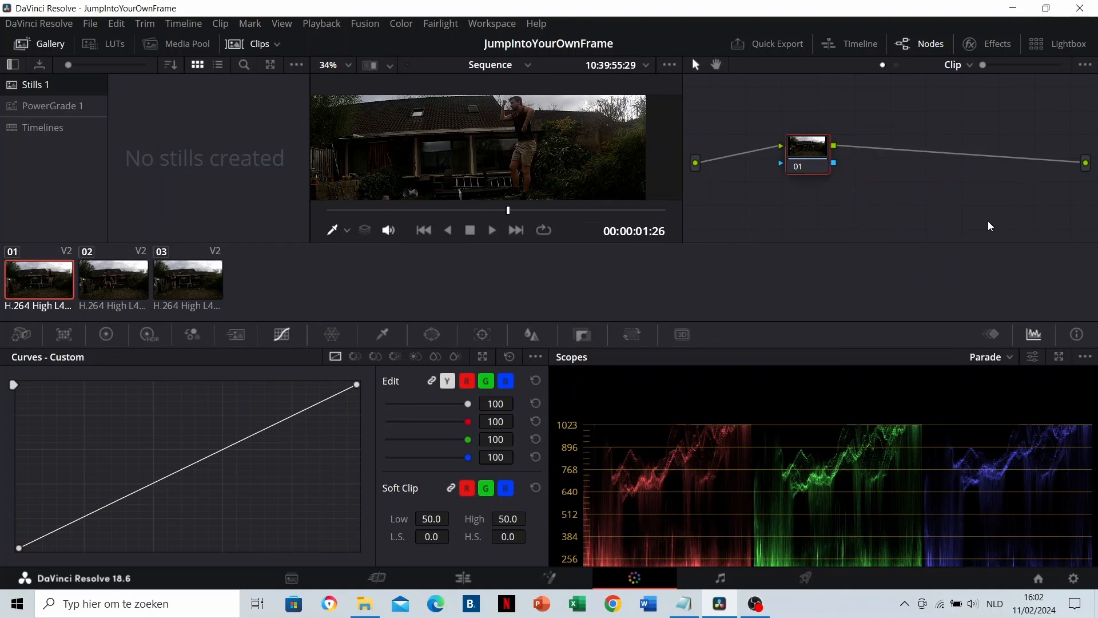
Step: Add an alpha output to the node graph and connect the second node's alpha output to it
right_click(941, 193)
left_click(938, 246)
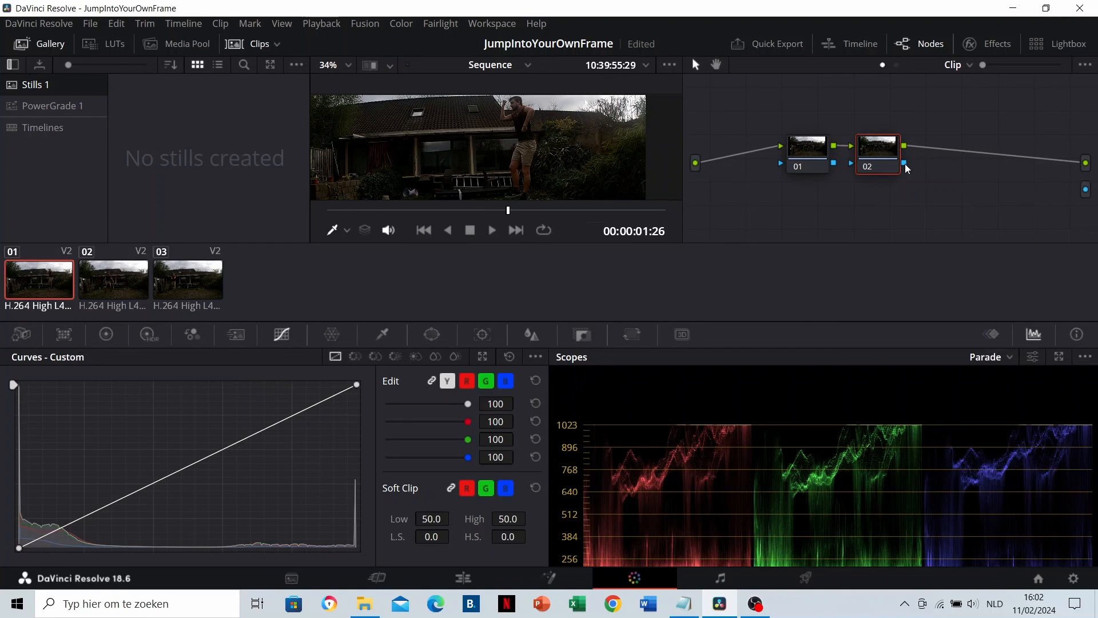
left_click_drag(905, 164, 1095, 199)
Step: Enable a curve window on the second node and start its outline along the sole of the person's left-hand shoe
scroll(497, 147, "up", 5)
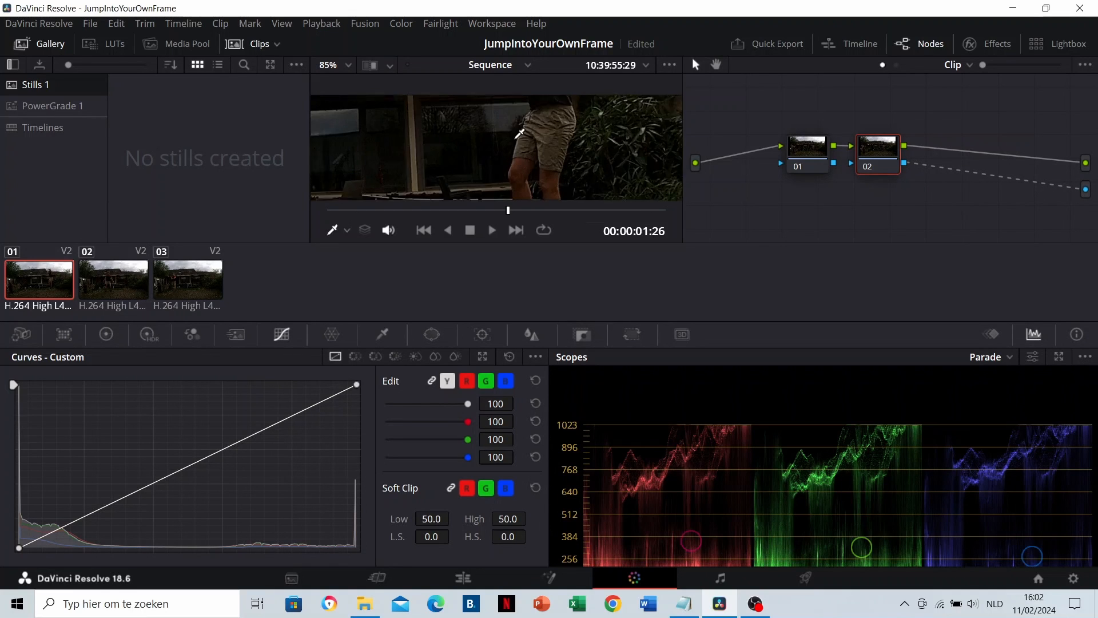
left_click(432, 334)
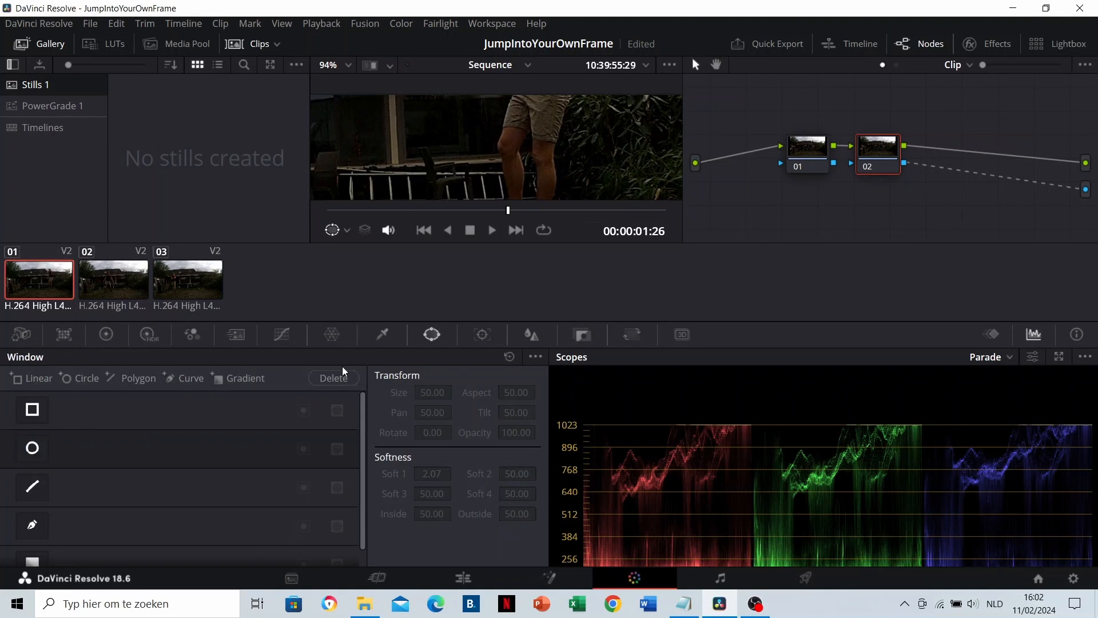
left_click(33, 526)
scroll(492, 149, "up", 3)
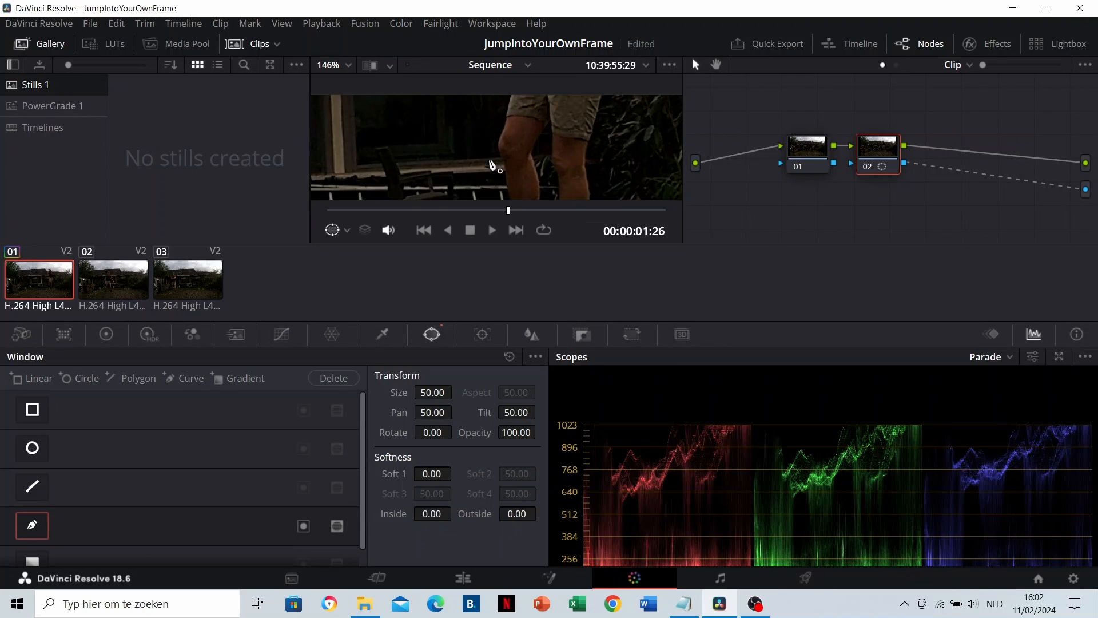
left_click_drag(492, 191, 495, 132)
scroll(490, 152, "up", 3)
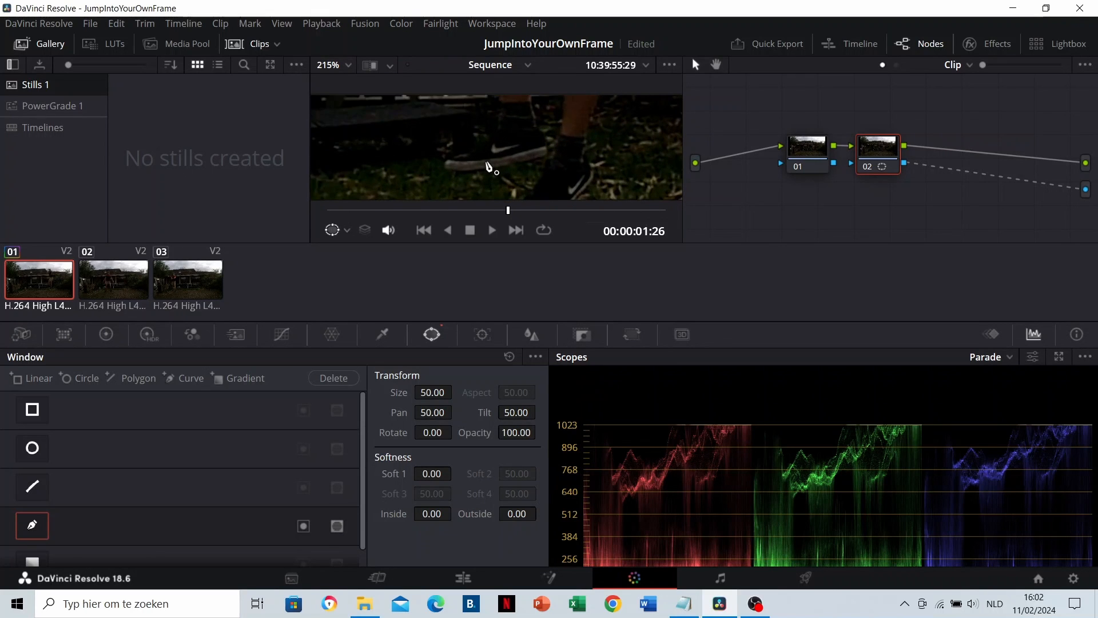
scroll(515, 160, "up", 4)
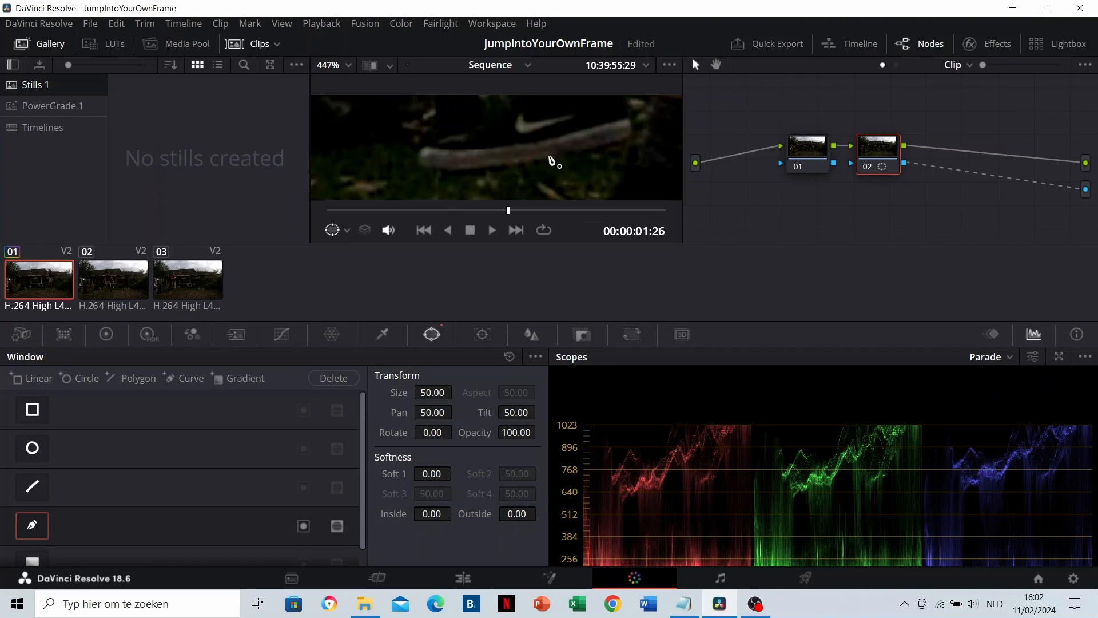
left_click(549, 154)
mouse_move(472, 166)
left_mouse_down()
mouse_move(430, 164)
mouse_move(456, 166)
left_mouse_up()
scroll(447, 170, "up", 1)
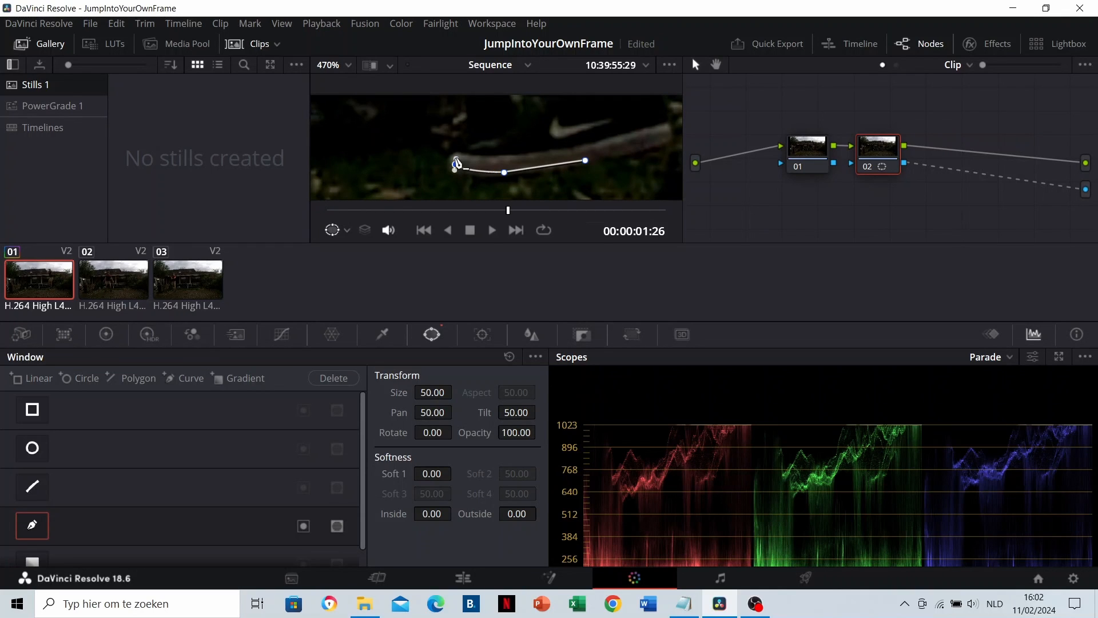
left_click(502, 117)
left_click(528, 139)
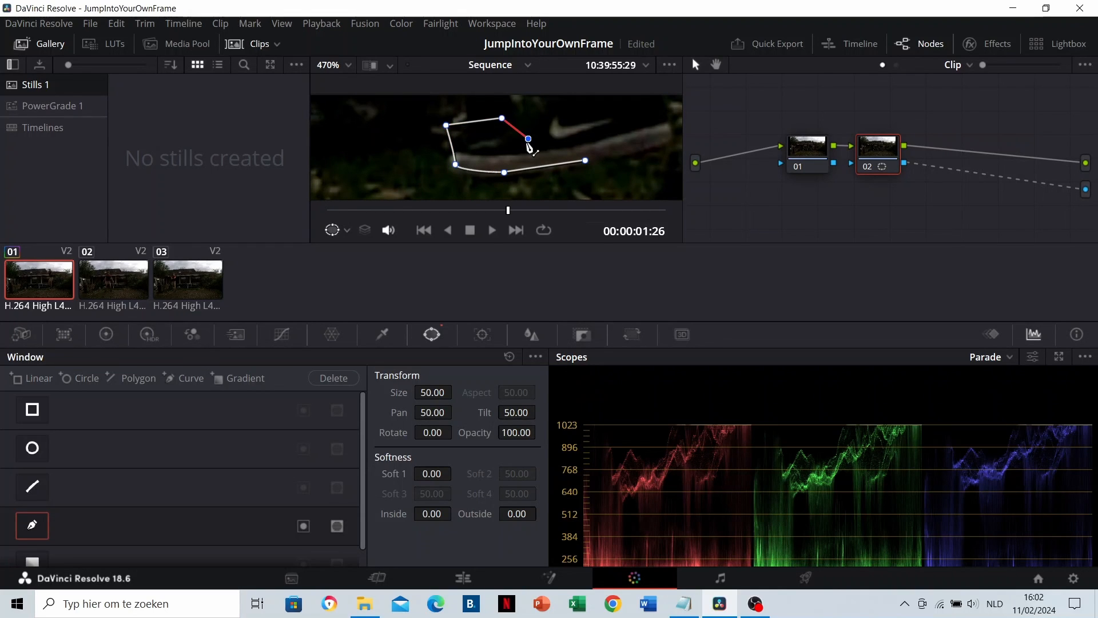
key("ctrl+z")
Step: Carry the curve window's outline around the toe of the shoe and adjust its points and handles to fit
scroll(485, 155, "up", 5)
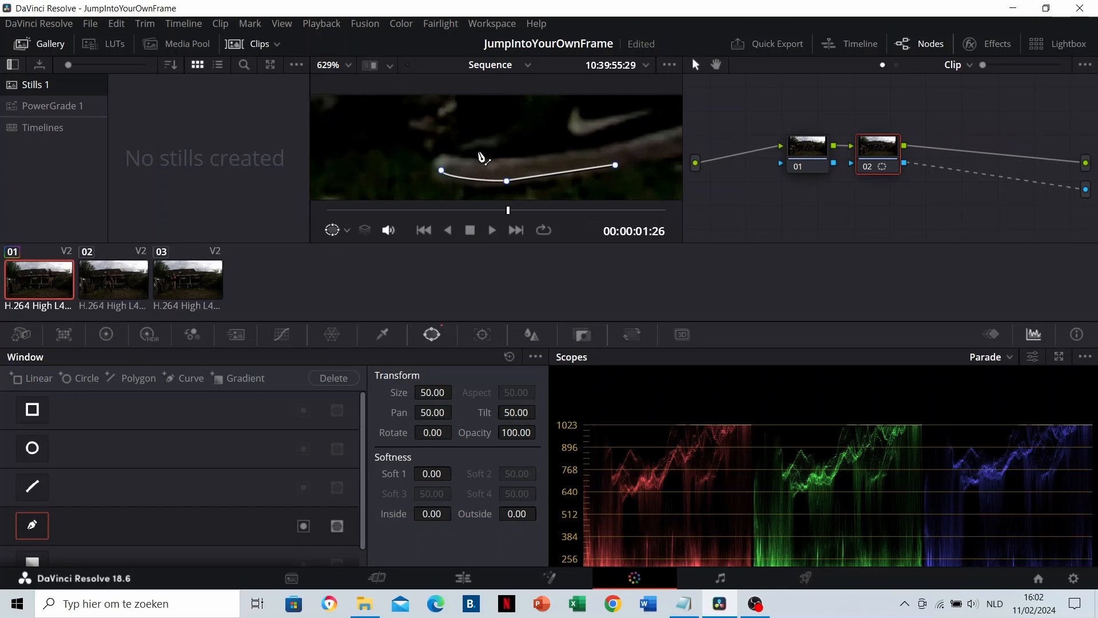
left_click_drag(475, 151, 492, 139)
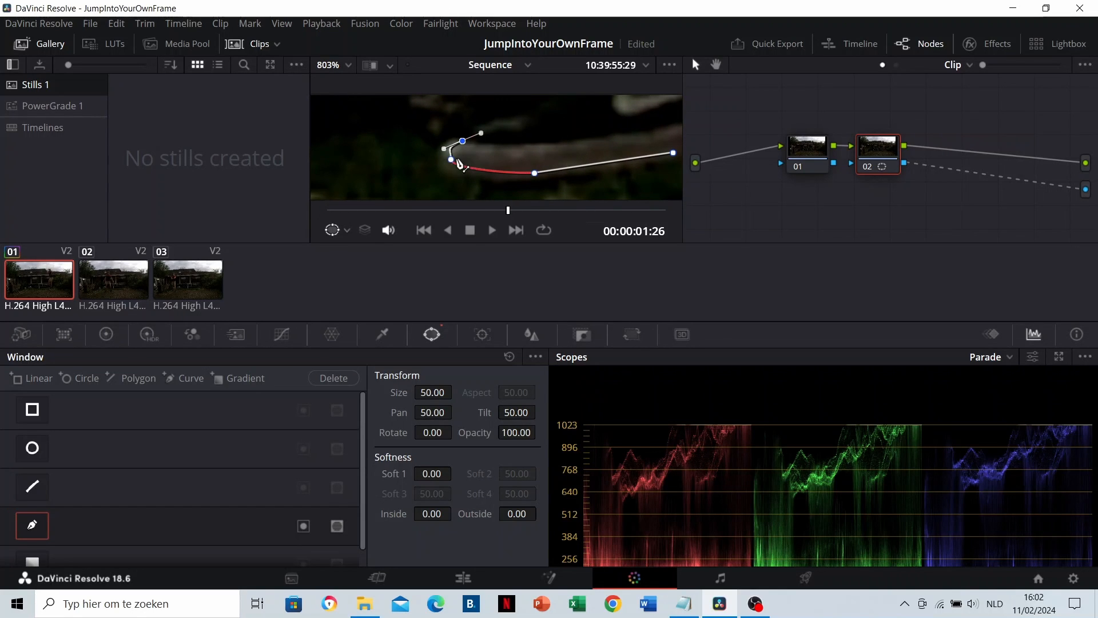
scroll(448, 154, "up", 2)
scroll(456, 164, "up", 3)
left_click_drag(456, 164, 486, 165)
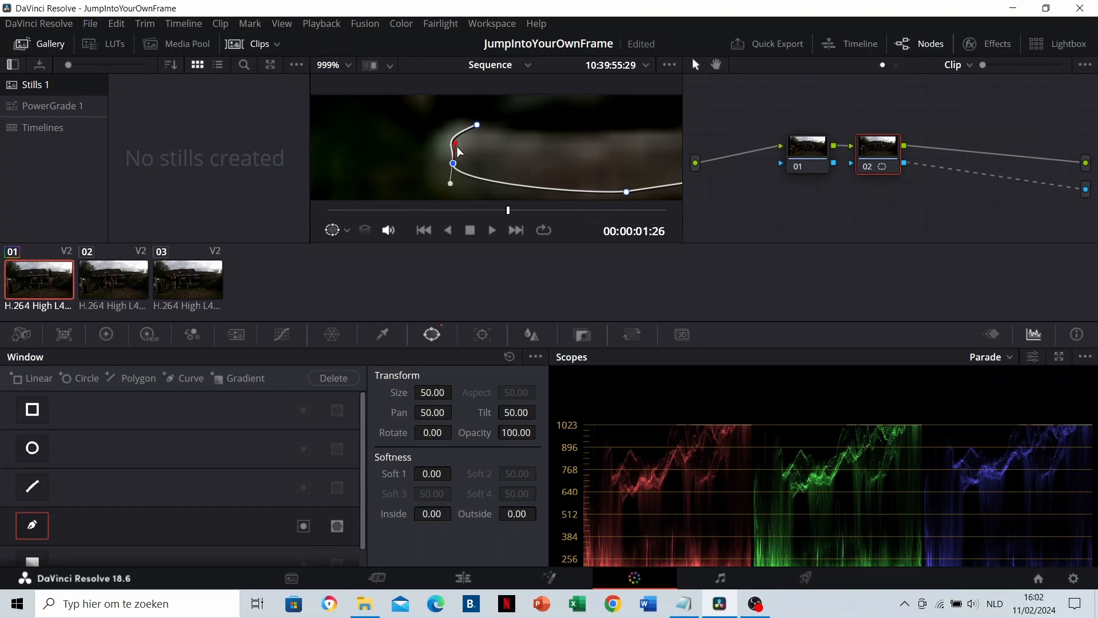
left_click_drag(443, 147, 449, 144)
left_click_drag(477, 125, 472, 122)
left_click(453, 164)
left_click_drag(453, 183, 448, 164)
scroll(466, 163, "down", 4)
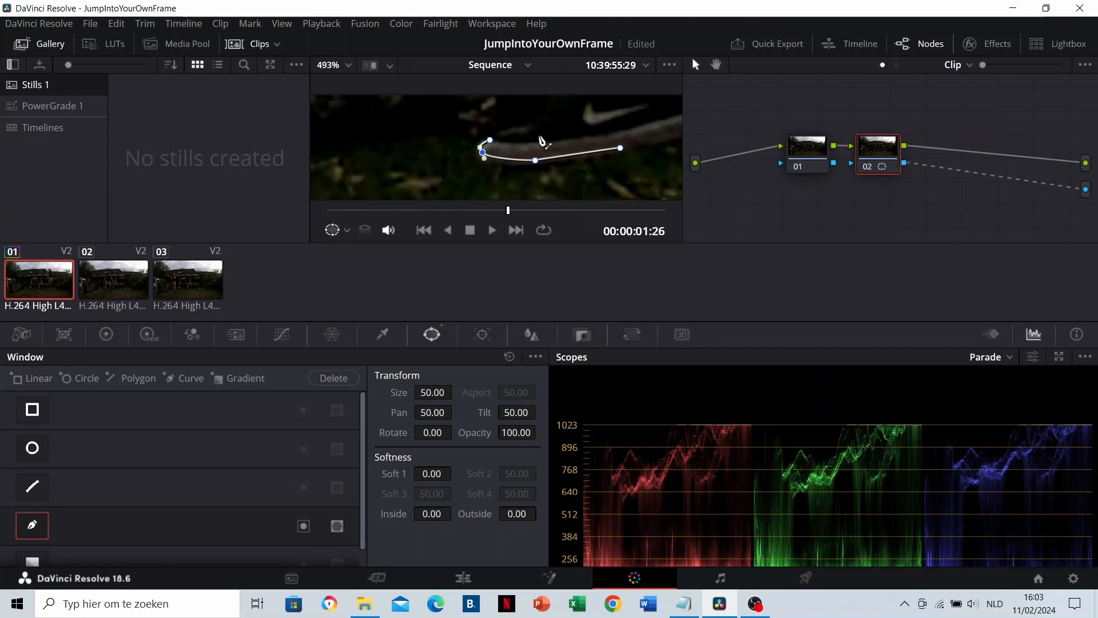
Step: Continue the mask outline over the upper of the shoe to the ankle
scroll(482, 172, "up", 2)
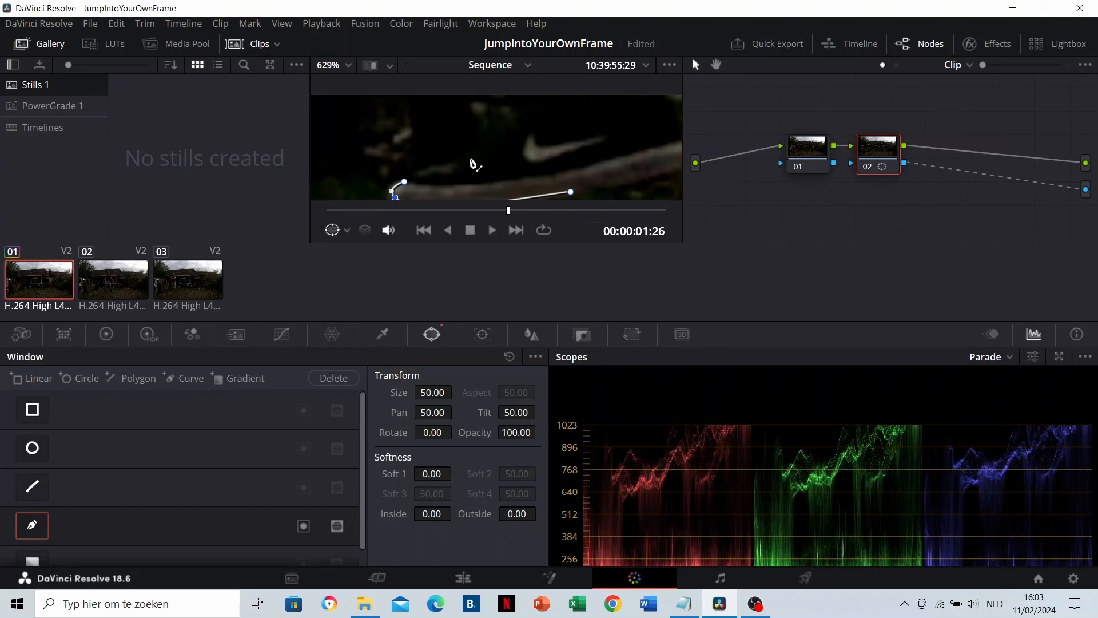
left_click_drag(470, 159, 525, 148)
scroll(506, 168, "up", 4)
scroll(510, 152, "down", 8)
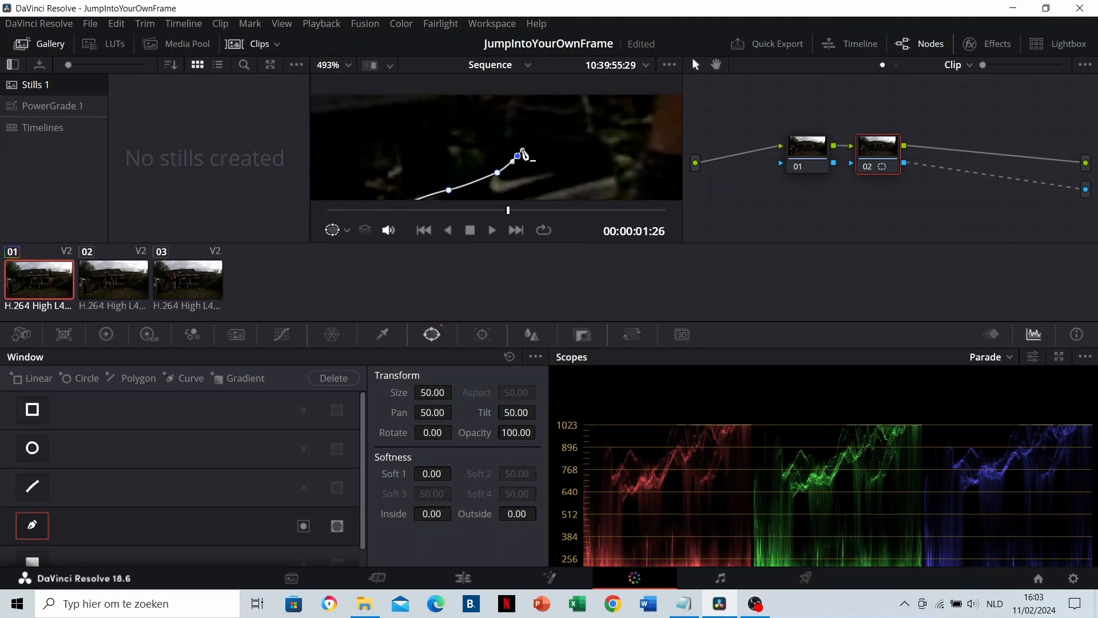
scroll(493, 153, "down", 8)
scroll(480, 158, "up", 5)
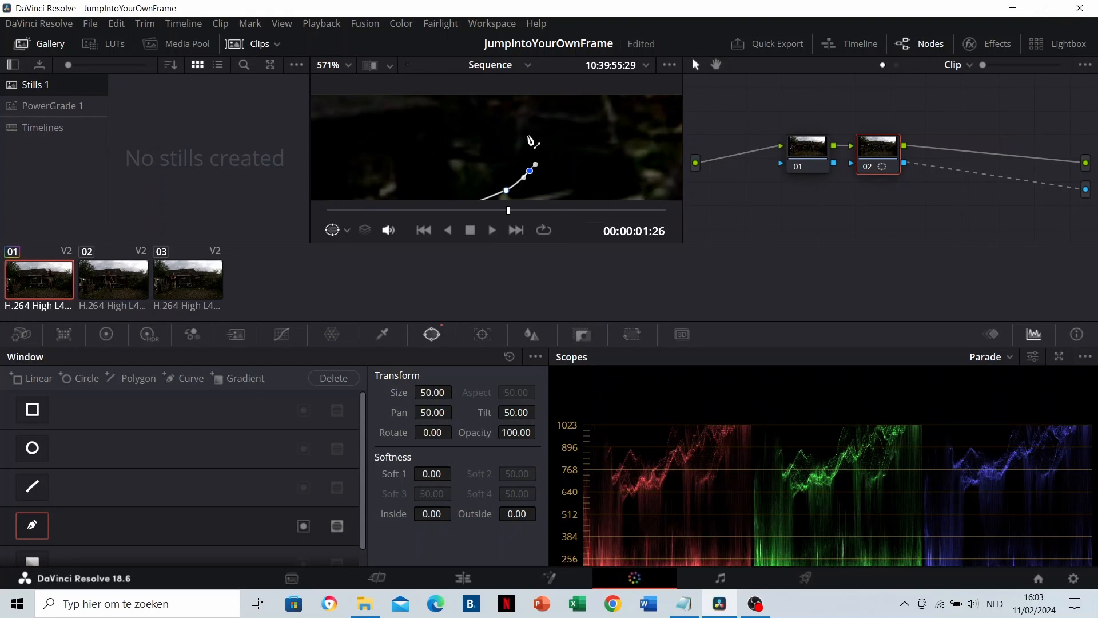
left_click(535, 135)
scroll(496, 143, "down", 5)
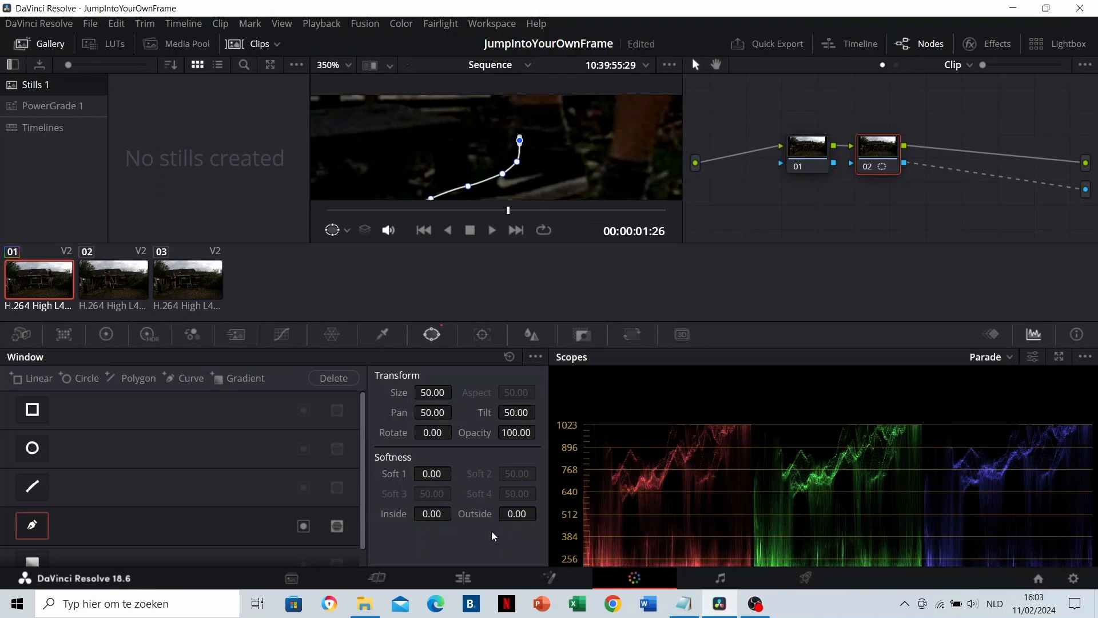
Step: On the Edit page, reduce the video track height and place an Adjustment Clip at the timeline start on a new Video 3 track
left_click(465, 579)
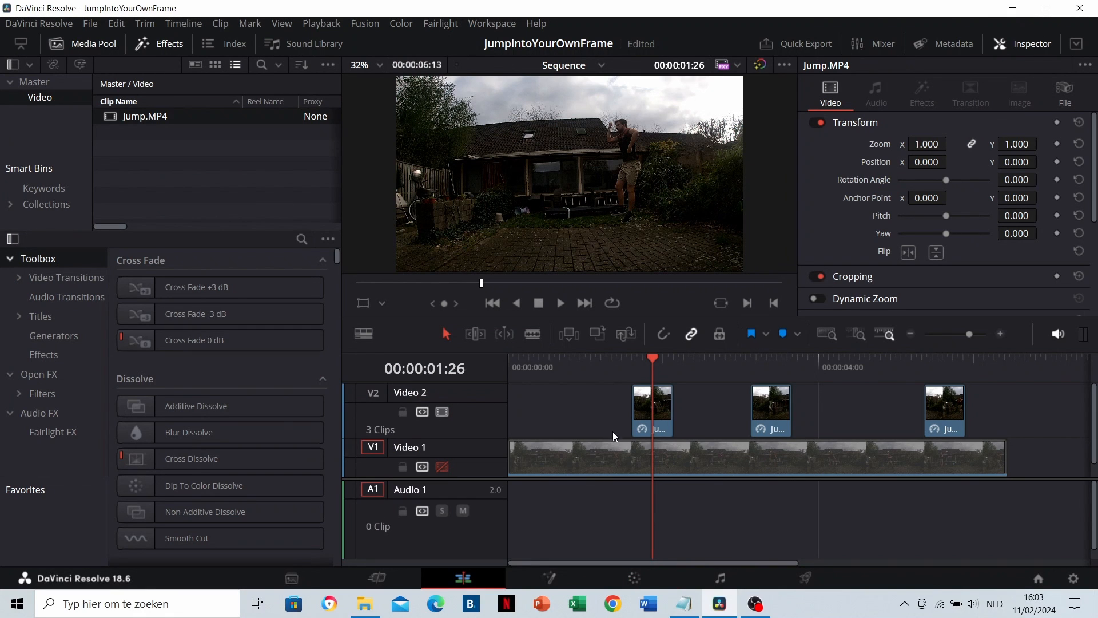
scroll(596, 411, "down", 4)
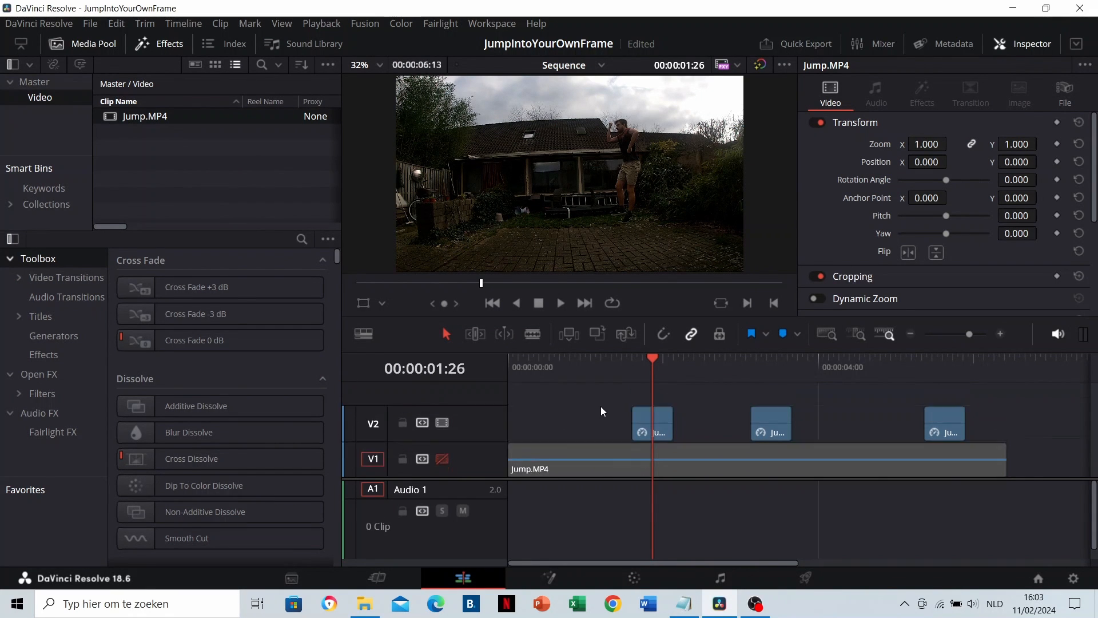
left_click(301, 238)
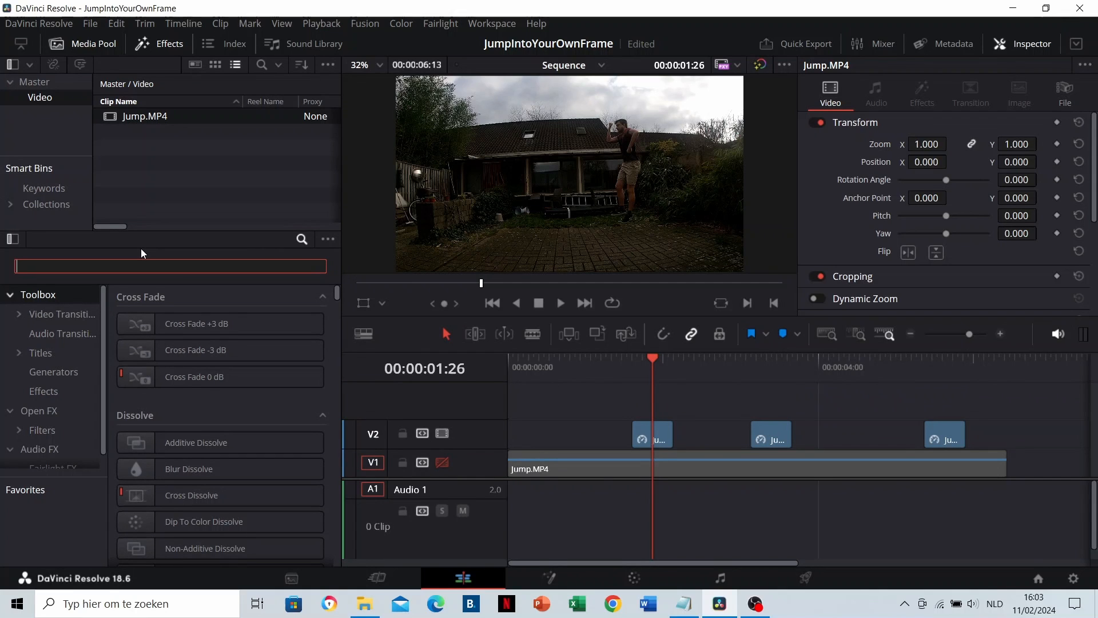
type("adjus")
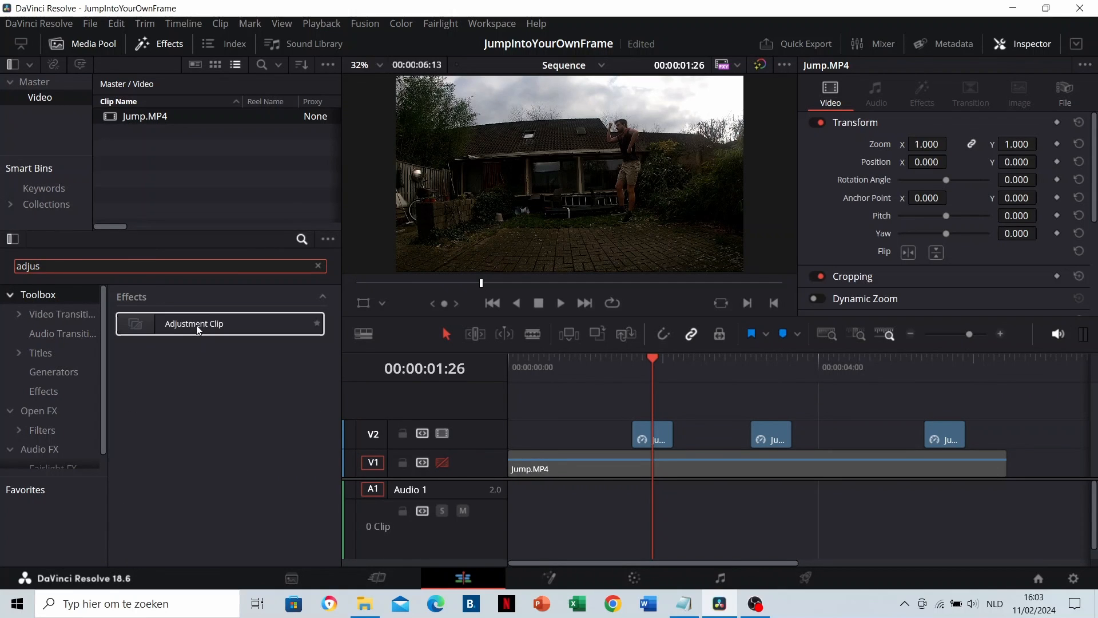
left_click_drag(197, 325, 509, 403)
Step: On the Color page, add a serial node after the adjustment clip's first node and label it Brighter
left_click(633, 578)
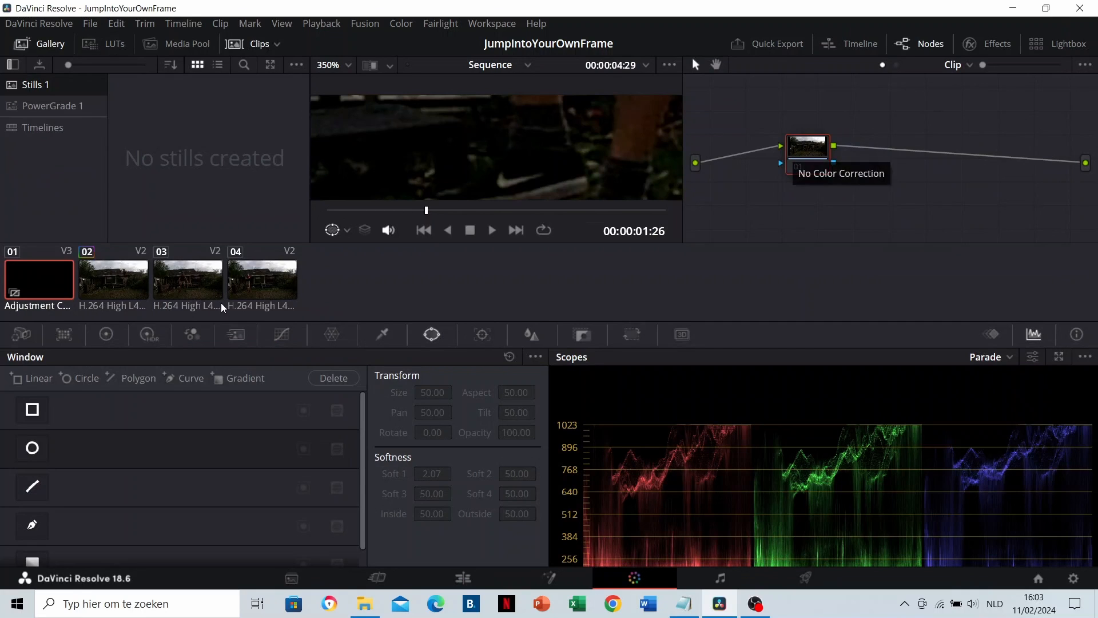
right_click(808, 159)
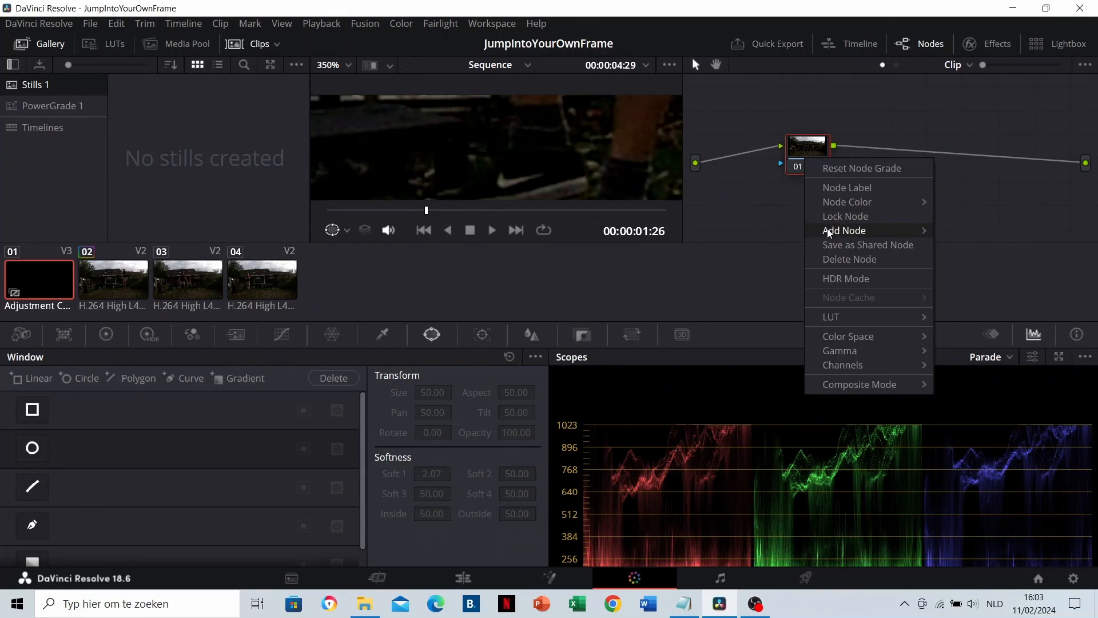
mouse_move(830, 231)
left_click(978, 231)
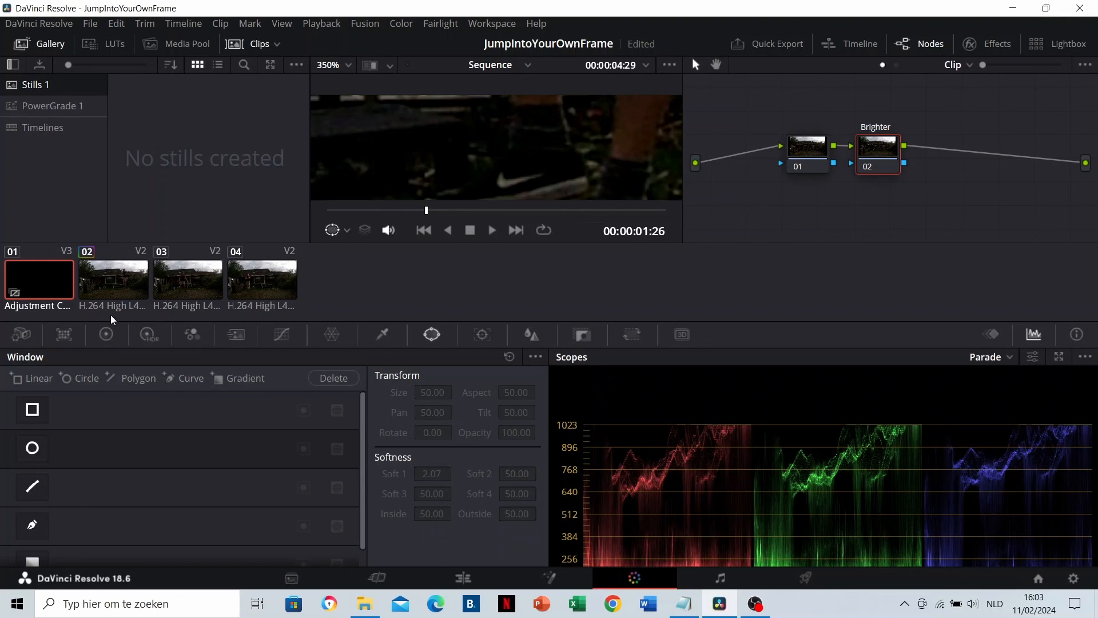
Step: Brighten the adjustment clip in the Brighter node with Offset 33.35, Gain 1.38 and Lift -0.01
left_click(117, 337)
left_click_drag(468, 526, 515, 526)
scroll(500, 153, "down", 10)
scroll(503, 157, "down", 1)
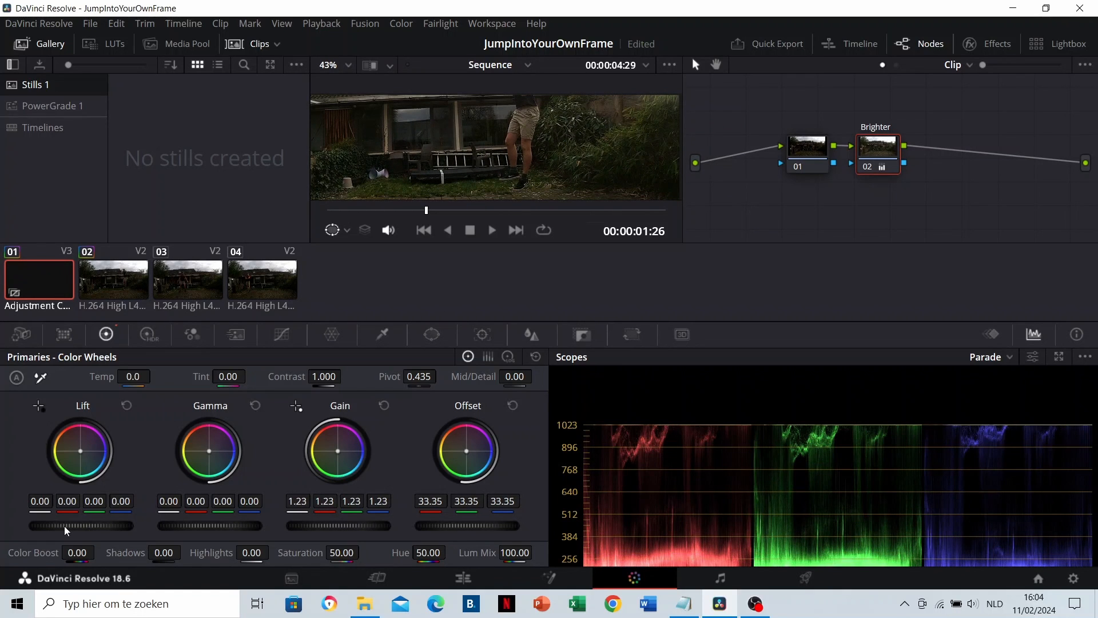
left_click_drag(68, 526, 61, 527)
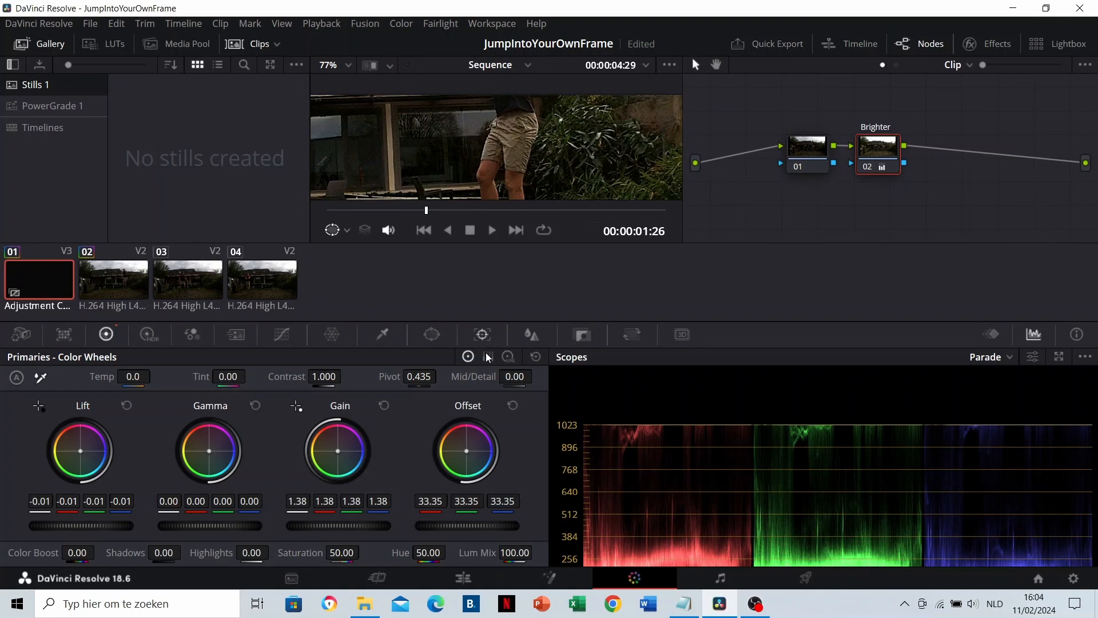
Step: Return to the first frozen clip's curve window and continue its outline from the ankle up the person's lower leg
left_click(110, 278)
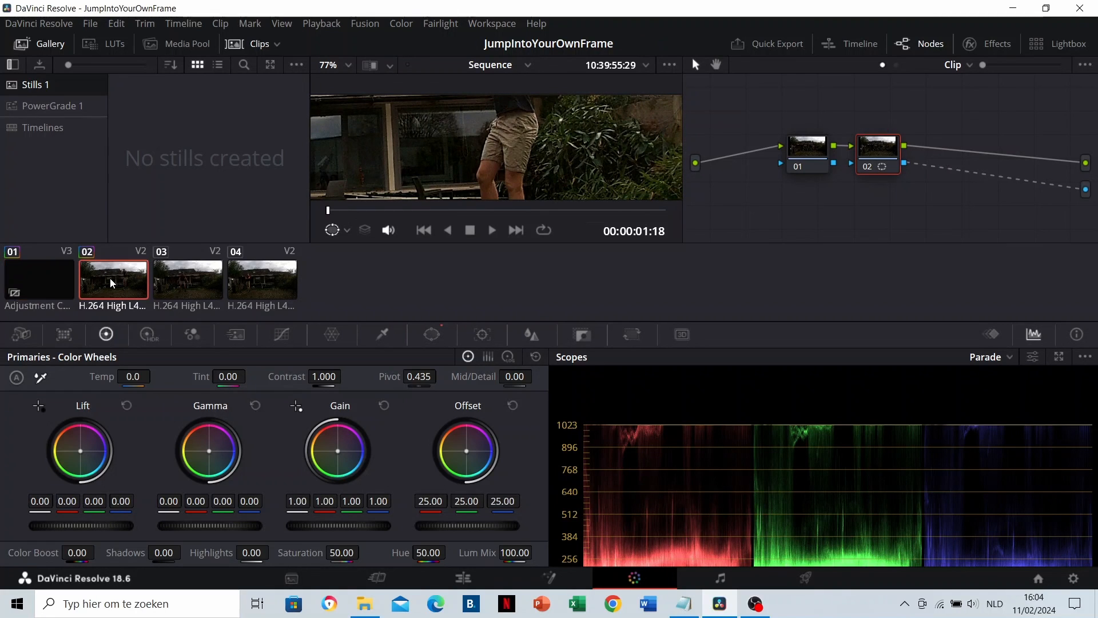
left_click(443, 336)
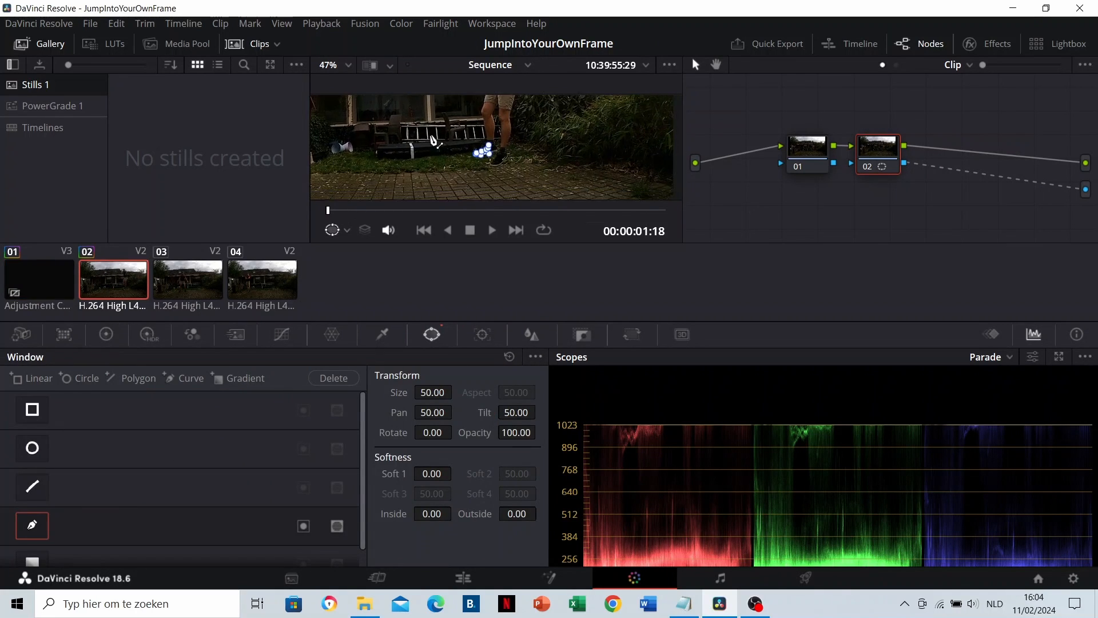
scroll(438, 139, "up", 6)
scroll(437, 137, "up", 8)
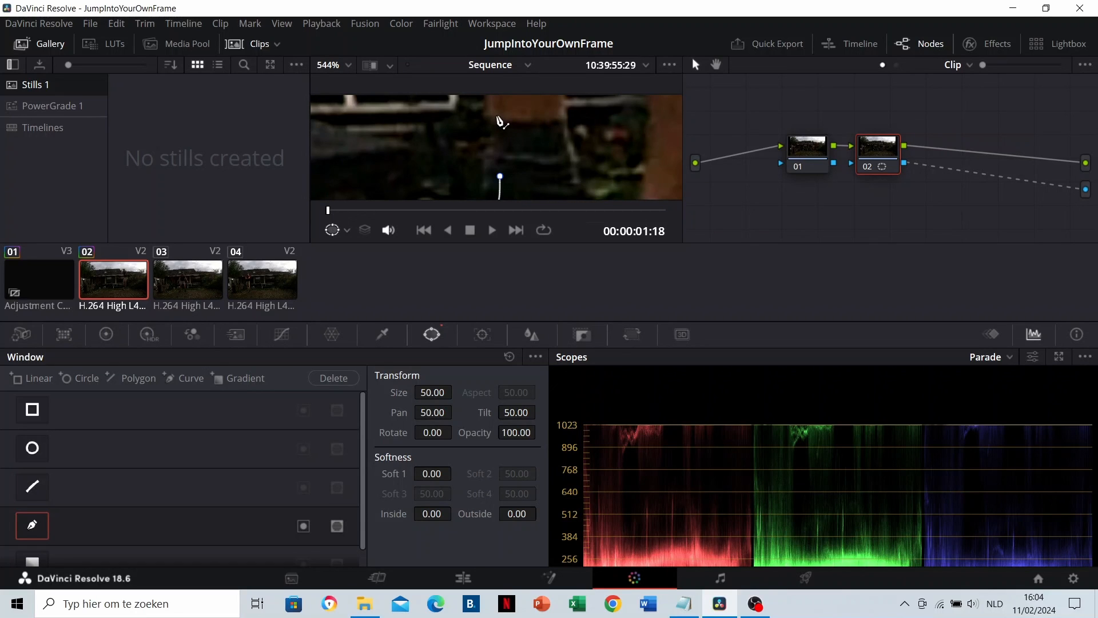
left_click_drag(430, 112, 443, 182)
scroll(441, 157, "down", 3)
scroll(446, 186, "down", 2)
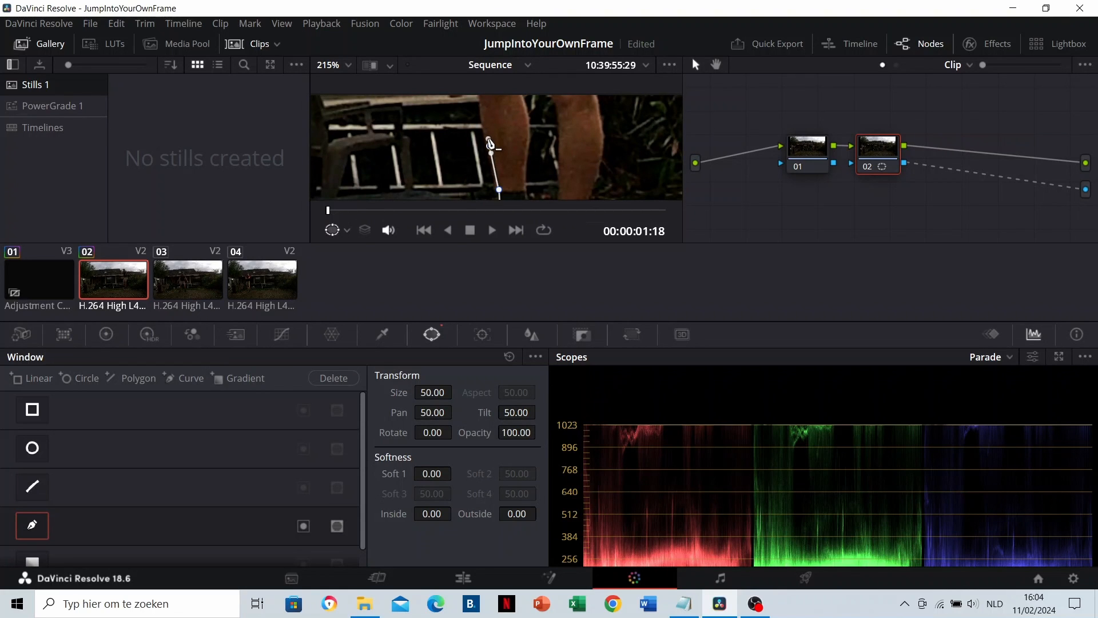
scroll(441, 146, "up", 5)
left_click_drag(443, 130, 440, 157)
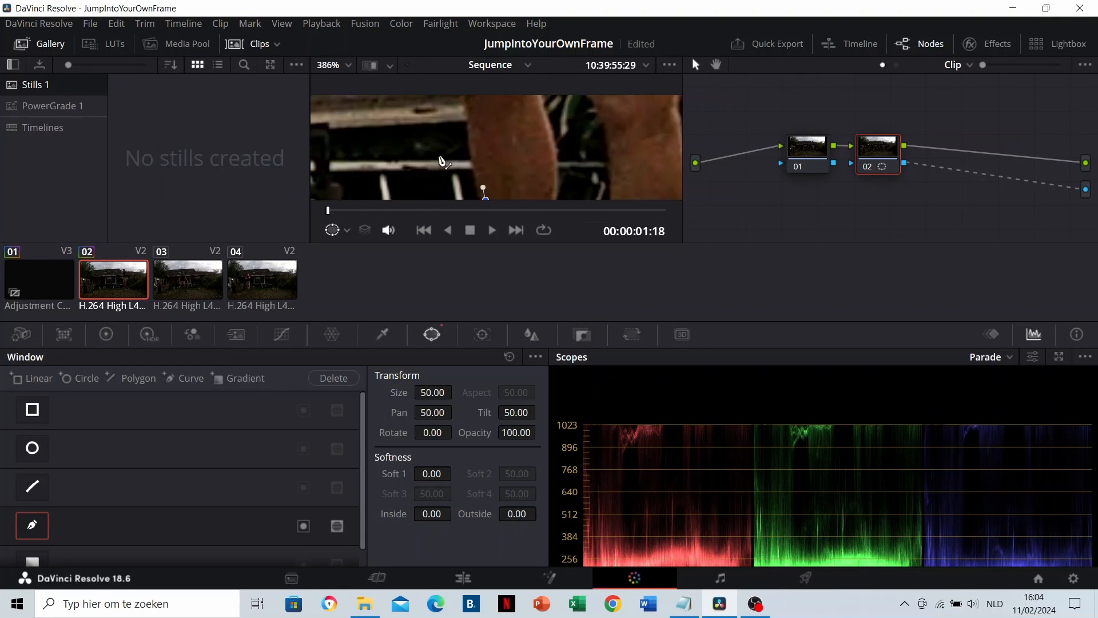
Step: Extend the mask outline past the knee to the lower edge of the shorts
scroll(444, 160, "up", 1)
left_click(485, 122)
left_click(485, 146)
left_click(482, 137)
scroll(477, 135, "up", 3)
left_click(483, 170)
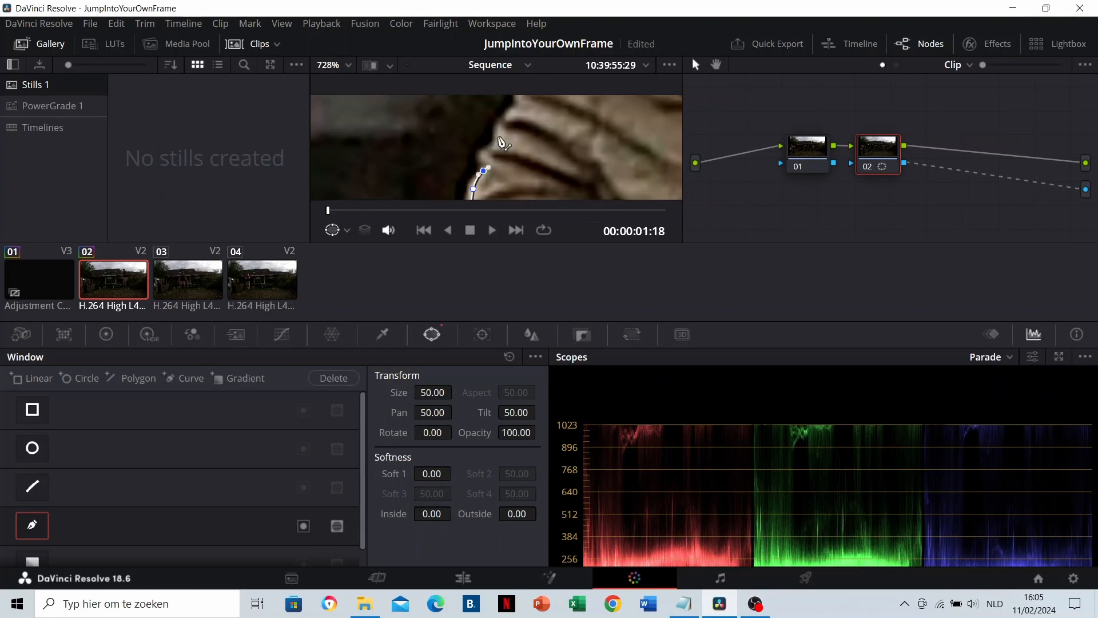
Step: Trace the mask outline upward along the left edge of the shorts
left_click(492, 146)
left_click(500, 117)
left_click(507, 122)
scroll(458, 149, "down", 6)
scroll(457, 143, "up", 5)
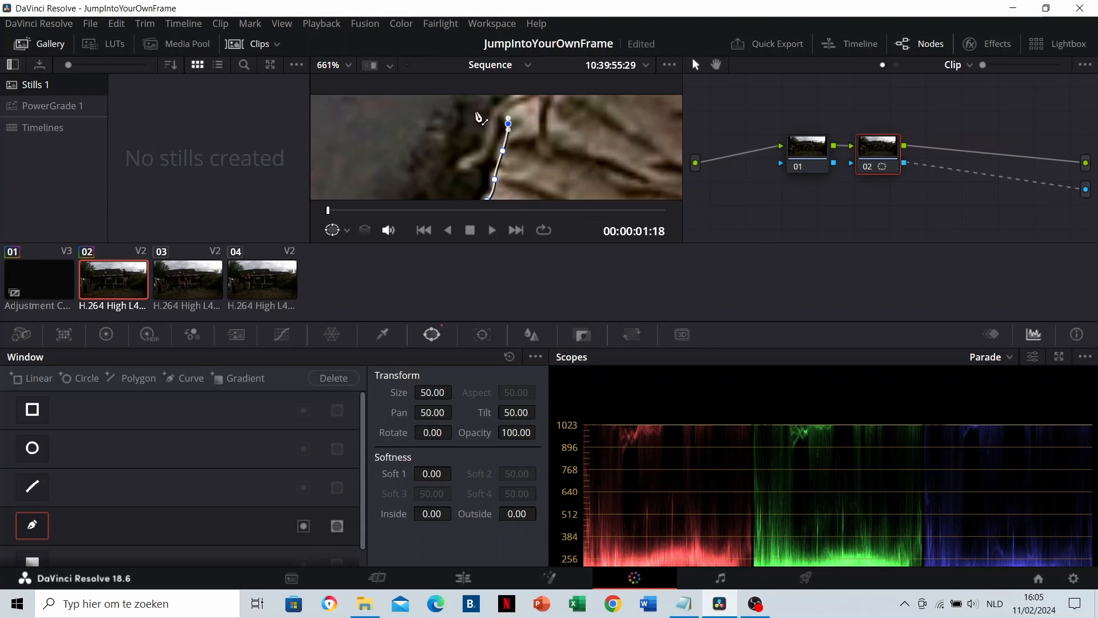
Step: Continue the mask outline from the top of the shorts up the front of the shirt toward the armpit
left_click_drag(454, 113, 390, 164)
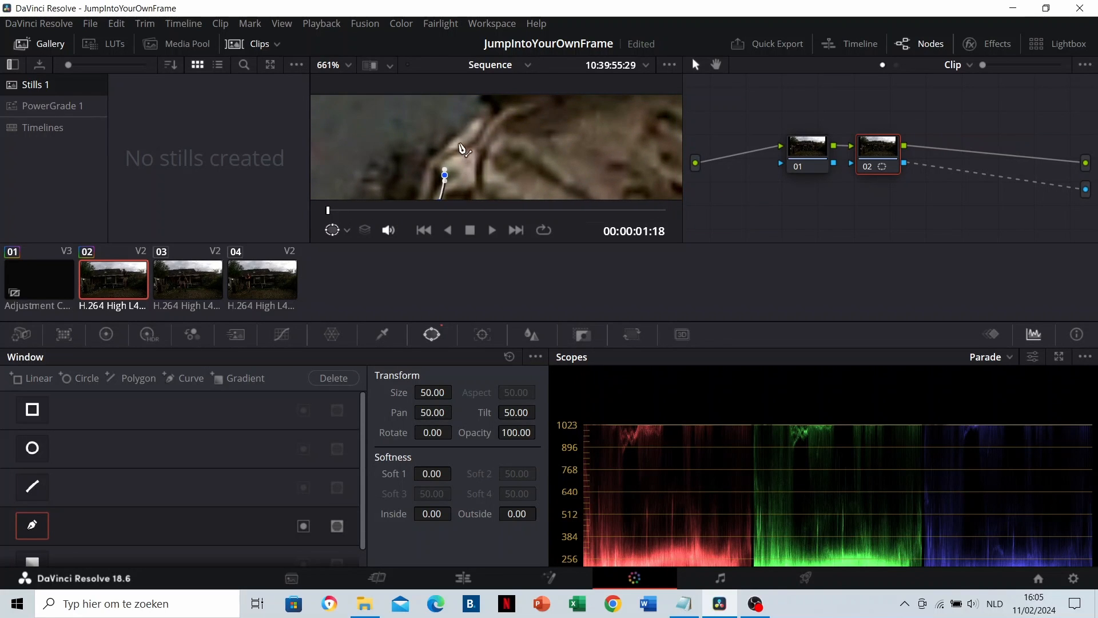
scroll(437, 135, "down", 4)
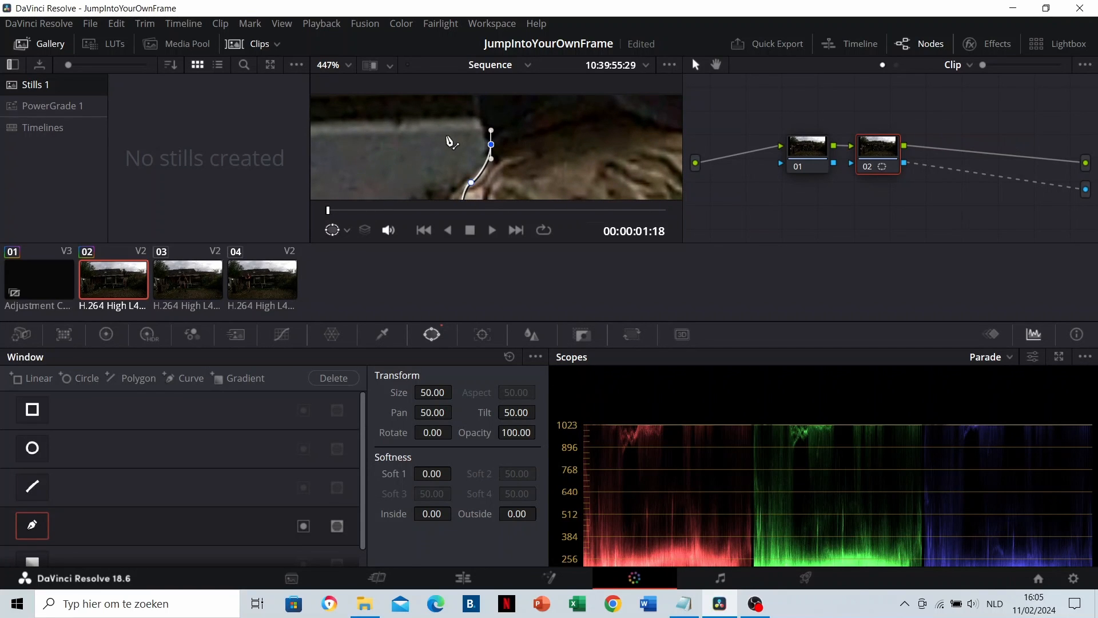
scroll(452, 140, "down", 10)
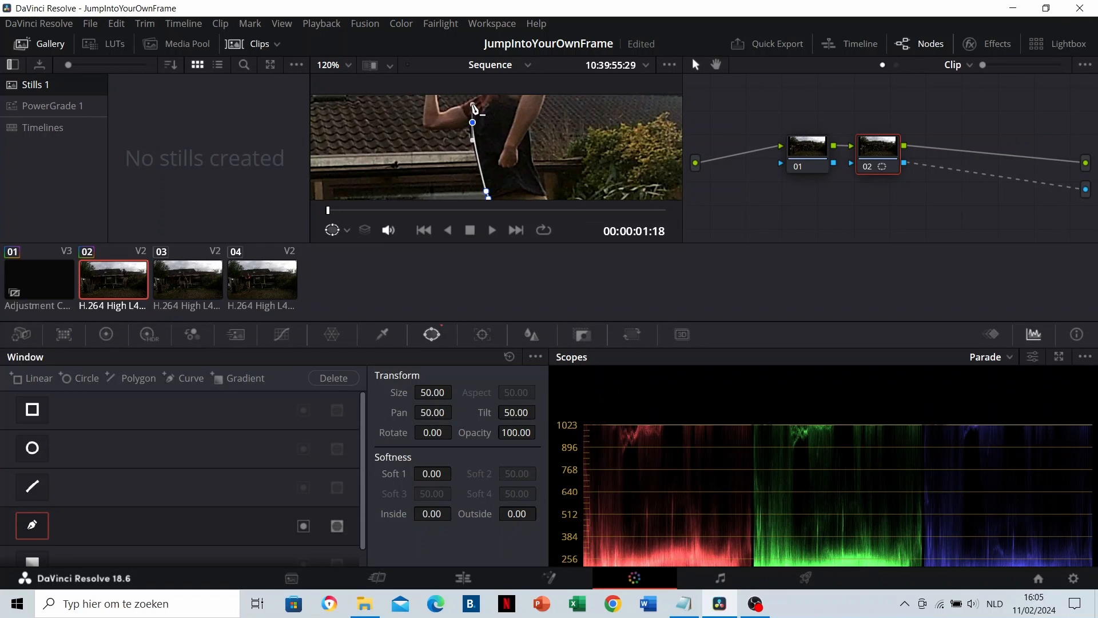
scroll(474, 109, "up", 9)
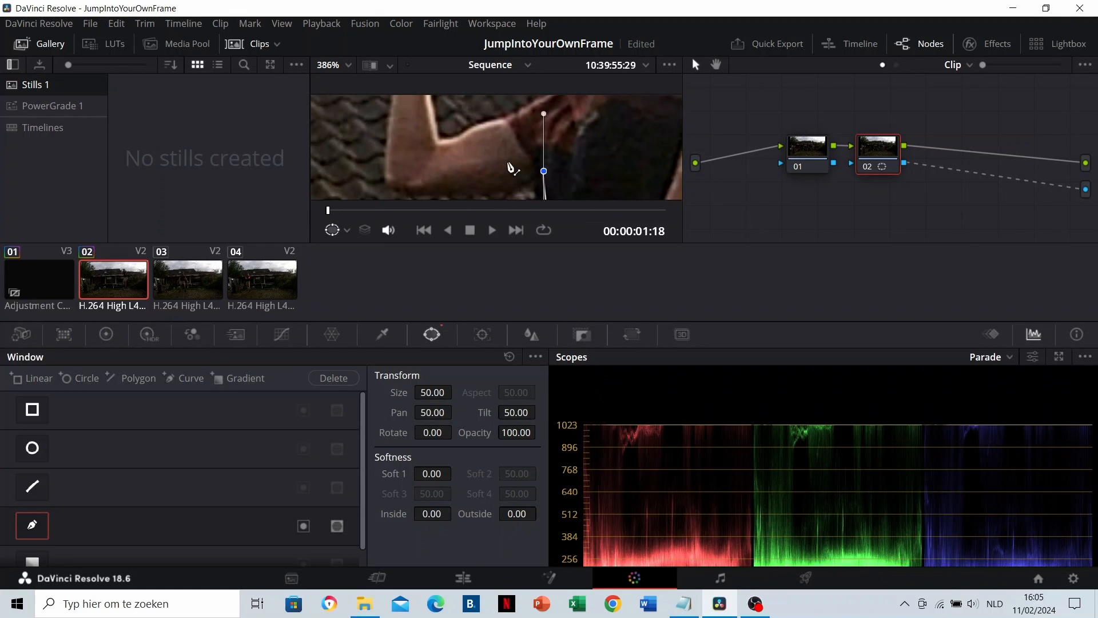
Step: Extend the outline along the underside of the raised upper arm and adjust the armpit point's handle to follow the sleeve
scroll(511, 164, "up", 3)
scroll(461, 150, "down", 2)
left_click_drag(548, 156, 511, 156)
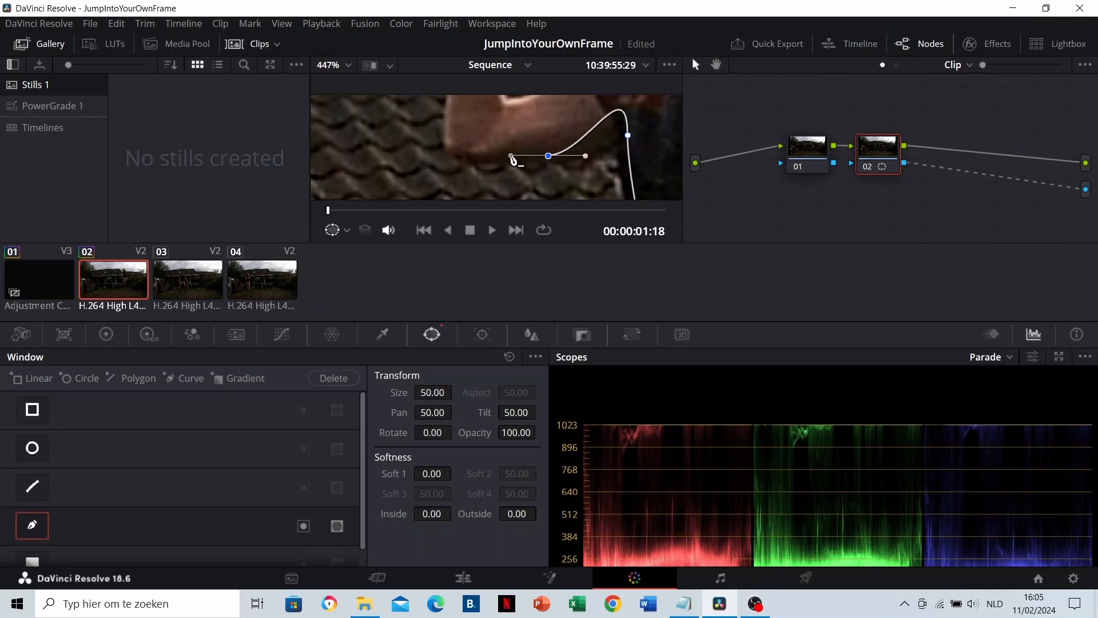
left_click(628, 135)
scroll(606, 137, "down", 2)
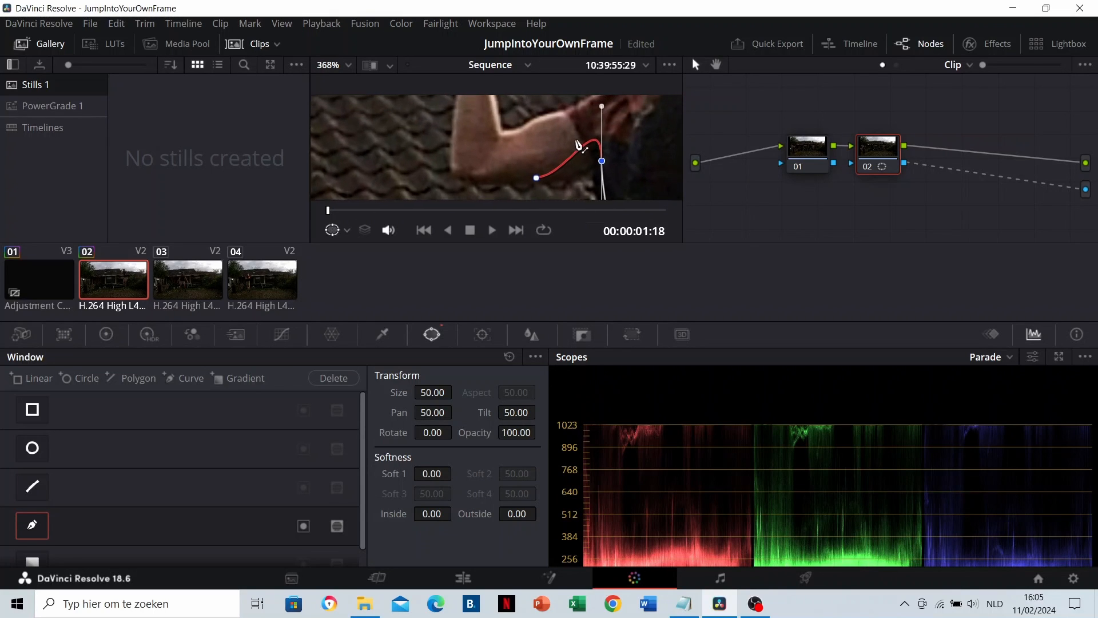
left_click_drag(601, 107, 571, 168)
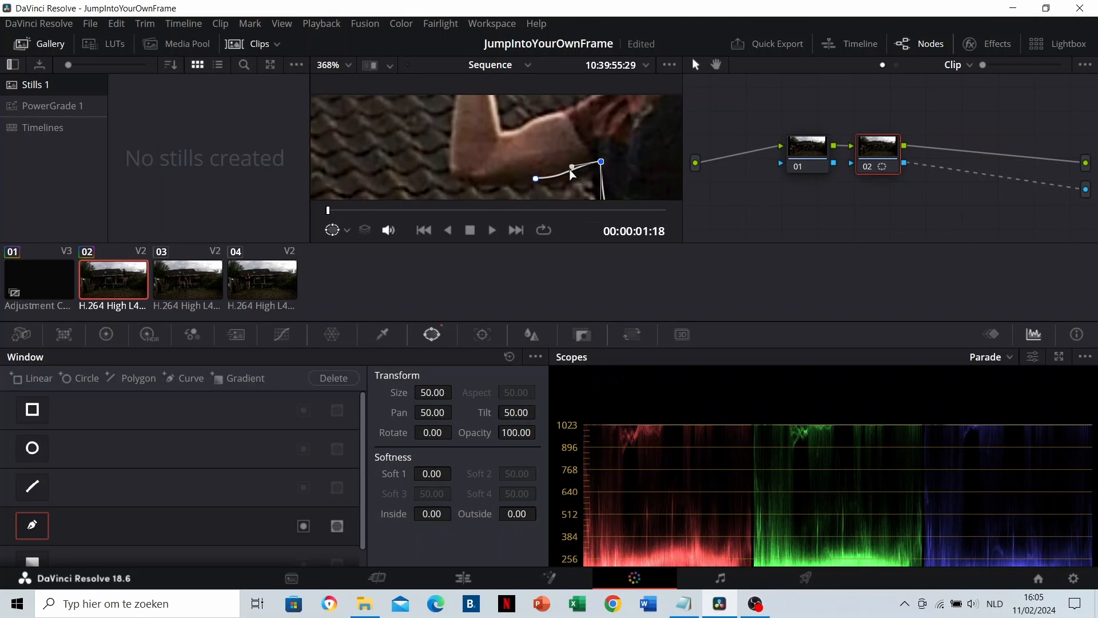
scroll(578, 171, "up", 2)
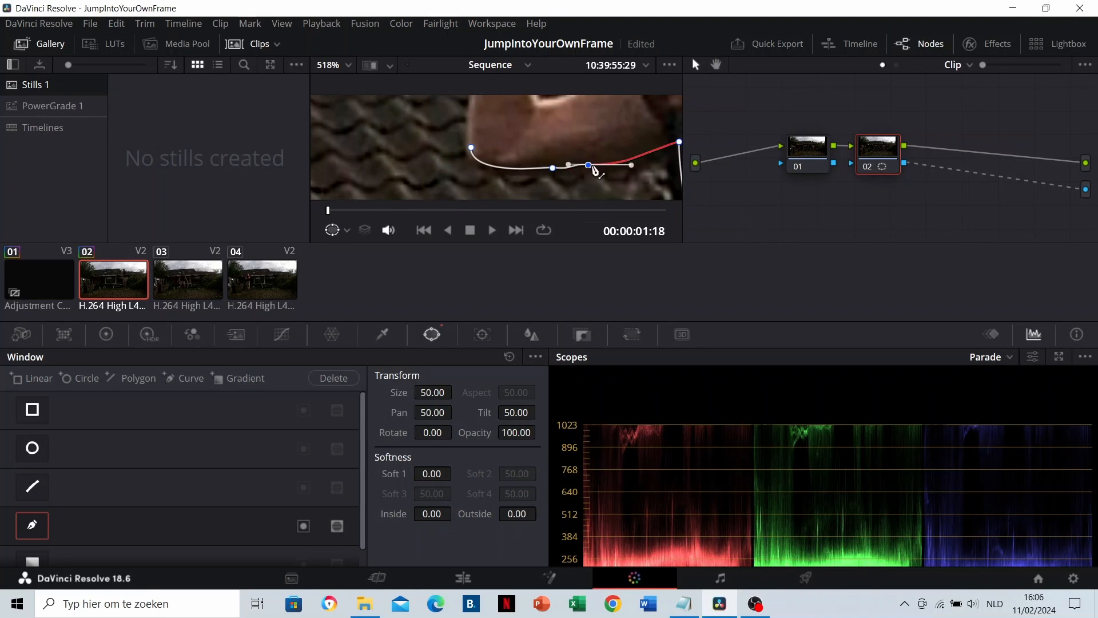
Step: Trace the mask outline around the elbow and raised hand, and back down the inner arm toward the neck
scroll(593, 166, "down", 7)
scroll(466, 126, "up", 8)
left_click(471, 142)
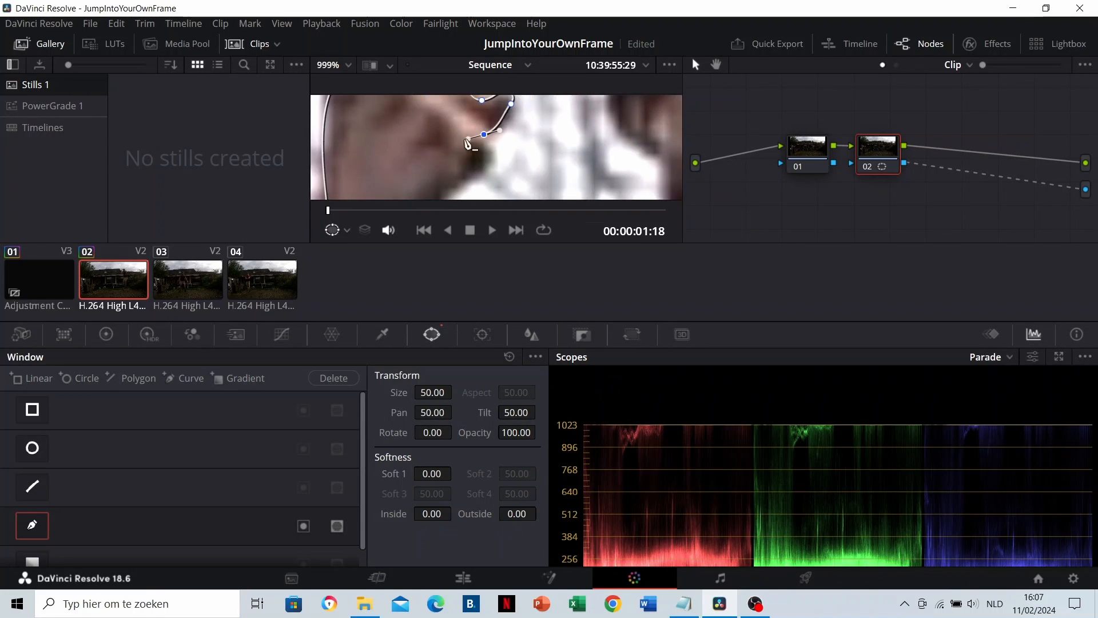
left_click(437, 115)
scroll(496, 137, "down", 2)
left_click(497, 143)
left_click(429, 178)
scroll(470, 165, "up", 1)
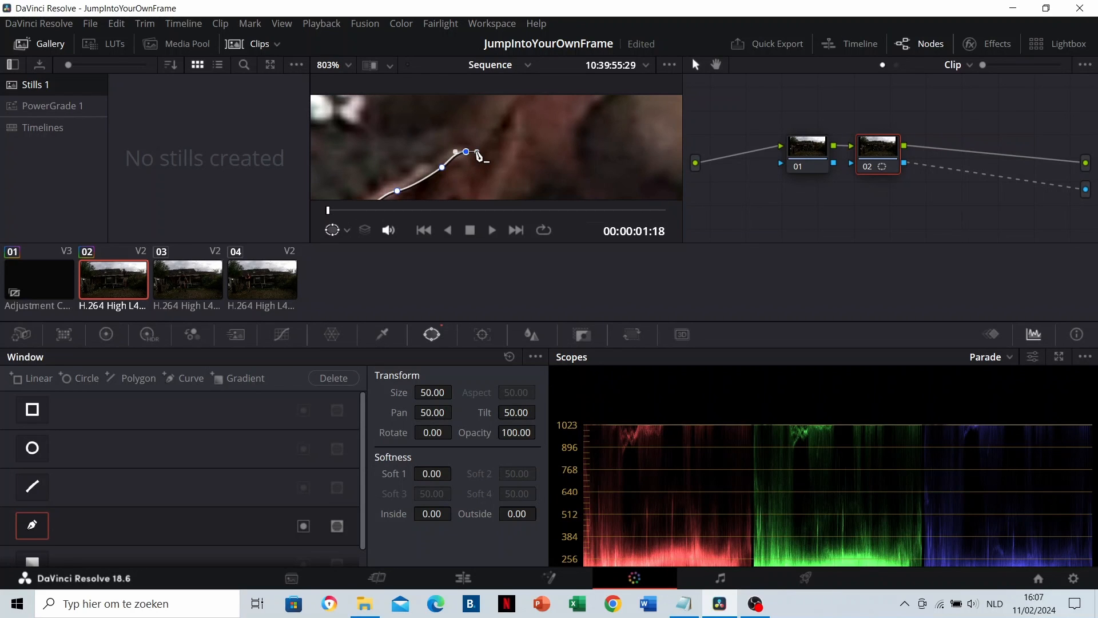
Step: Continue the mask outline up the neck and along the lower part of the face
left_click_drag(416, 135, 422, 150)
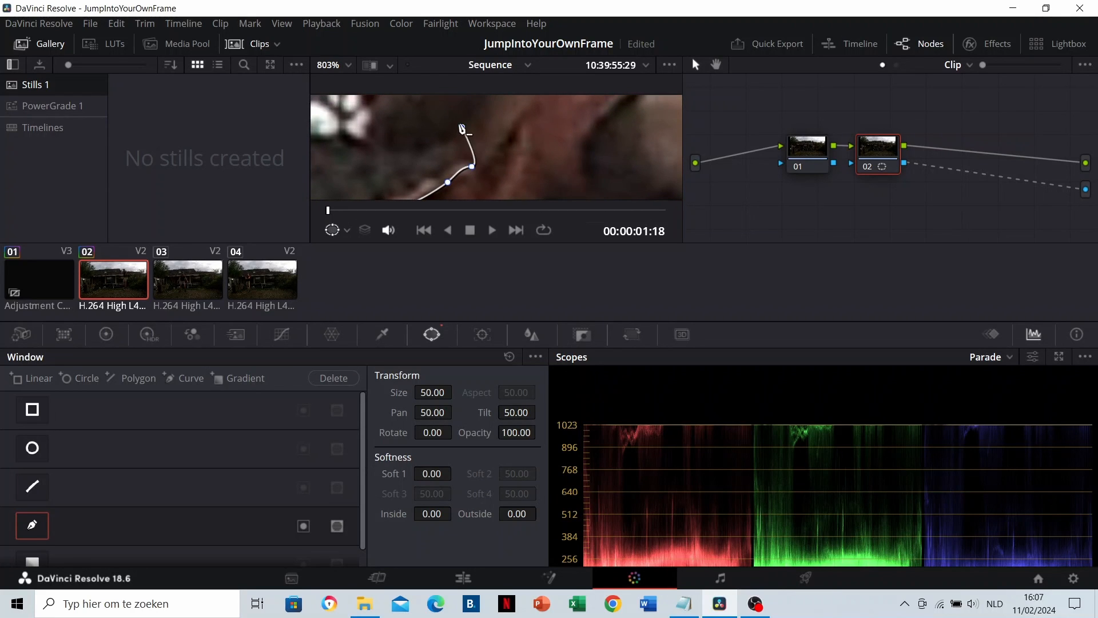
scroll(490, 154, "down", 2)
scroll(518, 137, "up", 3)
left_click(539, 139)
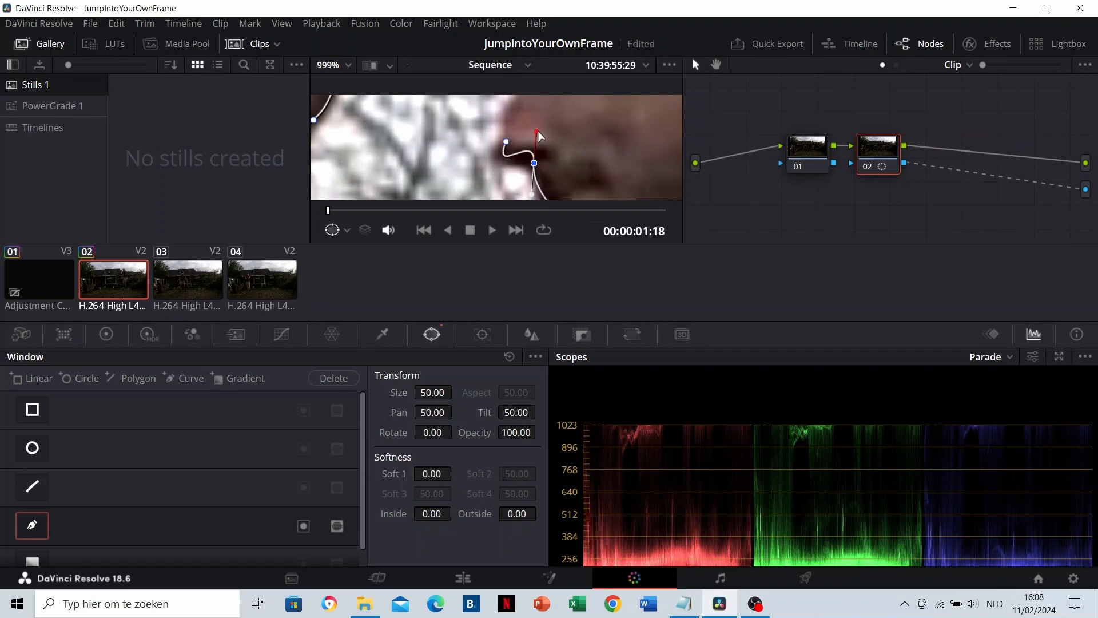
left_click(477, 174)
Step: Trace the facial profile along the nose bridge up to the eyebrow with closely spaced mask points
scroll(479, 172, "down", 2)
scroll(479, 138, "up", 2)
scroll(487, 163, "down", 2)
scroll(487, 149, "up", 2)
left_click(483, 123)
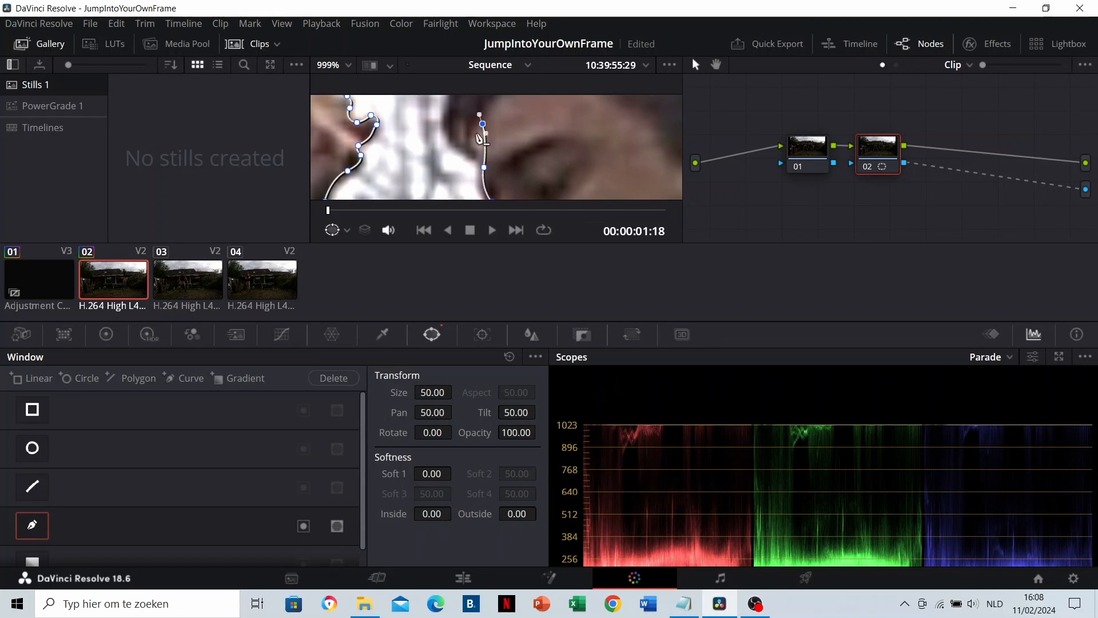
scroll(465, 150, "down", 2)
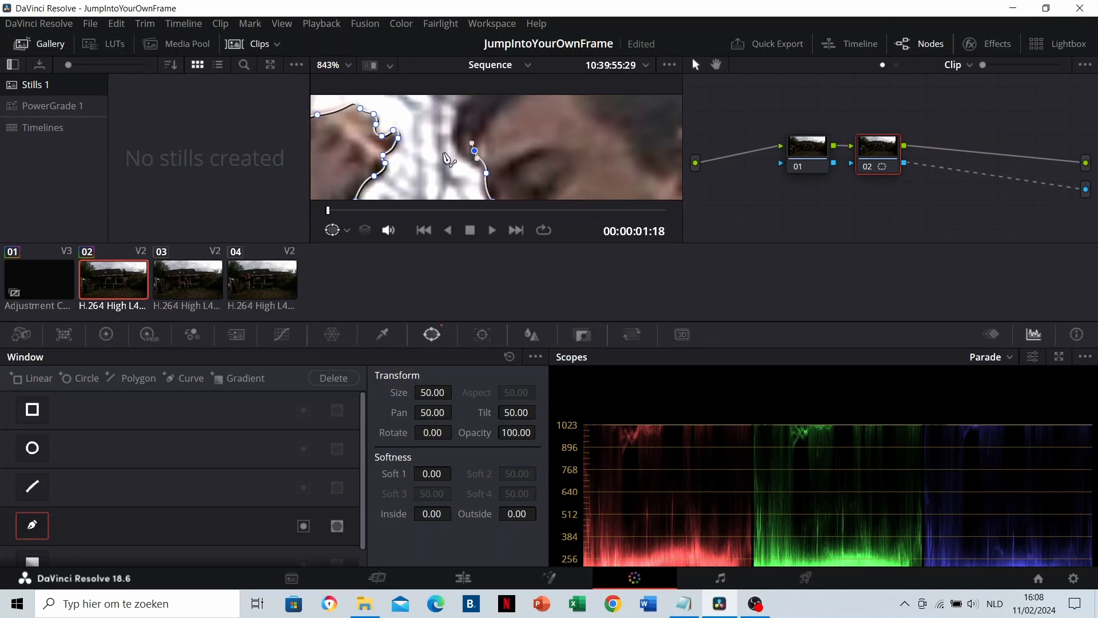
scroll(450, 153, "up", 2)
left_click_drag(468, 153, 461, 156)
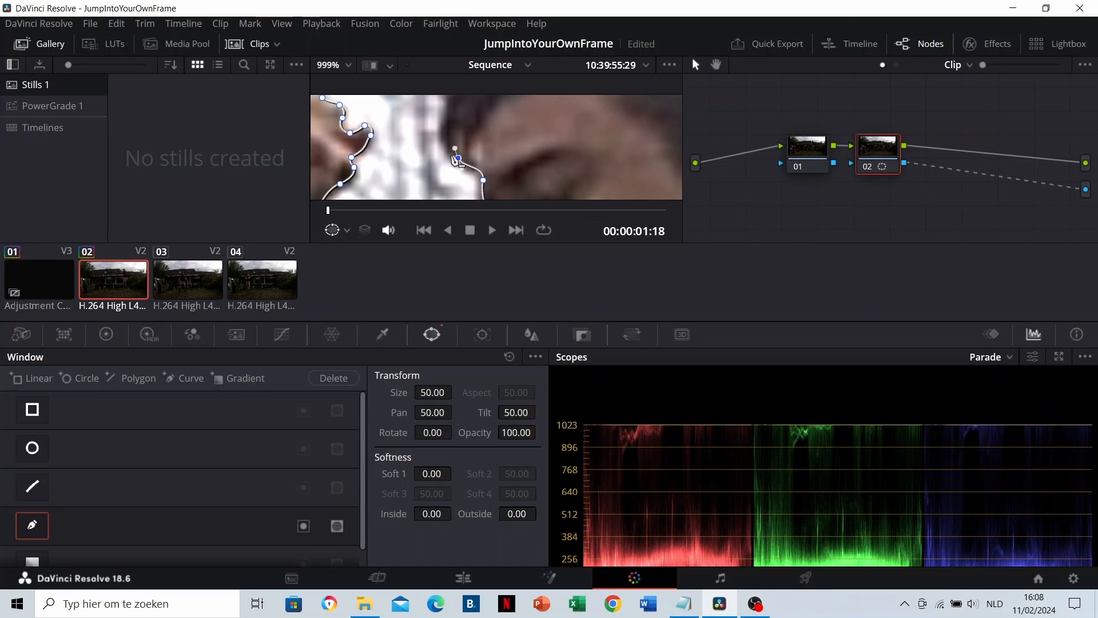
Step: Extend the mask outline from the brow over the forehead and the top of the hair
scroll(457, 156, "down", 2)
scroll(460, 150, "up", 2)
left_click(463, 135)
left_click(476, 119)
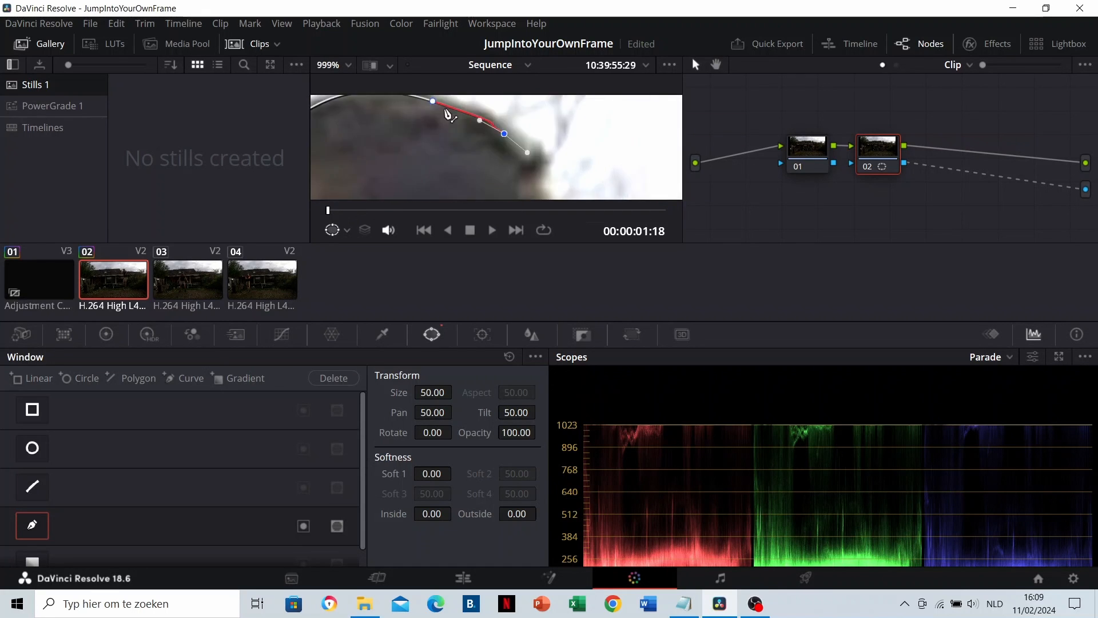
Step: Carry the mask outline down the back of the head and body to the legs and the lower shoe
left_click(435, 120)
scroll(456, 145, "down", 2)
left_click(451, 101)
scroll(473, 143, "down", 3)
scroll(502, 157, "up", 3)
left_click(483, 187)
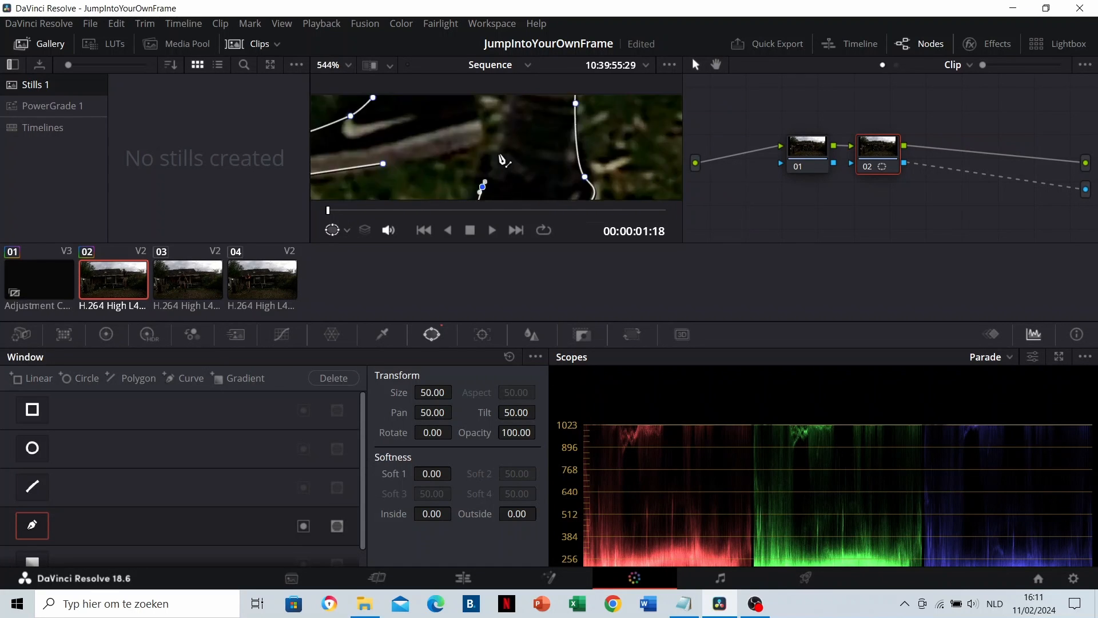
Step: Trace around the remaining shoe and its sole, and close the curve mask around the whole person
scroll(499, 155, "down", 3)
left_click(492, 185)
scroll(492, 172, "up", 3)
left_click(481, 161)
left_click(407, 180)
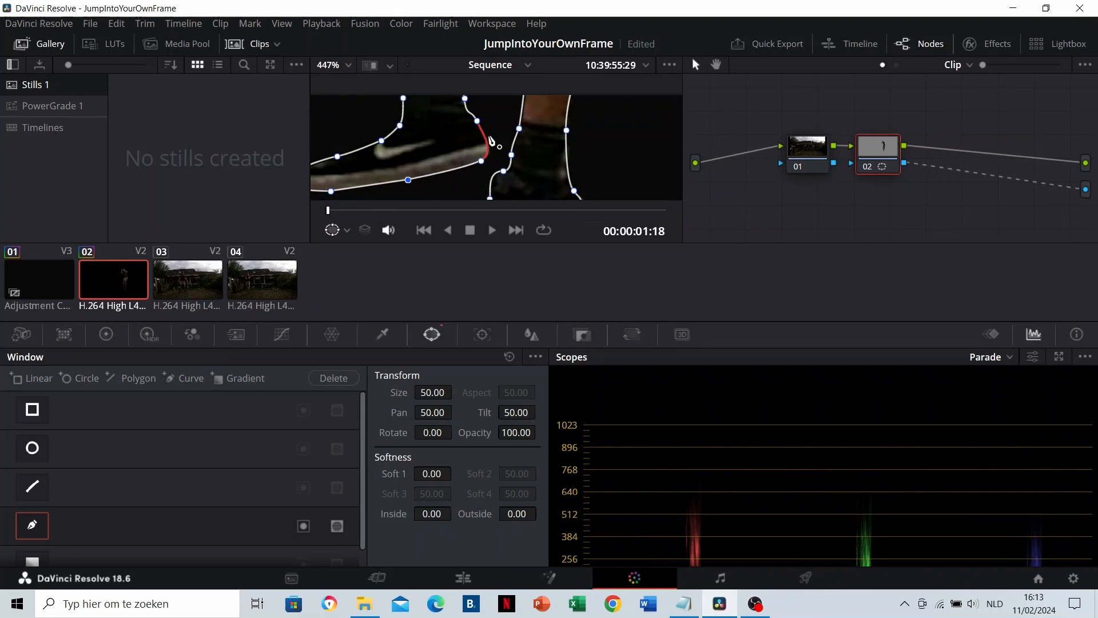
Step: Select node 01 to hide the mask outline and inspect the cut-out person up close and in full
scroll(492, 143, "down", 8)
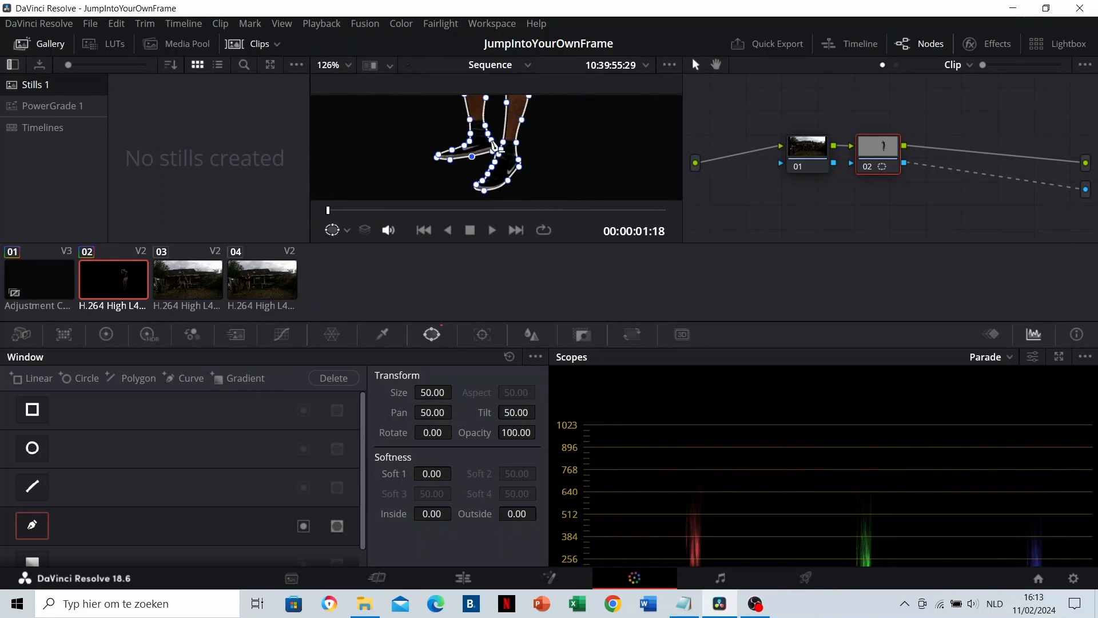
scroll(495, 146, "down", 5)
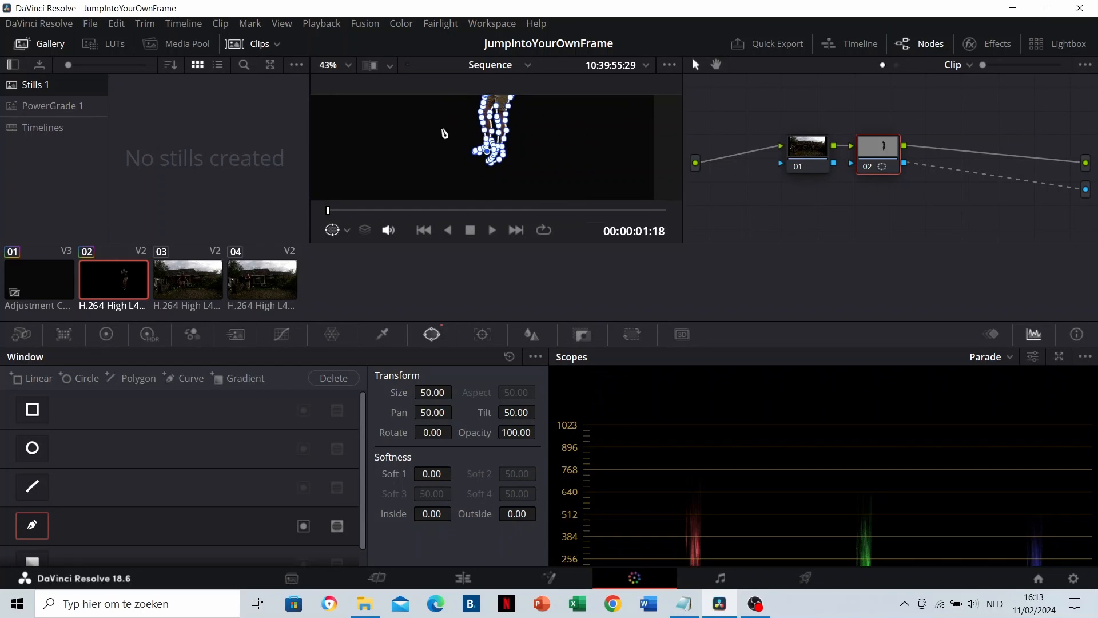
scroll(445, 133, "down", 1)
left_click(813, 152)
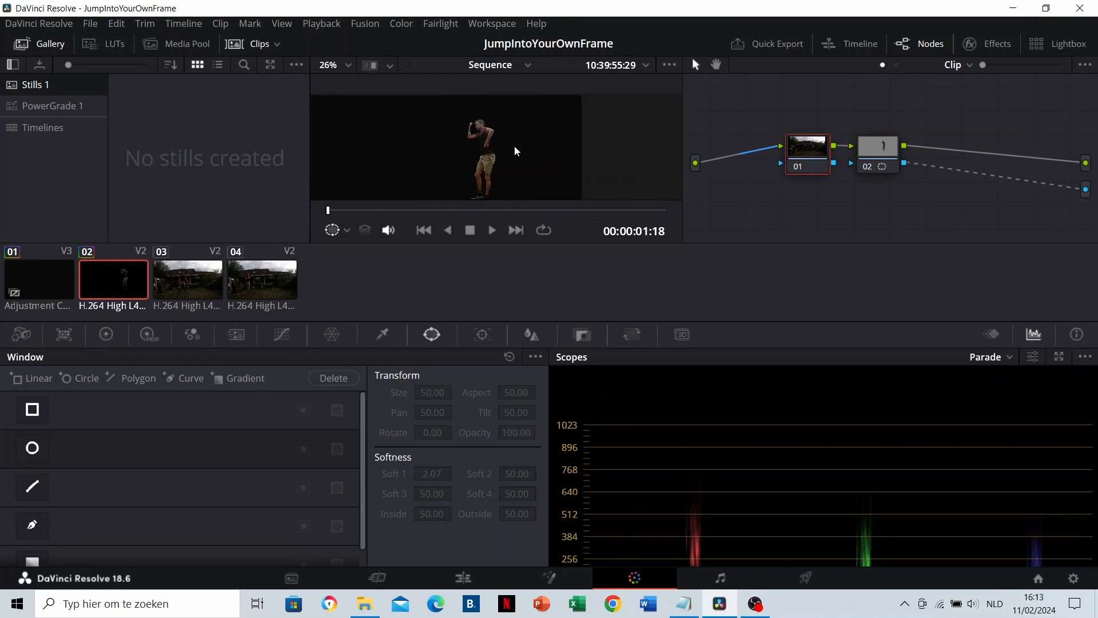
scroll(428, 137, "up", 3)
scroll(475, 164, "up", 5)
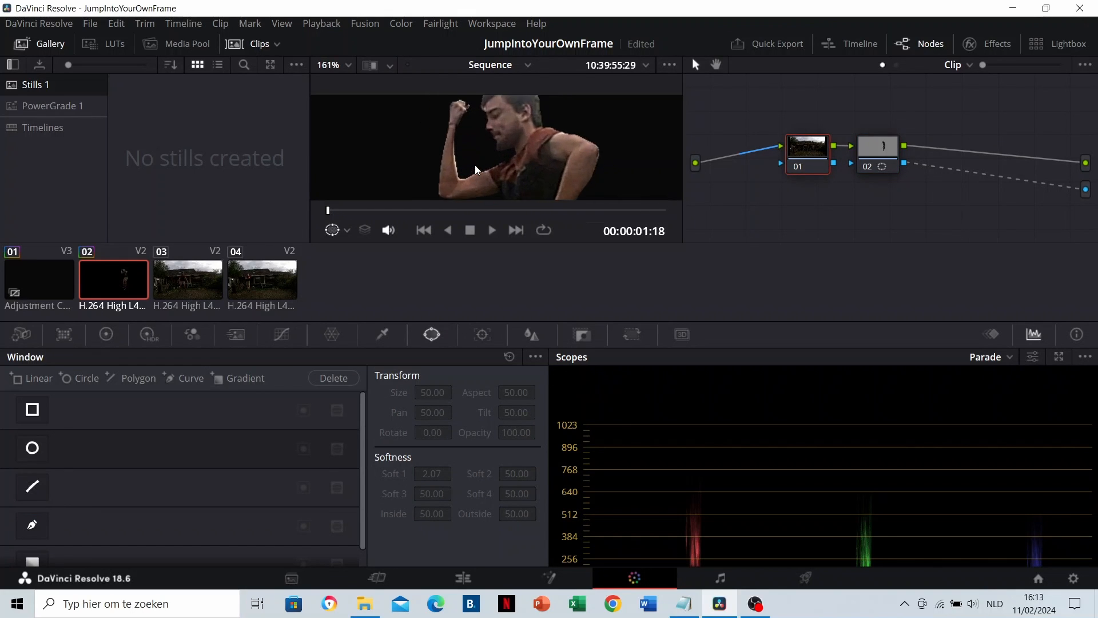
scroll(457, 165, "down", 5)
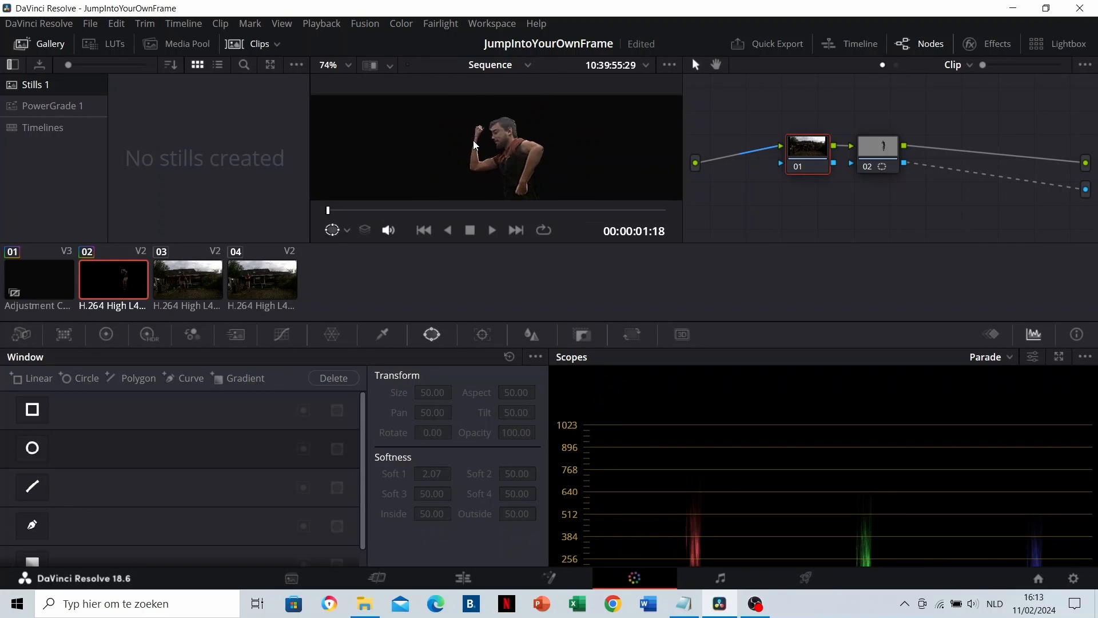
scroll(459, 113, "down", 3)
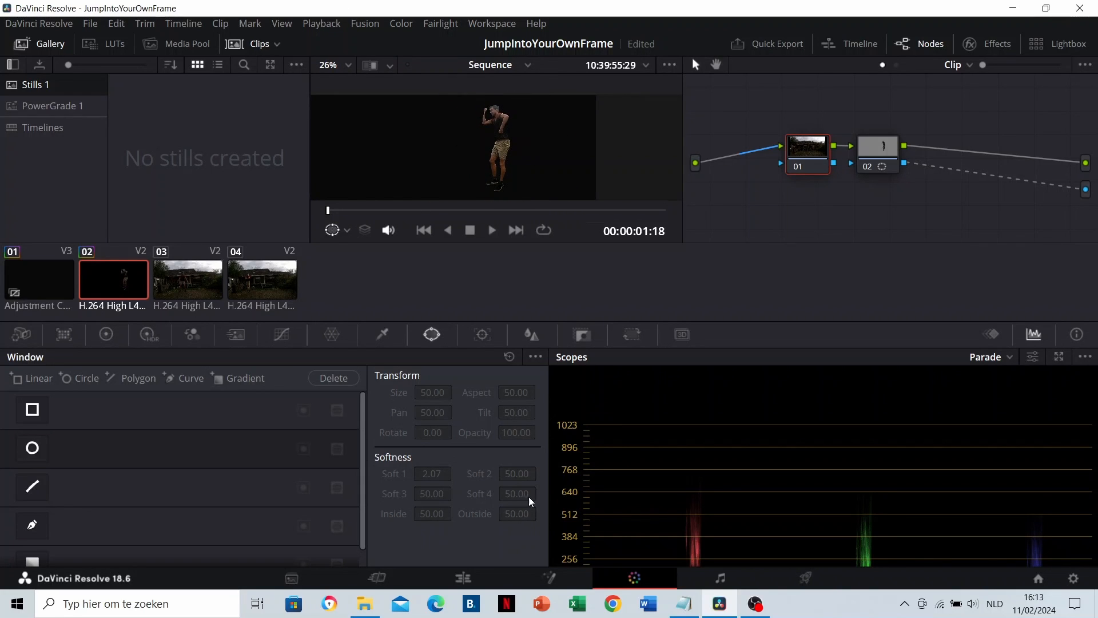
Step: Return to the Edit page, disable video track V3 and enable V1 to show the cut-out over the footage
left_click(467, 579)
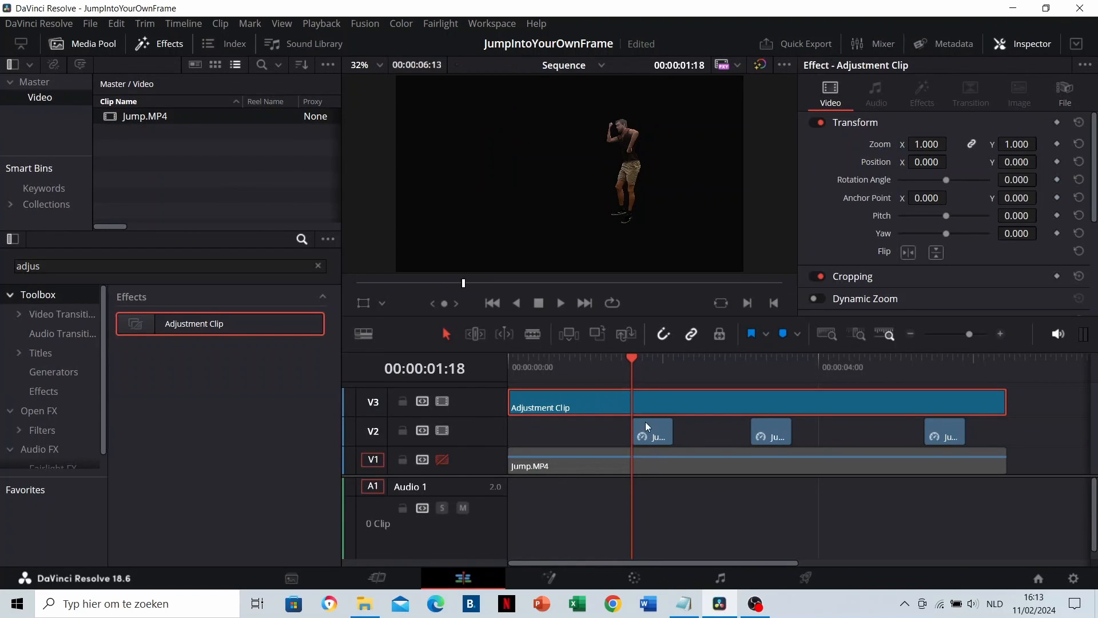
left_click(445, 401)
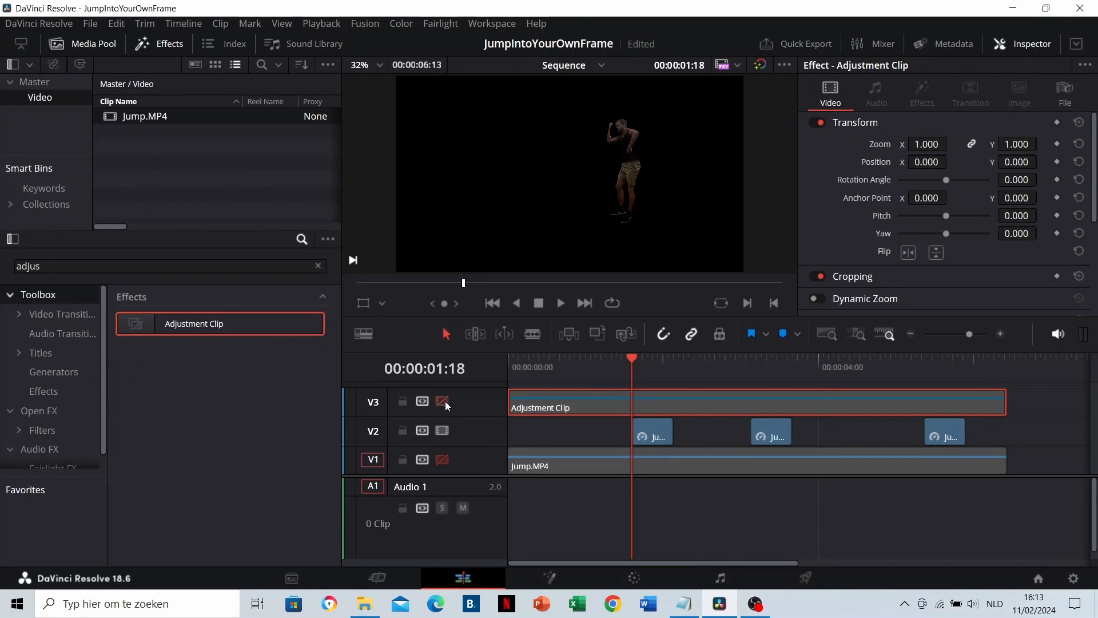
left_click(653, 366)
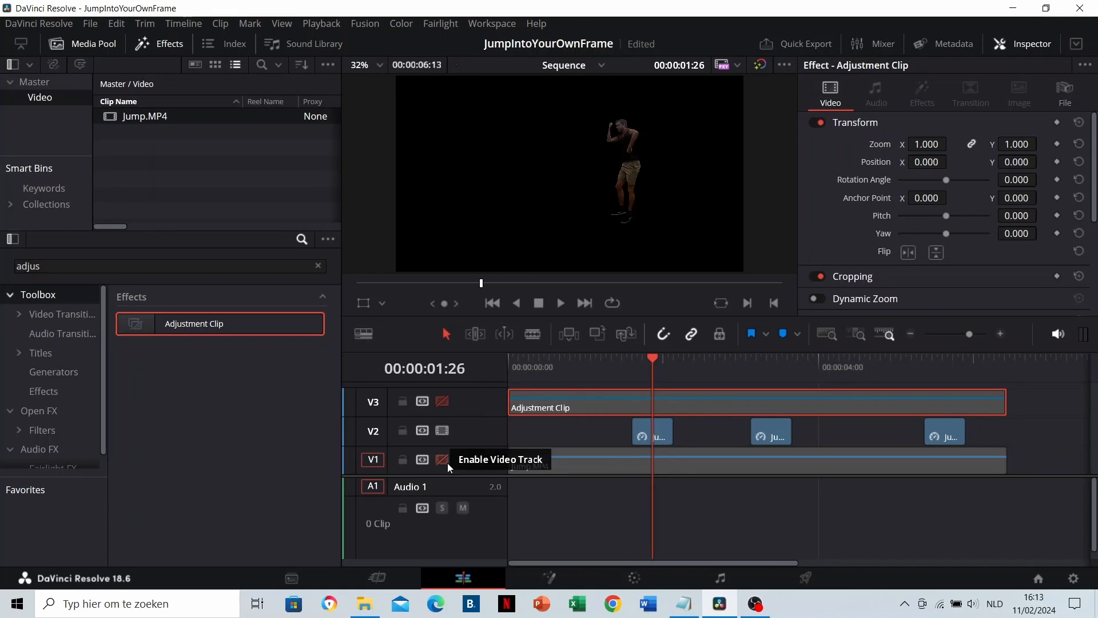
left_click(444, 460)
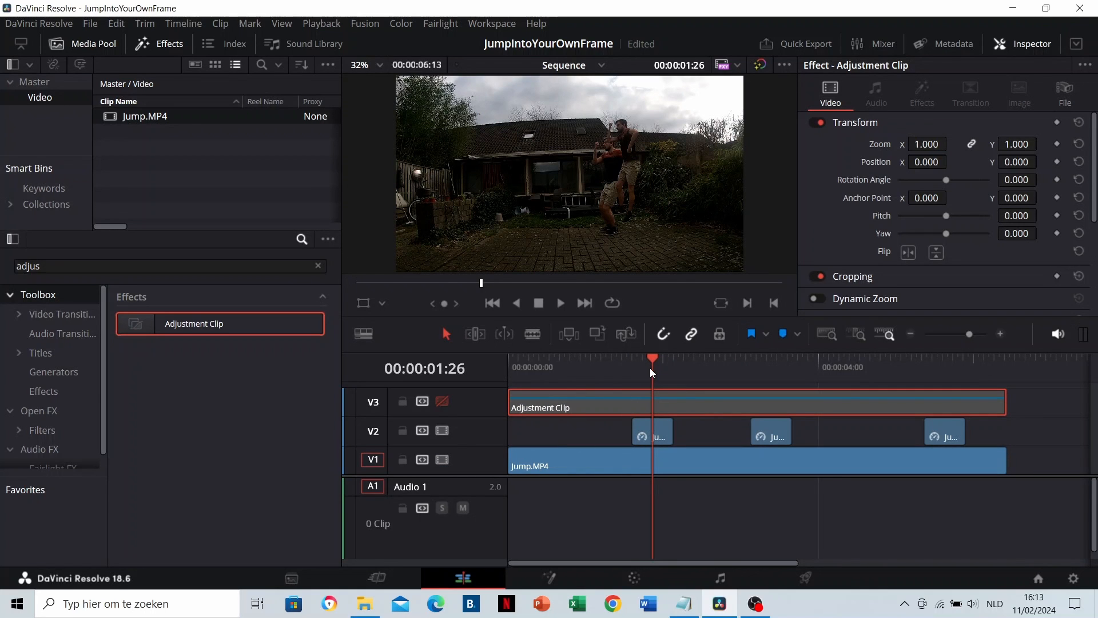
scroll(616, 229, "up", 3)
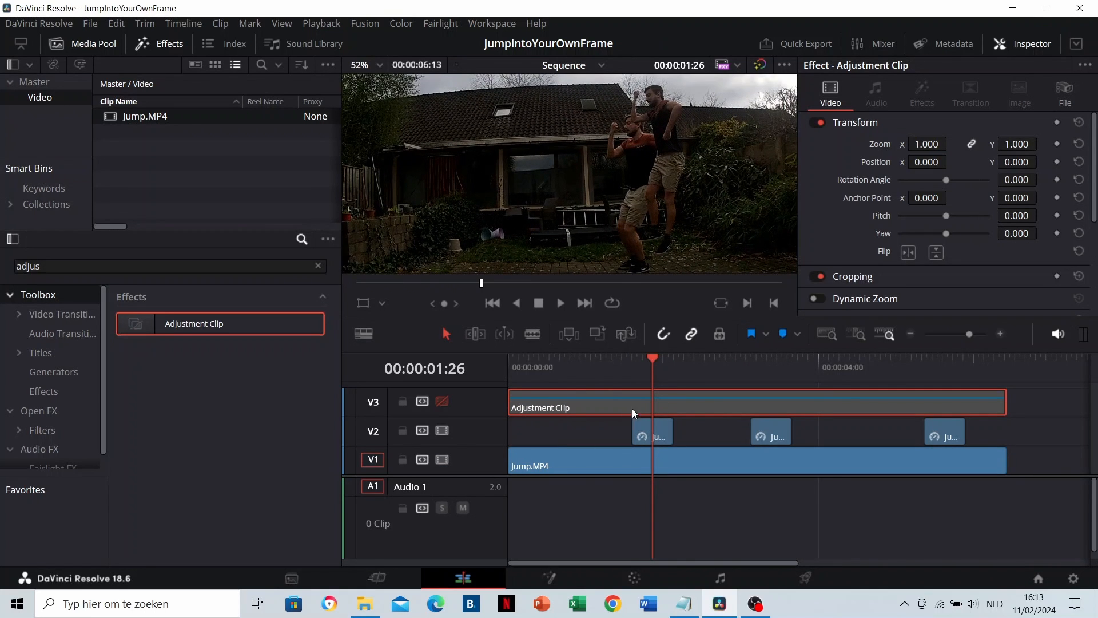
Step: Make the first frozen clip on V2 run from the start of the sequence to 00:00:01:18
left_click(617, 368)
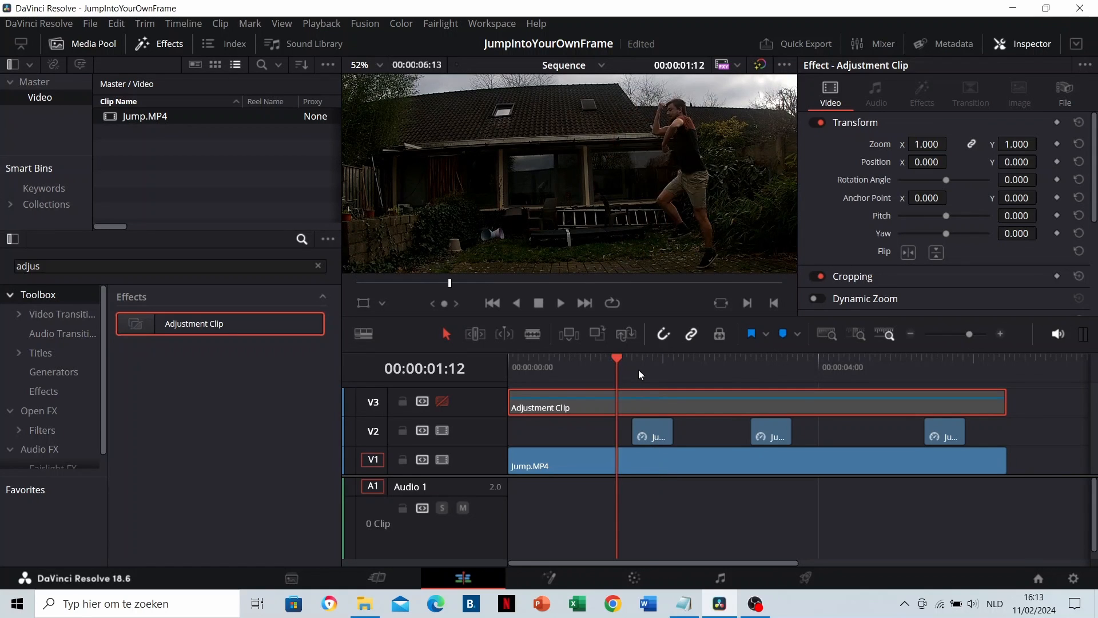
left_click(633, 370)
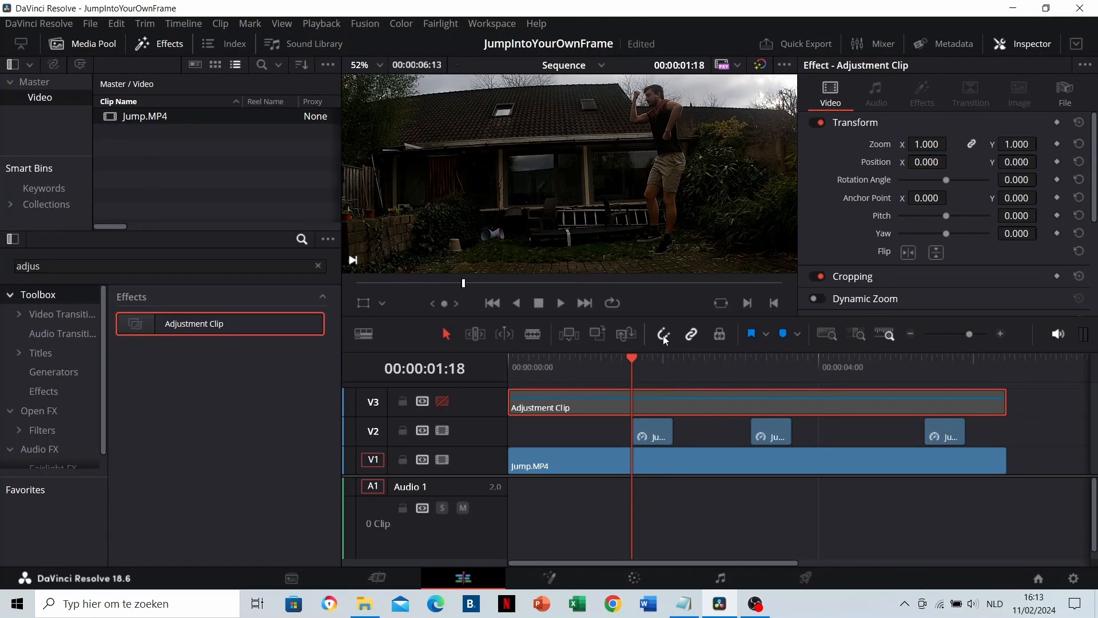
left_click_drag(650, 434, 506, 434)
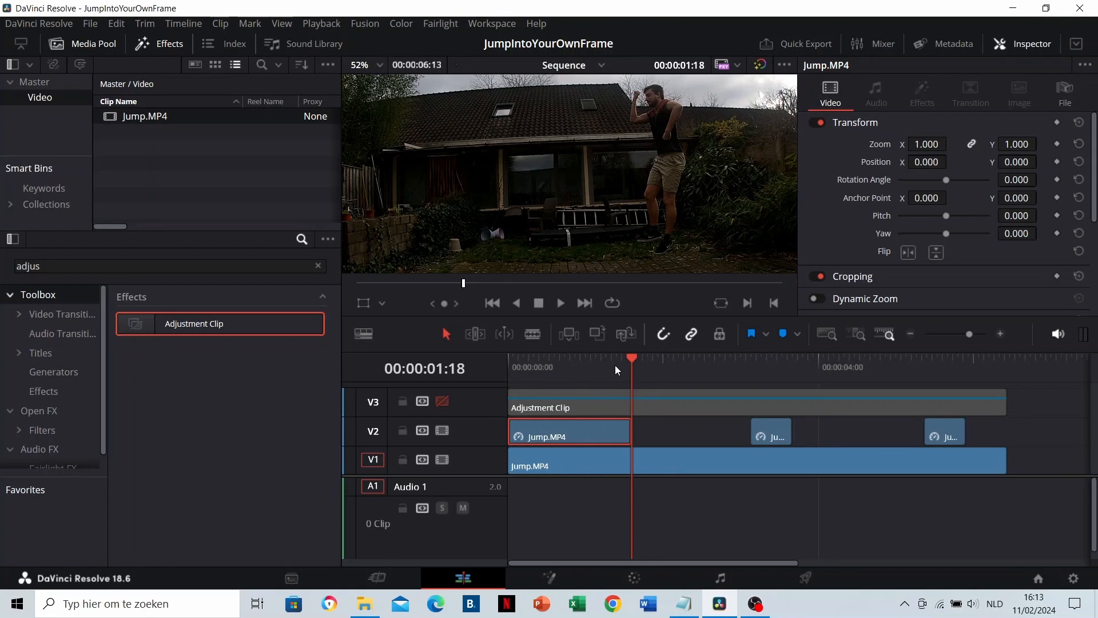
Step: Play the sequence from the start to check the frozen figure against the moving footage, and return to 00:00:00:00
left_click_drag(616, 366, 499, 366)
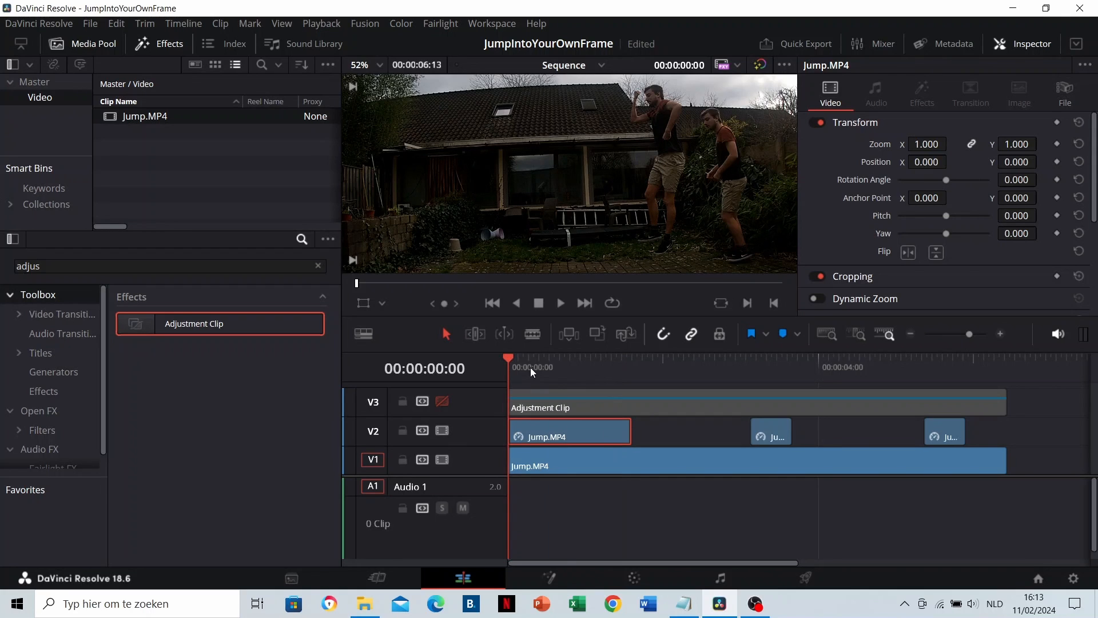
key("space")
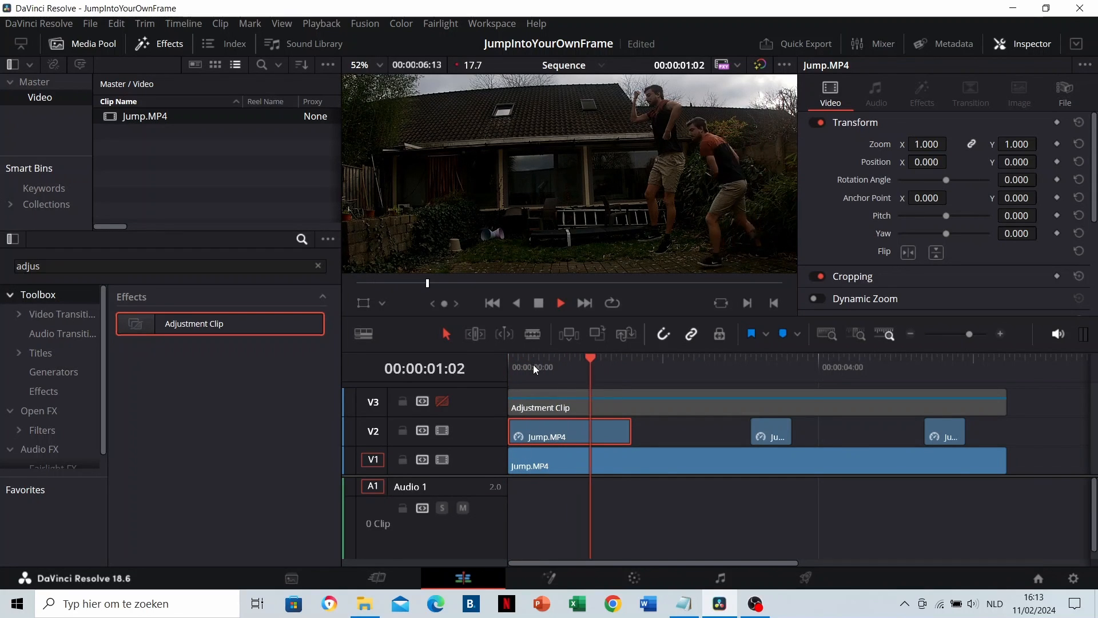
left_click_drag(534, 365, 505, 366)
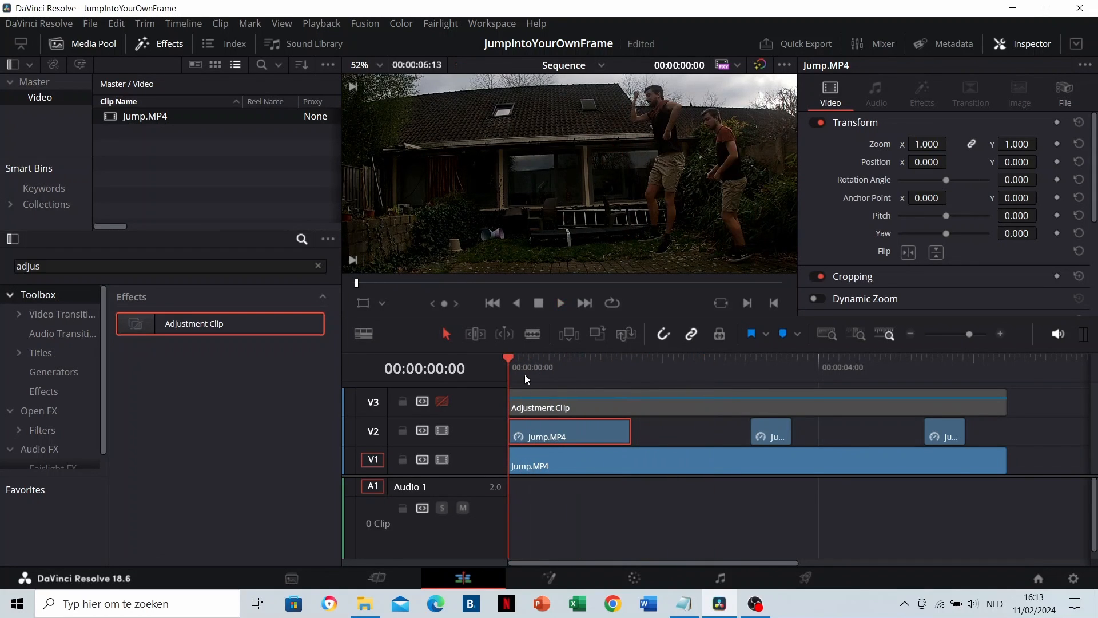
Step: Set the opacity of the first frozen clip on V2 to 75
left_click(598, 367)
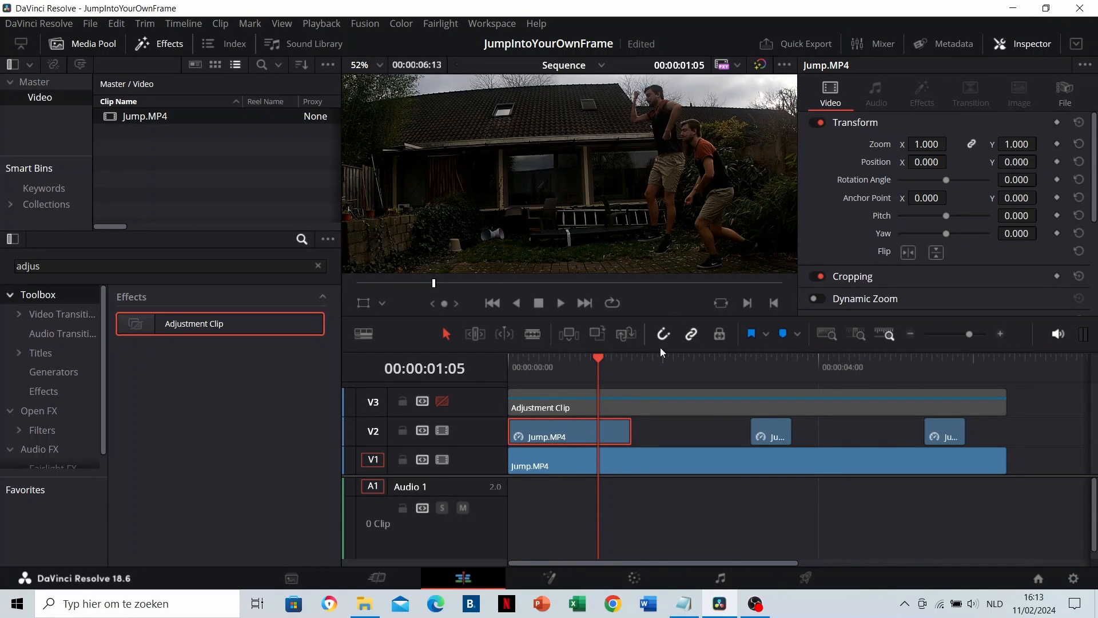
scroll(895, 128, "down", 3)
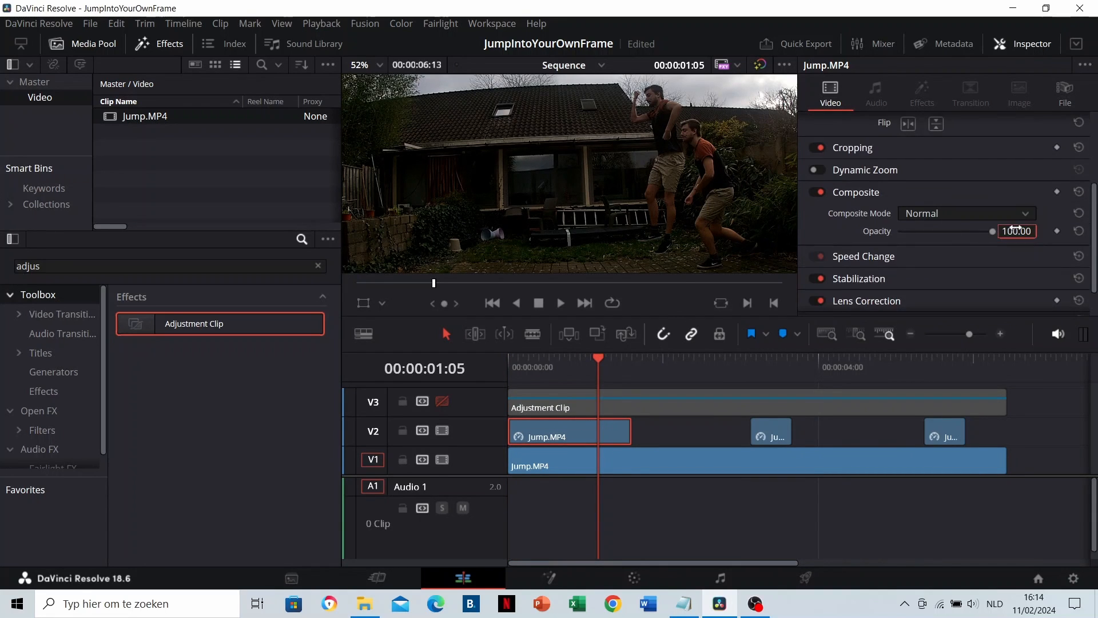
key("Return")
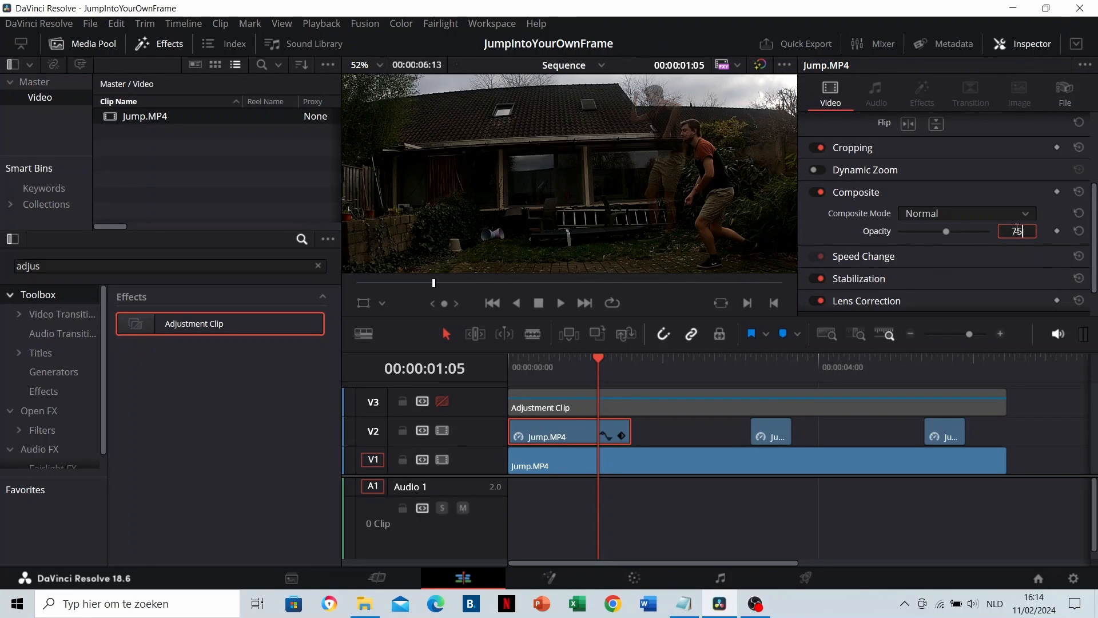
scroll(603, 139, "down", 5)
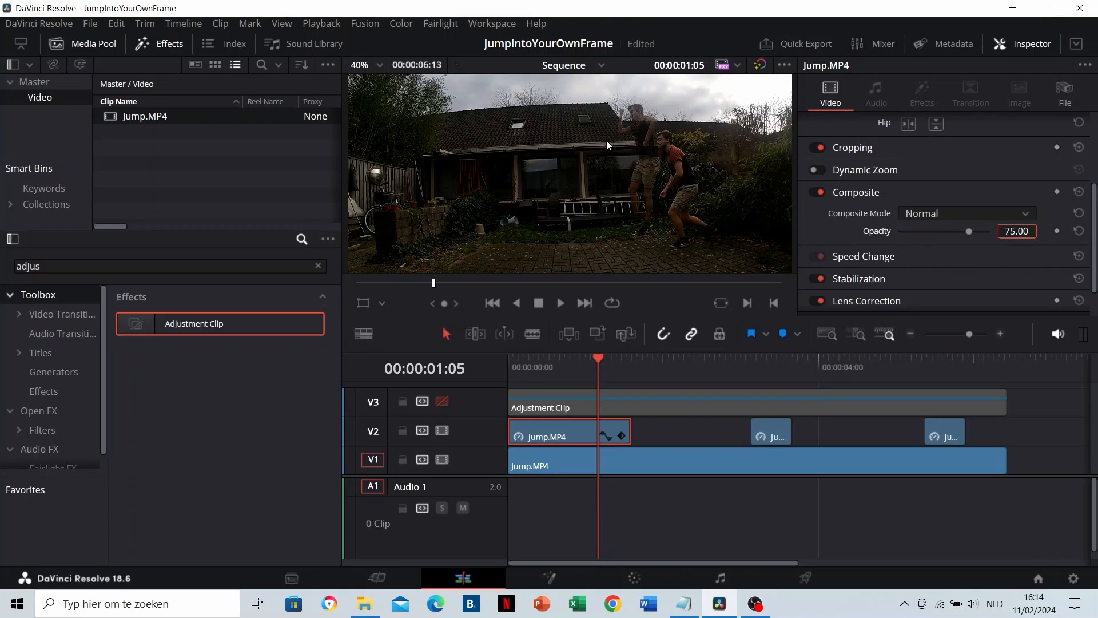
Step: Play the opening of the sequence repeatedly and inspect the semi-transparent frozen figure around 00:00:01:05
left_click(510, 369)
key("space")
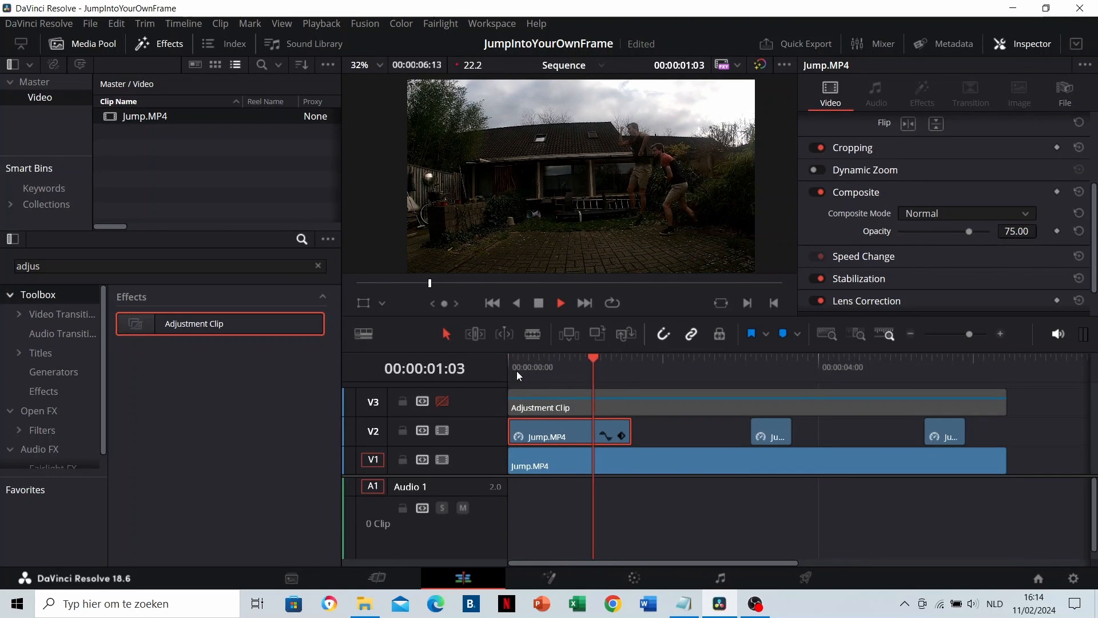
key("space")
left_click(588, 363)
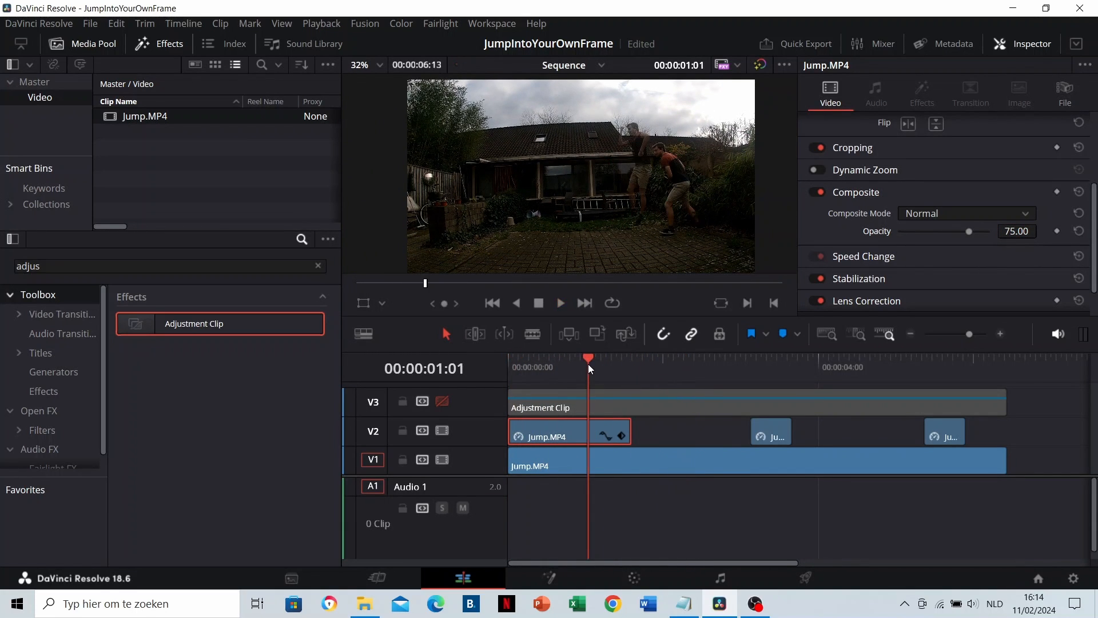
key("space")
left_click(596, 364)
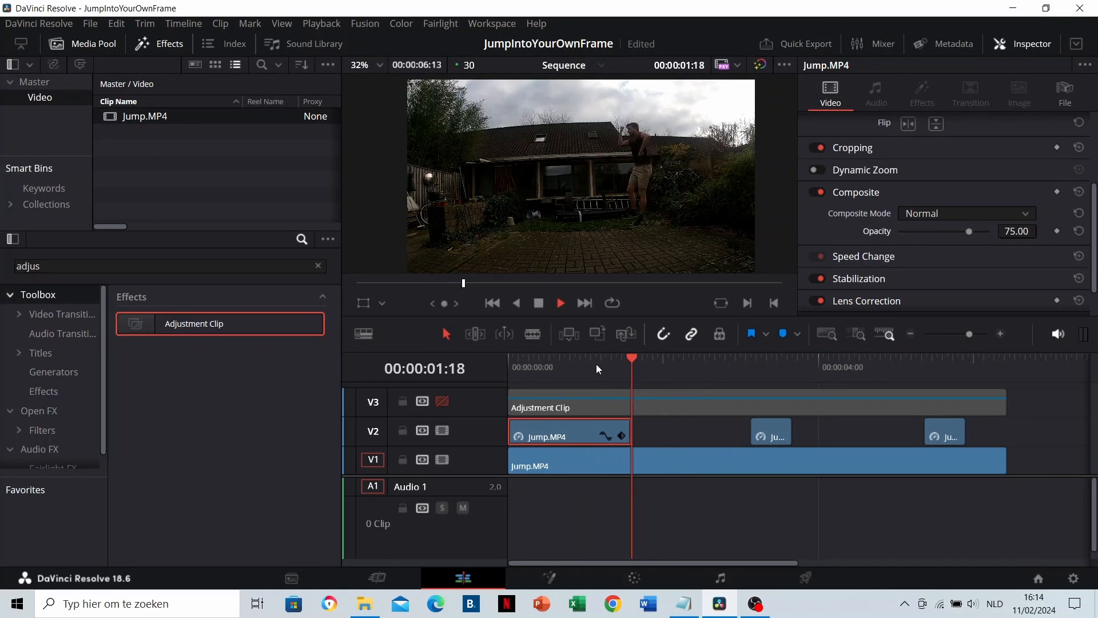
key("space")
left_click(600, 364)
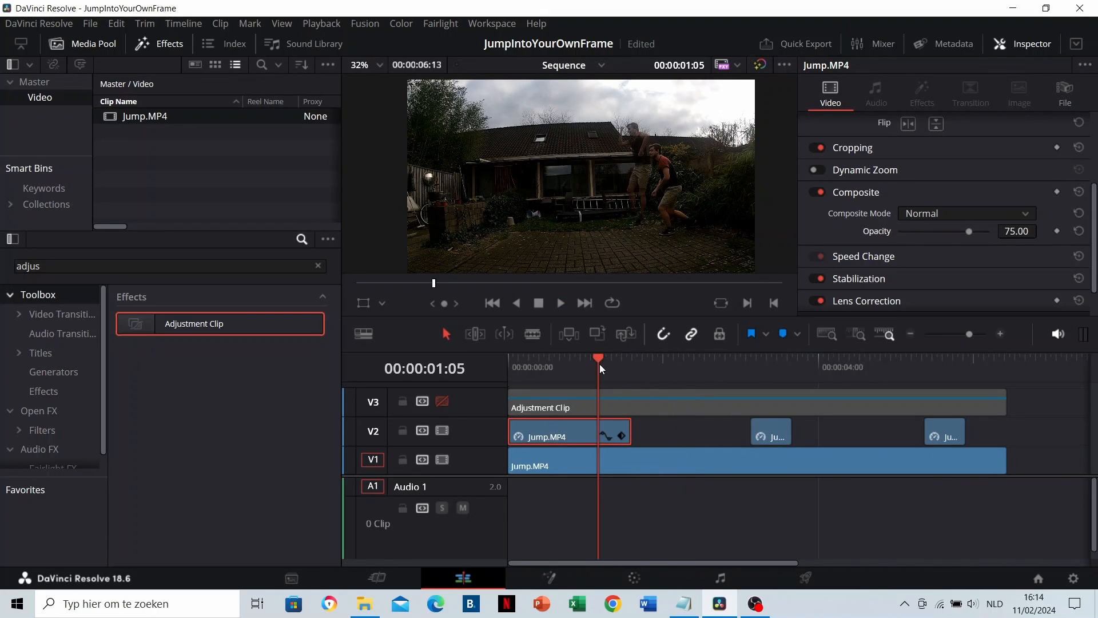
scroll(600, 197, "up", 2)
scroll(601, 196, "down", 2)
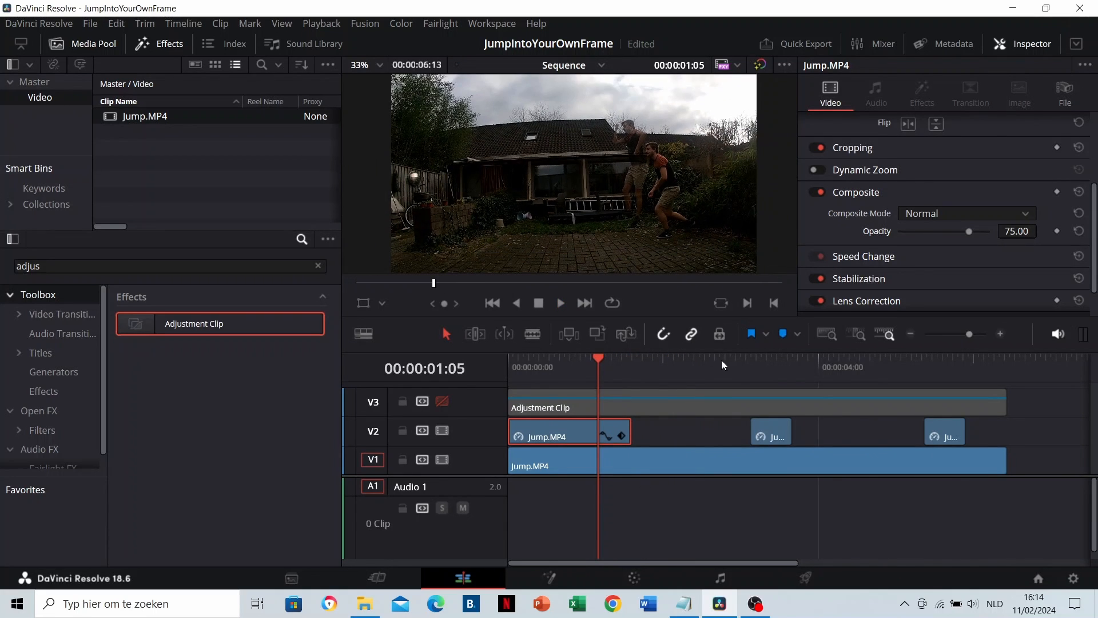
Step: Compare the frames at the second and third frozen clips, and view the person up close at 00:00:03:11
left_click(772, 360)
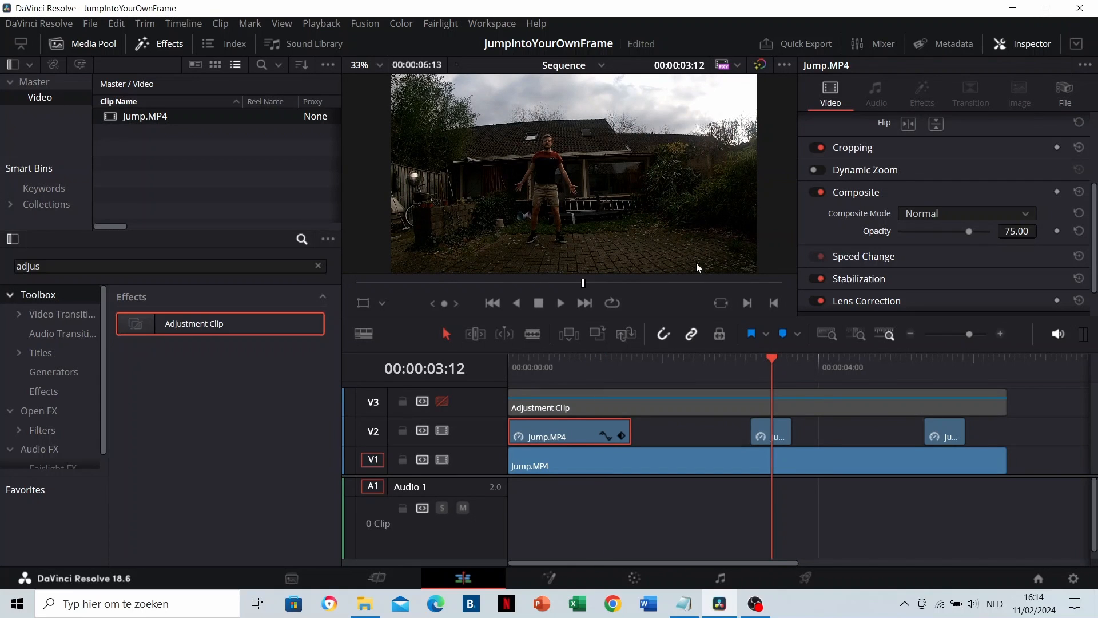
left_click(954, 363)
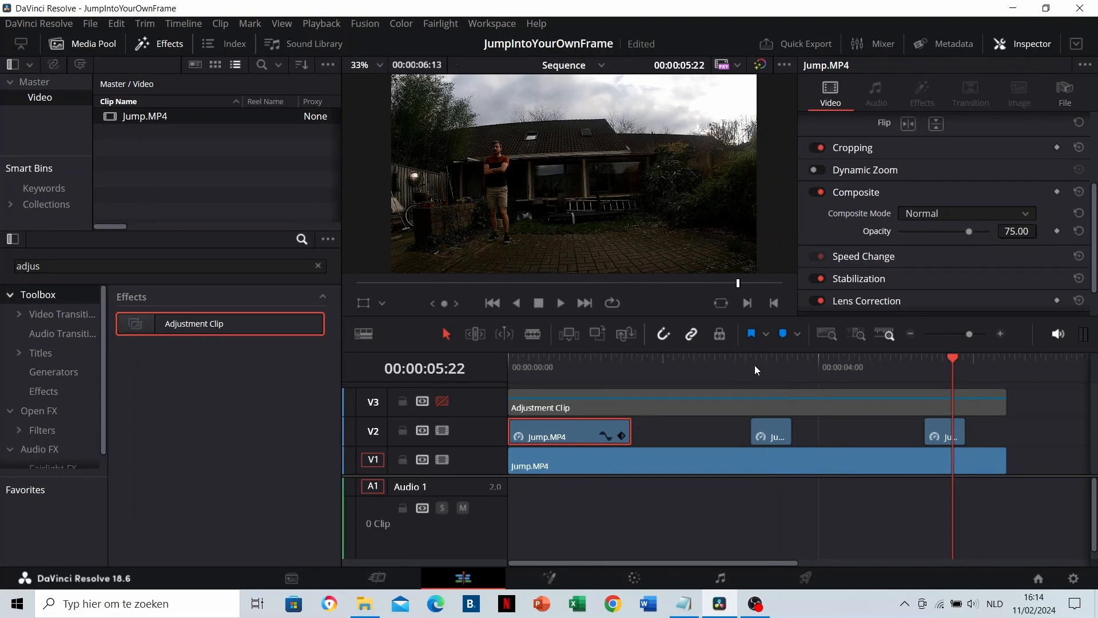
left_click(771, 362)
scroll(527, 167, "up", 2)
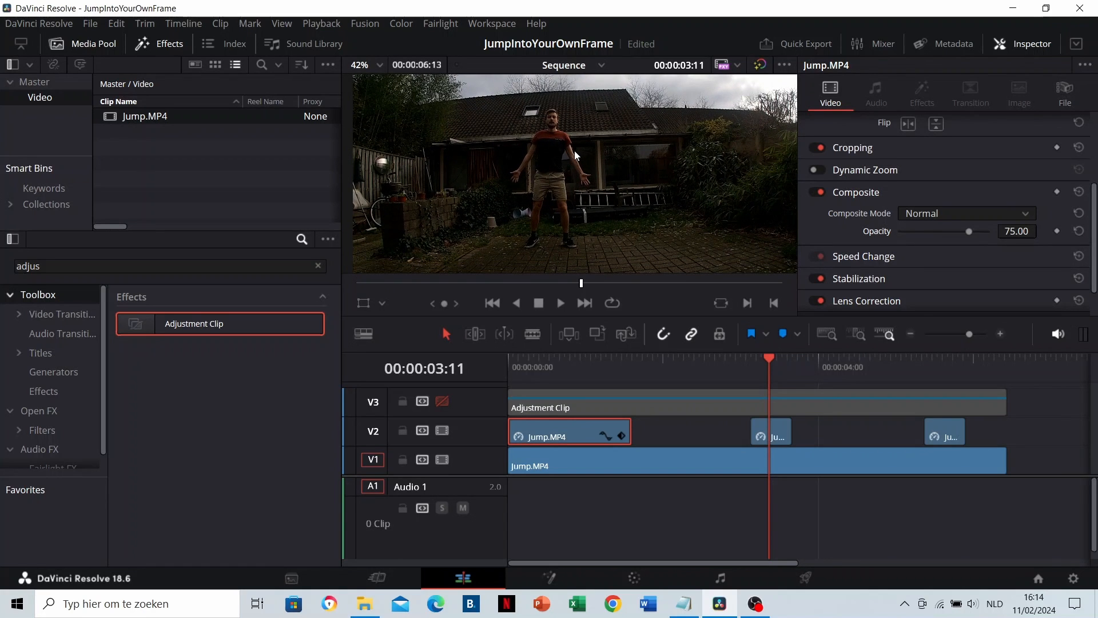
left_click_drag(575, 150, 607, 156)
scroll(606, 156, "up", 1)
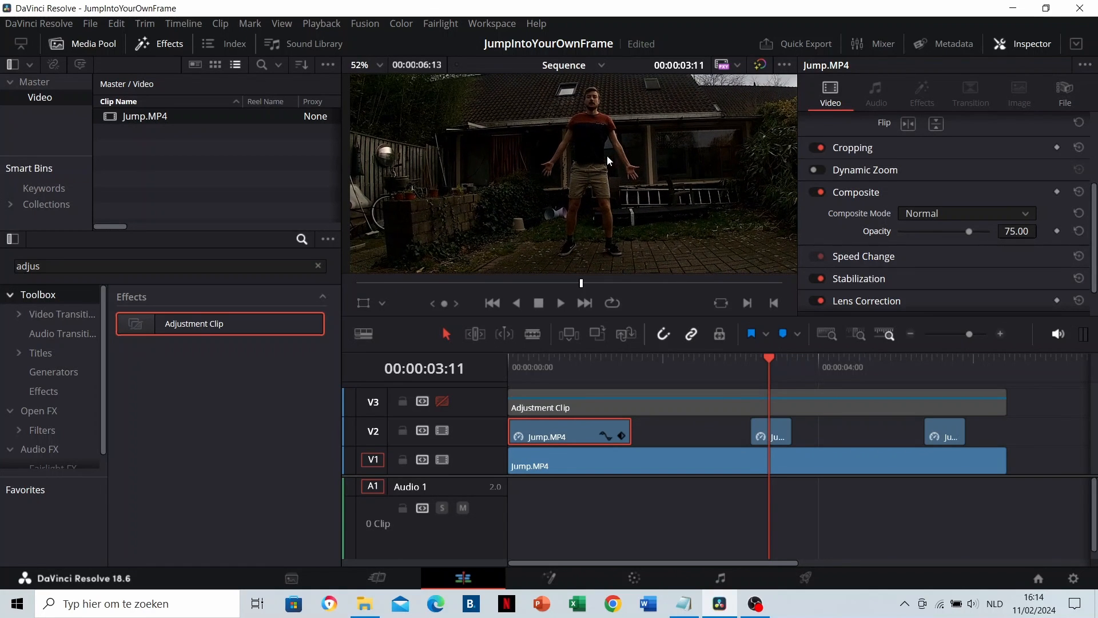
Step: Move the second frozen clip on V2 to end at 00:00:03:11 and the third to end at 00:00:05:11
left_click(772, 433)
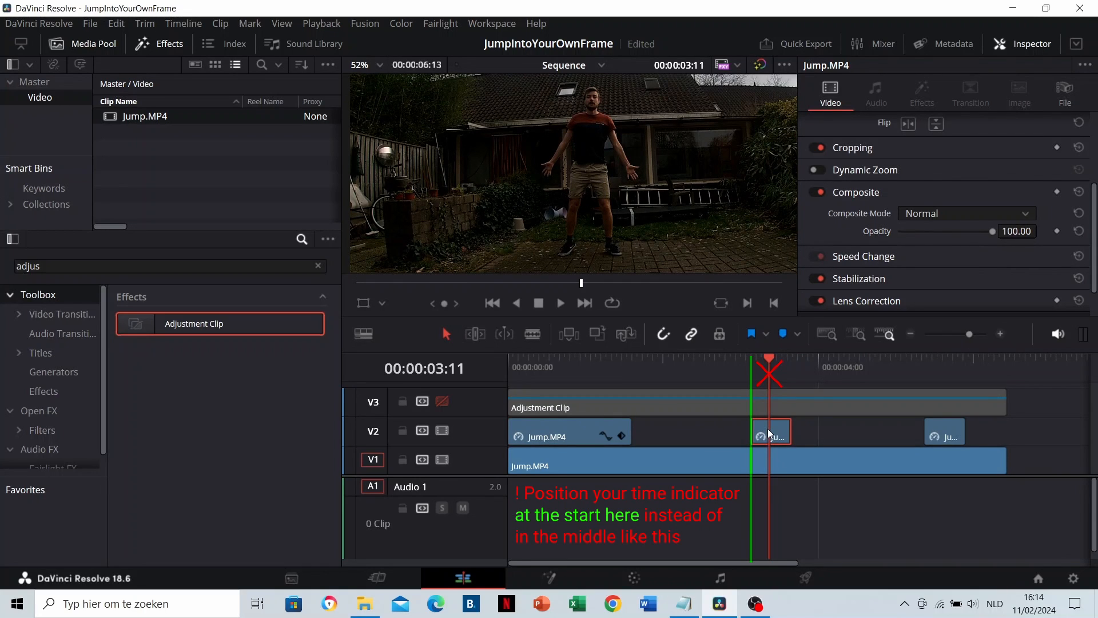
left_click_drag(770, 433, 757, 431)
left_click(925, 361)
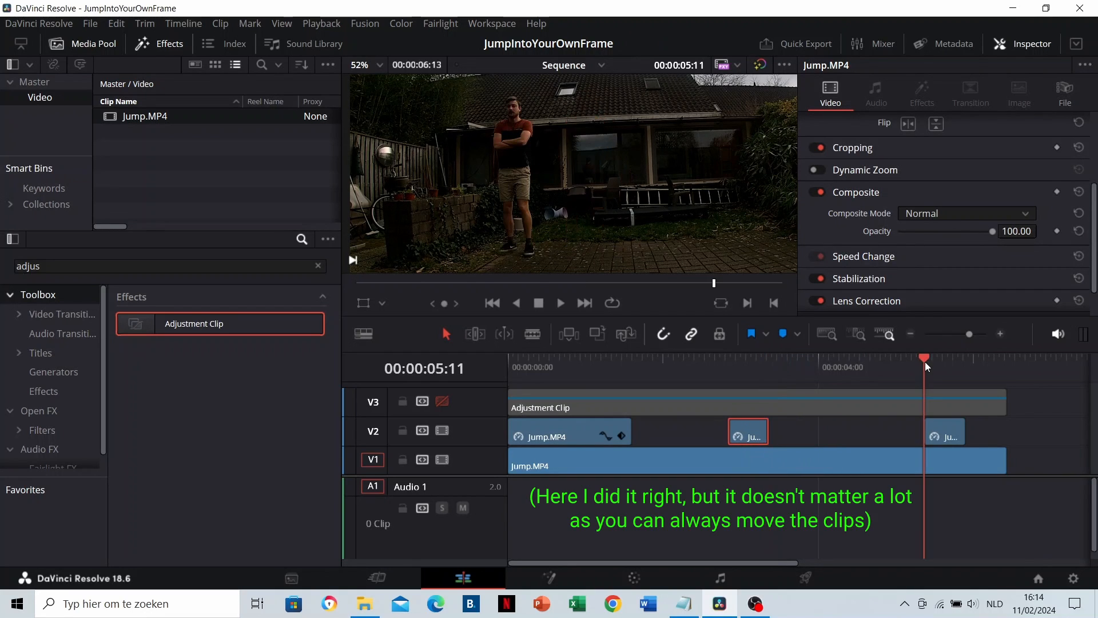
left_click_drag(887, 427, 886, 429)
Step: On the Color page, give the second frozen clip a serial node and an alpha output fed by node 02
left_click(748, 367)
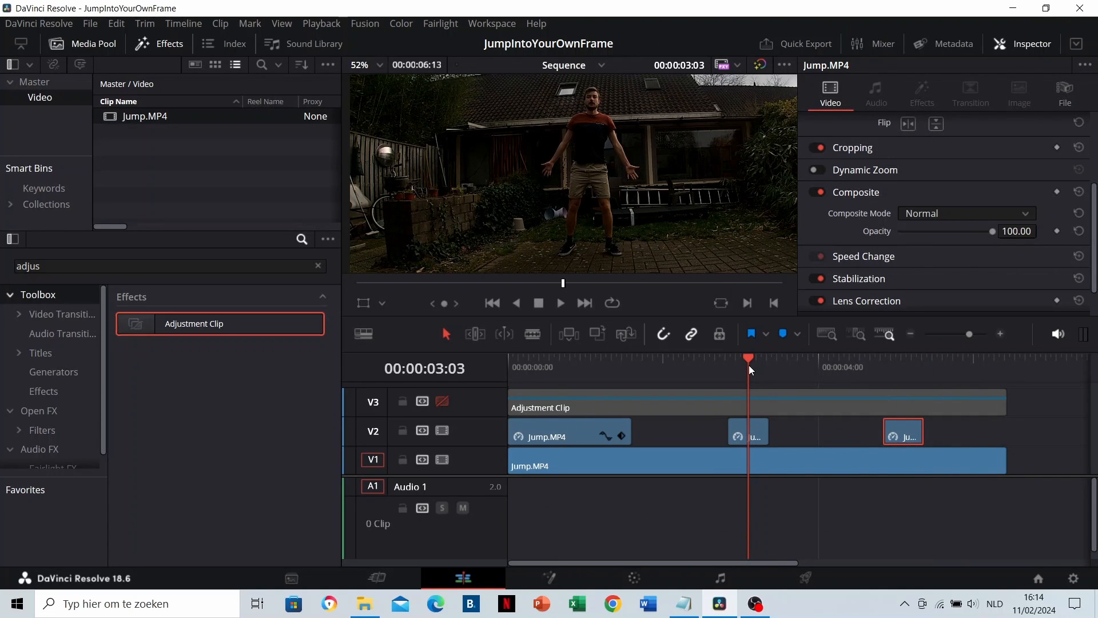
scroll(559, 222, "down", 1)
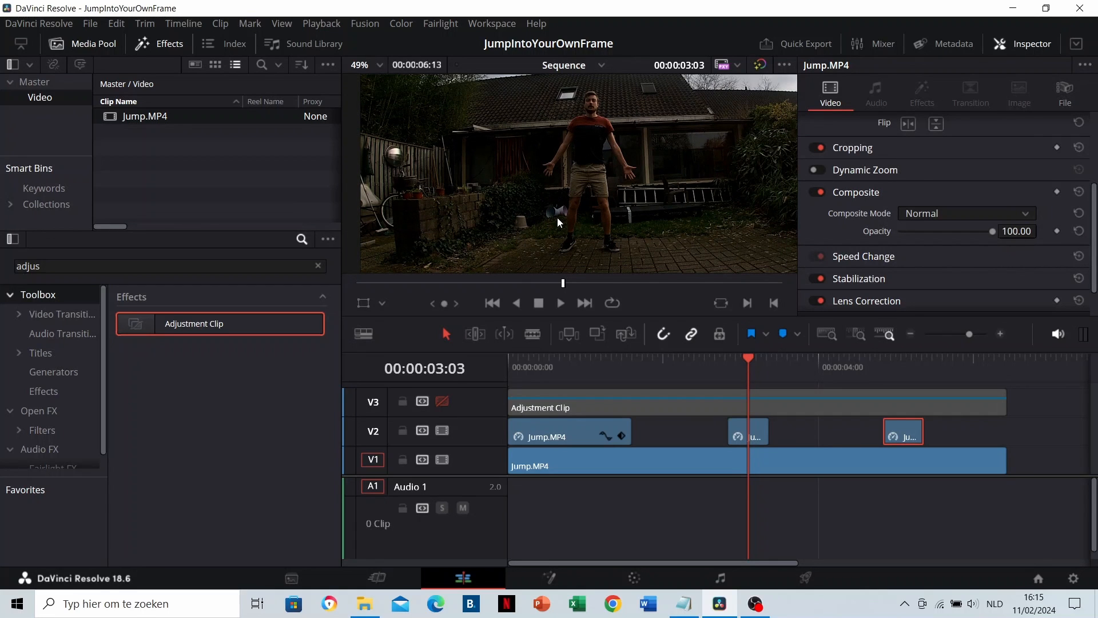
left_click(626, 579)
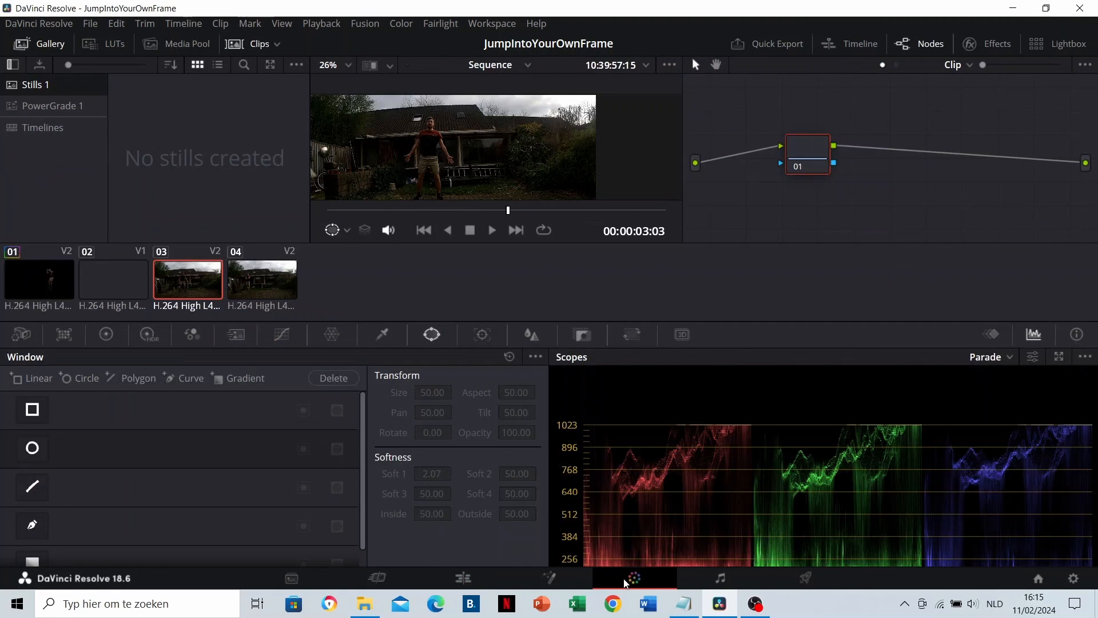
right_click(797, 164)
mouse_move(835, 237)
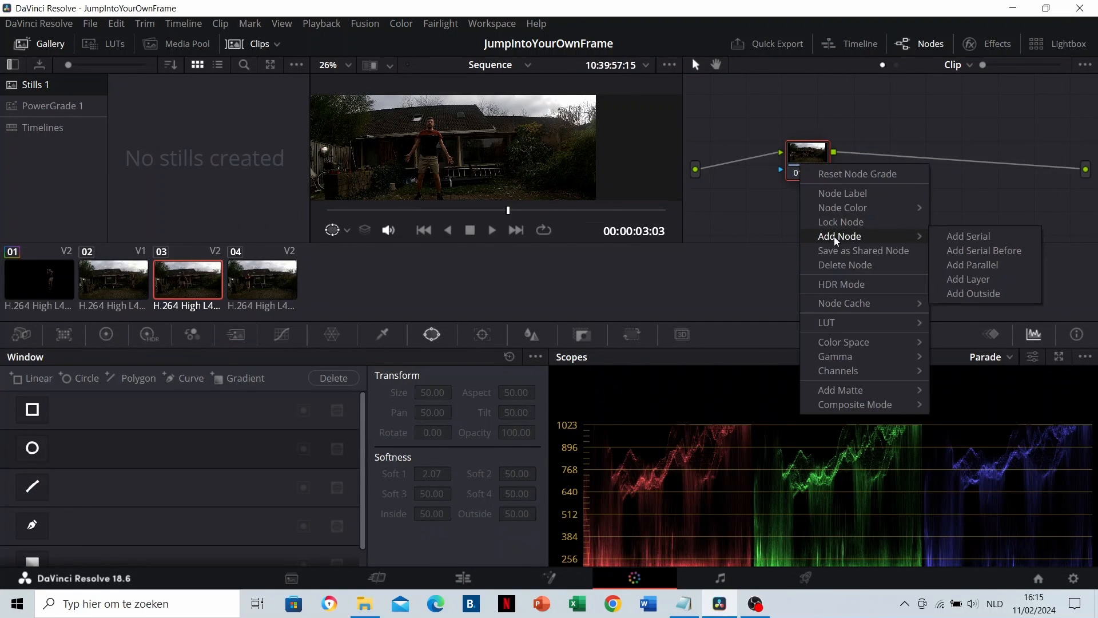
left_click(968, 235)
right_click(932, 169)
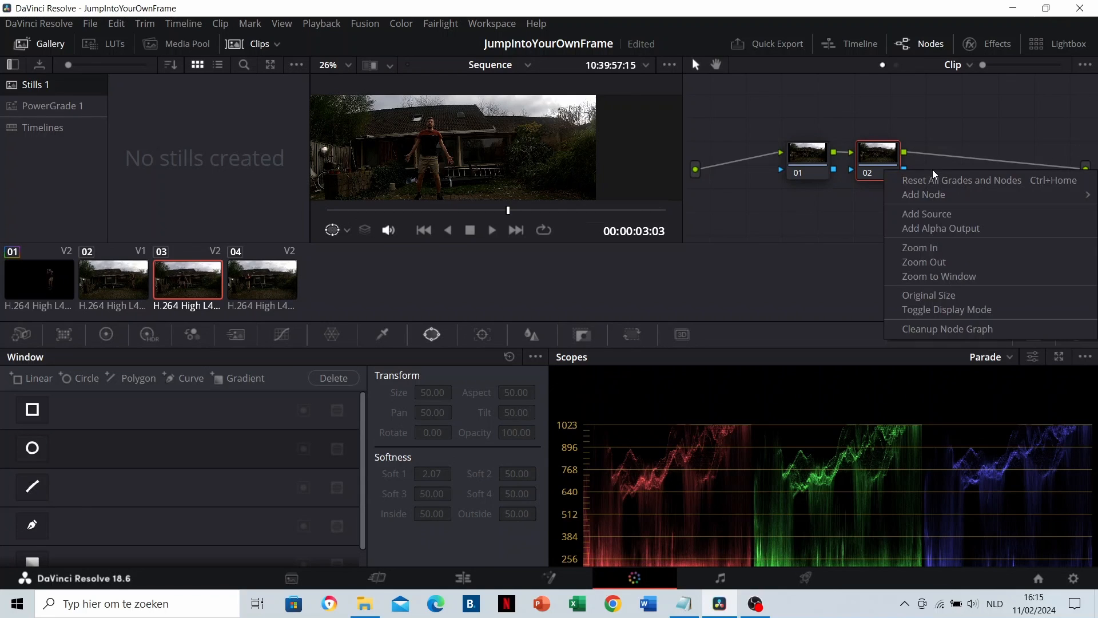
left_click(944, 229)
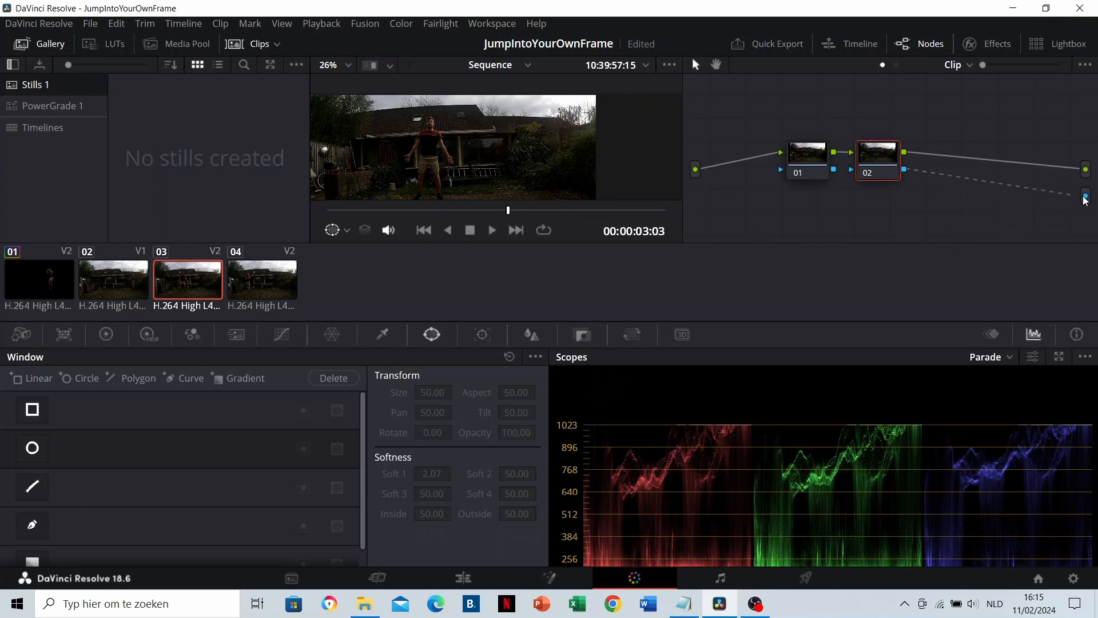
Step: Add a freehand curve window to node 02 and start its outline at the person's shoe
scroll(410, 153, "up", 5)
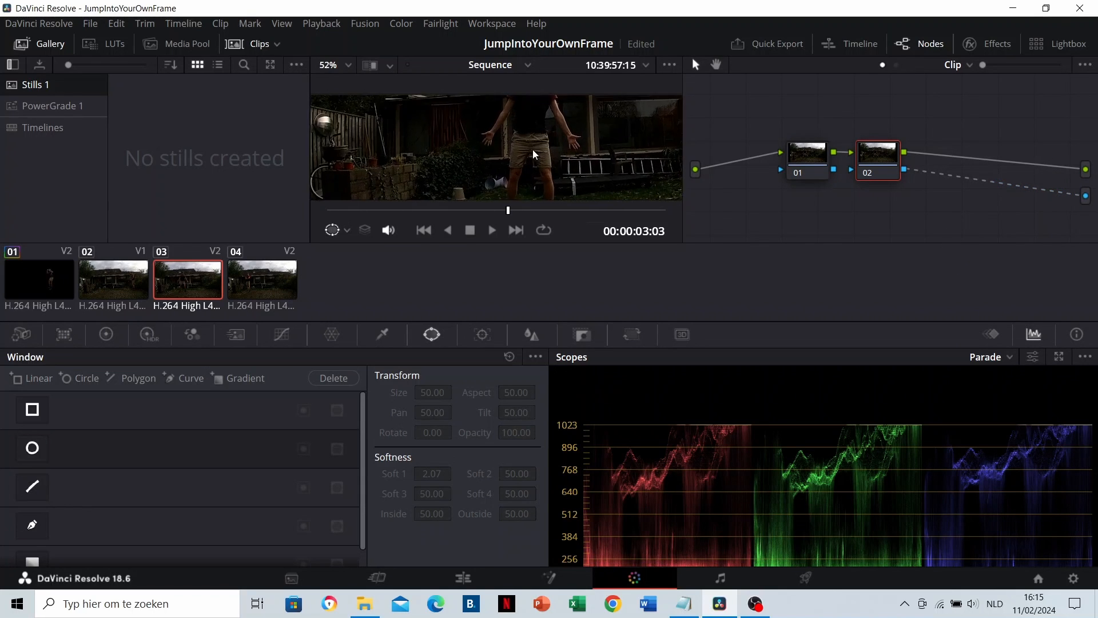
scroll(534, 152, "up", 6)
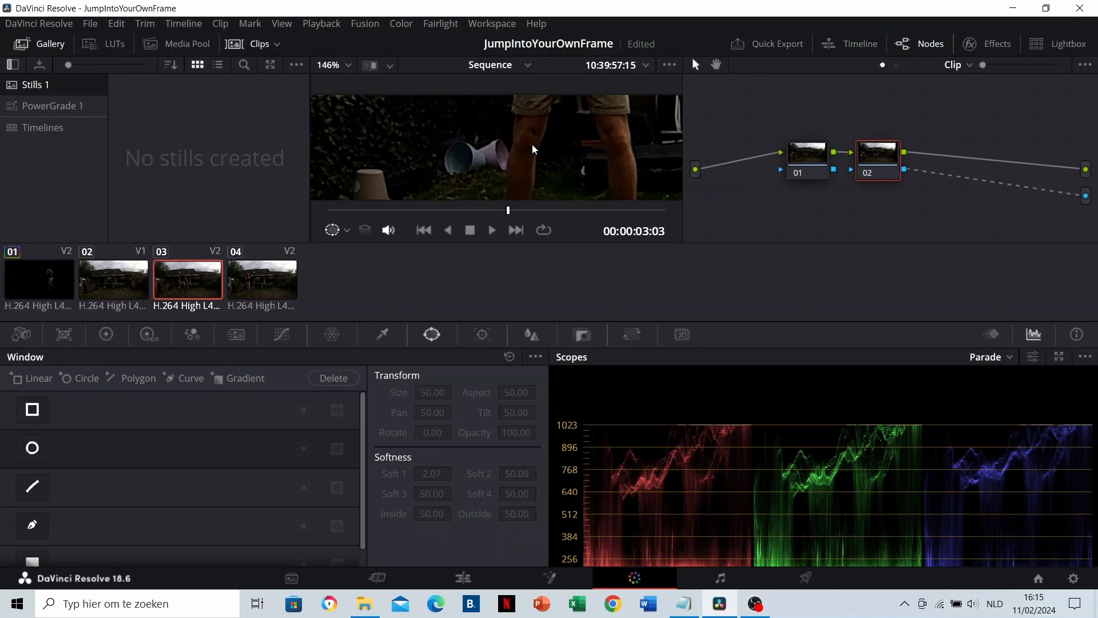
scroll(533, 147, "up", 1)
left_click(32, 526)
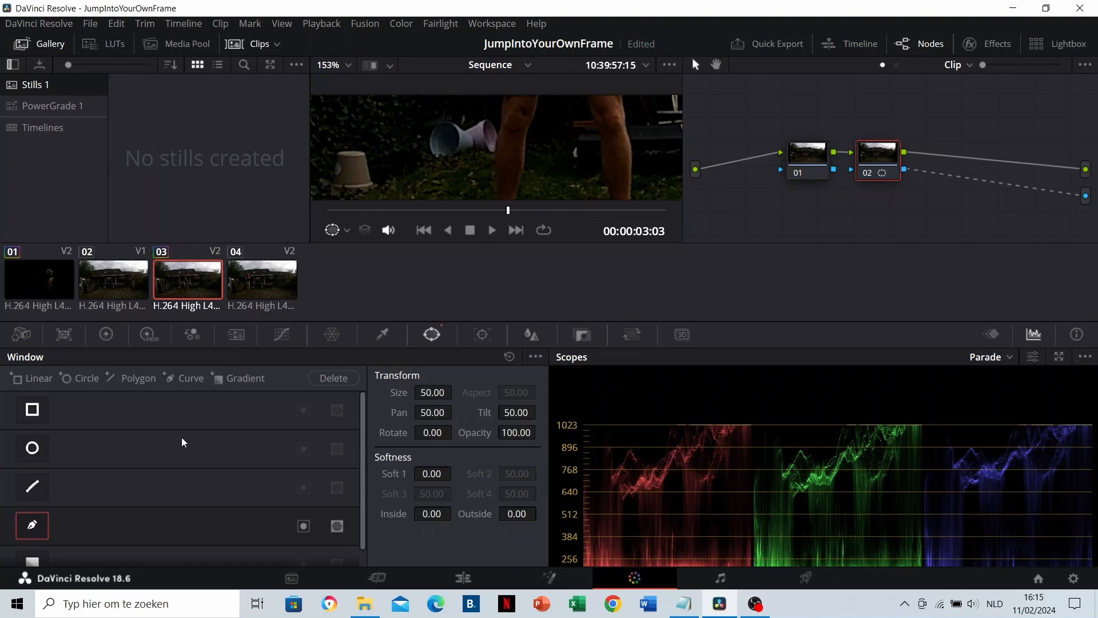
scroll(485, 182, "up", 6)
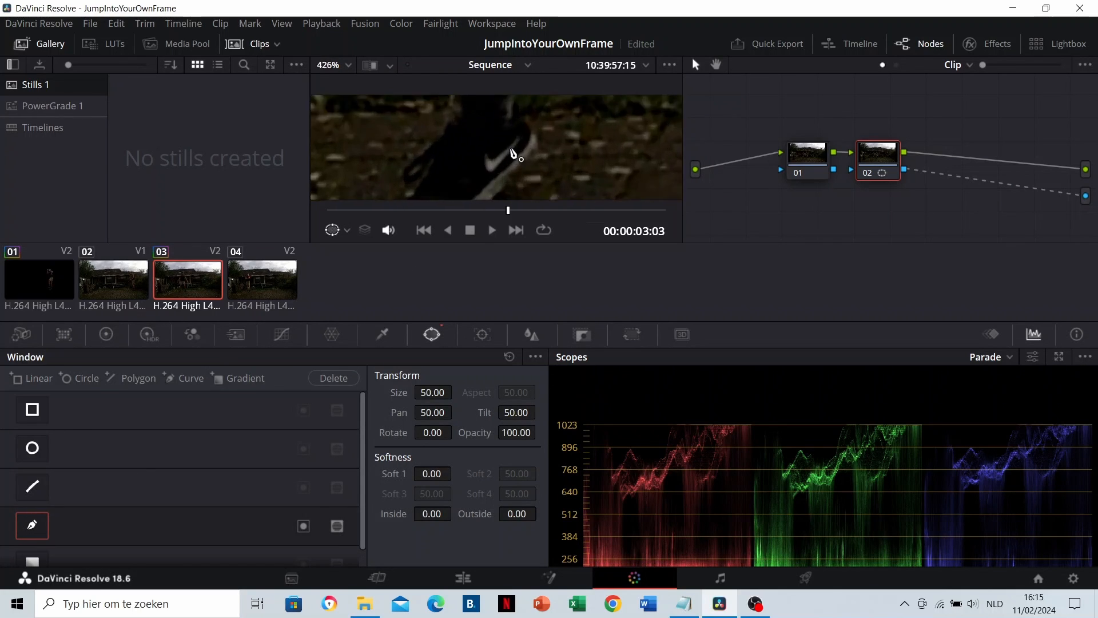
left_click(523, 175)
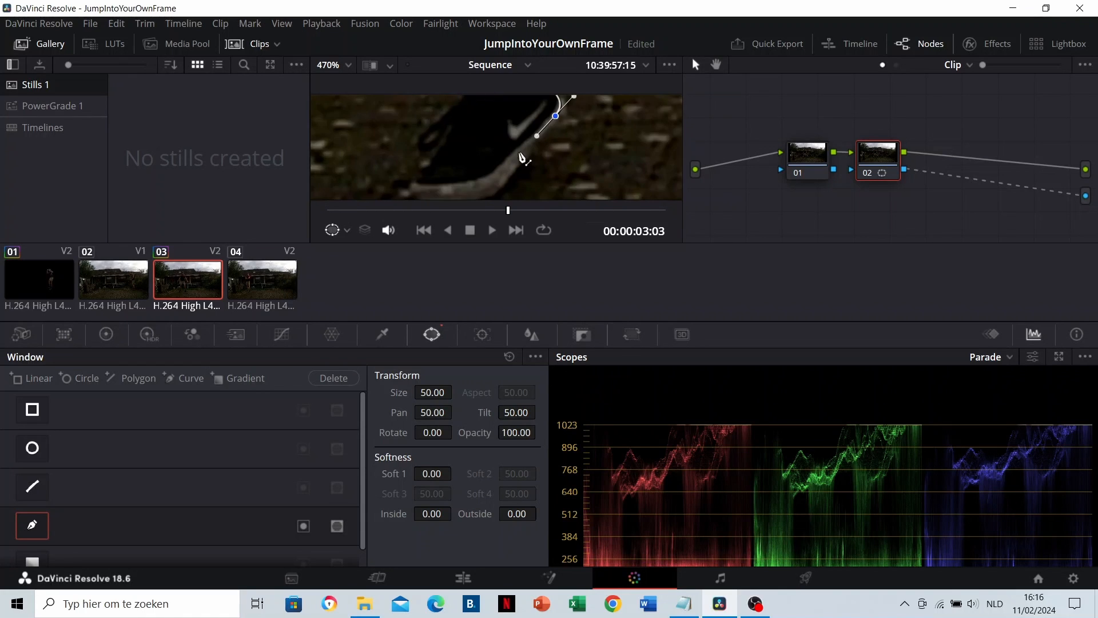
Step: Continue the mask outline around the shoe's sole and up its other side to the ankle
left_click(519, 156)
left_click_drag(512, 177, 473, 184)
scroll(473, 172, "down", 4)
left_click(474, 183)
scroll(446, 164, "up", 3)
left_click(496, 186)
left_click(507, 160)
scroll(507, 149, "up", 2)
left_click(508, 167)
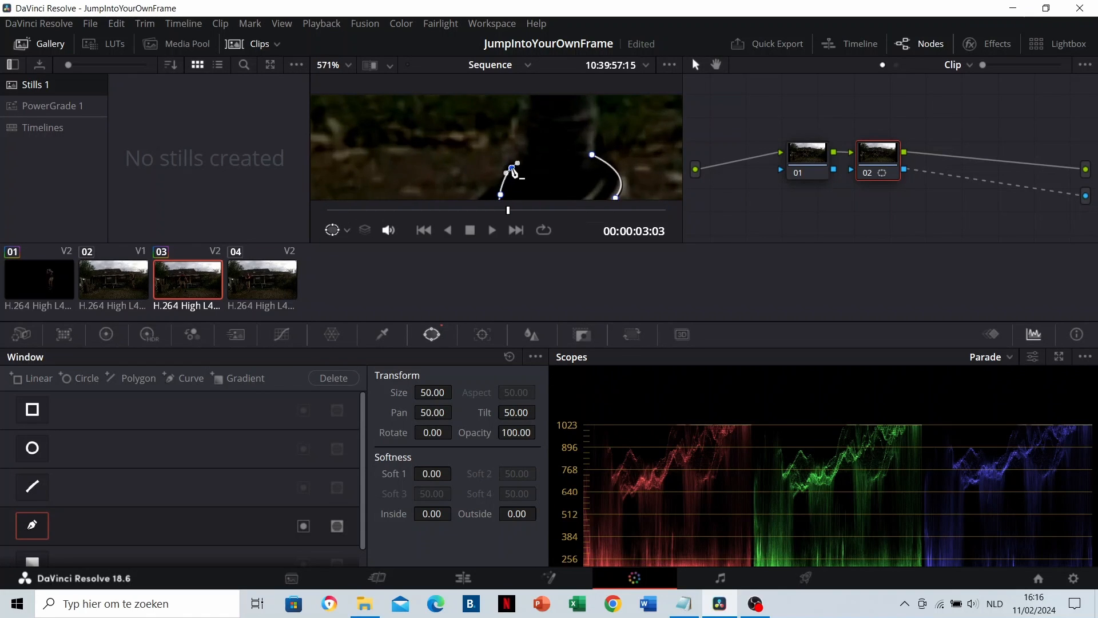
scroll(504, 134, "up", 2)
left_click(531, 154)
Step: Enable video track V3 with the adjustment clip to brighten the image, and reselect the second frozen clip for grading
left_click(464, 582)
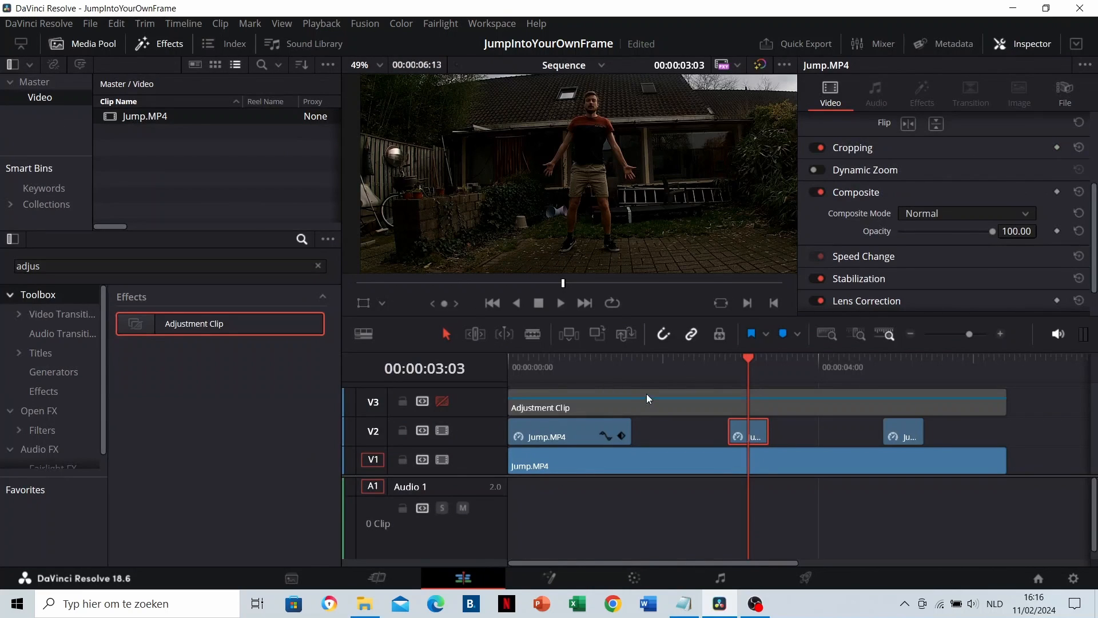
left_click(634, 399)
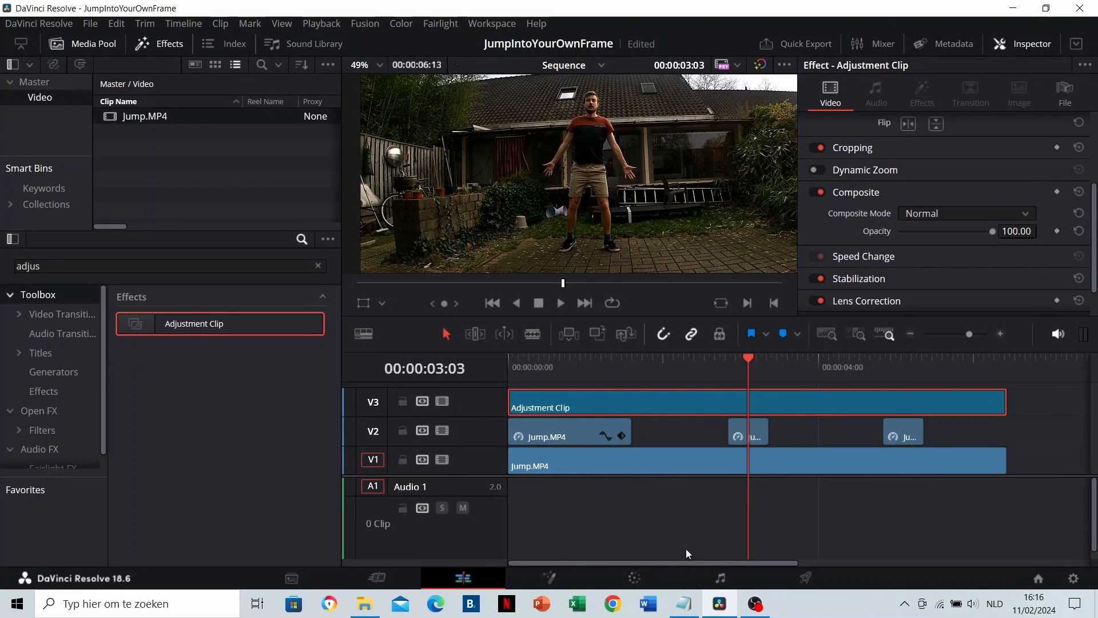
left_click(635, 578)
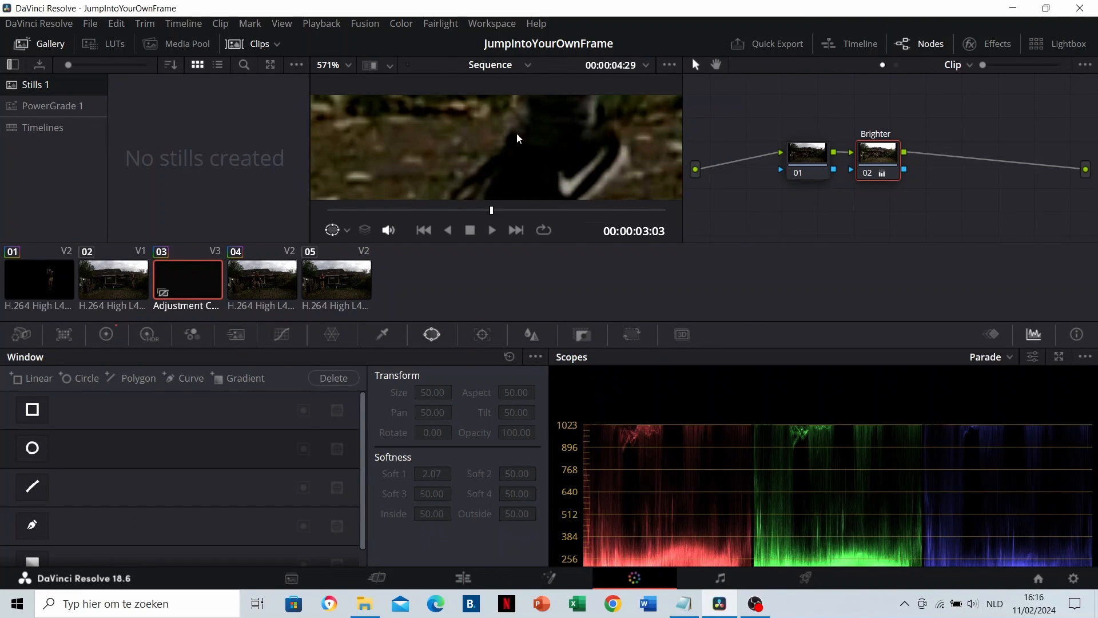
left_click(258, 280)
Step: Extend the mask outline from the ankle up the person's leg and shorts to the waist
scroll(515, 166, "down", 3)
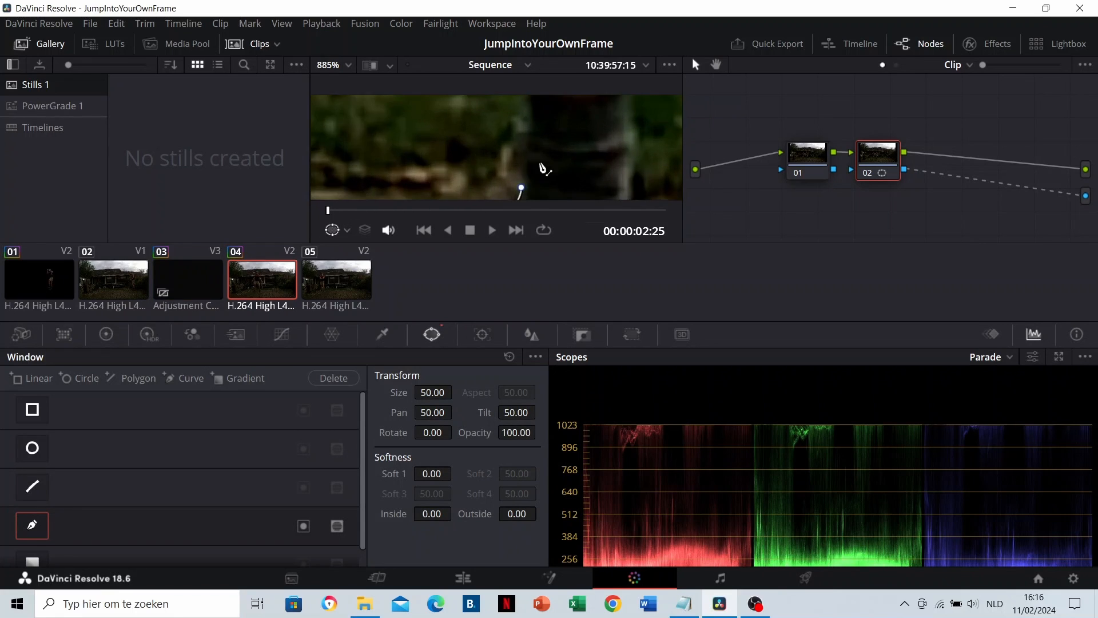
left_click(500, 150)
left_click(508, 127)
left_click(509, 117)
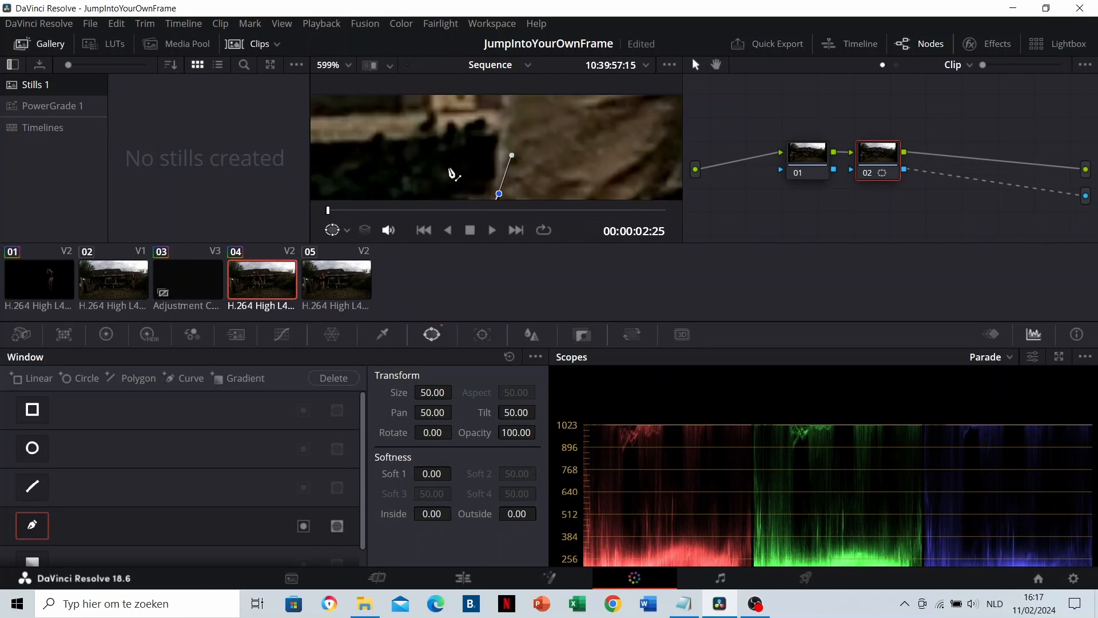
left_click(488, 135)
scroll(451, 170, "up", 1)
left_click(522, 127)
left_click(520, 152)
scroll(426, 139, "up", 2)
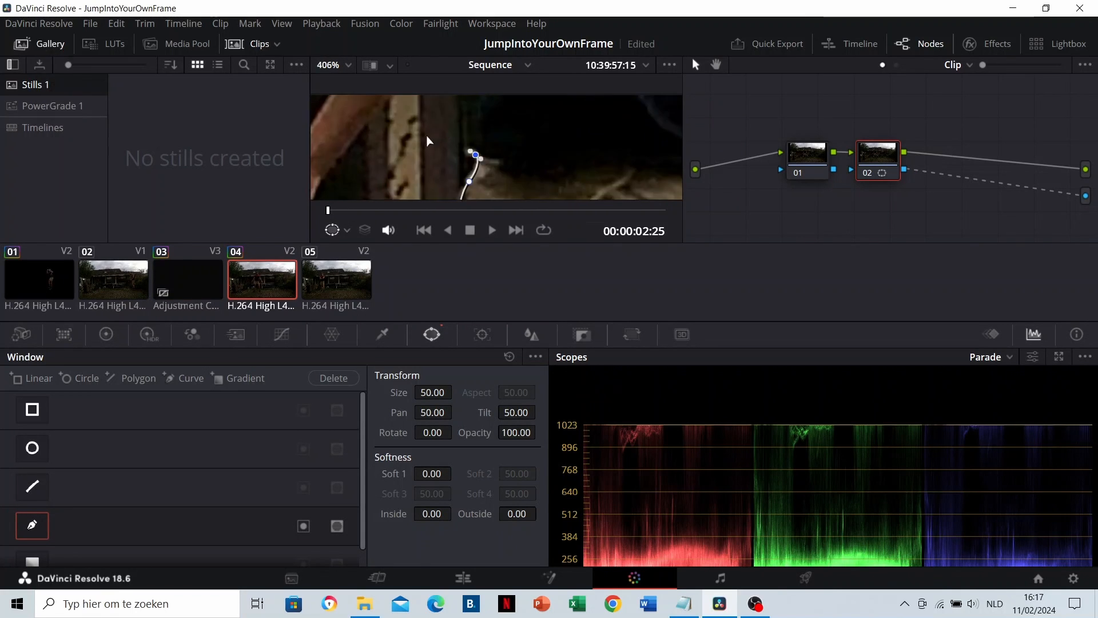
Step: Continue the mask outline from the waist along the upper body and arm towards the hand
scroll(458, 140, "down", 3)
left_click(511, 132)
scroll(483, 139, "up", 2)
left_click_drag(522, 117, 485, 150)
scroll(534, 141, "down", 2)
scroll(499, 143, "up", 2)
scroll(499, 143, "up", 3)
Step: Continue the mask outline down the side of the hand and around the tips of the first fingers
left_click(510, 143)
scroll(510, 140, "up", 3)
left_click(505, 136)
left_click(499, 173)
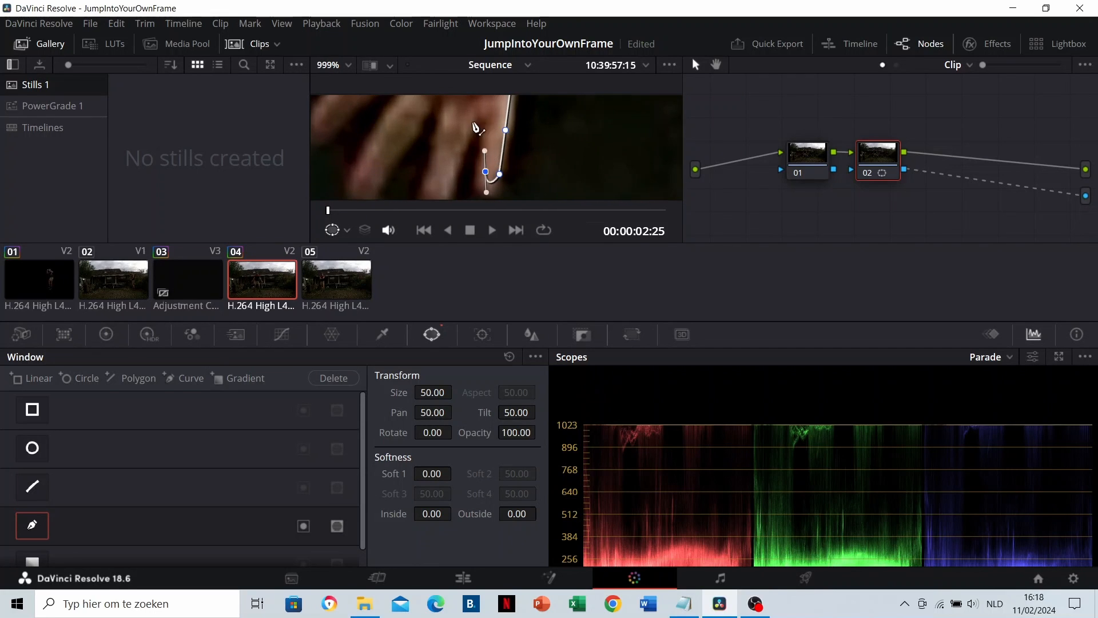
left_click_drag(456, 192, 468, 160)
left_click(461, 154)
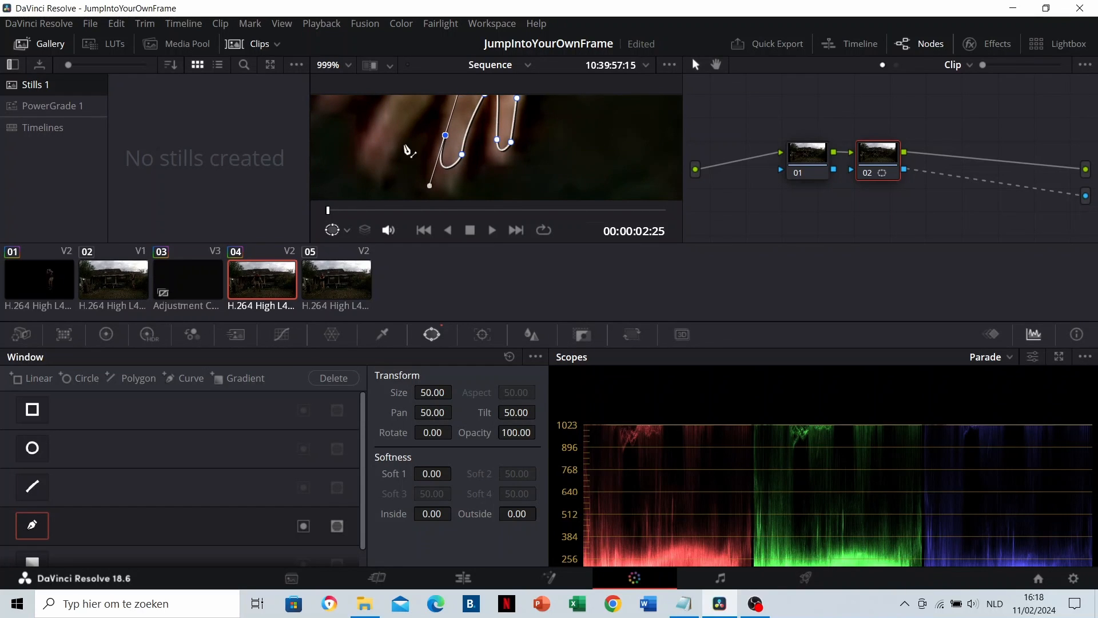
Step: Trace the mask outline around the remaining fingers and along the thumb side of the hand to the wrist
left_click_drag(405, 141, 484, 172)
left_click(479, 168)
left_click_drag(468, 134, 493, 170)
left_click(472, 141)
left_click(471, 140)
left_click_drag(514, 148, 545, 146)
scroll(552, 131, "down", 2)
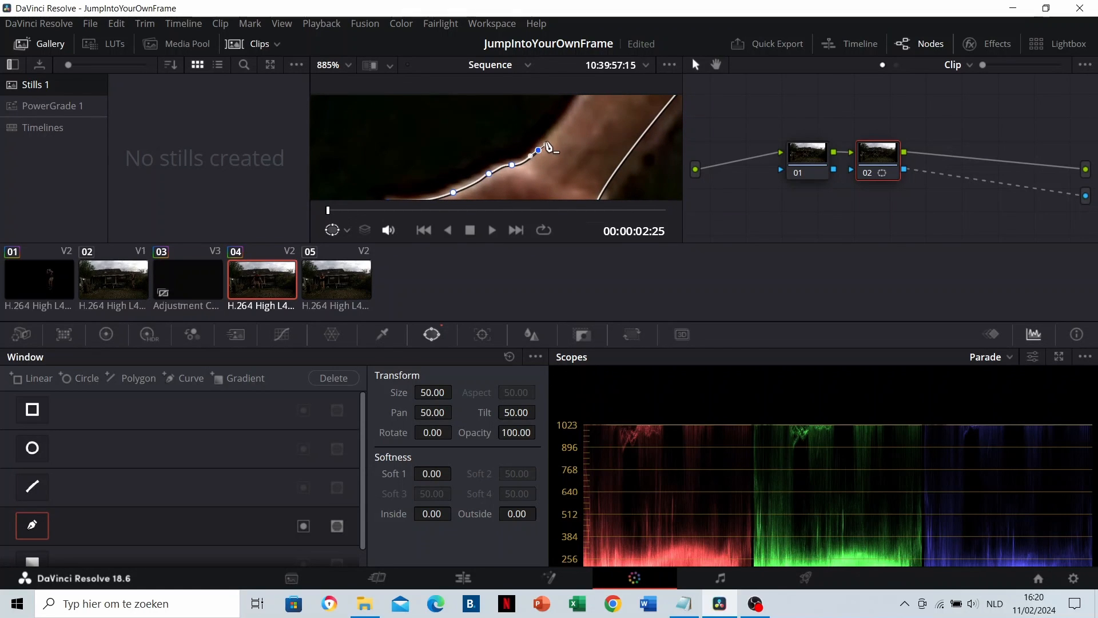
Step: Extend the mask outline from the wrist up the forearm and along the upper arm
scroll(506, 158, "down", 5)
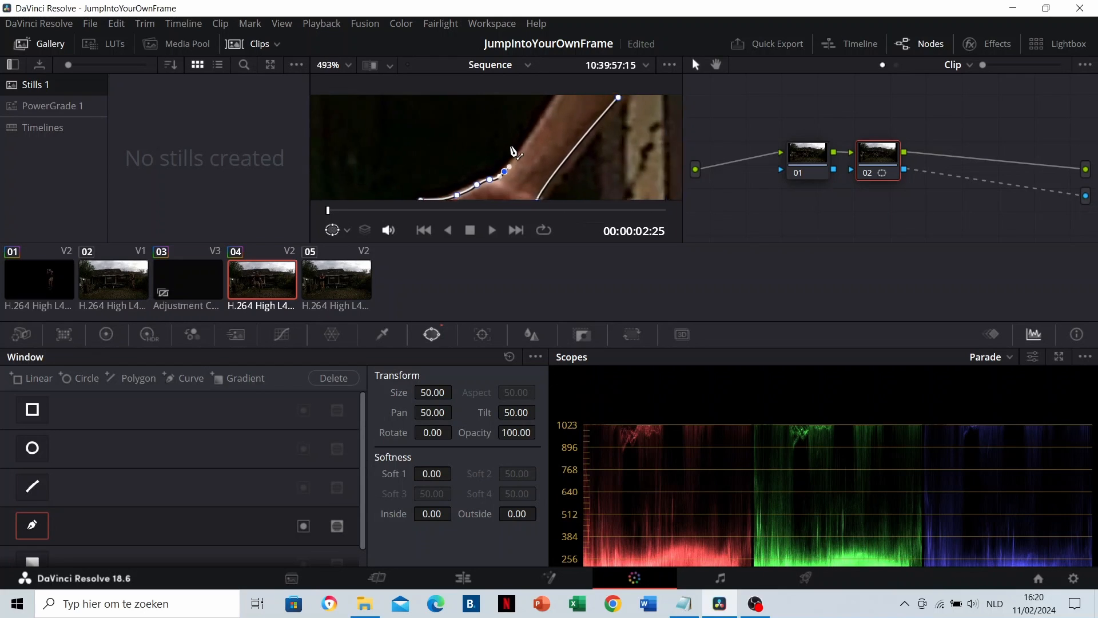
scroll(515, 147, "down", 5)
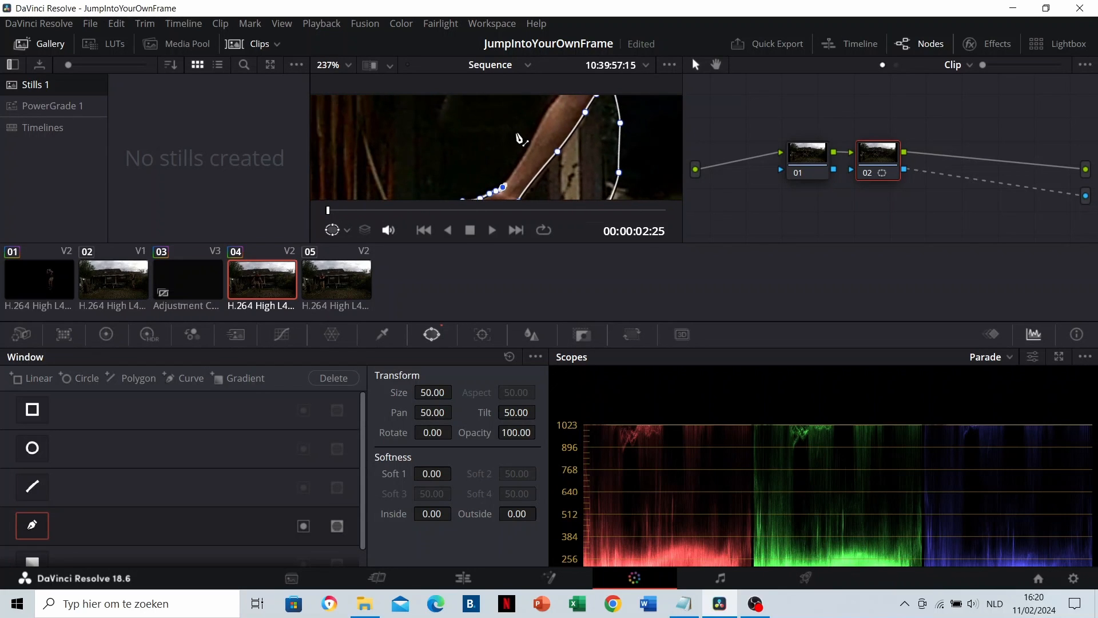
scroll(519, 138, "down", 2)
scroll(518, 139, "up", 4)
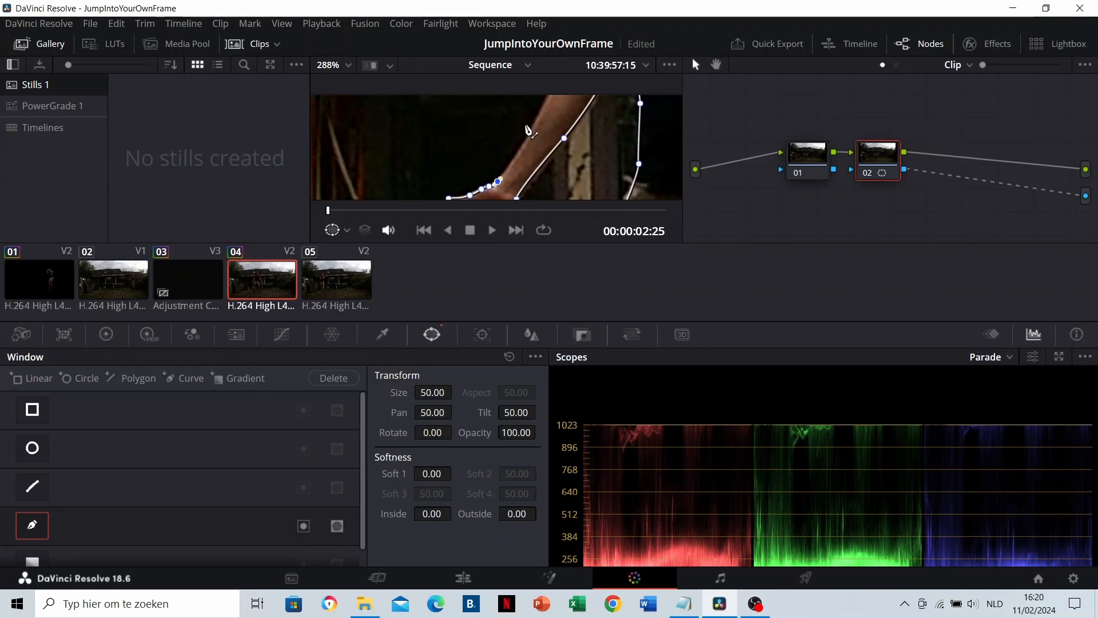
left_click_drag(526, 127, 525, 131)
scroll(540, 131, "down", 1)
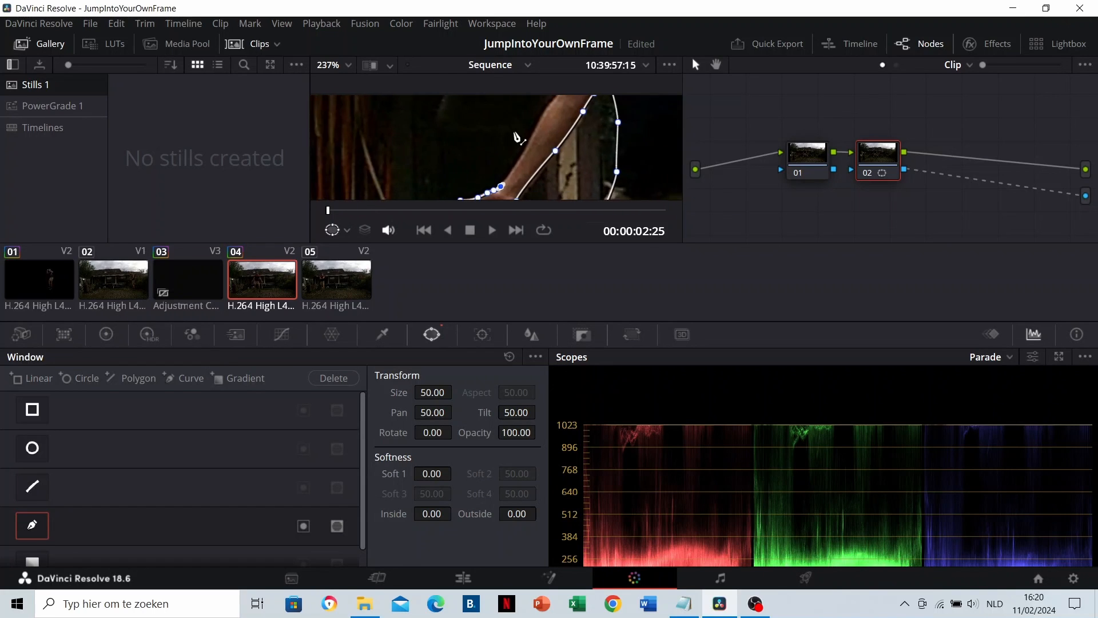
scroll(443, 179, "up", 3)
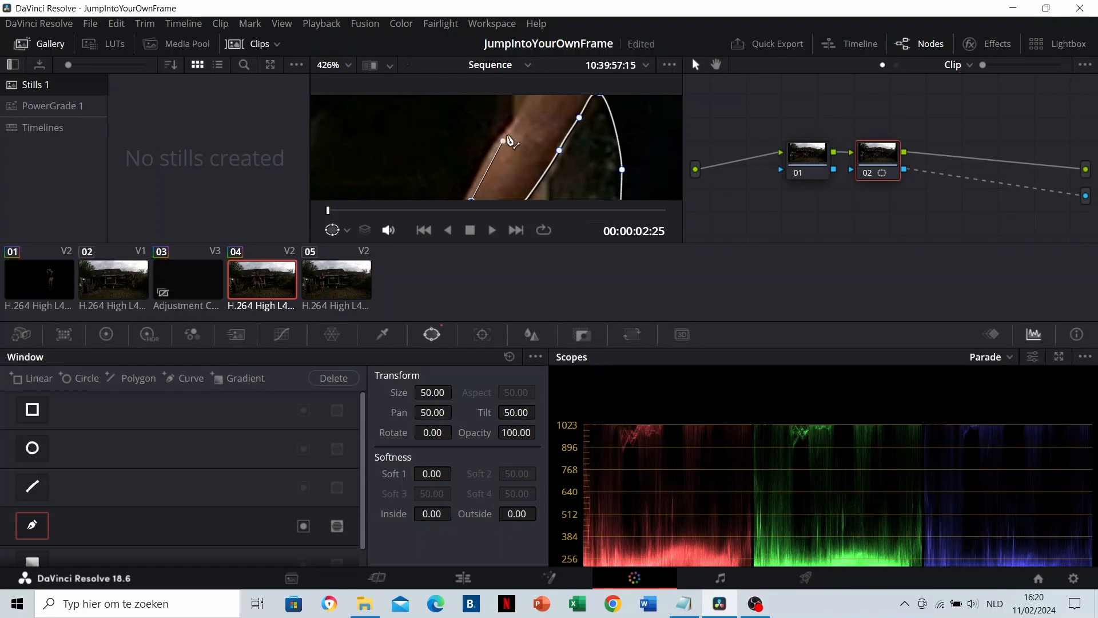
mouse_move(508, 137)
left_mouse_down()
mouse_move(486, 183)
mouse_move(549, 130)
mouse_move(509, 103)
left_mouse_up()
scroll(464, 165, "down", 1)
Step: Continue the mask outline up the side of the face and around the head to the opposite ear
scroll(516, 137, "up", 3)
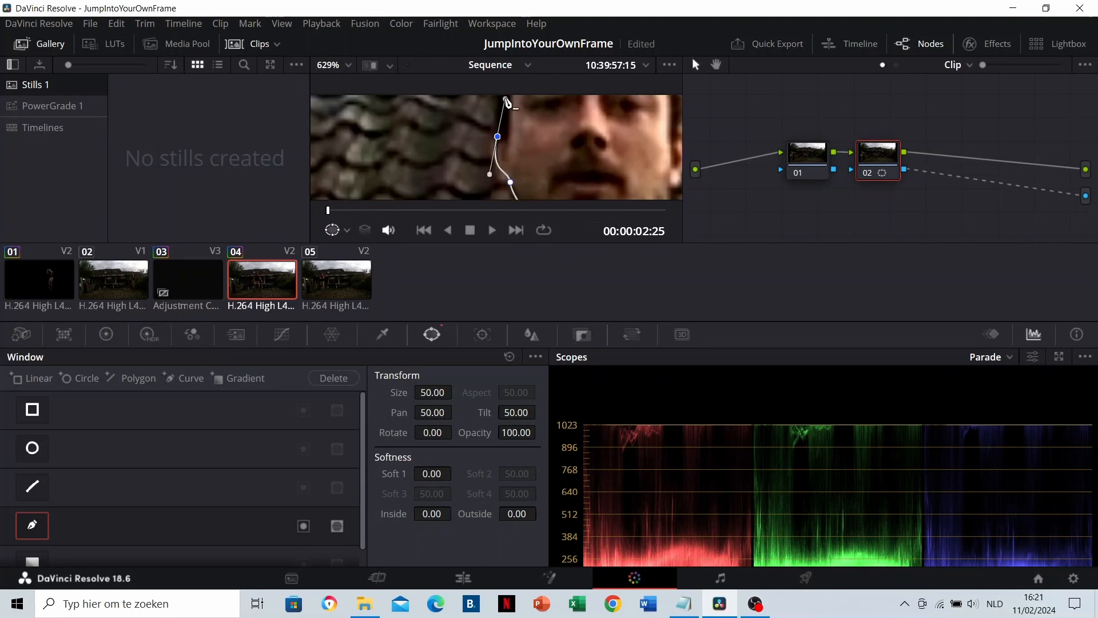
scroll(497, 147, "down", 3)
scroll(475, 154, "up", 1)
mouse_move(475, 162)
left_mouse_down()
mouse_move(480, 176)
mouse_move(447, 196)
mouse_move(447, 178)
left_mouse_up()
scroll(456, 166, "up", 1)
scroll(451, 166, "up", 3)
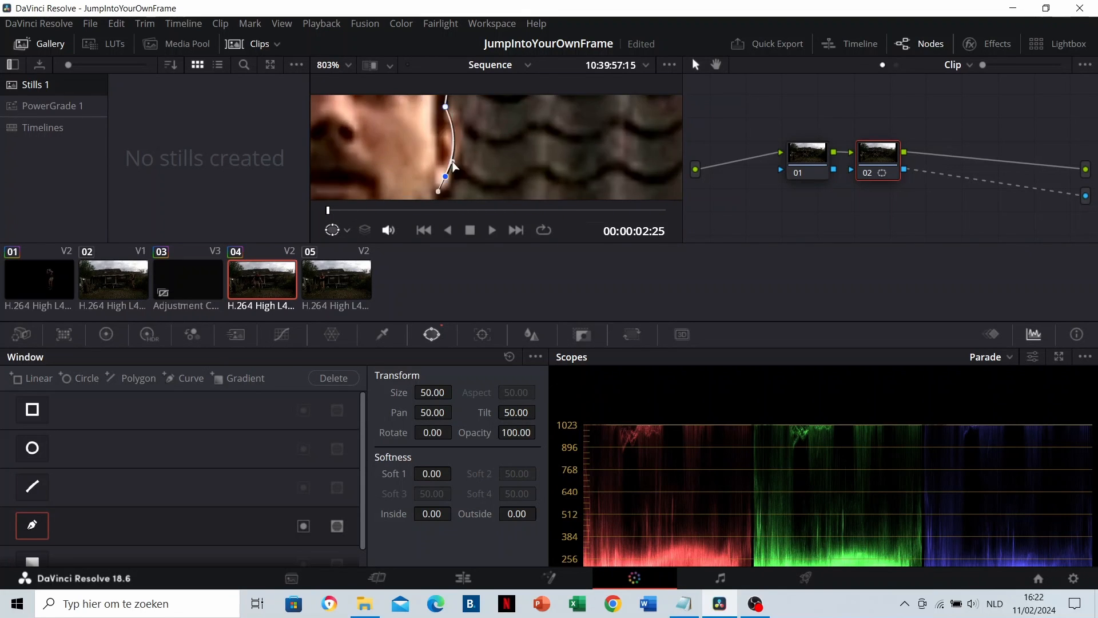
Step: Extend the mask outline from the ear down the neck and over the shoulder to the shirt sleeve
scroll(502, 140, "down", 4)
left_click(504, 140)
scroll(559, 191, "down", 1)
scroll(496, 147, "down", 3)
left_click(527, 164)
left_click(457, 102)
scroll(527, 165, "up", 2)
left_click_drag(552, 172, 551, 103)
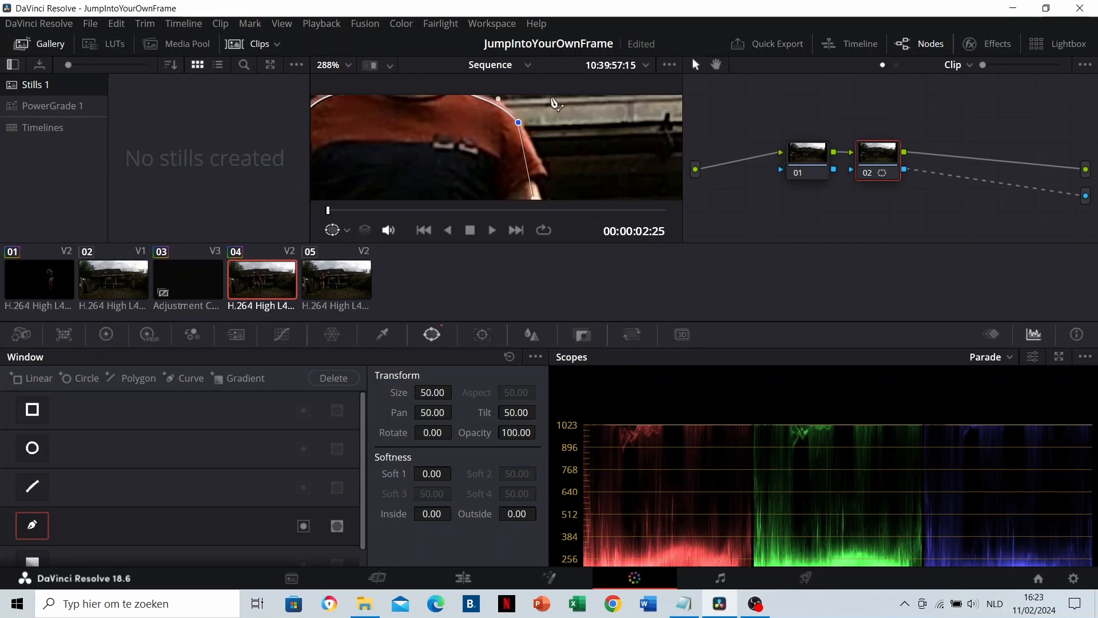
Step: Continue the mask outline from the sleeve down the outer side of the second arm to the hand
left_click(480, 163)
scroll(458, 130, "down", 1)
left_click(491, 137)
scroll(490, 147, "up", 3)
left_click(453, 109)
left_click(493, 120)
left_click(563, 131)
scroll(475, 150, "down", 2)
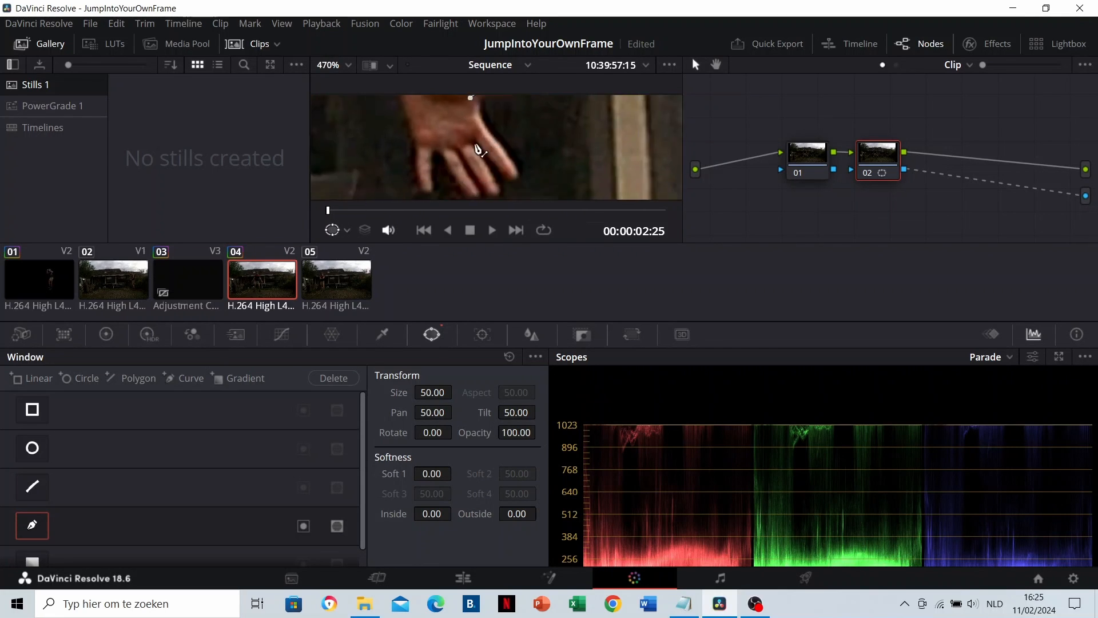
Step: Trace the mask outline around the individual fingers of the second hand
scroll(476, 149, "up", 4)
left_click(503, 159)
left_click(485, 179)
left_click(444, 111)
left_click(462, 139)
left_click(478, 170)
scroll(478, 166, "down", 3)
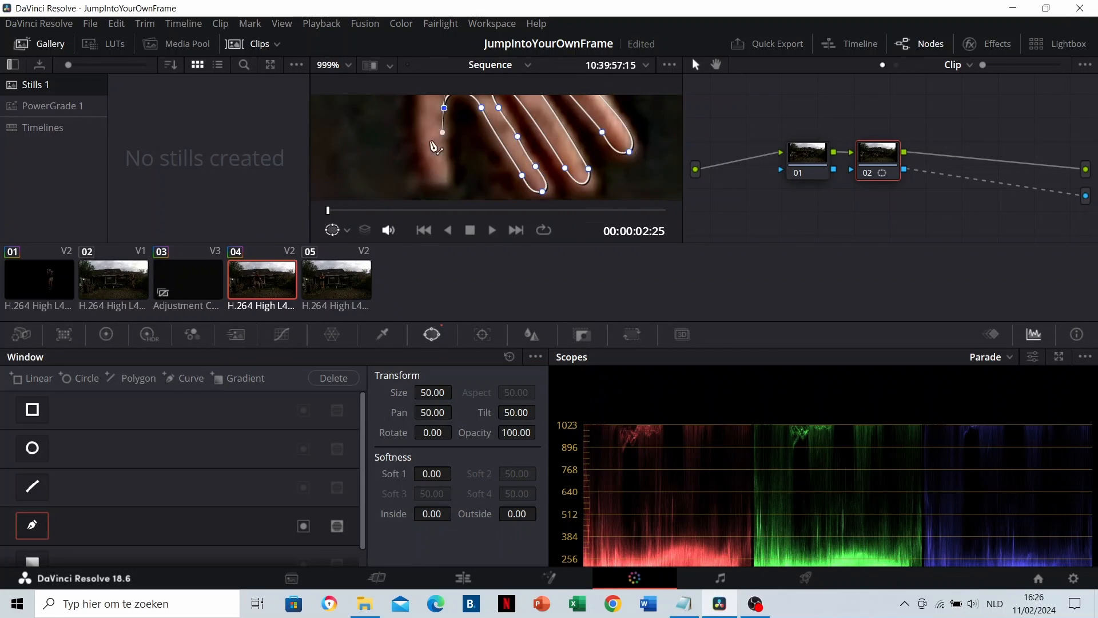
left_click(444, 150)
Step: Continue the mask outline from the second hand up the inner arm and down the torso to the shorts
scroll(475, 155, "down", 2)
scroll(514, 155, "down", 3)
scroll(497, 147, "up", 2)
left_click(490, 115)
left_click_drag(475, 151, 474, 165)
scroll(475, 165, "up", 2)
left_click(493, 143)
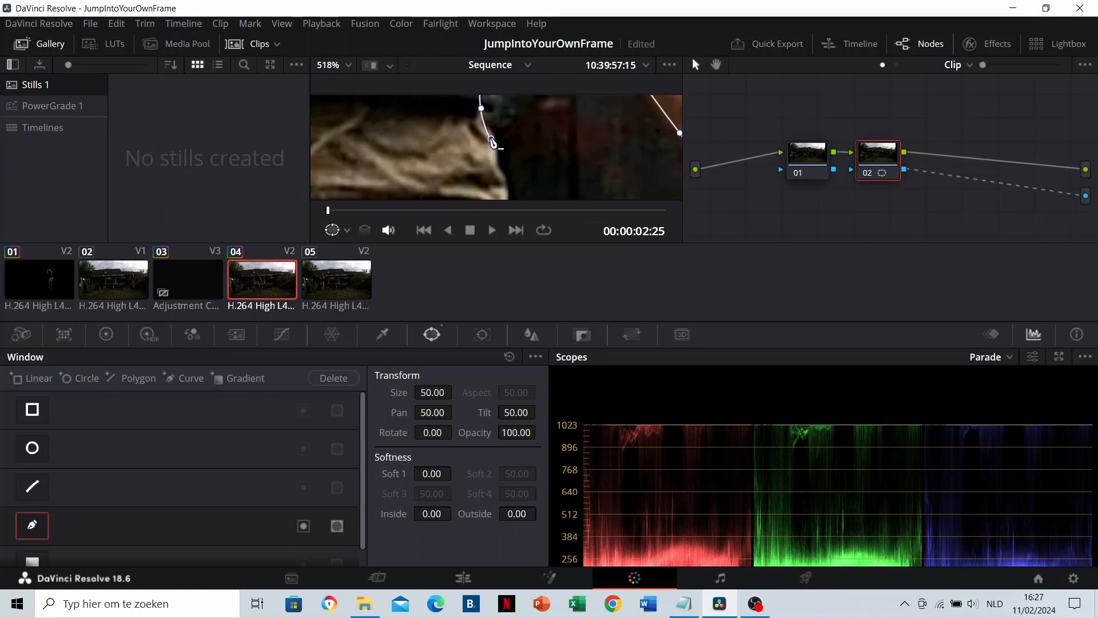
Step: Extend the mask outline down the outer side of the shorts and leg to the second shoe
scroll(481, 157, "down", 4)
left_click(473, 166)
scroll(475, 164, "up", 5)
left_click(490, 151)
scroll(490, 151, "down", 1)
scroll(405, 132, "down", 3)
scroll(452, 138, "up", 3)
left_click(437, 108)
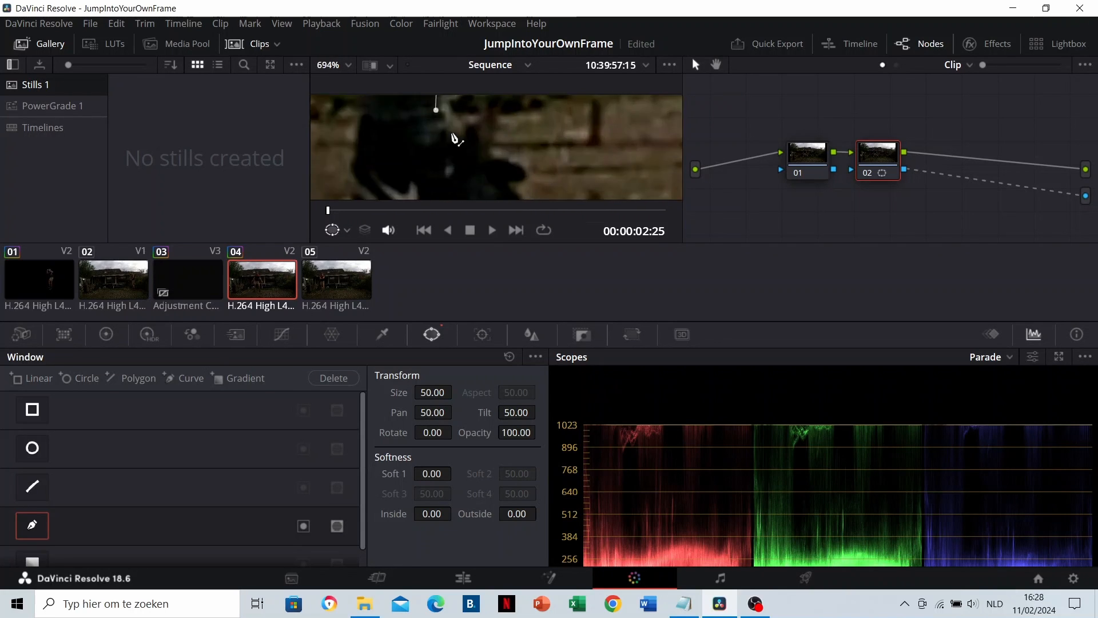
Step: Trace the mask outline down the front of the second shoe and around its toe to the sole
left_click(446, 148)
left_click(461, 155)
left_click(482, 138)
scroll(461, 168, "up", 1)
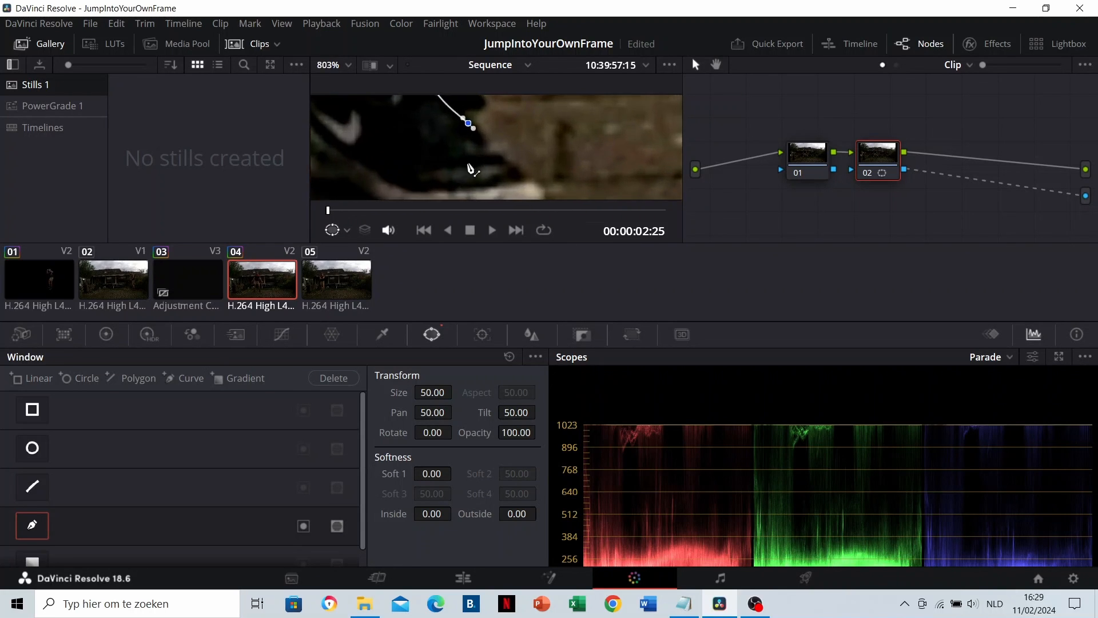
left_click_drag(512, 178, 490, 148)
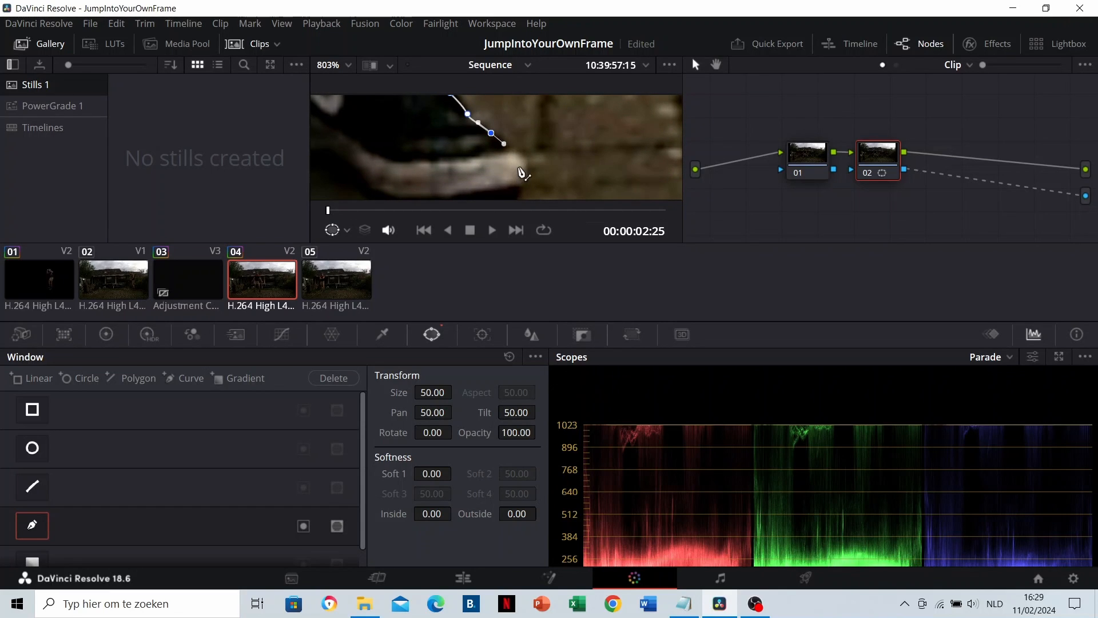
left_click_drag(520, 177, 519, 182)
left_click_drag(480, 185, 550, 156)
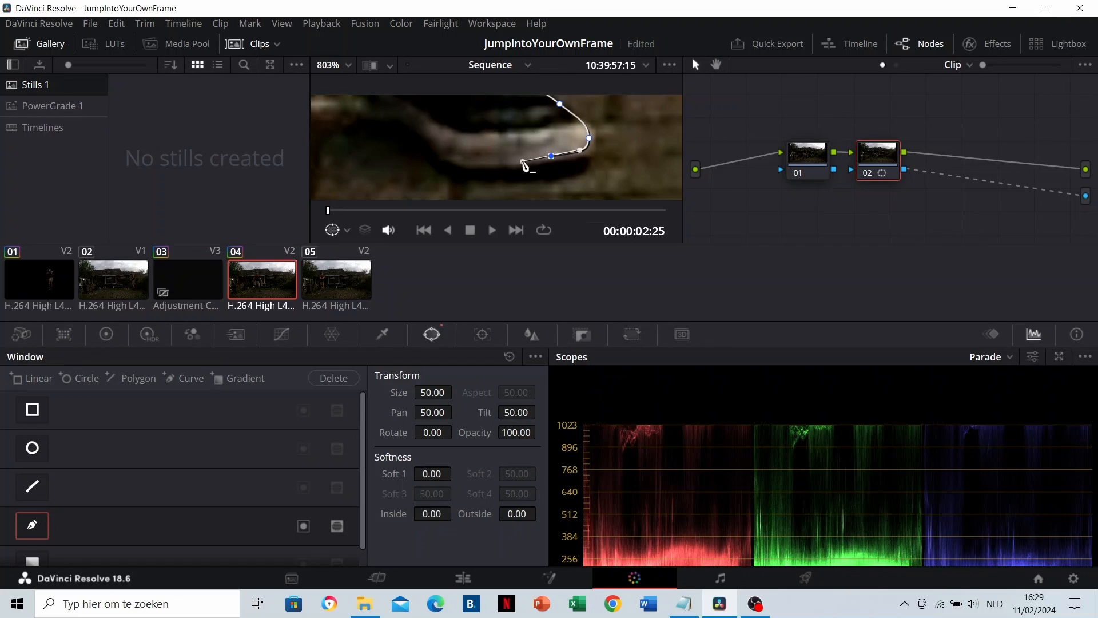
Step: Continue the mask outline along the second shoe's sole and up its inner side to the lower leg
scroll(517, 160, "left", 3)
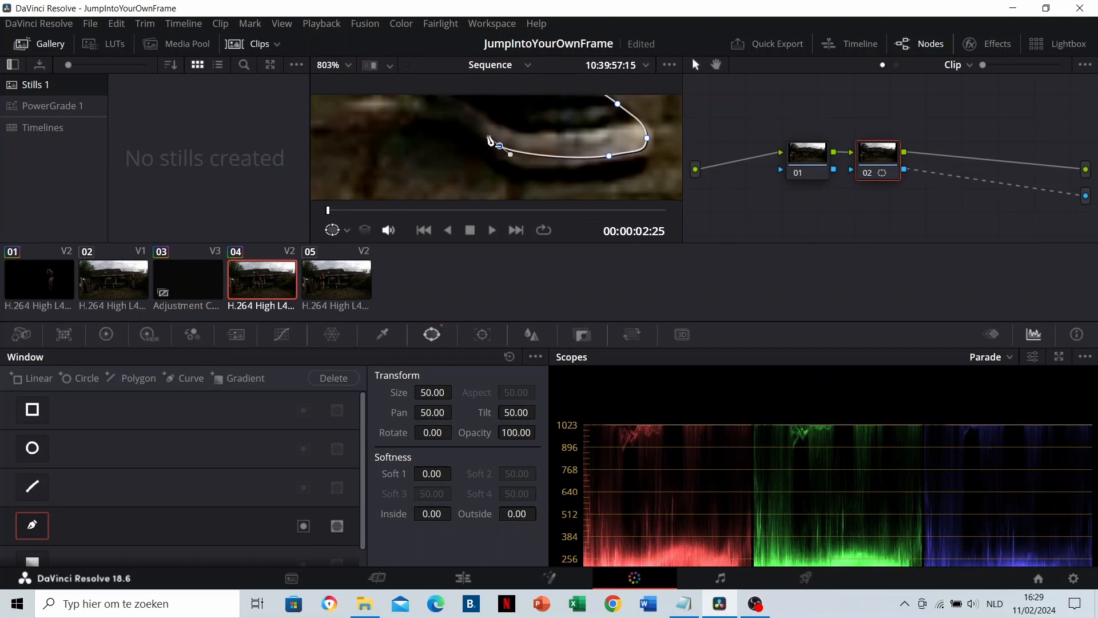
scroll(485, 122, "down", 2)
left_click_drag(561, 174, 515, 97)
scroll(491, 130, "up", 1)
scroll(487, 154, "down", 3)
scroll(485, 157, "down", 2)
left_click_drag(522, 143, 510, 153)
scroll(521, 144, "down", 3)
scroll(505, 143, "up", 4)
scroll(503, 164, "down", 4)
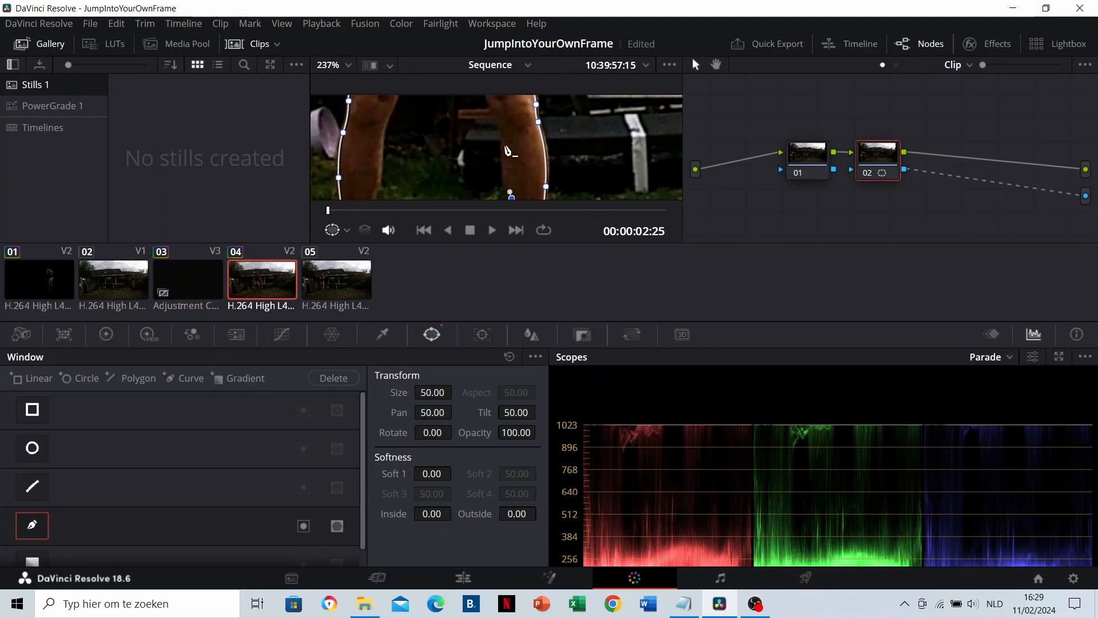
Step: Extend the mask outline up the inner calf and knee to the hem of the shorts
scroll(474, 157, "up", 3)
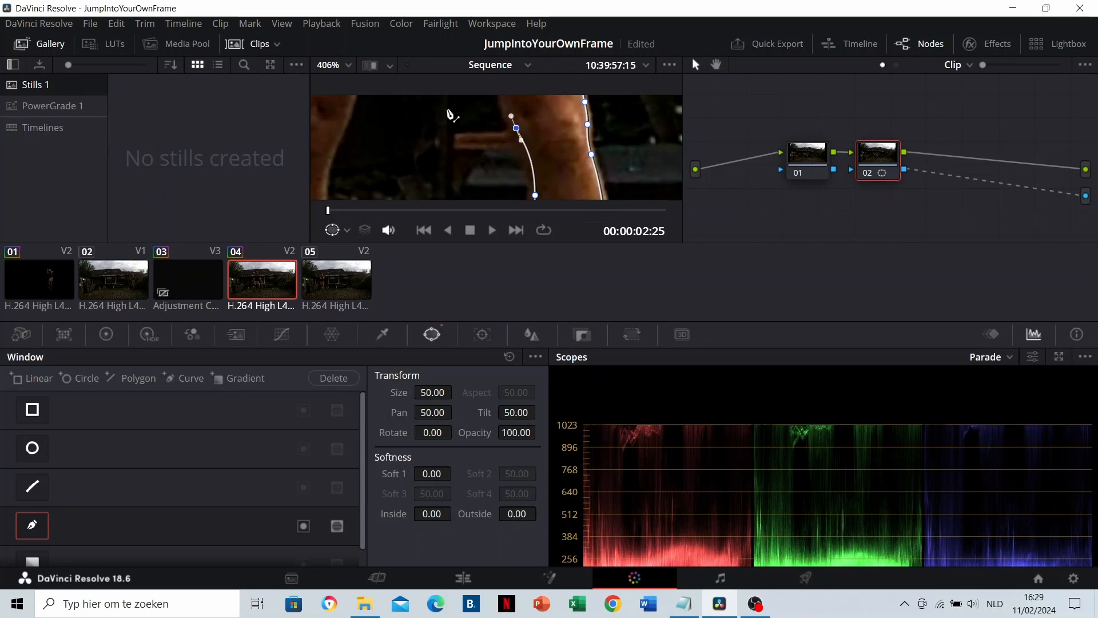
scroll(453, 148, "down", 3)
scroll(484, 129, "up", 3)
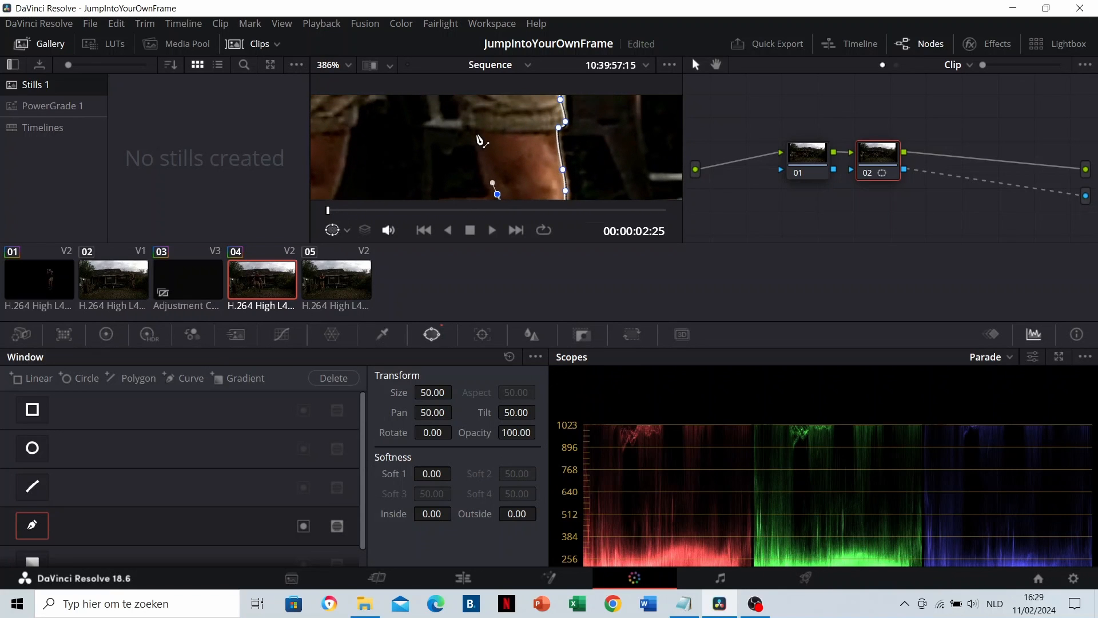
left_click_drag(474, 125, 472, 105)
scroll(473, 106, "down", 3)
scroll(449, 103, "up", 4)
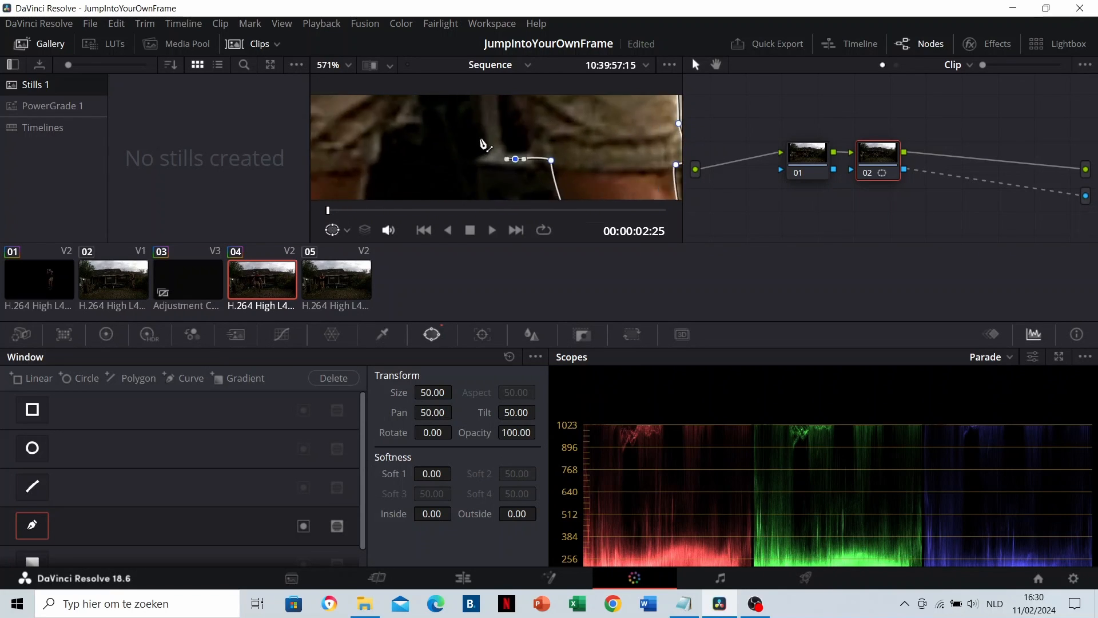
Step: Trace the mask outline through the gap between the legs of the shorts to the opposite inner hem
scroll(482, 143, "down", 5)
scroll(486, 146, "up", 4)
left_click(500, 163)
scroll(480, 154, "up", 1)
left_click(464, 155)
scroll(449, 146, "up", 1)
left_click_drag(436, 143, 428, 145)
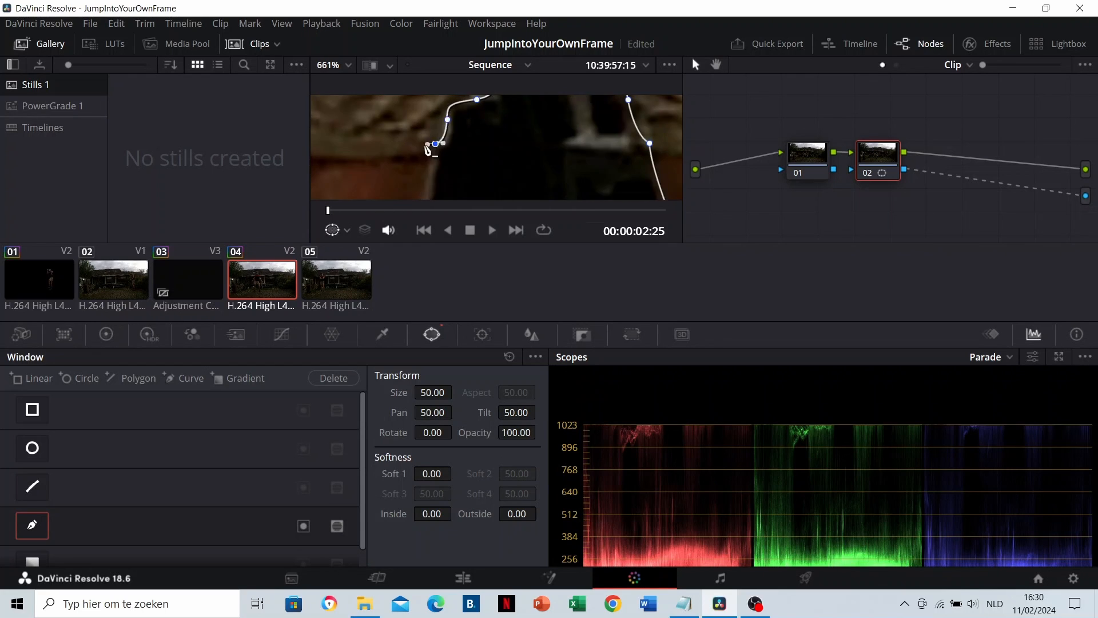
Step: Continue the mask outline down the inner side of the first leg and close it at the starting point
scroll(435, 148, "down", 4)
scroll(486, 166, "up", 4)
left_click(495, 172)
left_click_drag(483, 116, 485, 127)
scroll(483, 137, "down", 4)
scroll(479, 157, "up", 3)
left_click(478, 159)
scroll(491, 173, "up", 3)
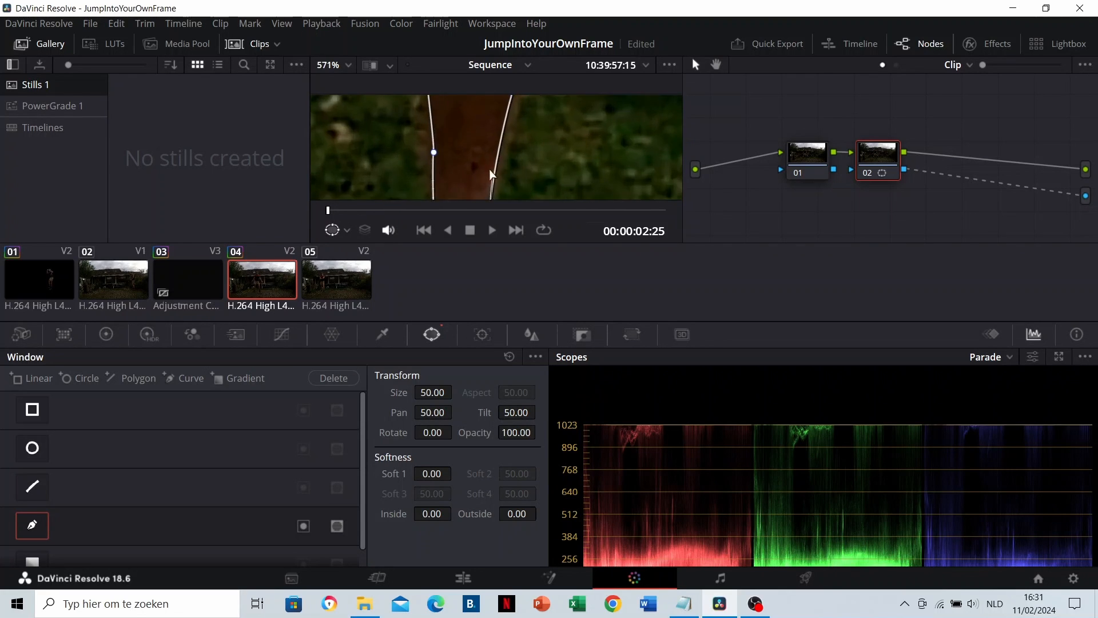
scroll(484, 177, "down", 8)
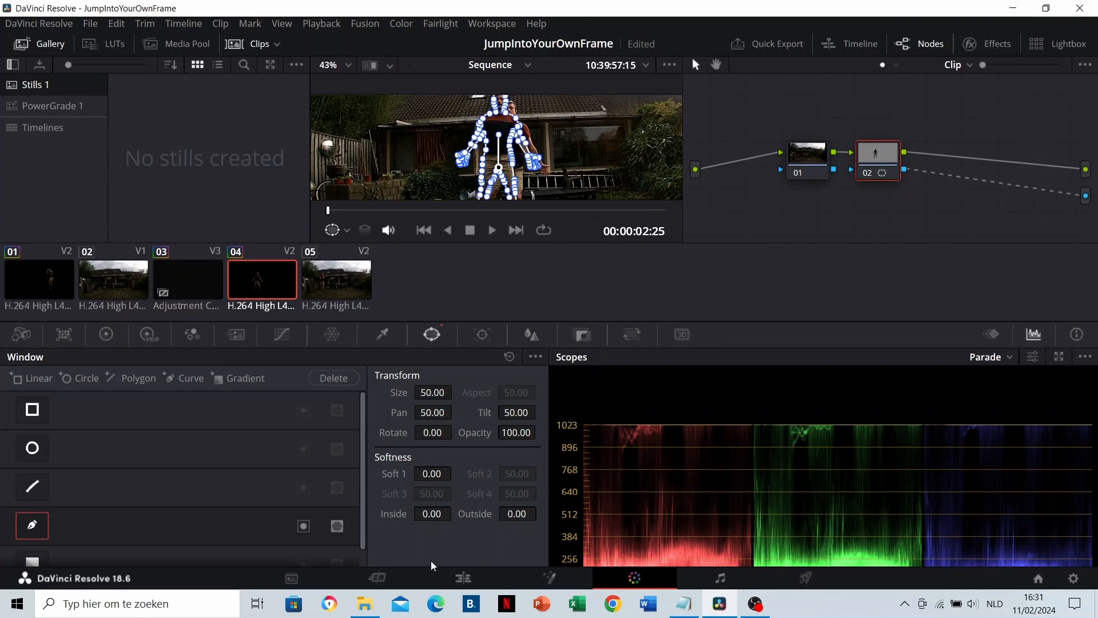
Step: Return to the edit timeline and inspect the masked person alone by disabling video track V1, then re-enable it
left_click(458, 580)
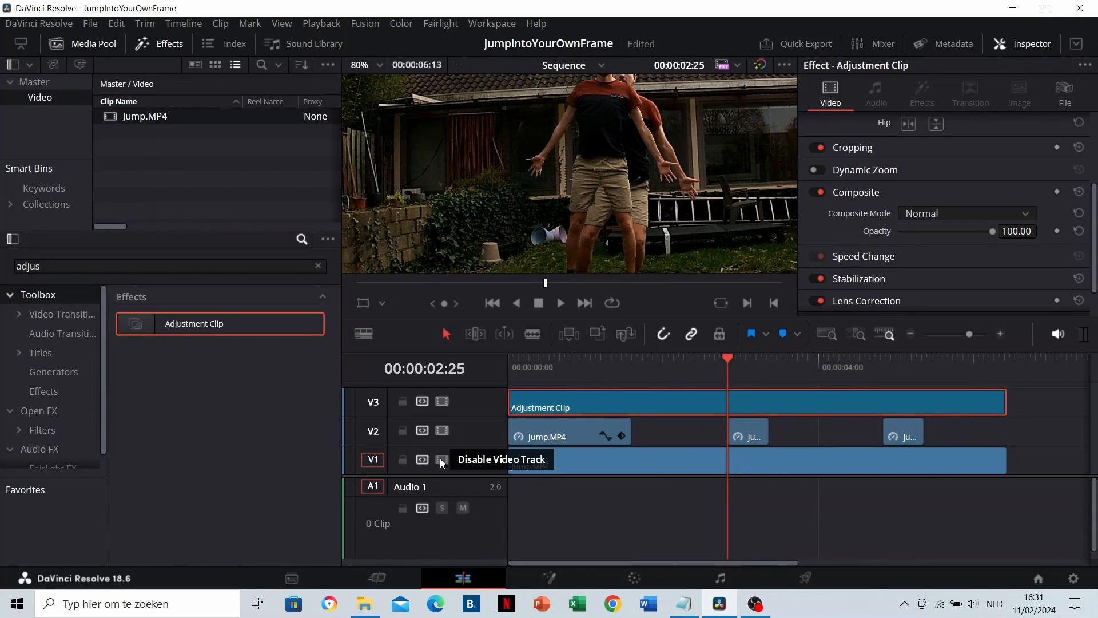
left_click(442, 459)
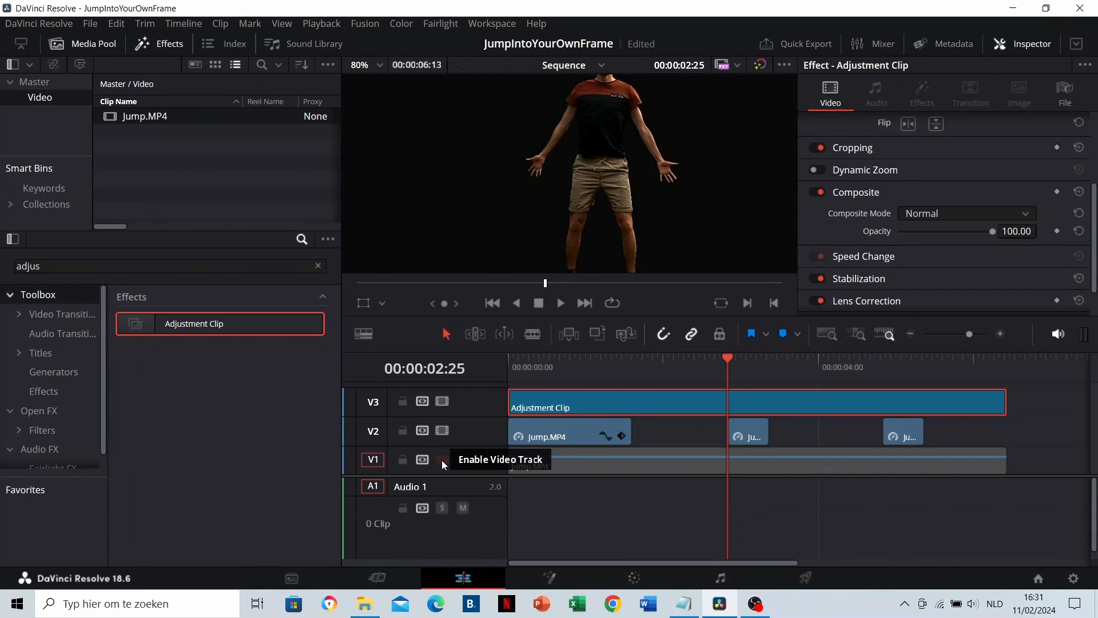
left_click(442, 460)
Step: Play the timeline from just before the second frozen clip to check how the jump aligns with it
left_click(713, 363)
key("space")
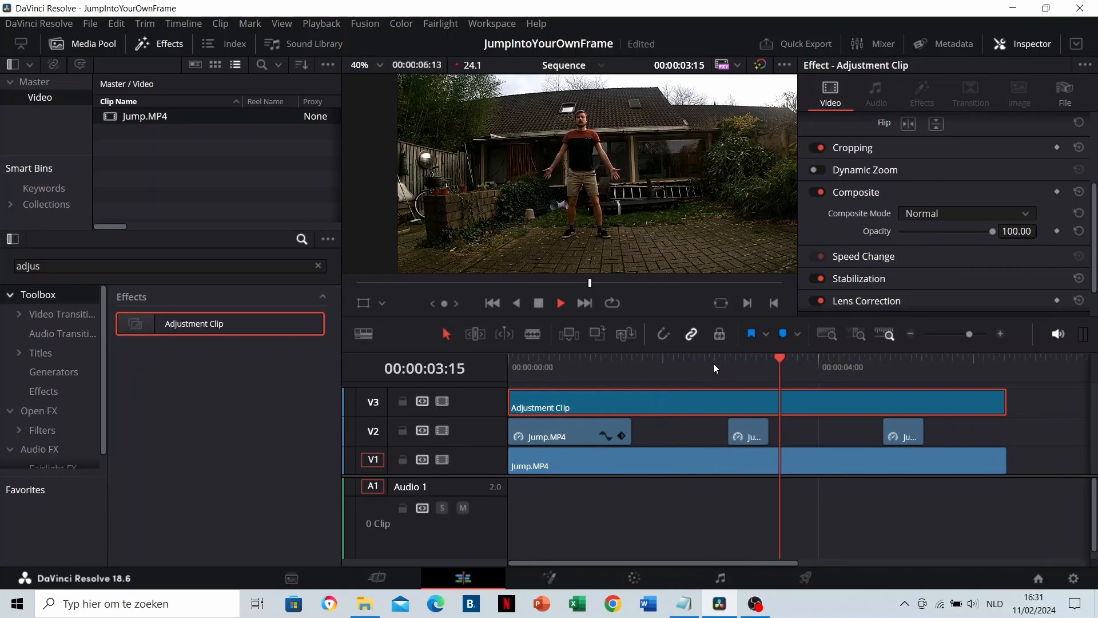
left_click(712, 363)
key("space")
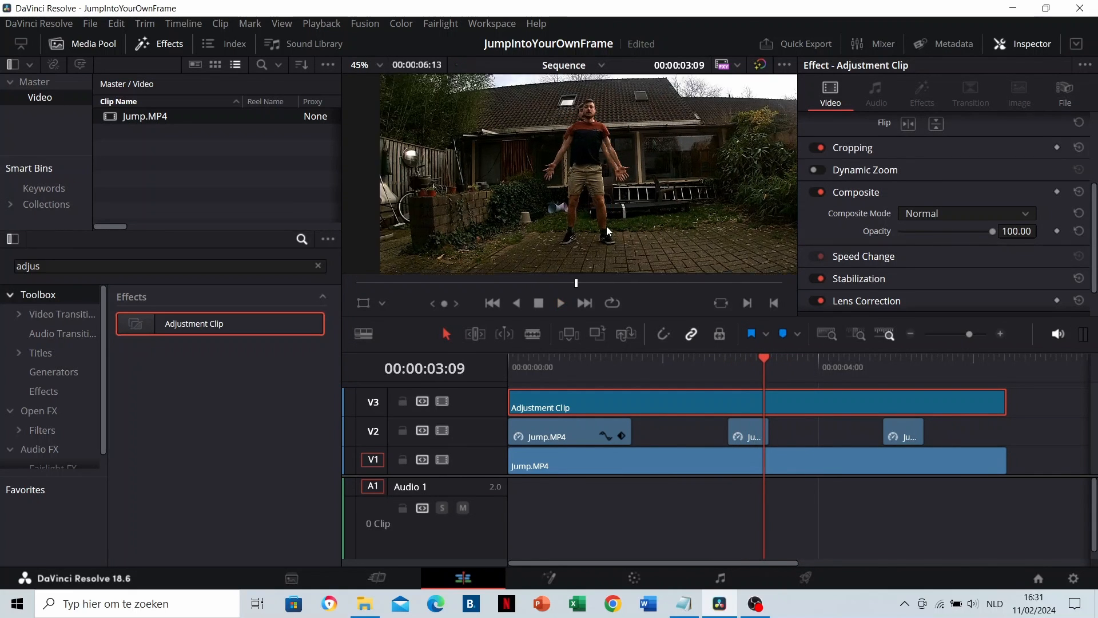
Step: Zoom in on the person and move the second frozen clip on V2 six frames earlier
scroll(607, 226, "up", 5)
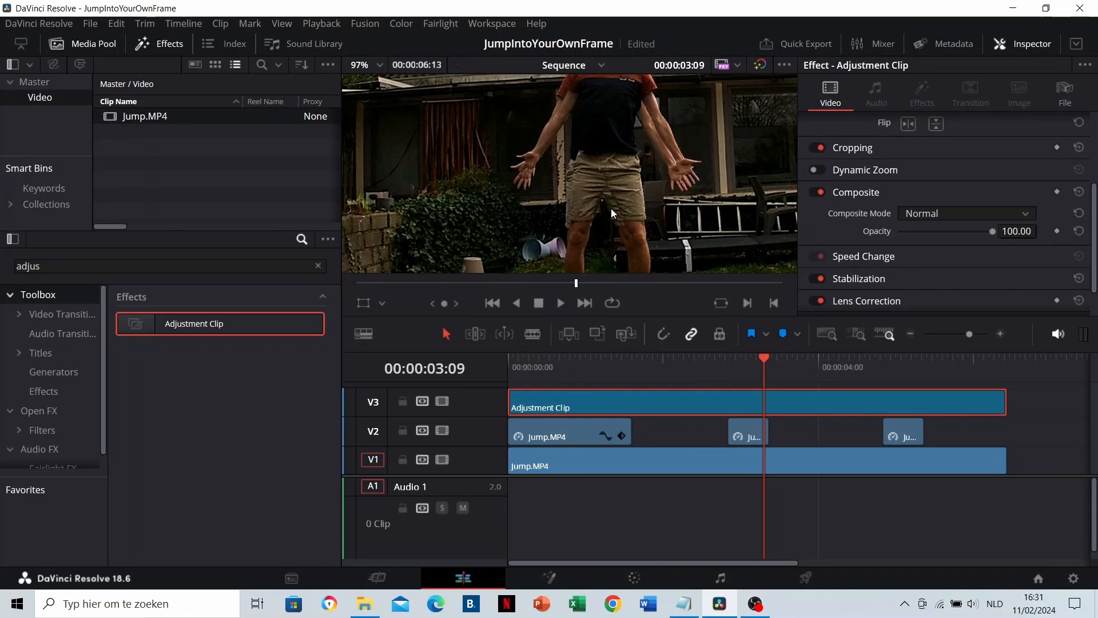
scroll(611, 209, "up", 1)
left_click_drag(618, 181, 581, 198)
left_click_drag(703, 432, 684, 432)
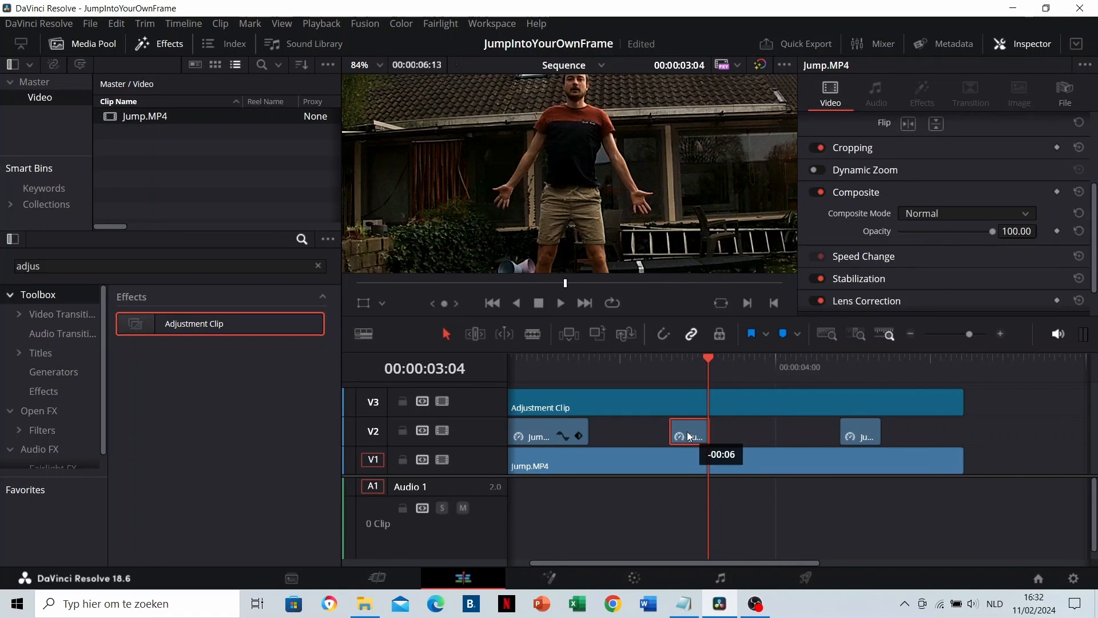
Step: Play back the repositioned second frozen clip to check its timing against the footage
left_click(677, 367)
key("space")
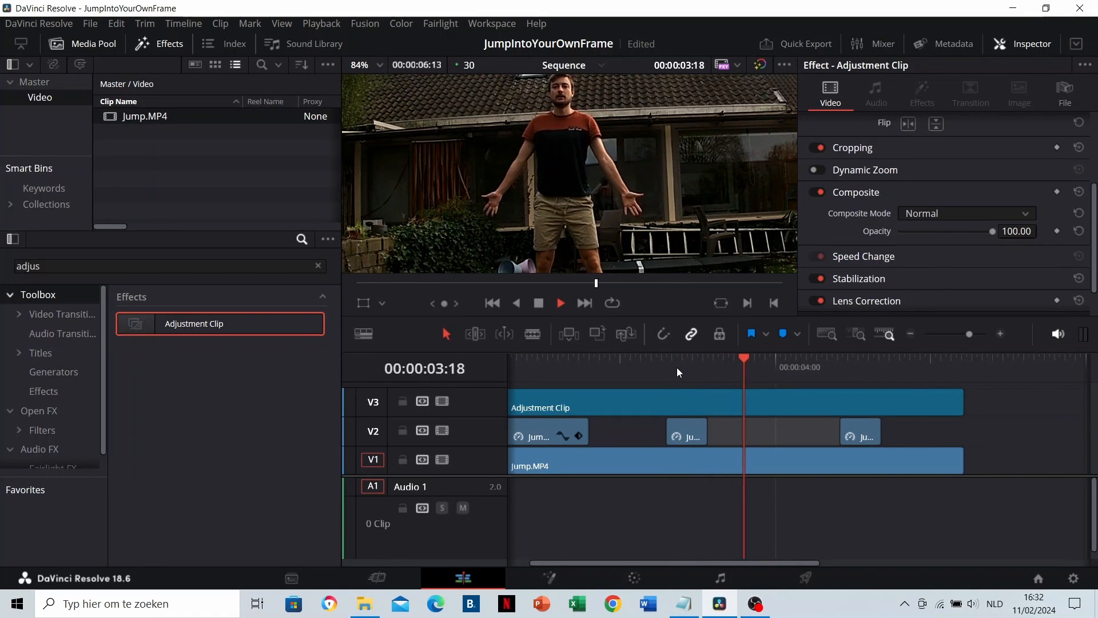
left_click(677, 367)
key("space")
left_click(639, 368)
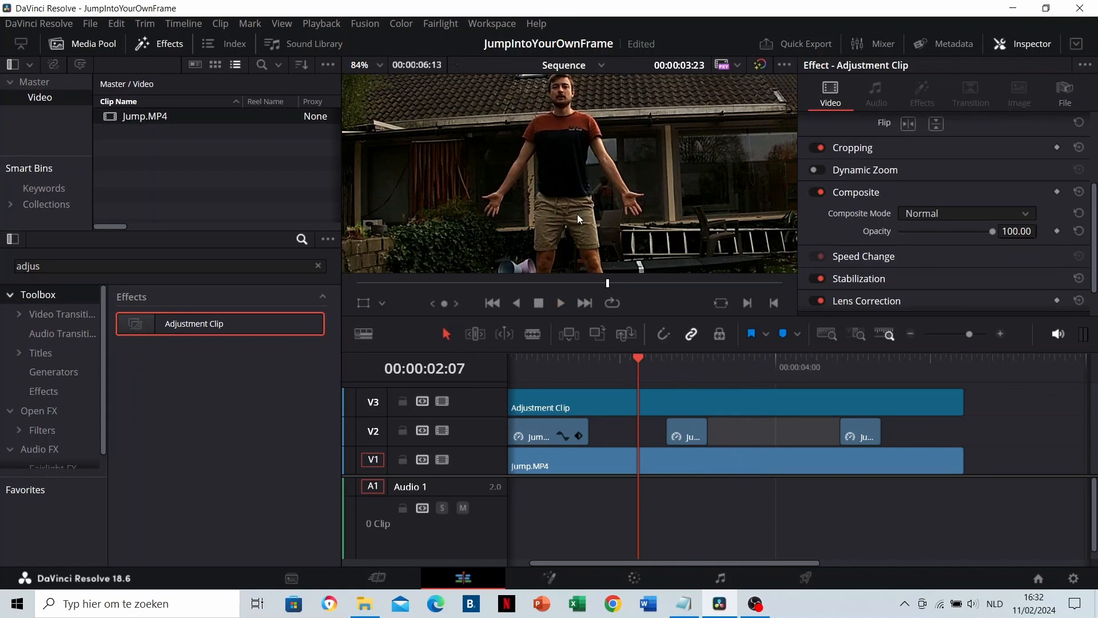
Step: Extend the start of the second frozen clip on V2 back to shortly after the first frozen clip ends
scroll(566, 196, "down", 4)
scroll(565, 200, "down", 2)
left_click(659, 367)
left_click_drag(673, 430, 605, 430)
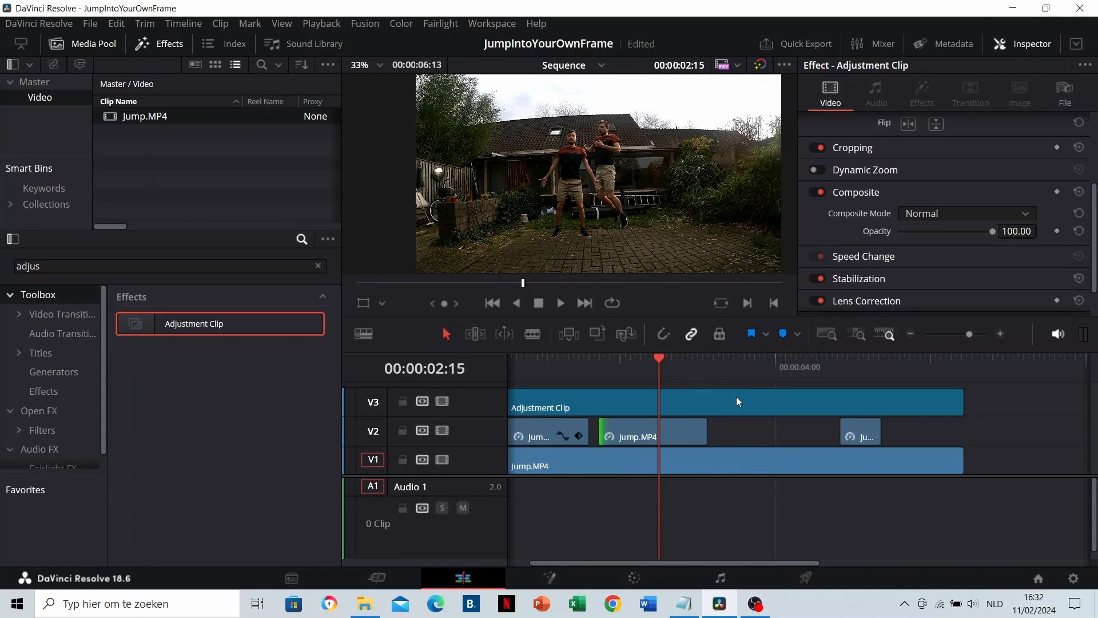
Step: Move the Adjustment Clip up to V5 and raise the second frozen clip from V2 to V3
left_click(736, 398)
left_click_drag(687, 404, 689, 379)
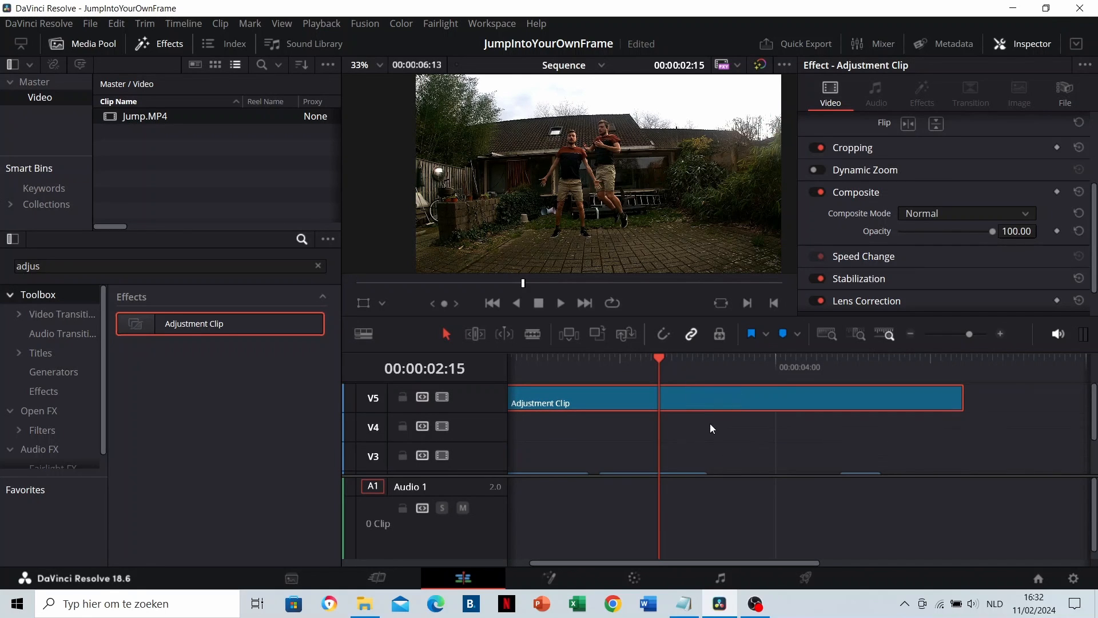
scroll(698, 427, "down", 3)
left_click(683, 431)
left_click_drag(683, 431, 684, 403)
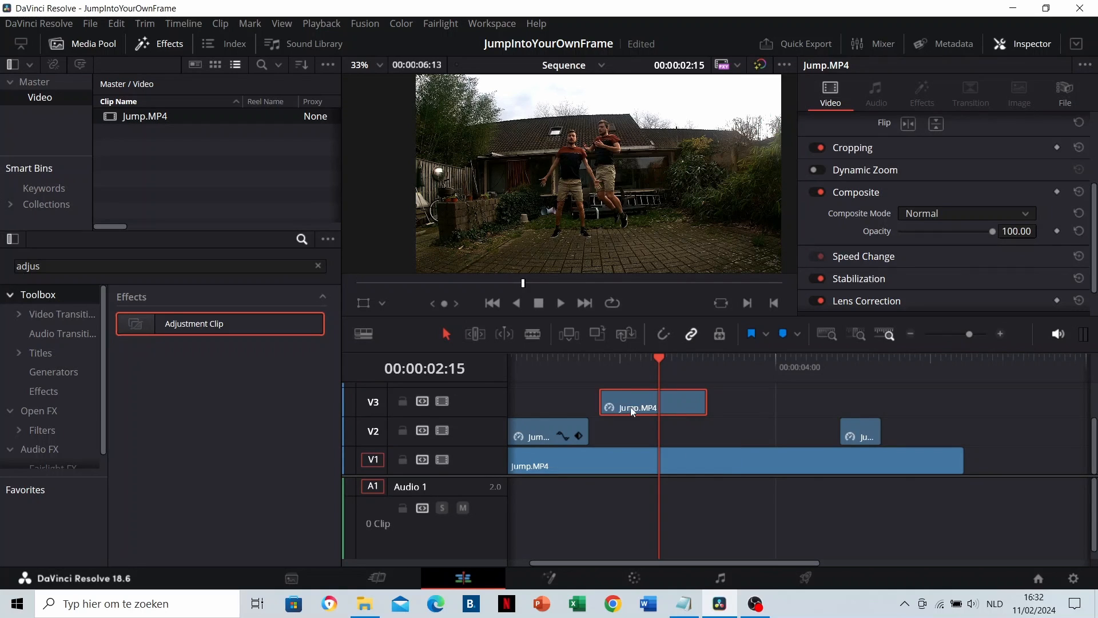
Step: Extend the start of the second frozen clip on V3 back to the timeline's beginning and set its opacity to 50
left_click_drag(580, 399, 509, 399)
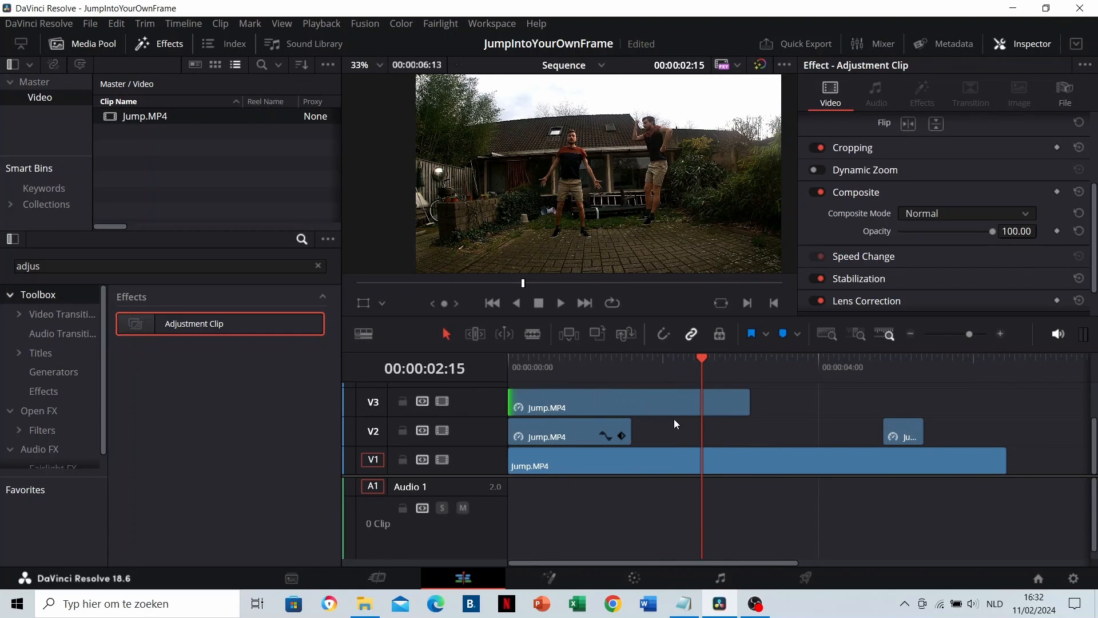
left_click(590, 369)
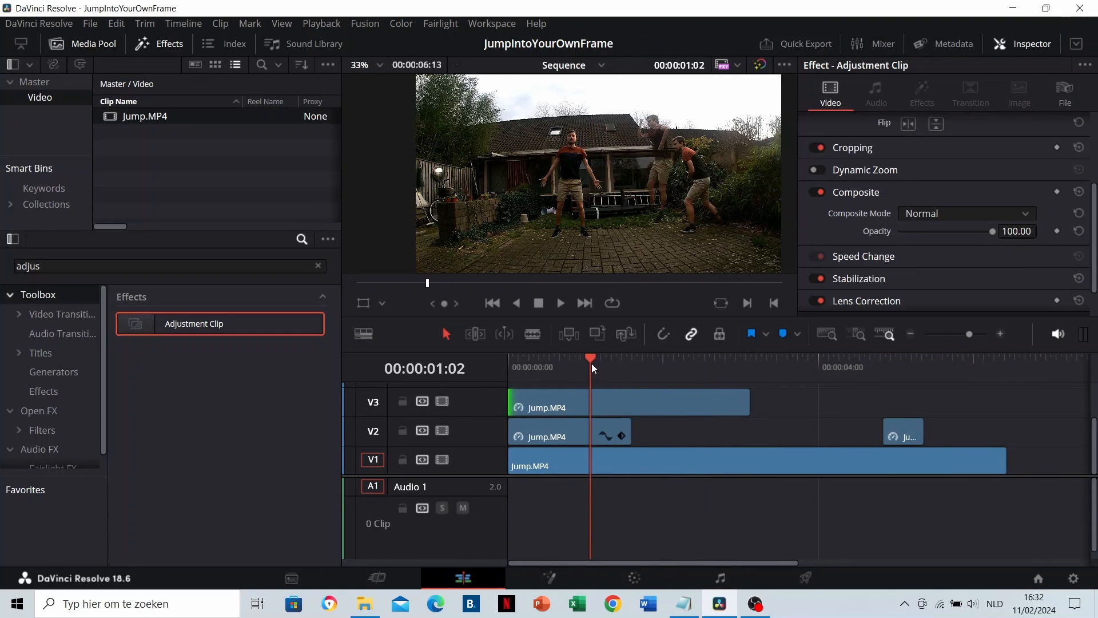
left_click(694, 366)
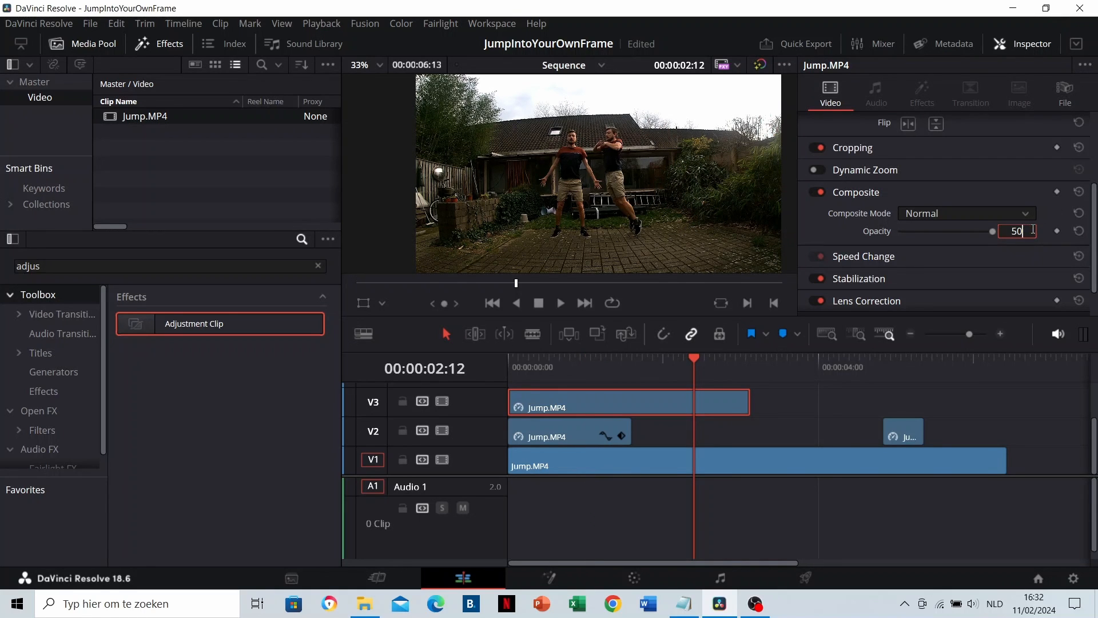
key("Return")
Step: Play the timeline from about one second to check the semi-transparent second frozen clip over the jump
left_click(590, 365)
key("space")
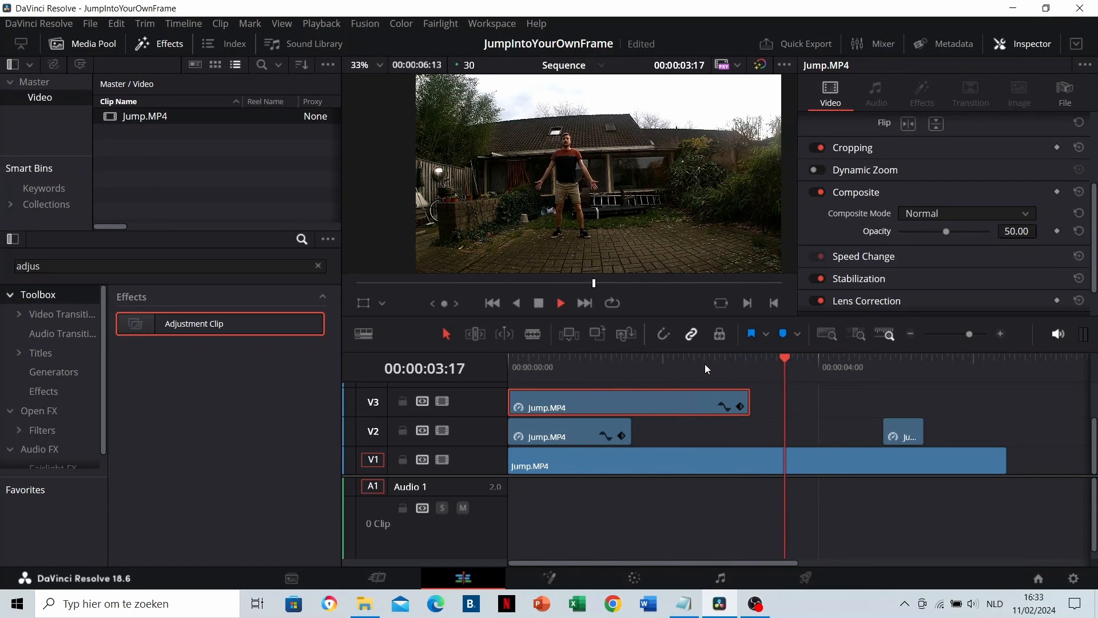
left_click(725, 363)
key("space")
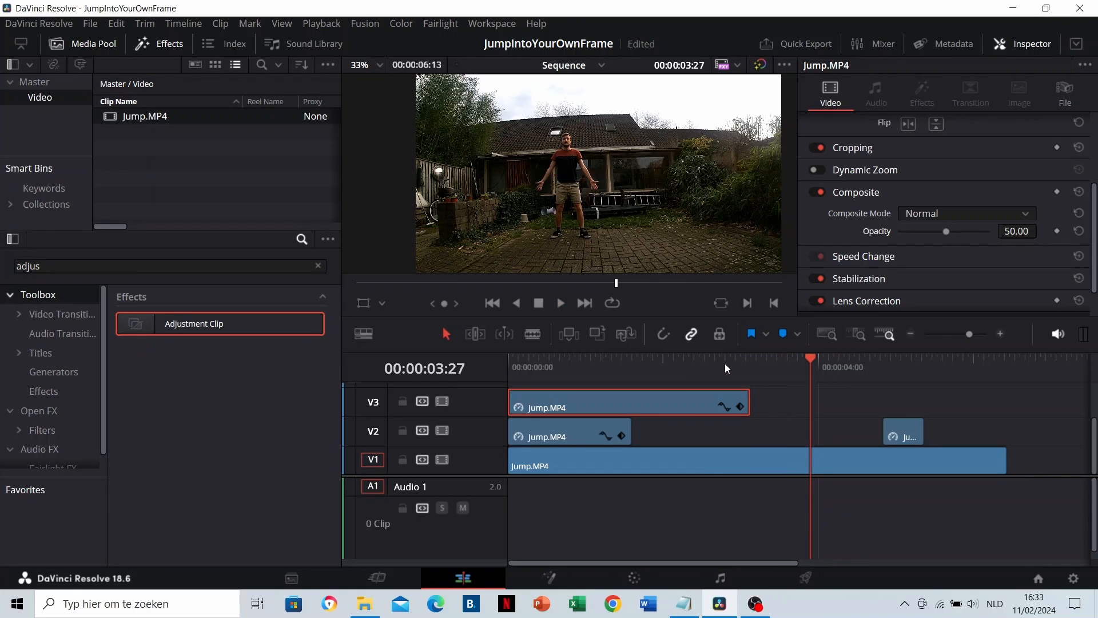
Step: Compare the opacities of the frozen clips on V2 and V3 and examine the second figure up close at the end of the V2 clip
left_click_drag(713, 363, 652, 367)
left_click(576, 435)
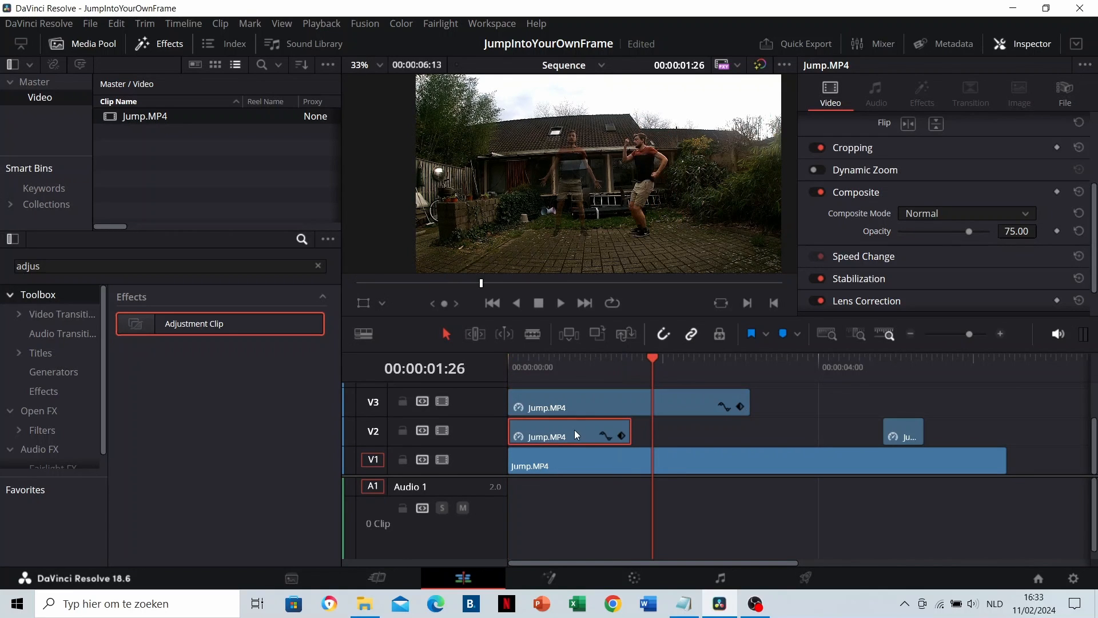
left_click(644, 399)
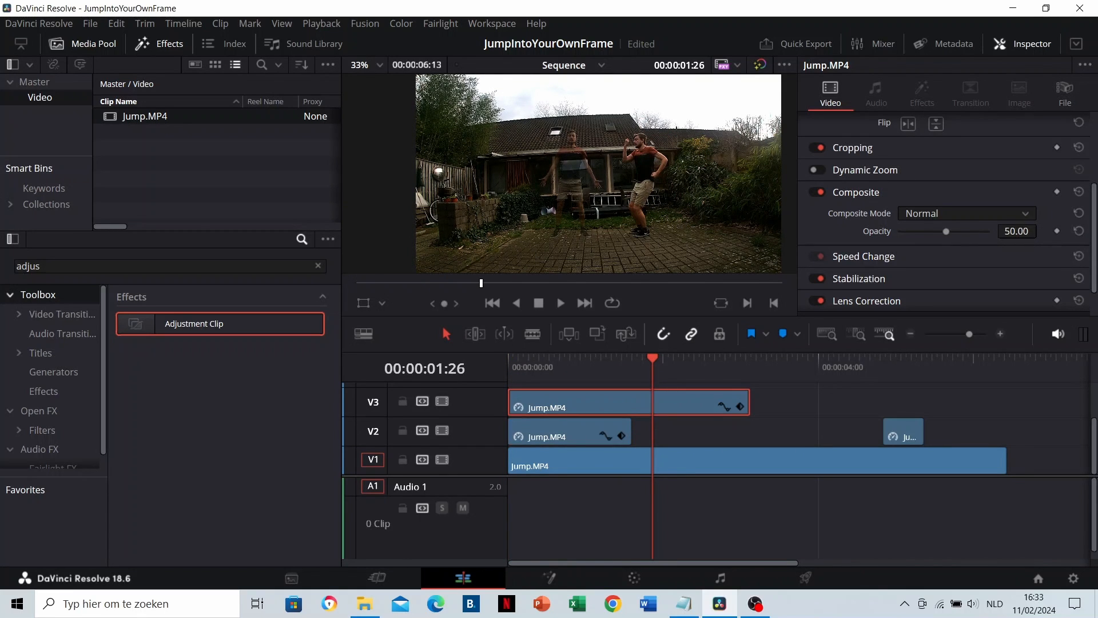
left_click(1023, 231)
key("Up")
scroll(610, 173, "up", 3)
scroll(637, 155, "down", 3)
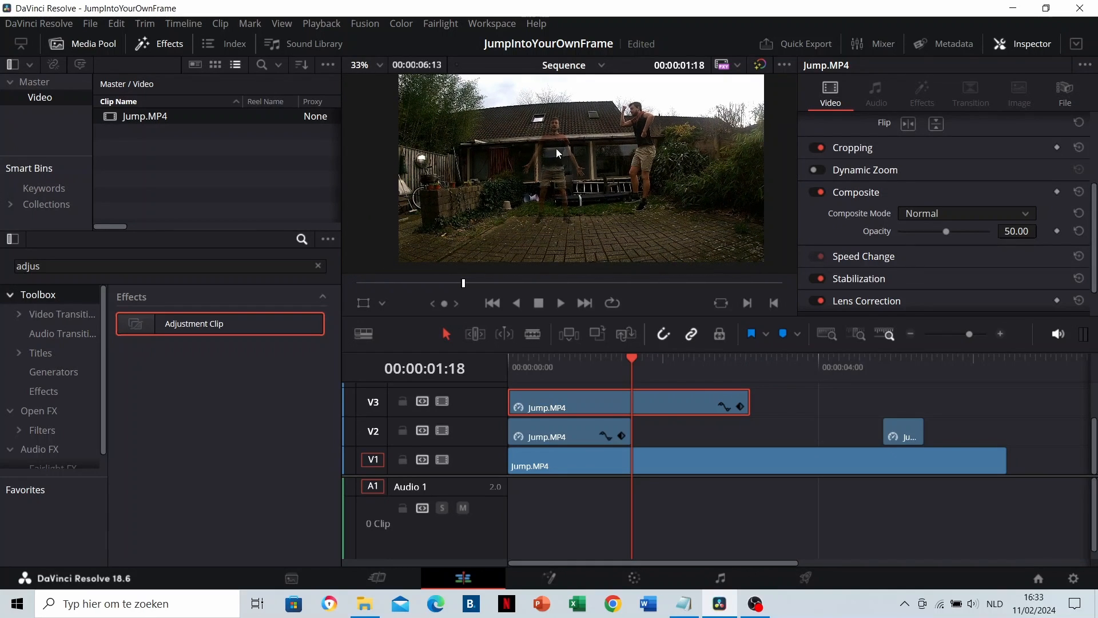
scroll(559, 153, "up", 3)
scroll(548, 165, "down", 2)
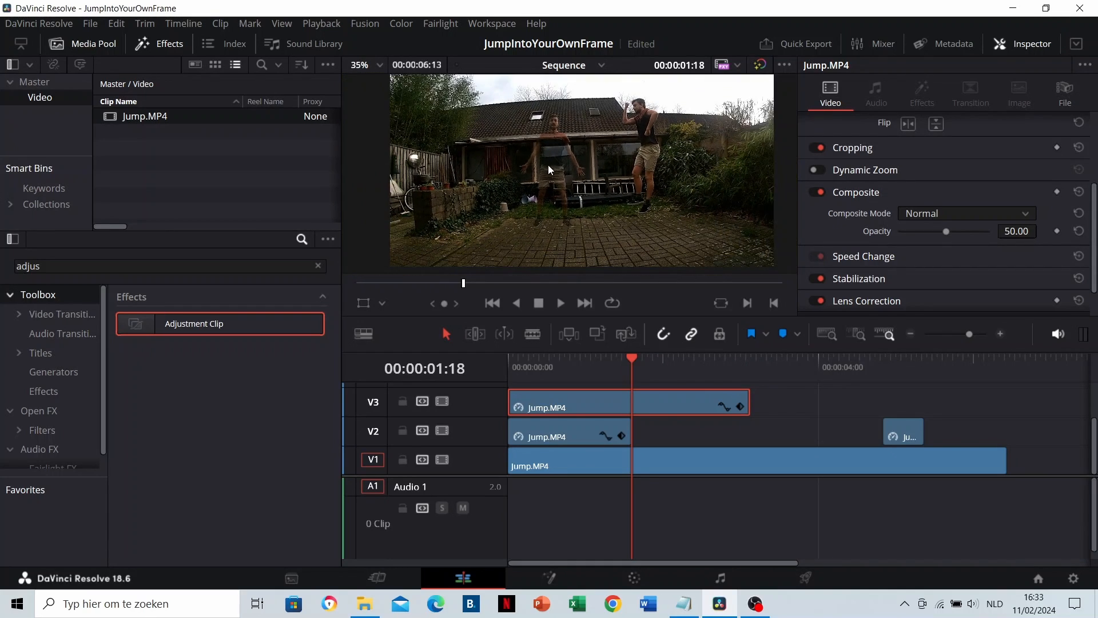
scroll(575, 166, "up", 2)
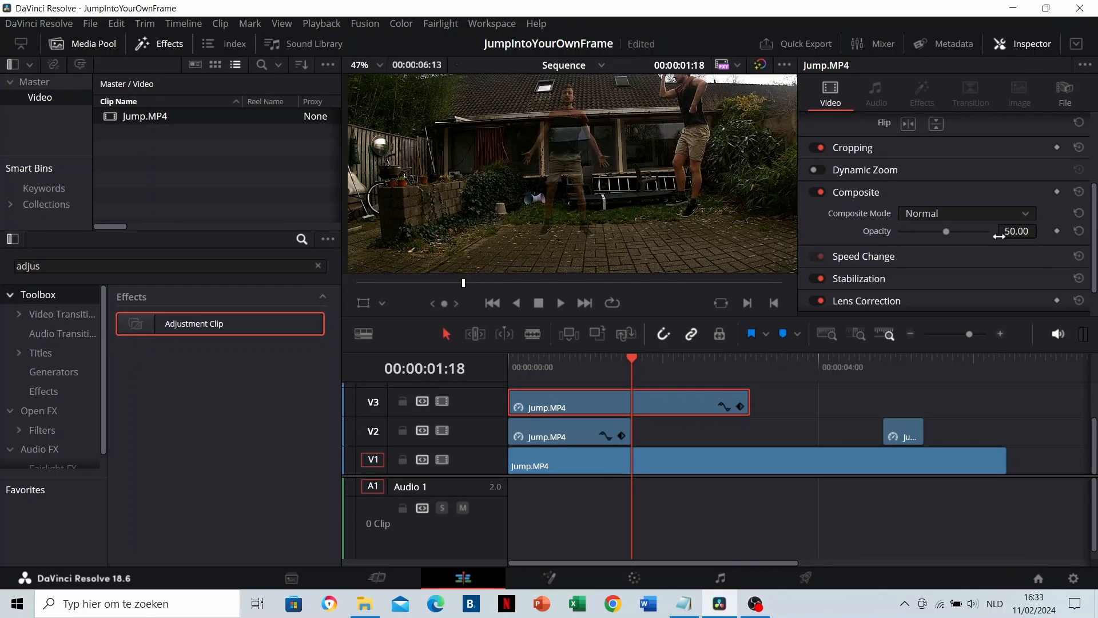
scroll(691, 407, "up", 2)
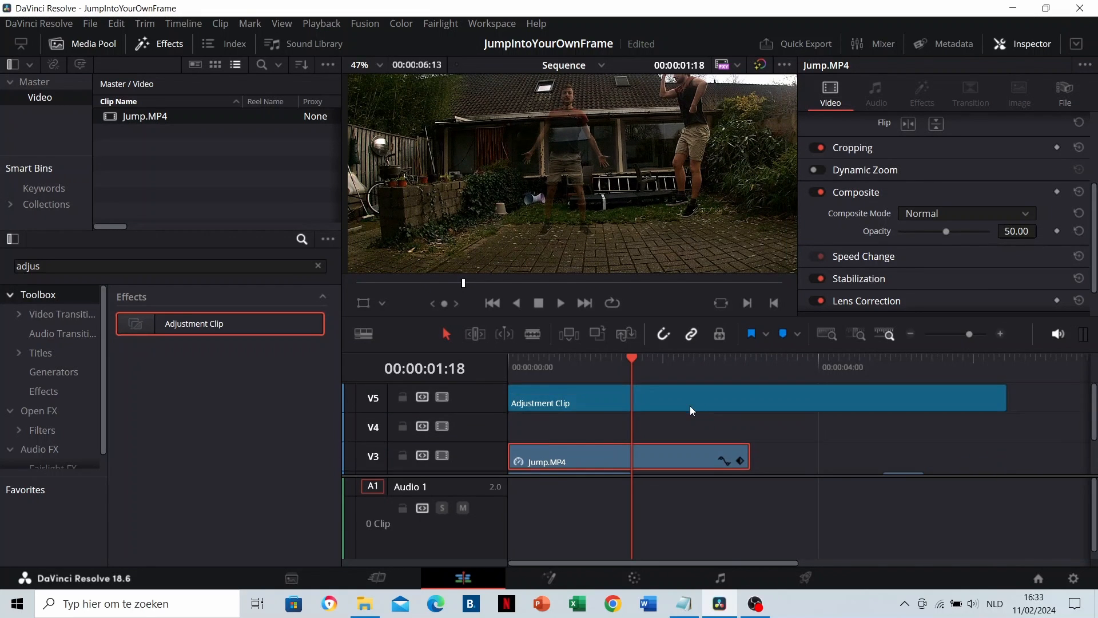
scroll(691, 407, "down", 1)
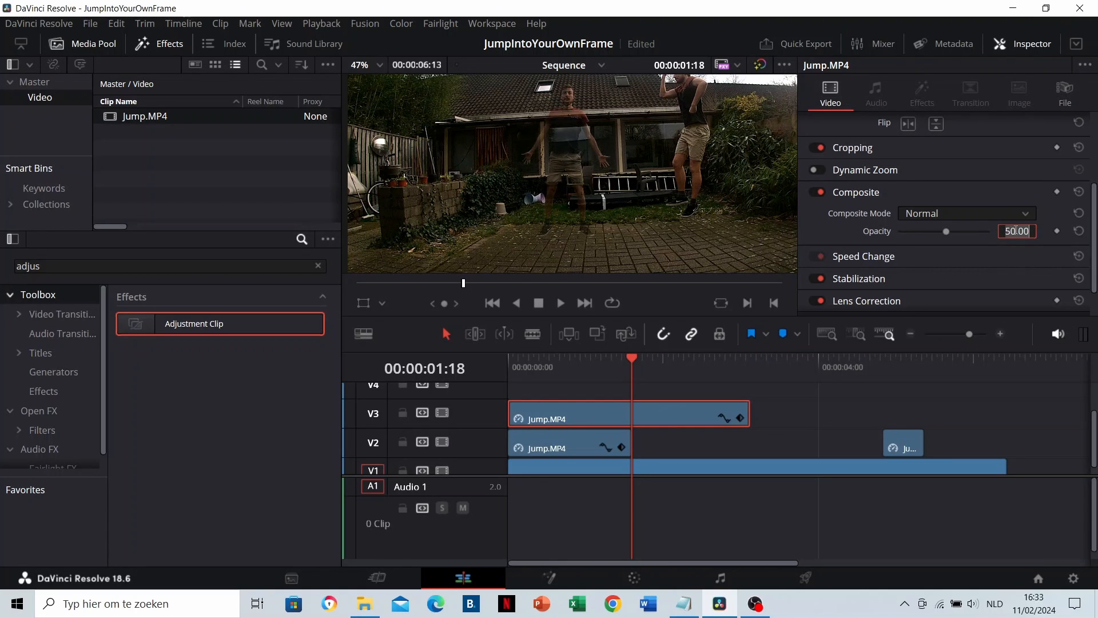
Step: Set the V3 frozen clip's opacity to 75 with a keyframe at 00:00:01:18, where the V2 clip ends
key("BackSpace")
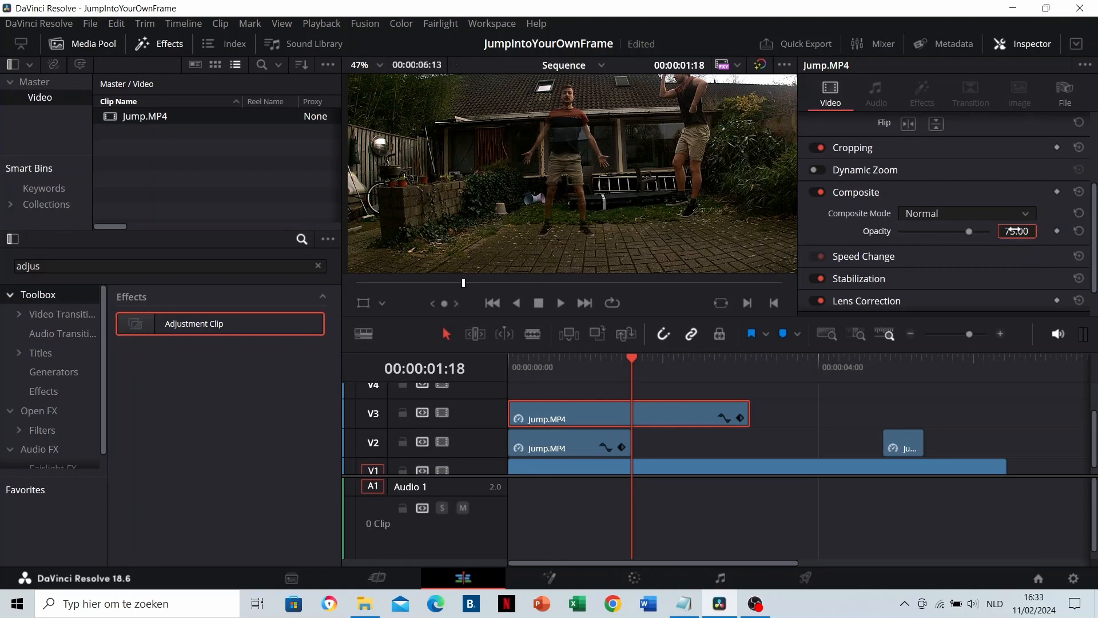
scroll(541, 127, "up", 1)
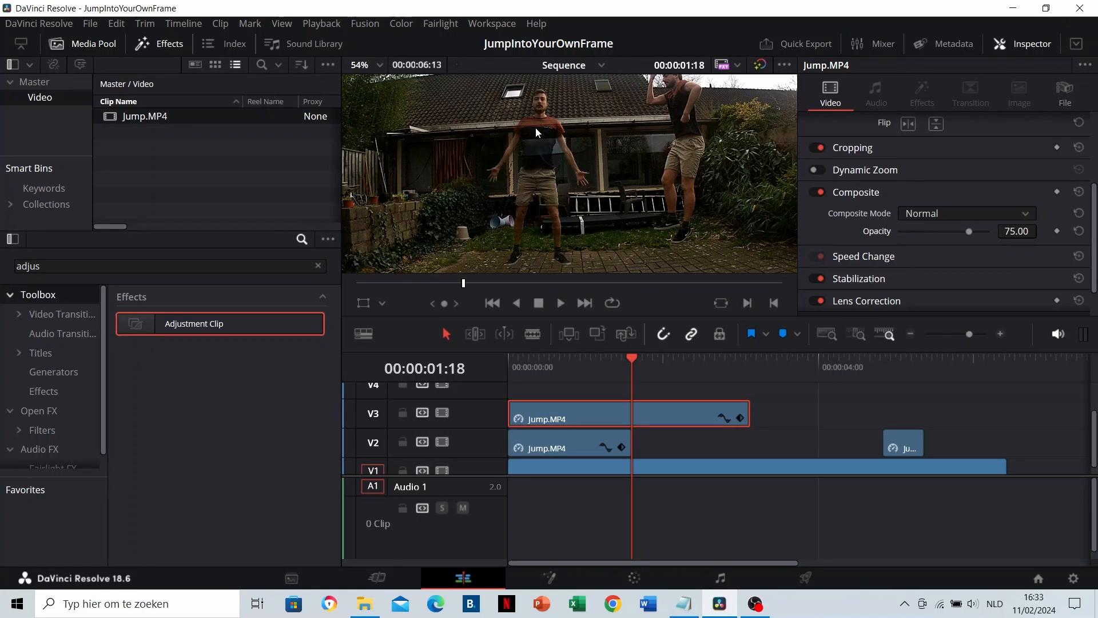
left_click(1057, 231)
scroll(634, 139, "down", 2)
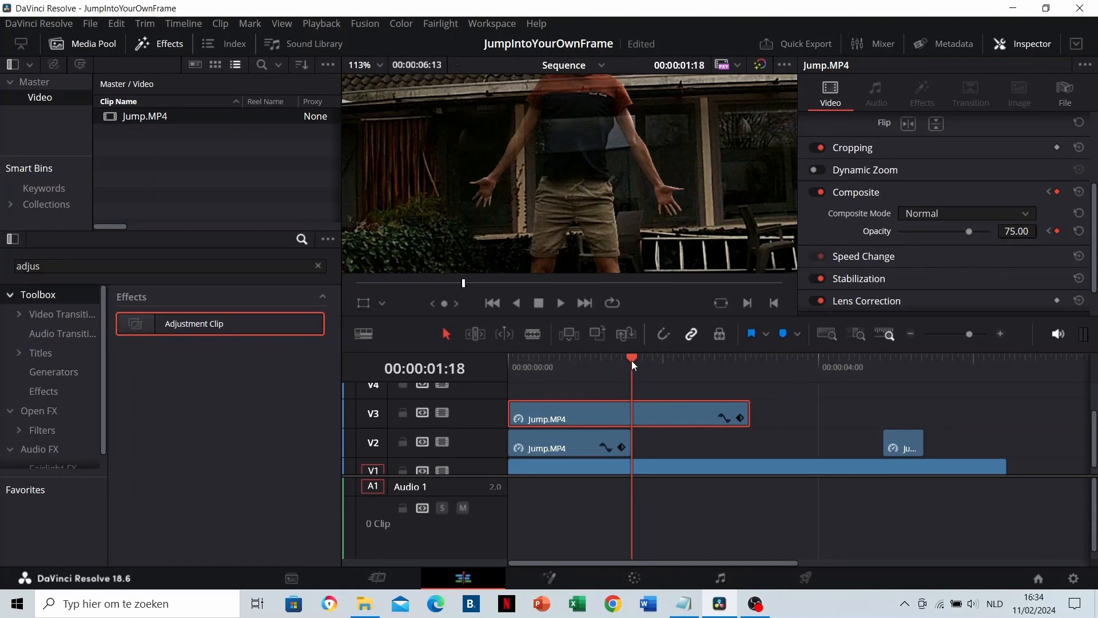
Step: Go one frame earlier to 00:00:01:17 and set the V3 frozen clip's opacity to 50 there
left_click_drag(632, 361, 630, 362)
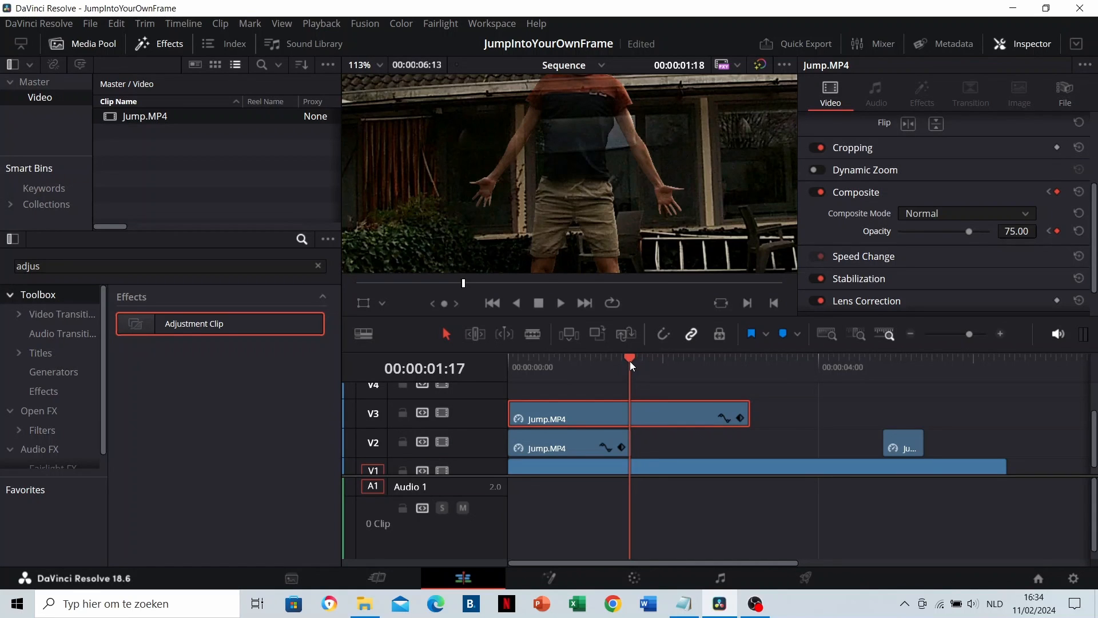
left_click(1007, 225)
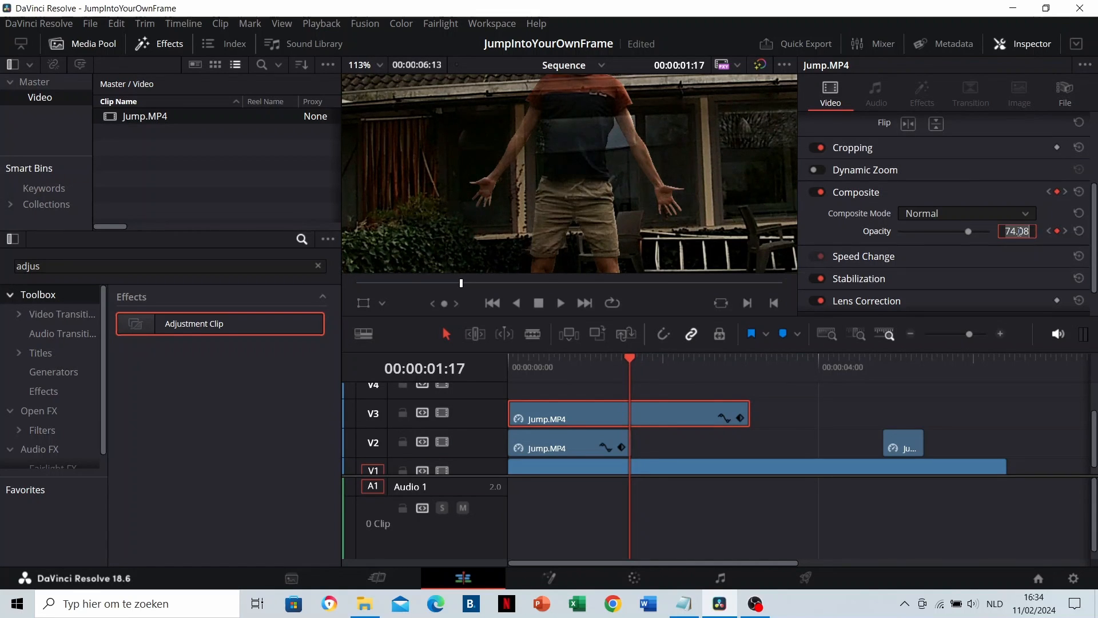
type("50")
key("Return")
scroll(626, 148, "down", 3)
scroll(626, 150, "down", 3)
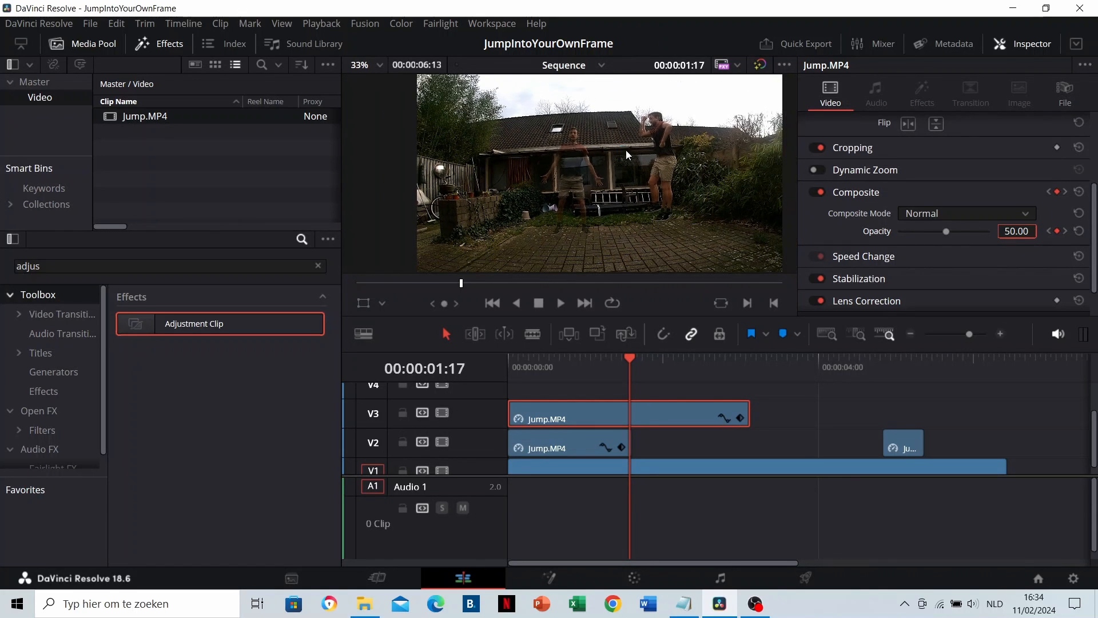
Step: Replay the section around the end of the first frozen clip several times to check the keyframed opacity change
left_click(609, 372)
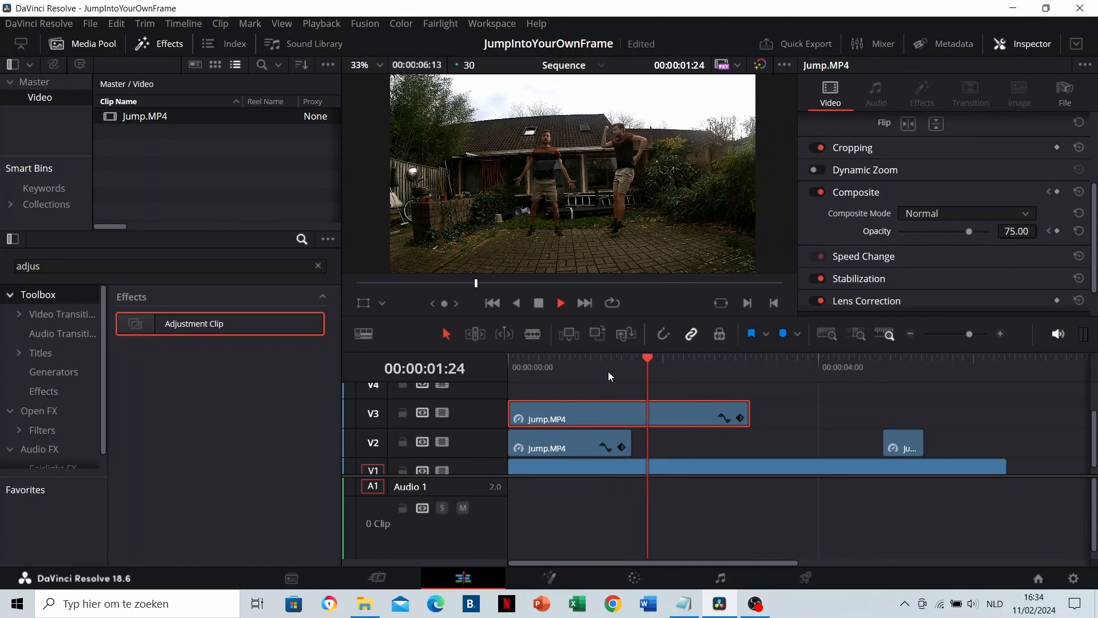
left_click(608, 372)
key("space")
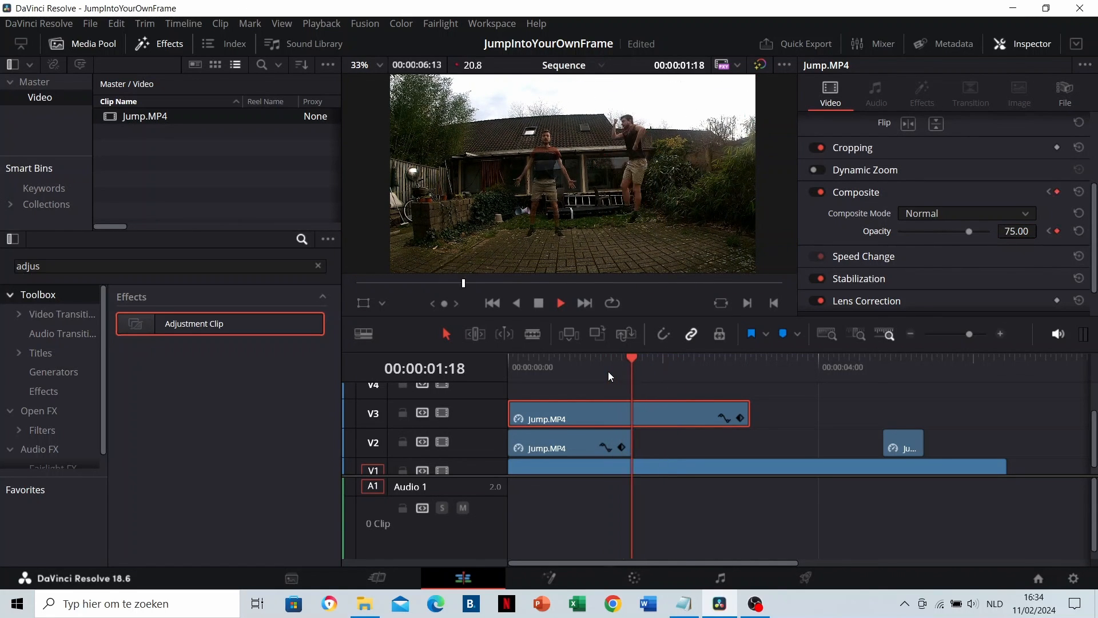
left_click(615, 370)
left_click(616, 370)
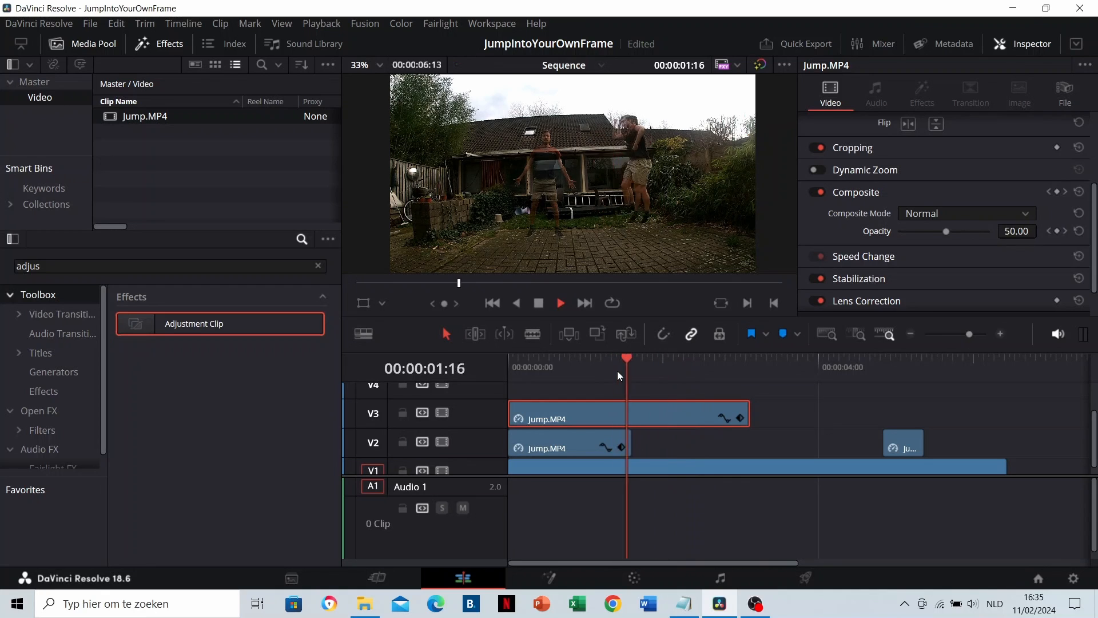
left_click(617, 370)
left_click(617, 371)
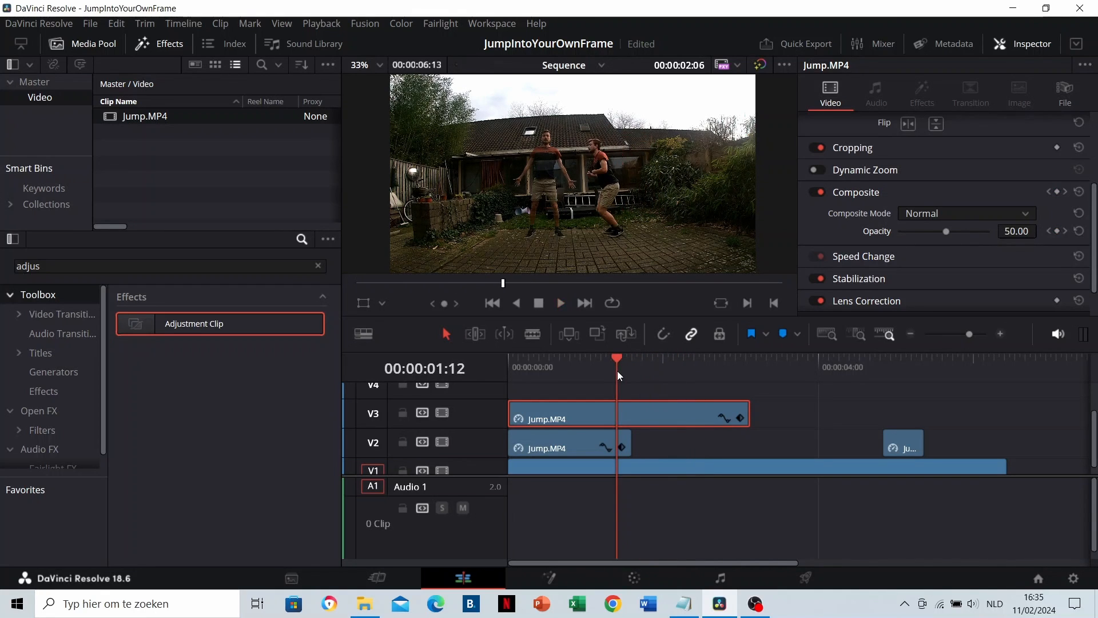
left_click(617, 370)
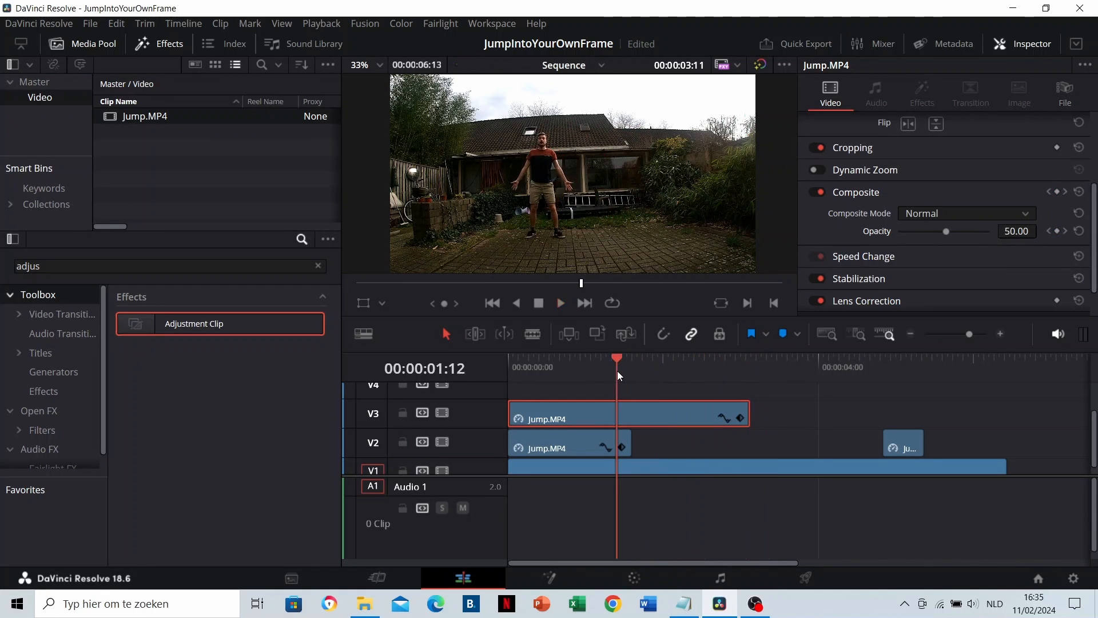
left_click(612, 371)
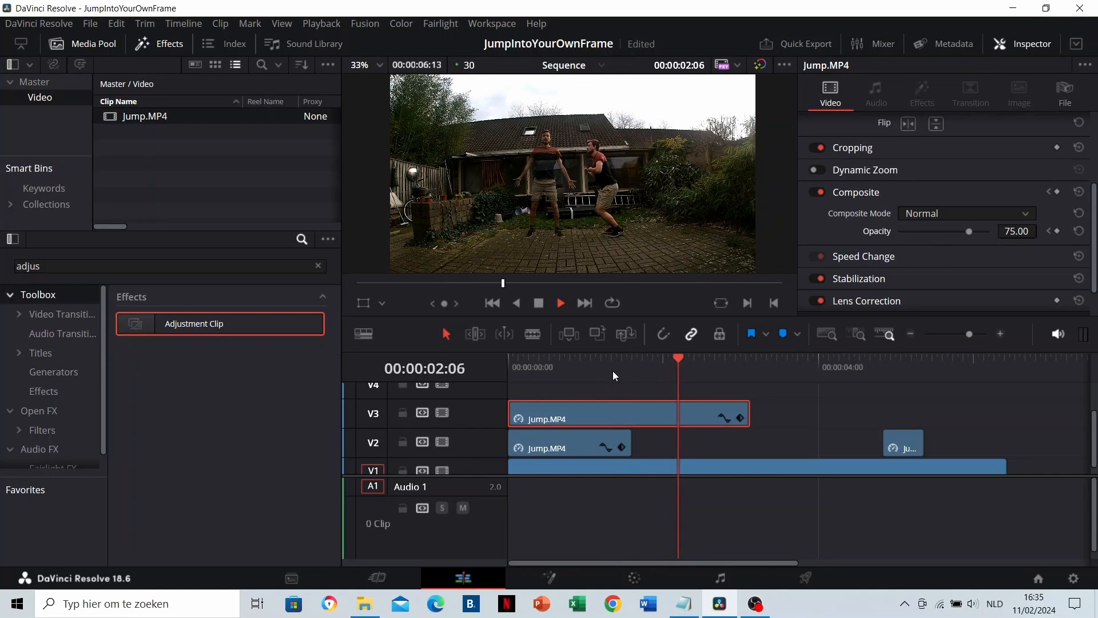
left_click(613, 371)
left_click(613, 371)
key("space")
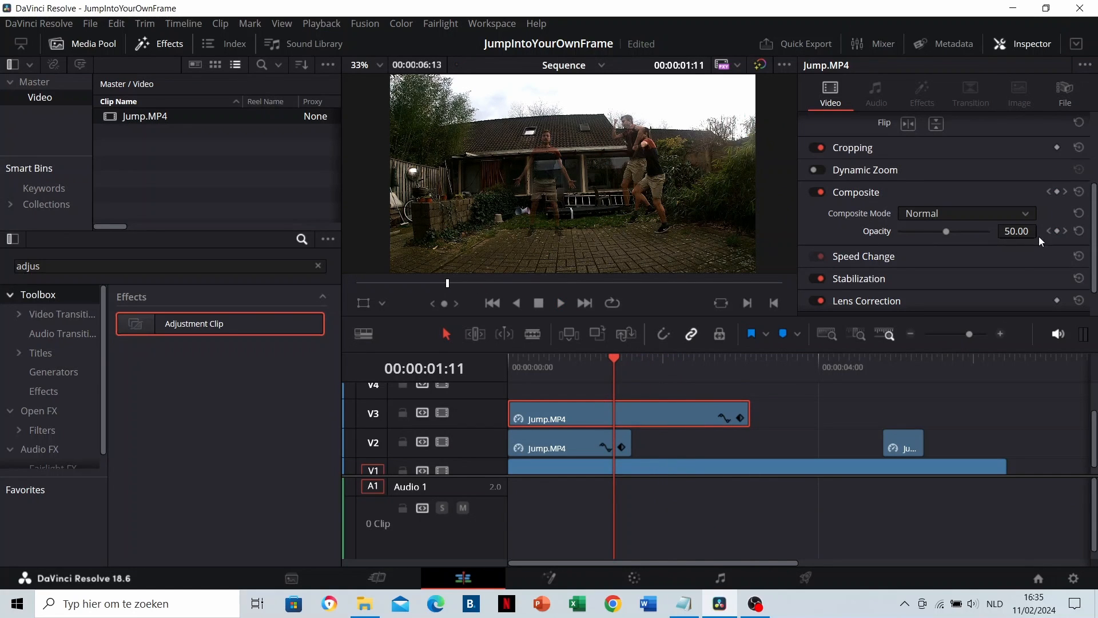
Step: Reset the V3 frozen clip's opacity to clear its keyframes and set a constant opacity of 75
left_click(1079, 231)
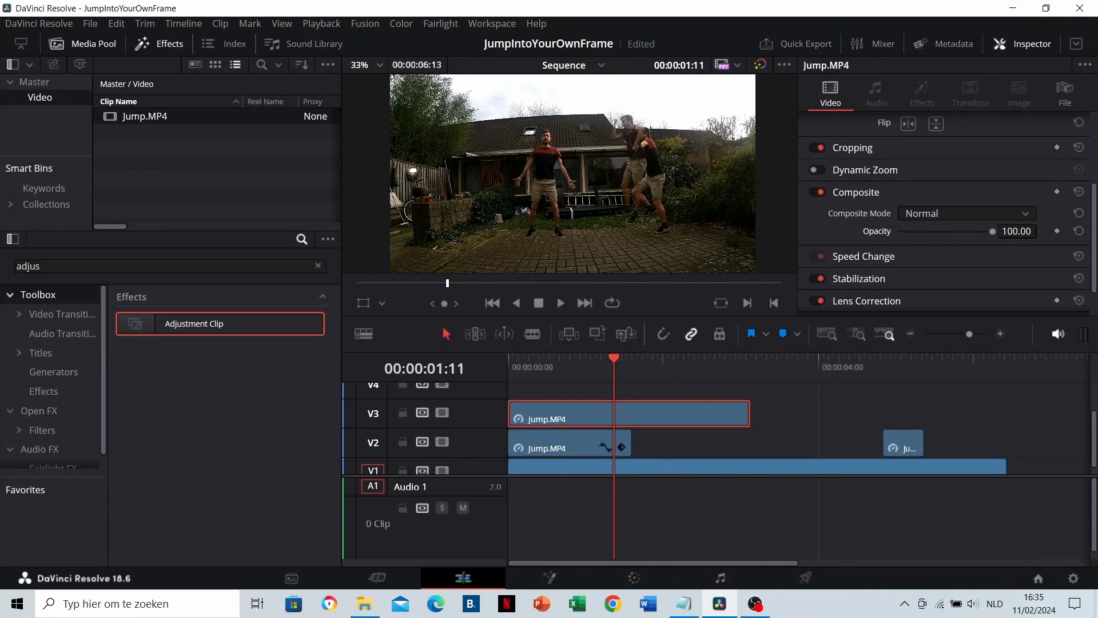
double_click(1017, 231)
type("75")
Step: Play the timeline twice from before the first jump to check both frozen figures at constant opacity
left_click(561, 370)
key("space")
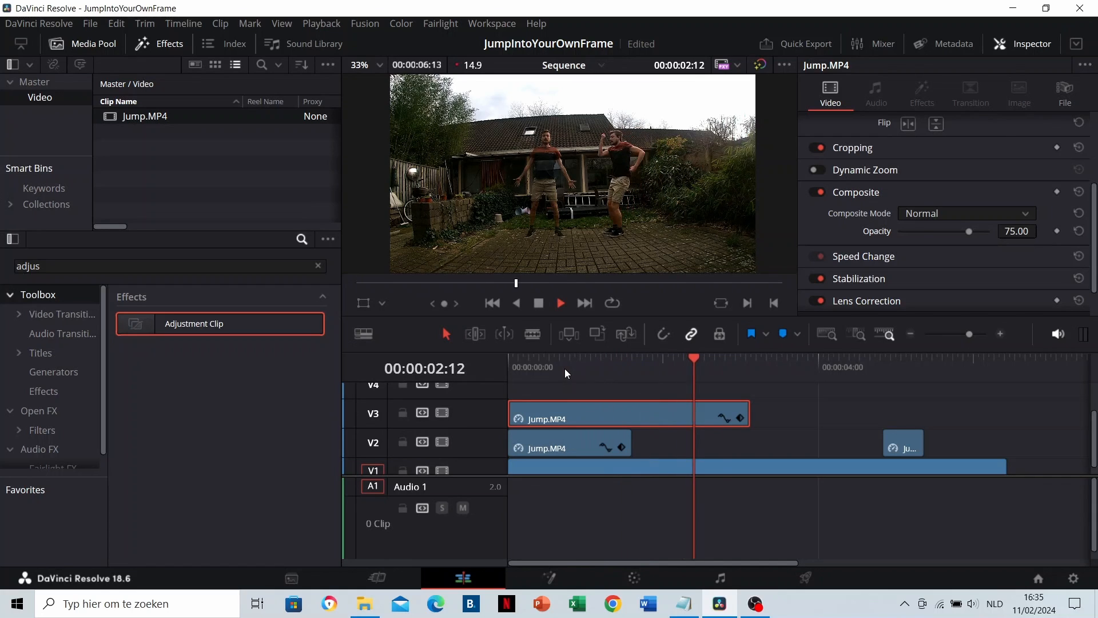
key("space")
left_click(565, 369)
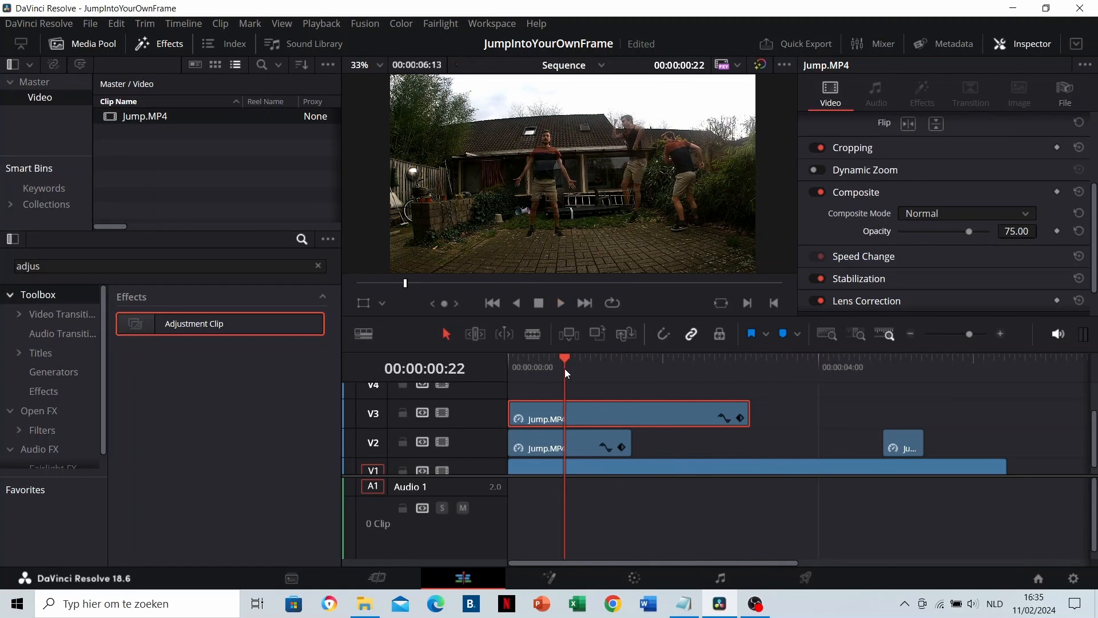
key("space")
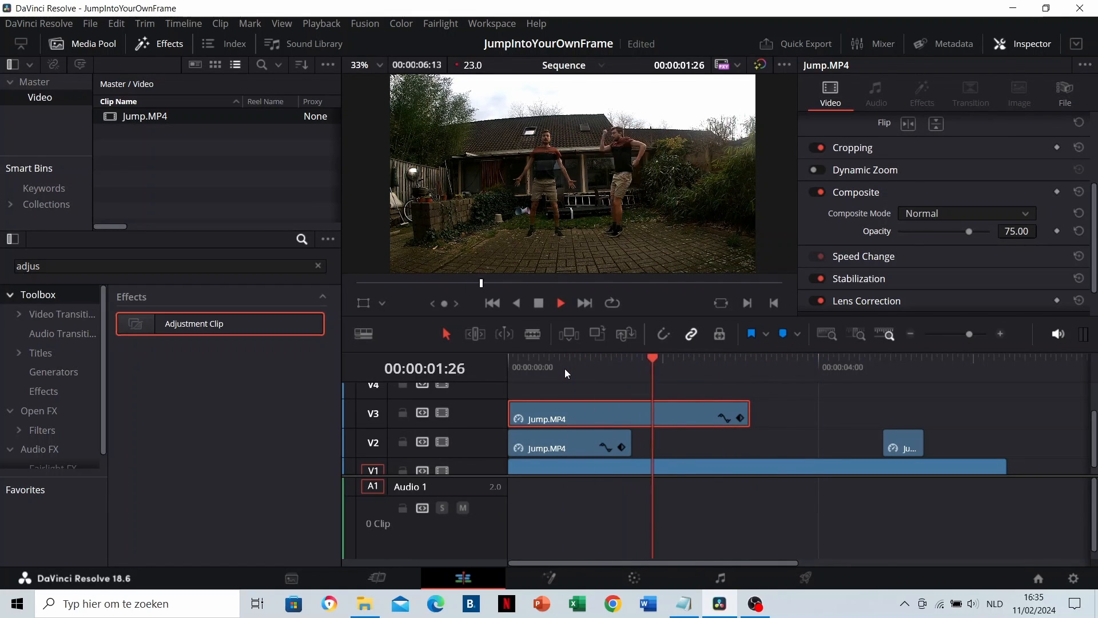
key("space")
Step: Move the playhead to 00:00:05:04 over the short frozen clip on V2, select that clip and open it for colour grading
left_click(789, 413)
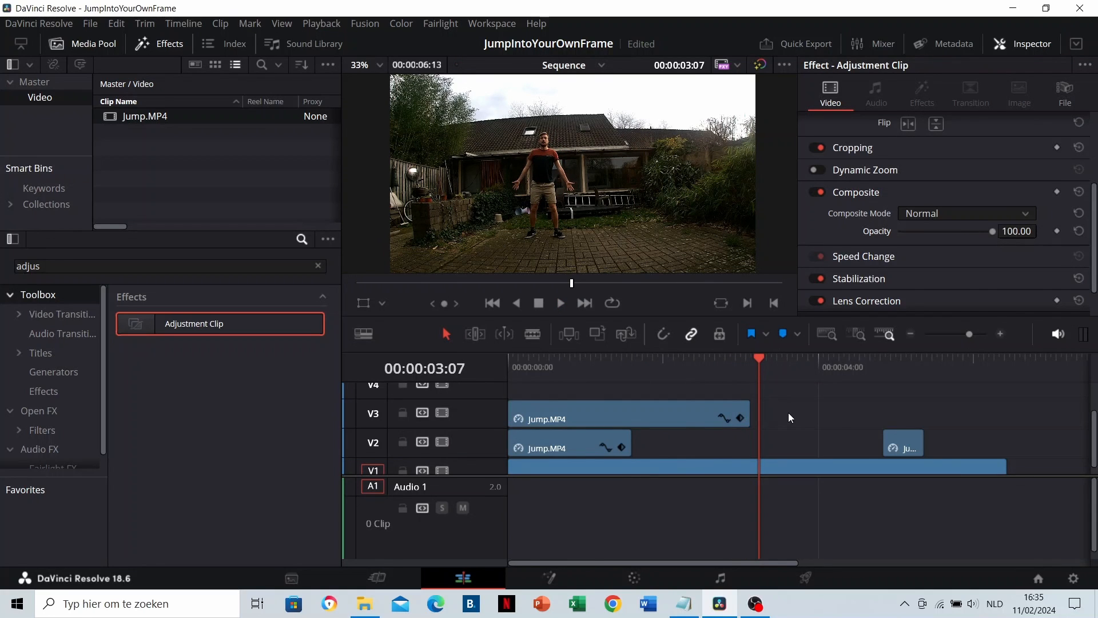
scroll(778, 410, "right", 3)
left_click(733, 362)
scroll(784, 420, "left", 3)
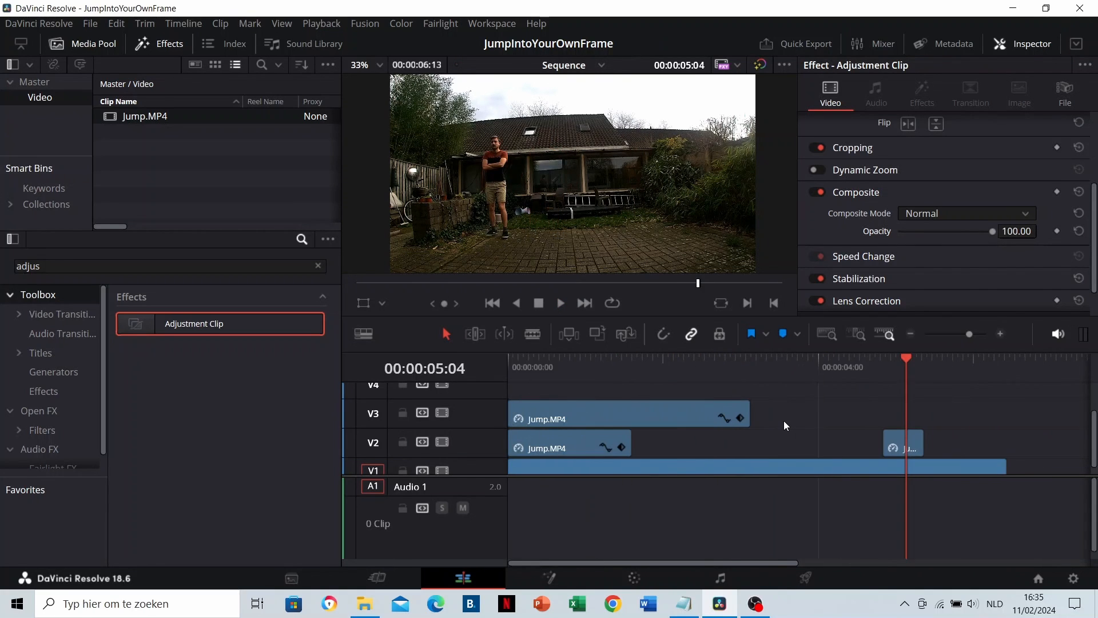
scroll(541, 204, "down", 6)
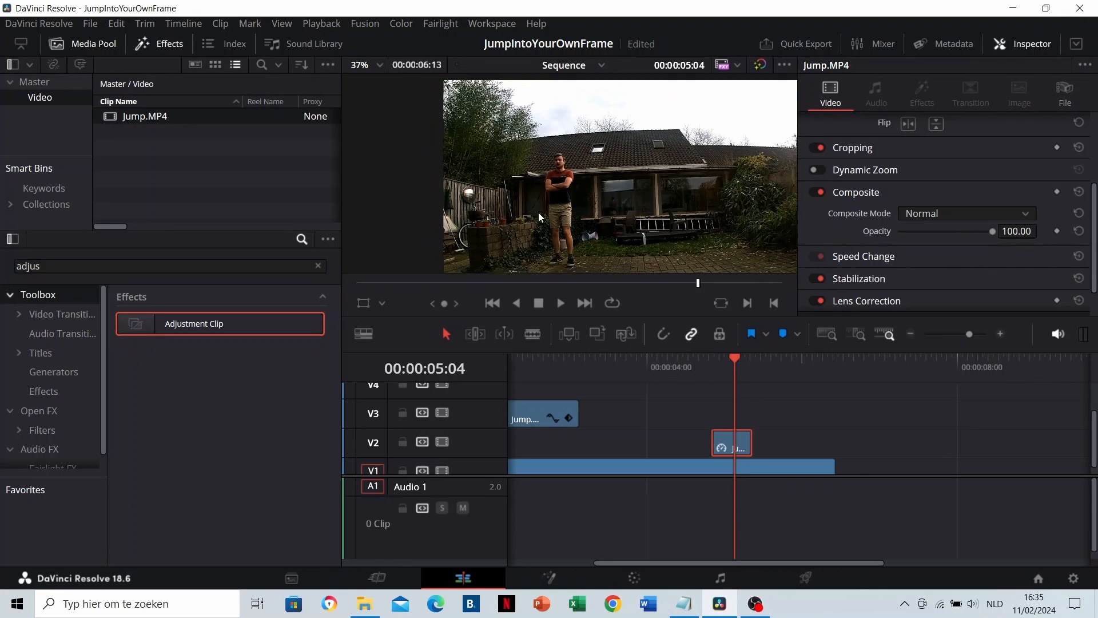
left_click_drag(538, 211, 545, 219)
scroll(546, 220, "up", 5)
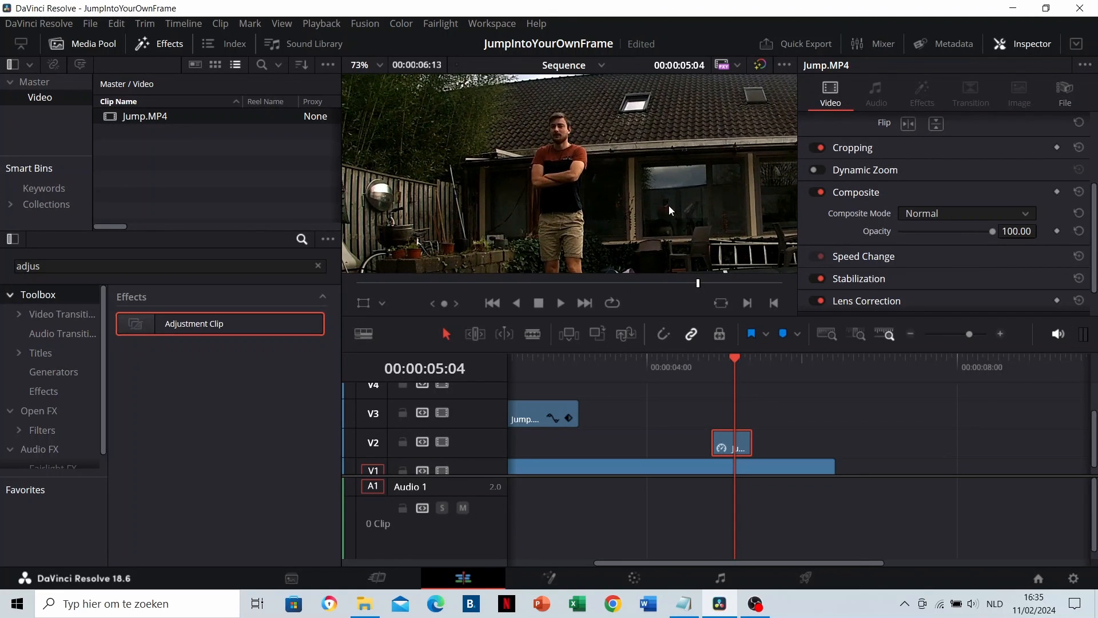
scroll(599, 173, "down", 5)
left_click(635, 579)
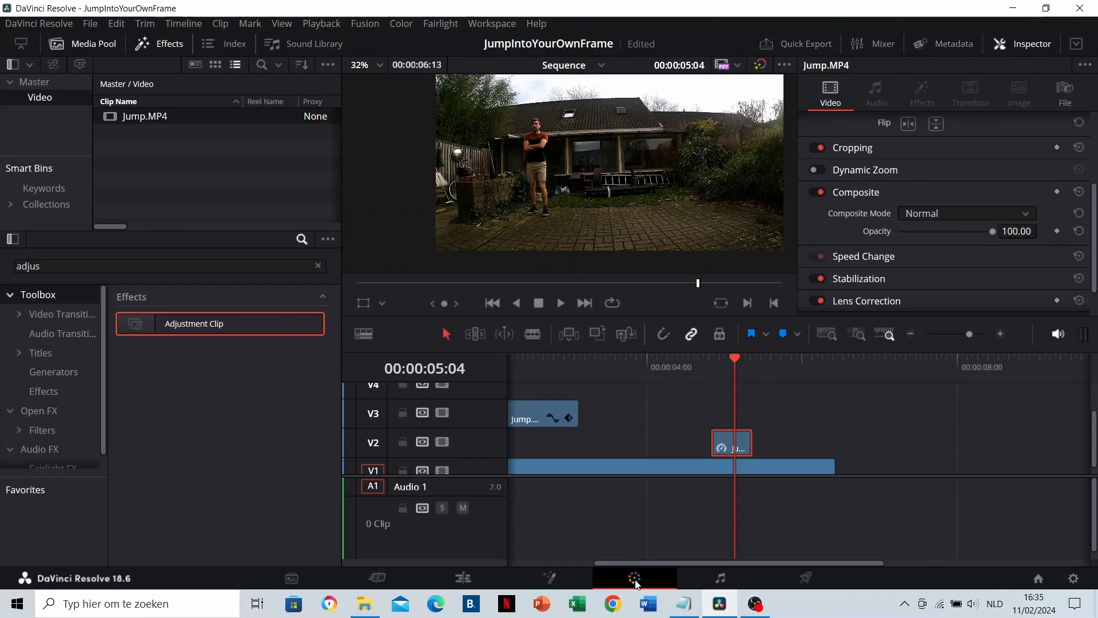
left_click(336, 282)
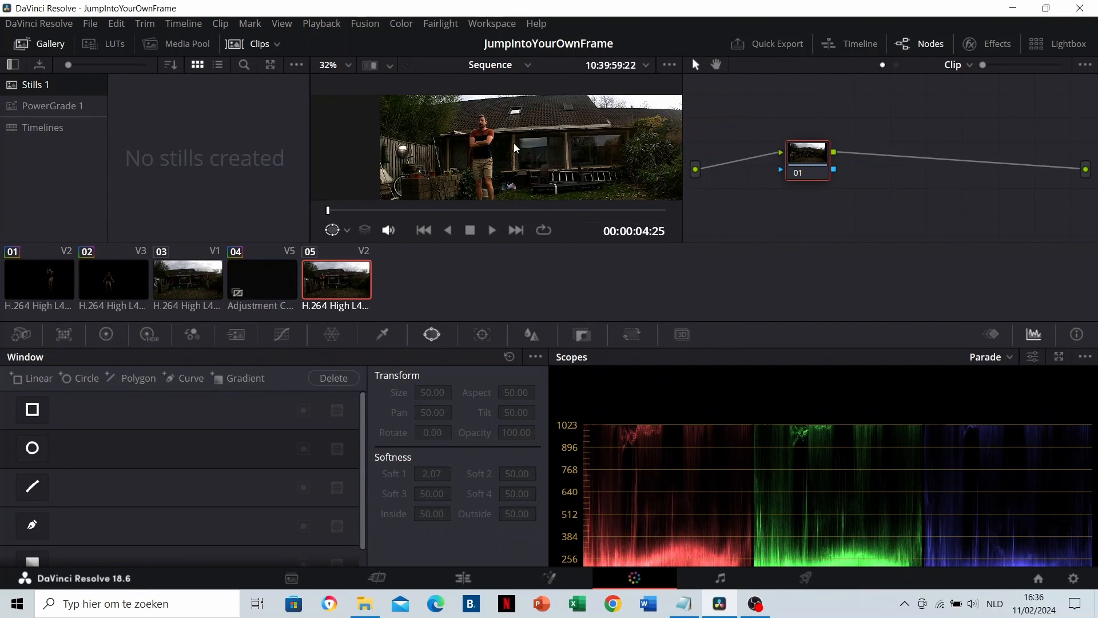
Step: Return to the timeline editor, disable the V1 video track and place the playhead at 00:00:05:04 over the last V2 clip
left_click(452, 577)
scroll(589, 452, "down", 1)
scroll(629, 448, "left", 3)
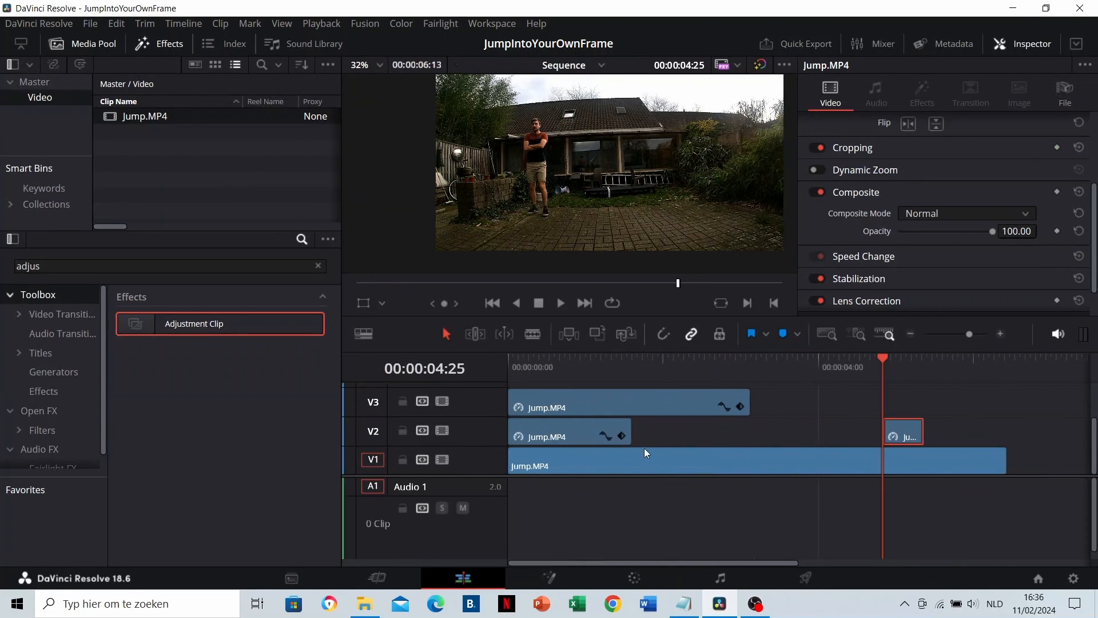
left_click(442, 460)
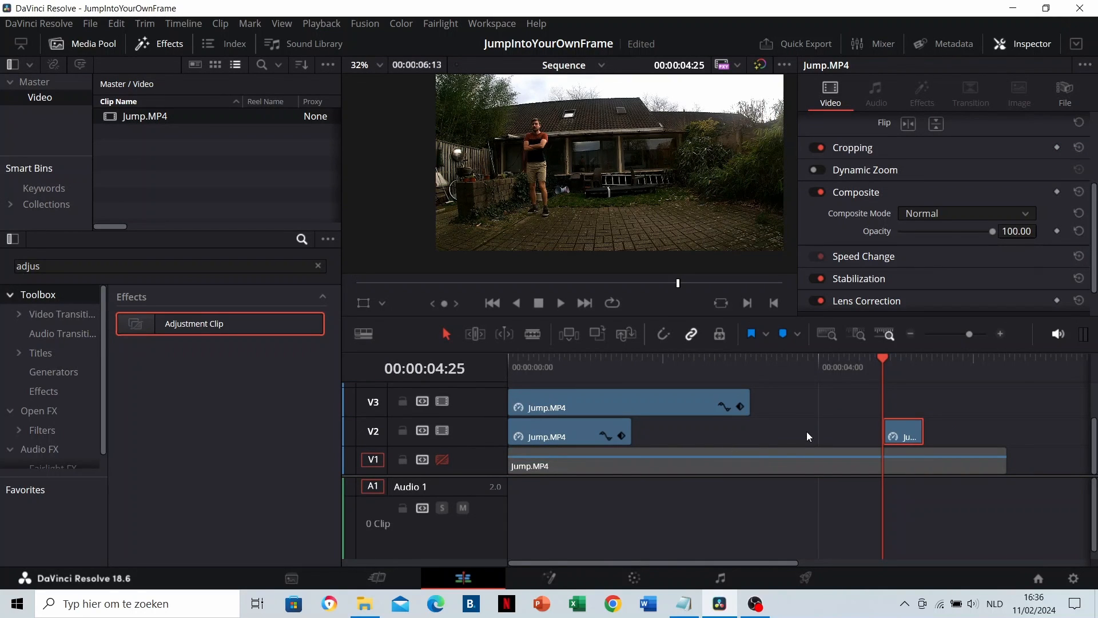
scroll(763, 452, "up", 2)
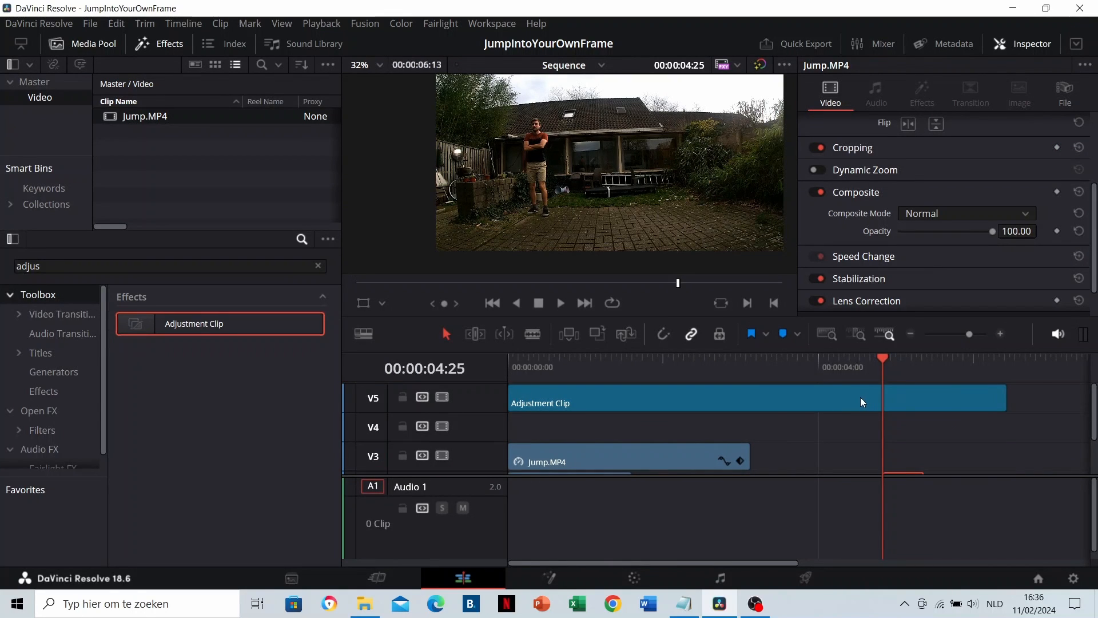
scroll(861, 397, "right", 2)
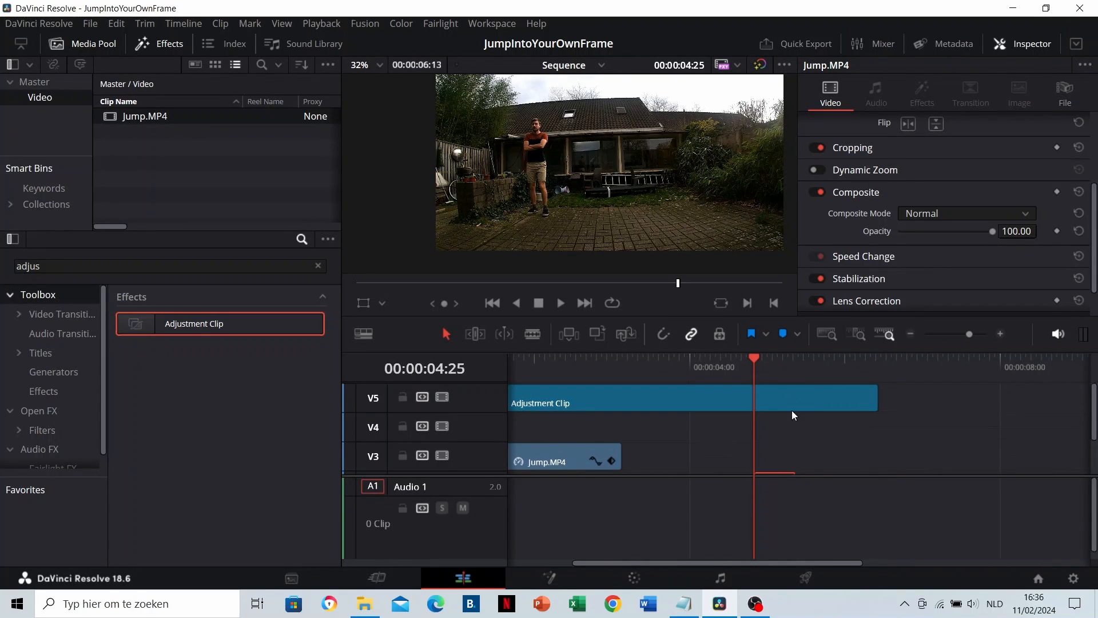
scroll(792, 410, "down", 2)
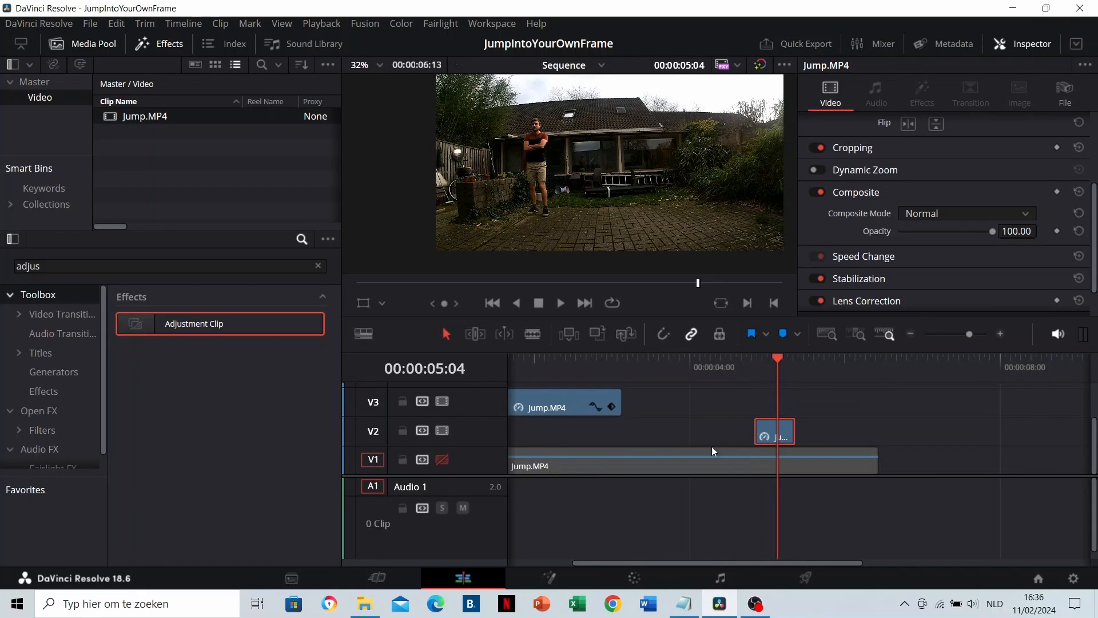
Step: Switch back to colour grading and select the last frozen clip on V2 instead of the adjustment clip
left_click(632, 579)
scroll(475, 137, "up", 3)
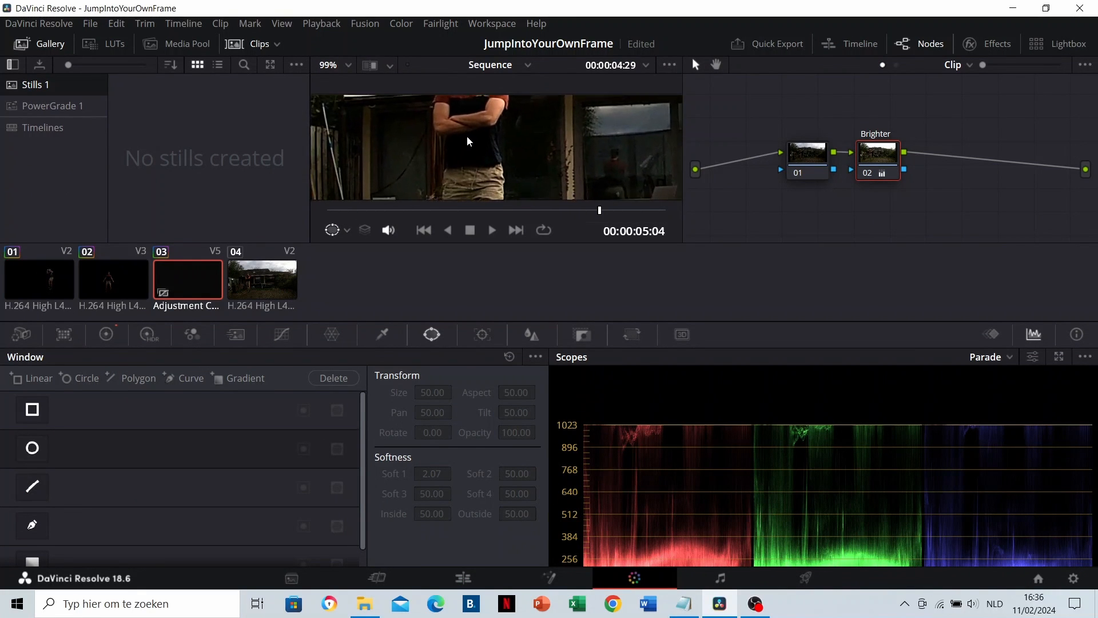
left_click(281, 277)
scroll(558, 124, "down", 3)
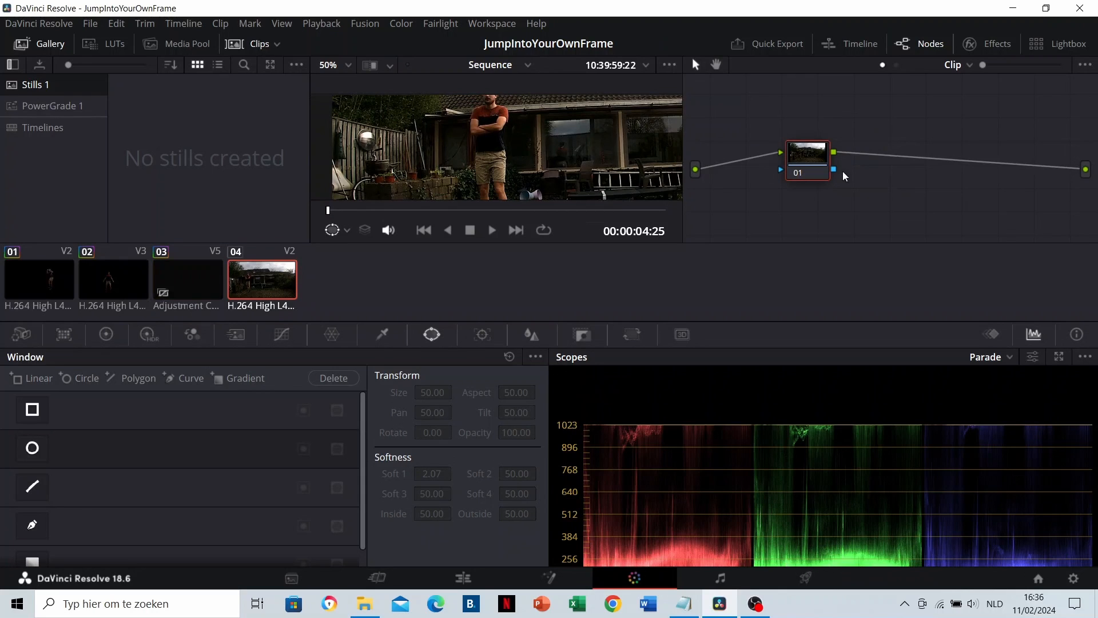
Step: Add a serial node after node 01, add an alpha output and connect node 02's key output to it
right_click(802, 152)
mouse_move(843, 228)
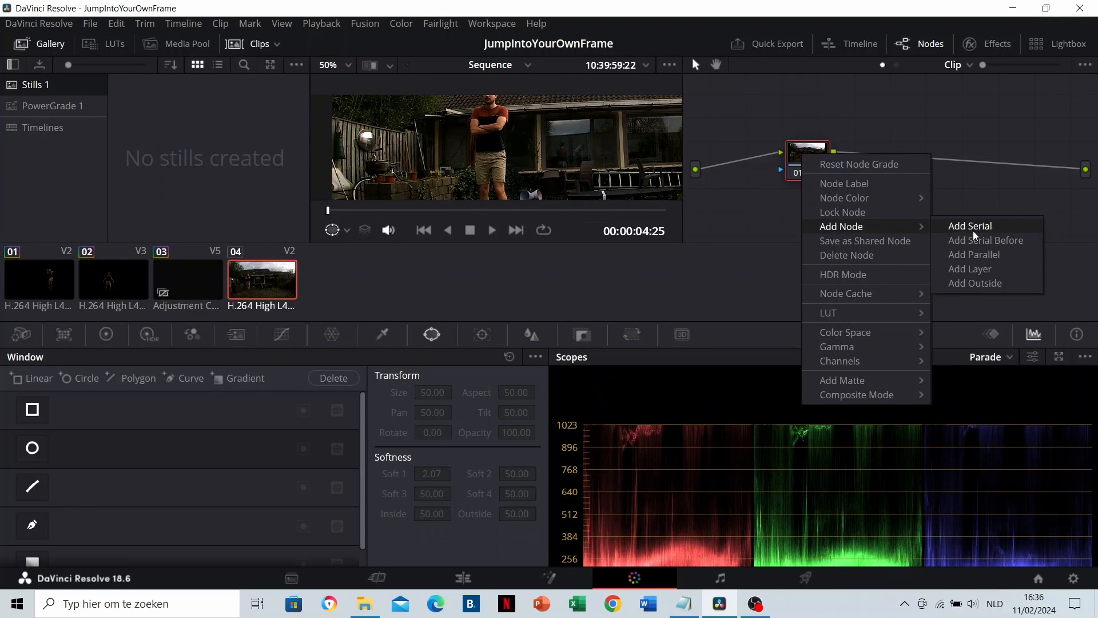
left_click(973, 232)
right_click(947, 176)
left_click(943, 232)
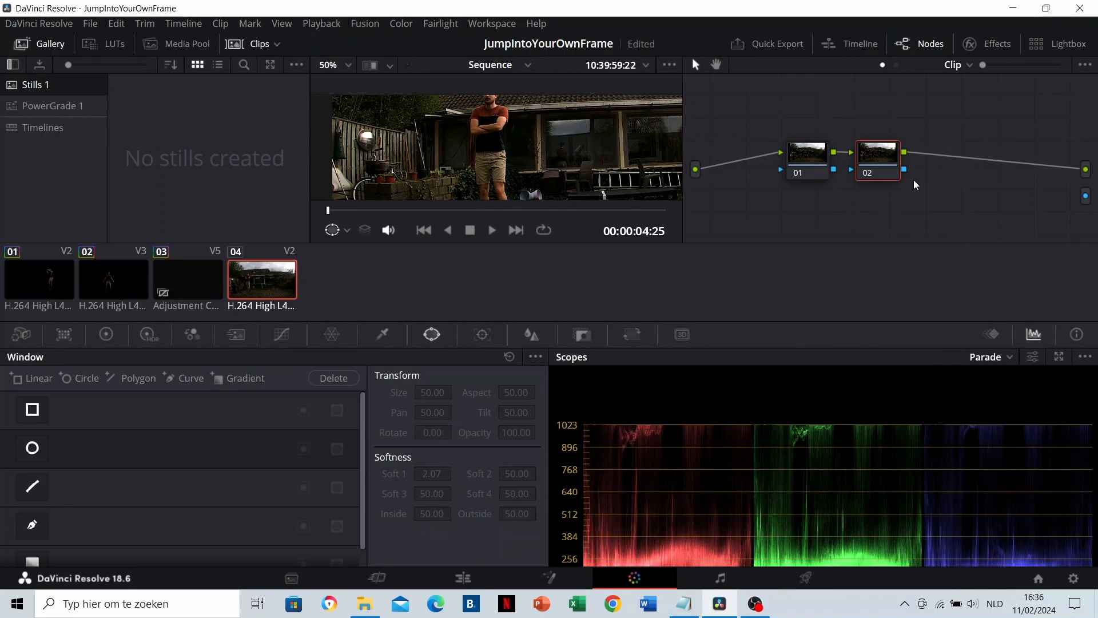
left_click_drag(1073, 200, 1086, 196)
Step: Start a curve window on node 02 and trace the standing figure's outline from the shoe up the leg and arm towards the shoulder
left_click(32, 525)
scroll(495, 155, "up", 4)
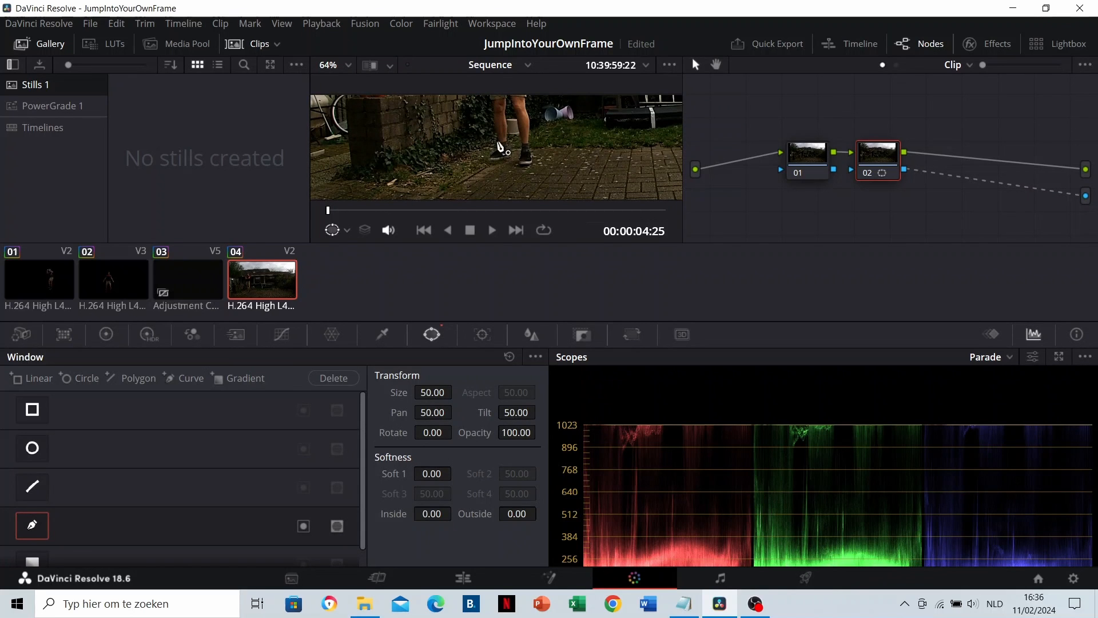
scroll(495, 155, "up", 8)
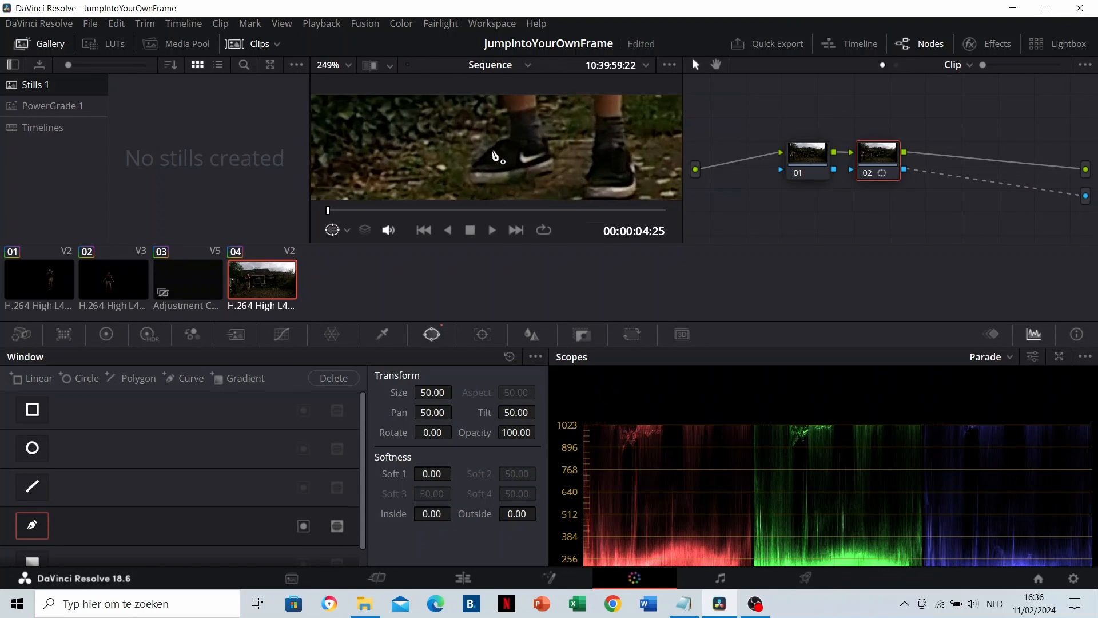
scroll(488, 188, "down", 3)
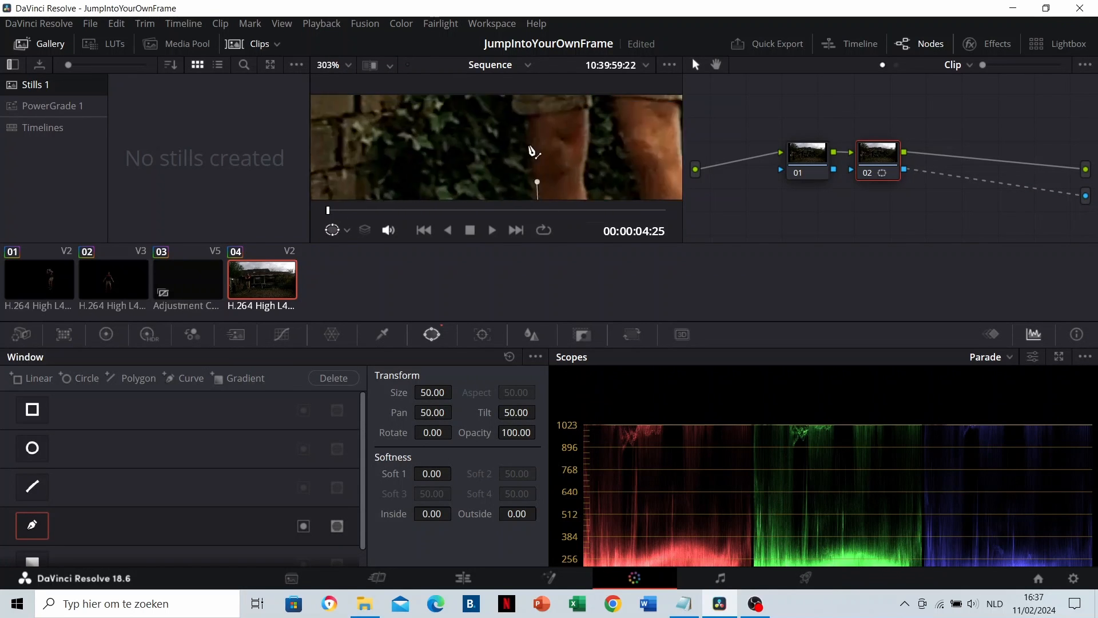
scroll(493, 146, "up", 3)
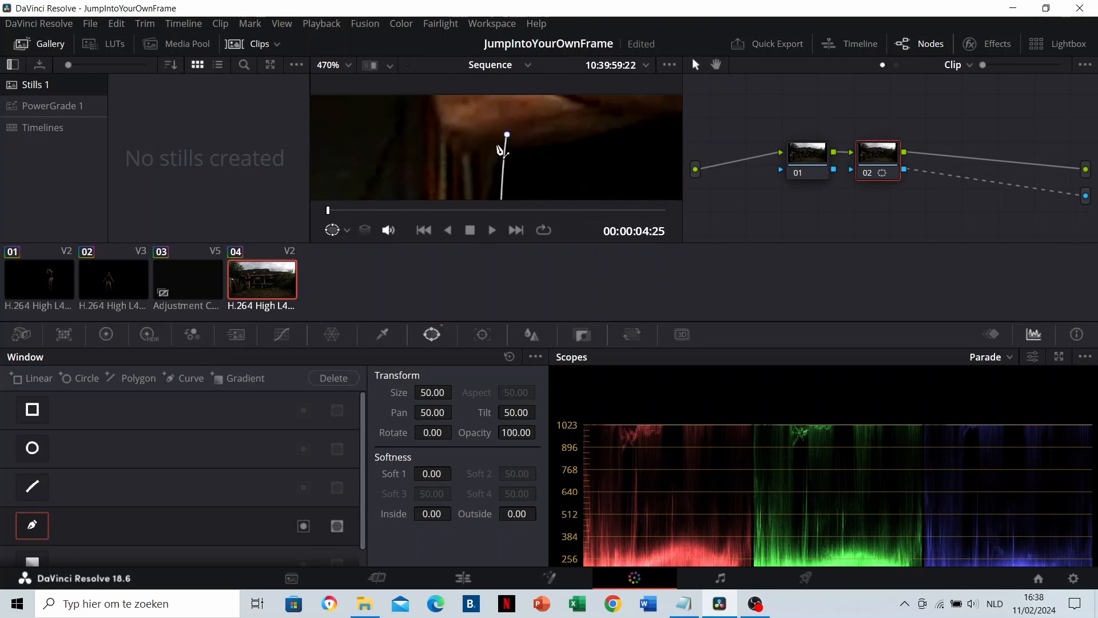
scroll(452, 157, "down", 3)
scroll(536, 154, "up", 6)
scroll(536, 154, "down", 3)
left_click_drag(500, 164, 513, 149)
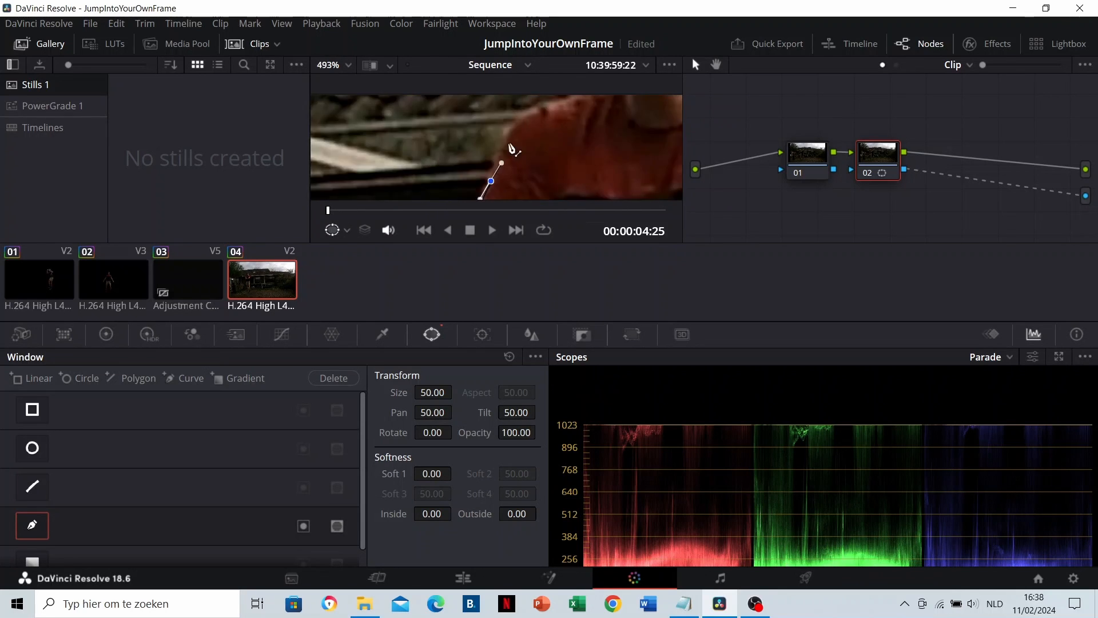
Step: Trace the curve window on node 02 up along the man's shoulder and around his head to the jaw
scroll(513, 150, "up", 3)
left_click_drag(551, 181, 586, 179)
scroll(554, 149, "down", 3)
left_click_drag(485, 135, 488, 103)
scroll(457, 142, "up", 4)
left_click(531, 137)
scroll(480, 154, "down", 3)
left_click(491, 128)
left_click_drag(475, 171, 474, 174)
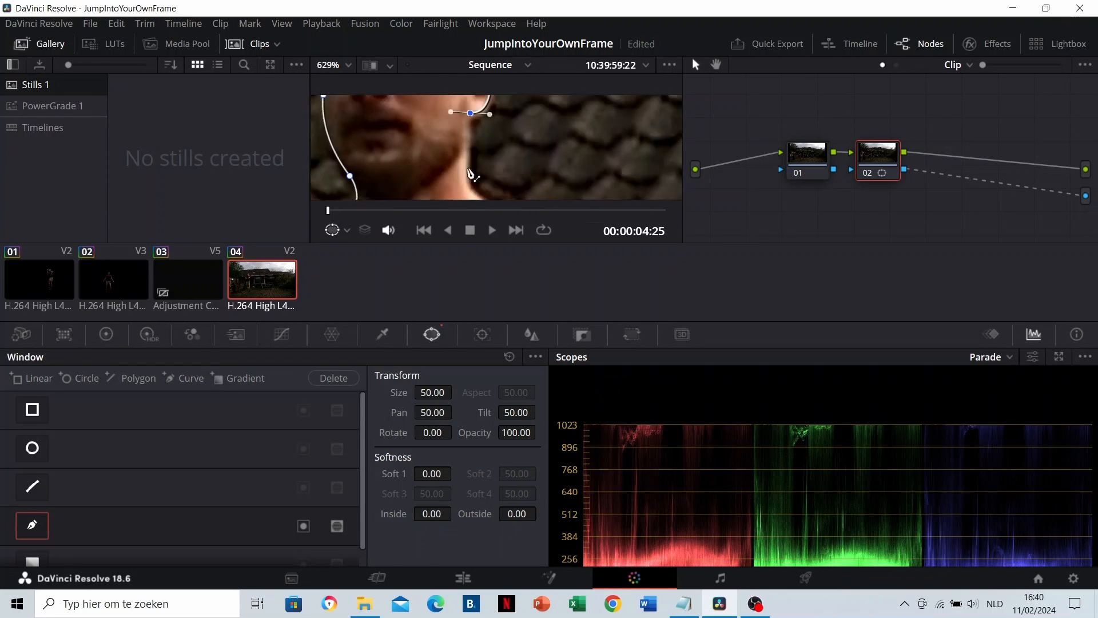
Step: Continue the curve window from the neck around the other shoulder and crossed arm, down to the edge of the shorts
left_click(508, 146)
left_click(475, 184)
scroll(476, 167, "down", 3)
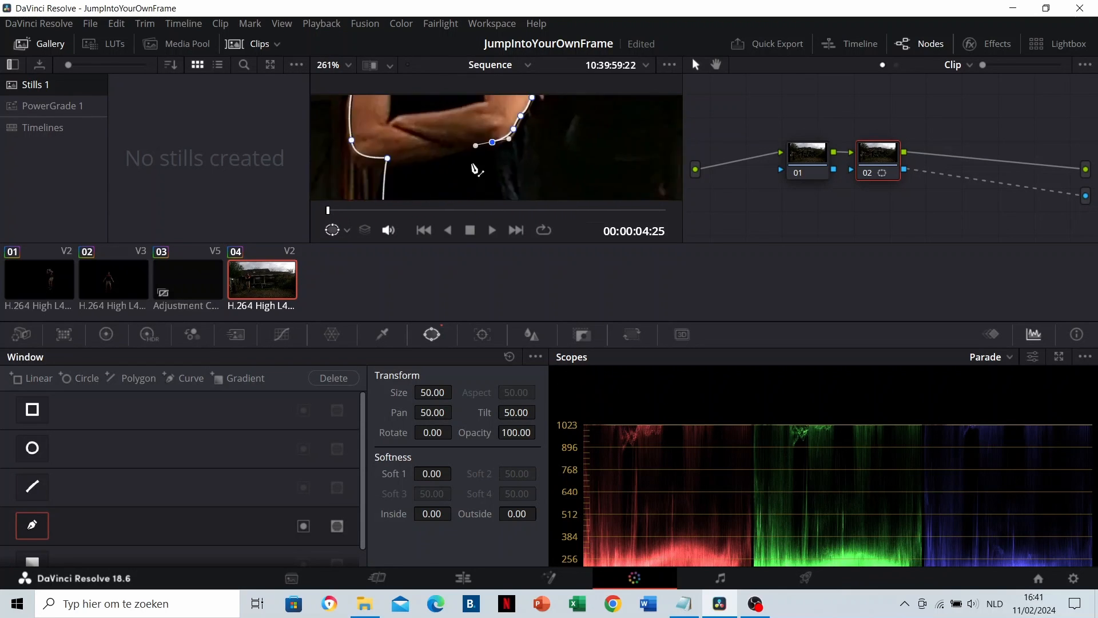
scroll(502, 155, "up", 3)
left_click(498, 155)
scroll(505, 156, "down", 3)
left_click(493, 152)
scroll(493, 152, "up", 2)
left_click(486, 165)
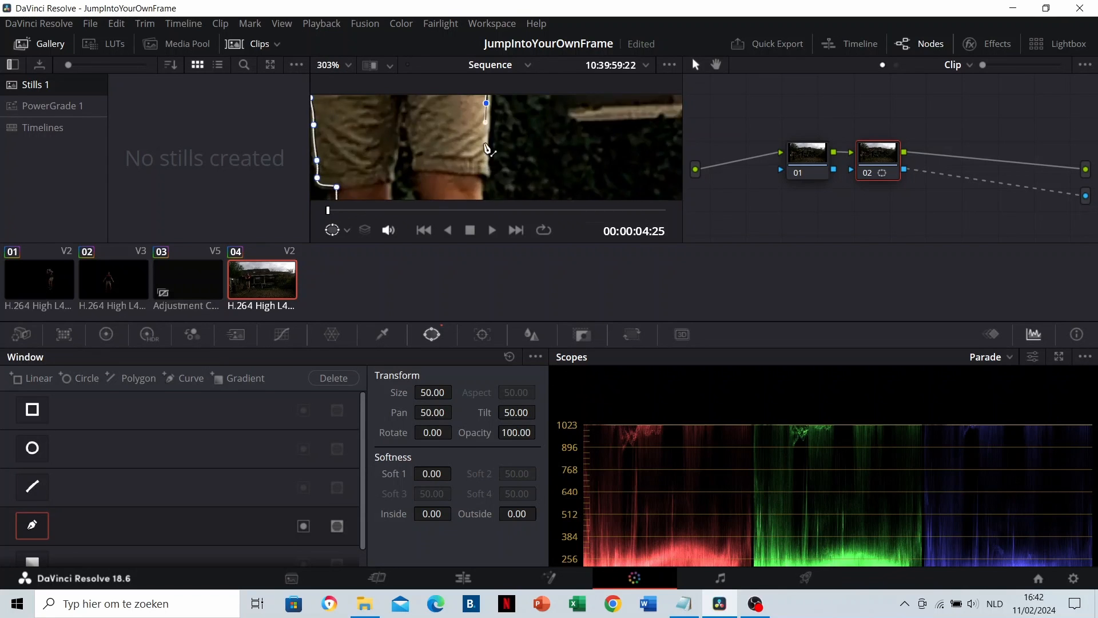
Step: Continue the curve window down the shorts and along the right-hand leg in the picture, placing points around its shoe
scroll(483, 163, "up", 2)
left_click(455, 166)
scroll(475, 154, "down", 1)
left_click_drag(477, 148, 481, 201)
scroll(477, 150, "up", 3)
left_click(473, 141)
left_click(446, 174)
scroll(469, 154, "down", 3)
left_click(532, 151)
scroll(499, 152, "up", 5)
left_click(509, 184)
left_click(523, 123)
left_click(529, 115)
scroll(504, 149, "up", 2)
left_click(473, 183)
Step: Trace the inner edge of the left-hand leg and close the curve window at the front of its shoe
scroll(490, 143, "down", 7)
left_click(478, 122)
scroll(494, 147, "up", 4)
left_click(494, 149)
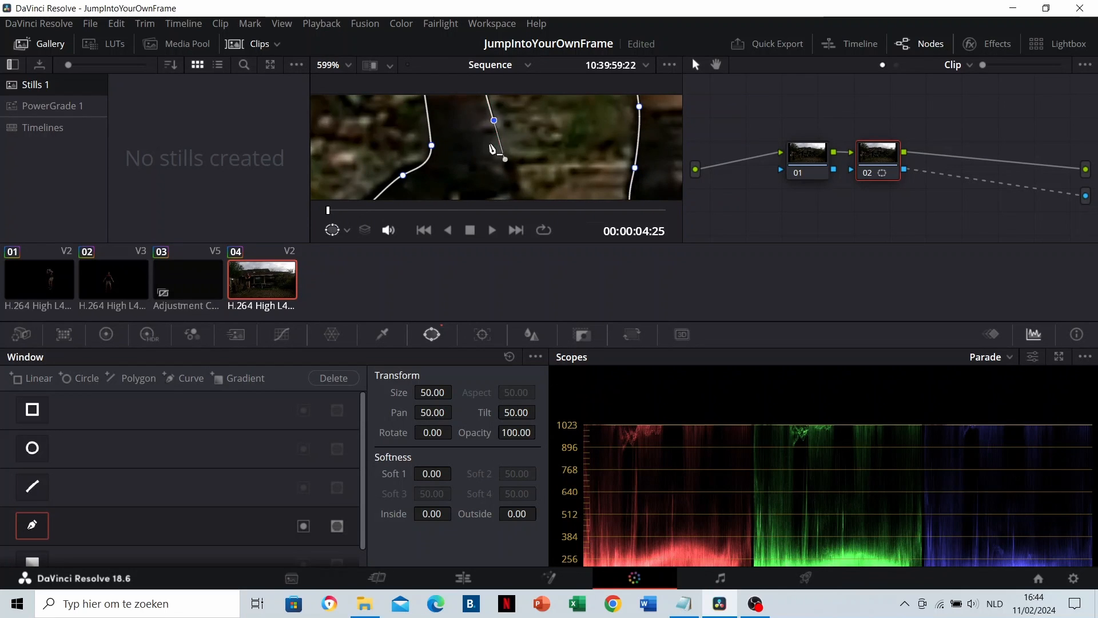
left_click(467, 147)
left_click_drag(499, 155, 497, 178)
left_click(497, 168)
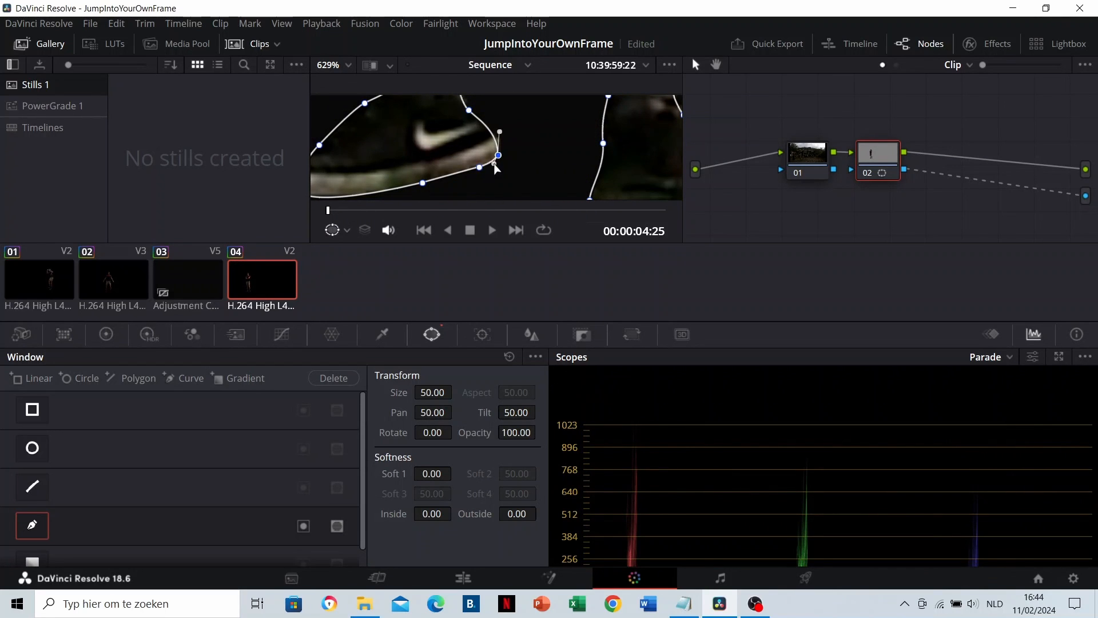
Step: Inspect the masked cutout of the man with node 01 selected so that the window outline is hidden
scroll(495, 167, "down", 3)
scroll(524, 143, "down", 3)
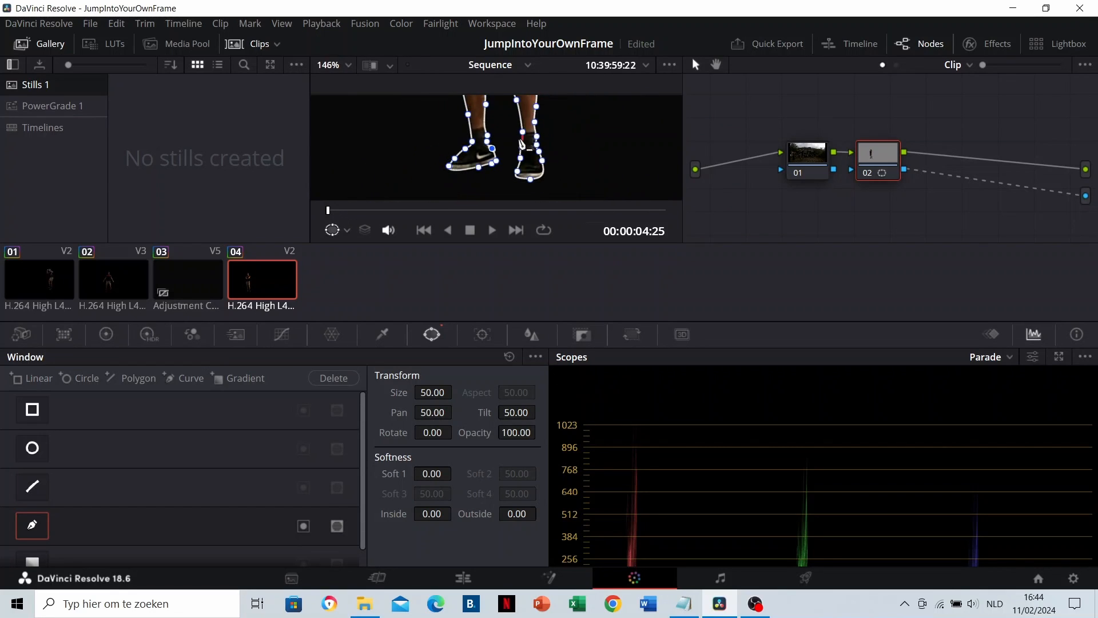
scroll(522, 143, "down", 5)
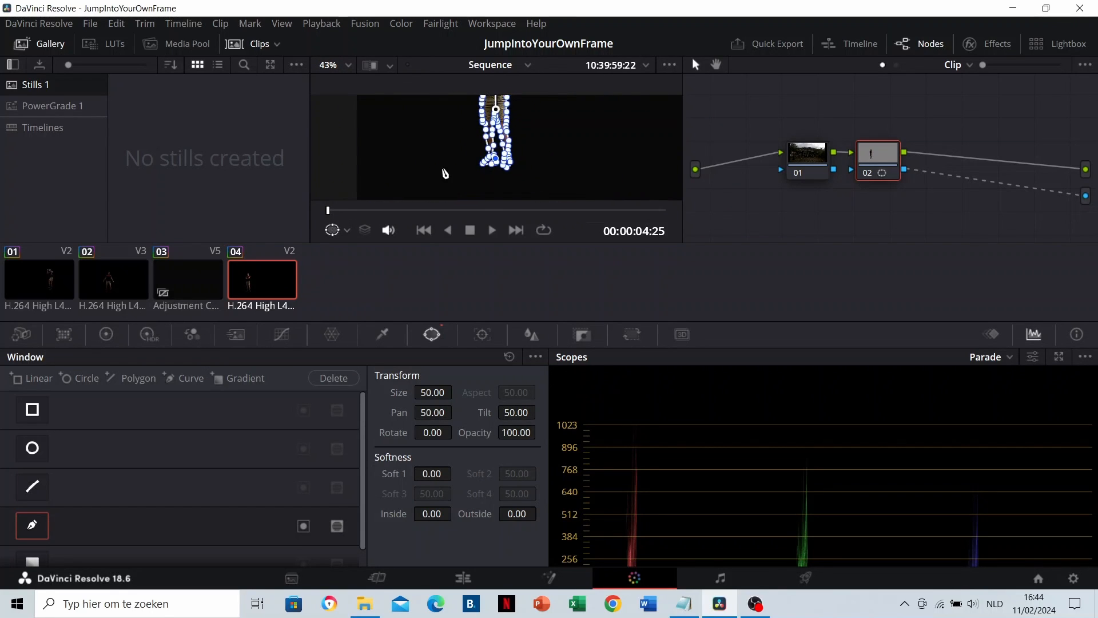
left_click(792, 153)
scroll(556, 146, "down", 2)
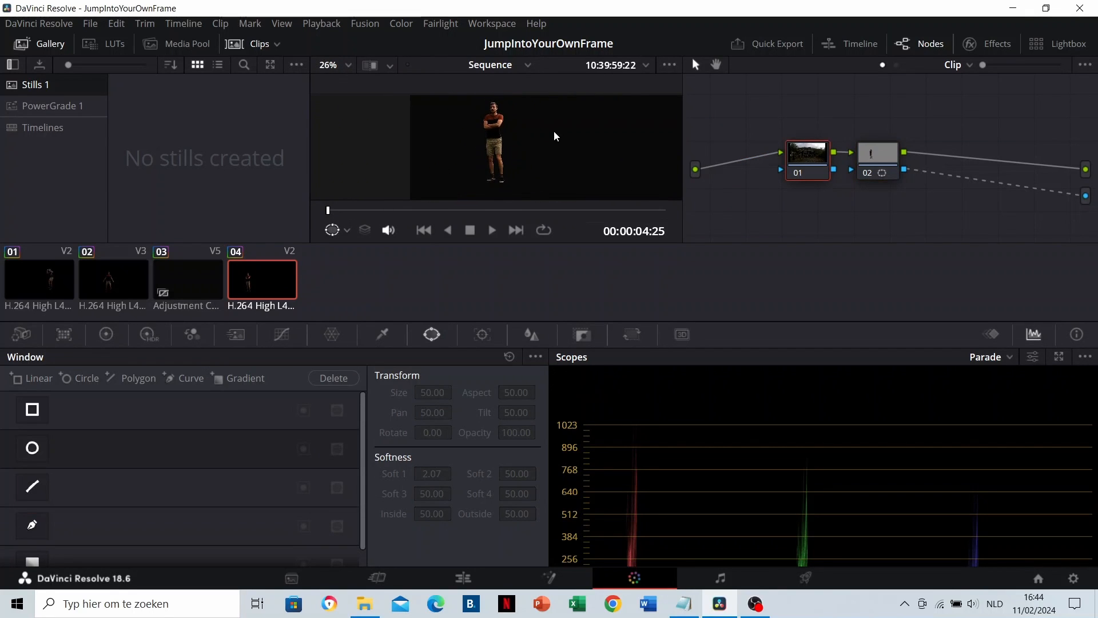
scroll(561, 140, "up", 1)
scroll(531, 189, "up", 3)
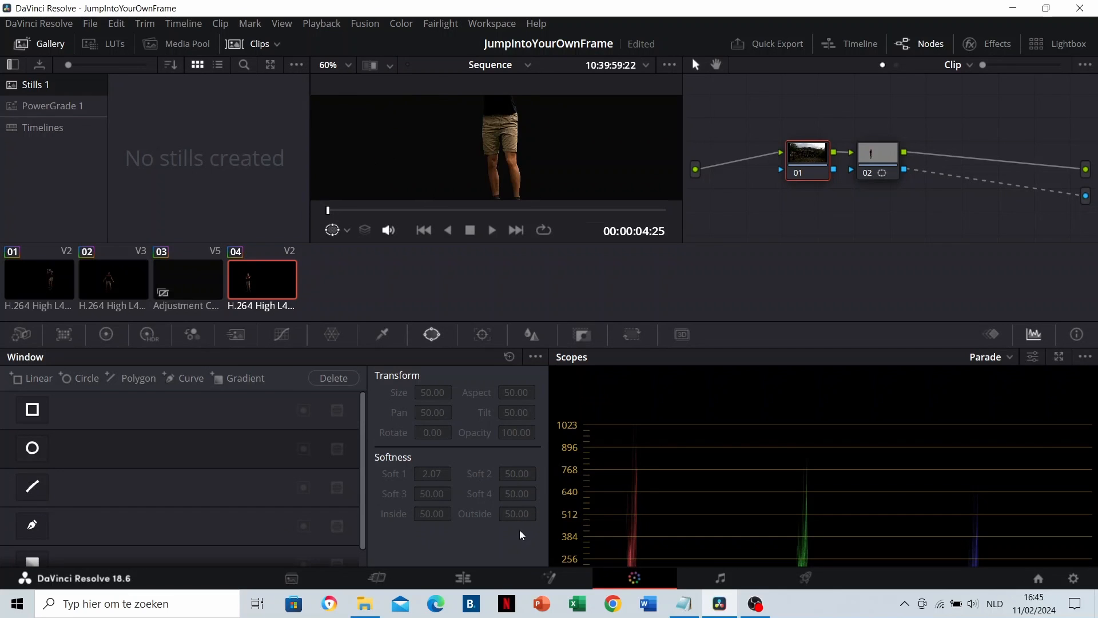
Step: Return to the Edit page, re-enable video track V1 and check the cutout over the background at 00:00:05:03
left_click(465, 581)
left_click(442, 461)
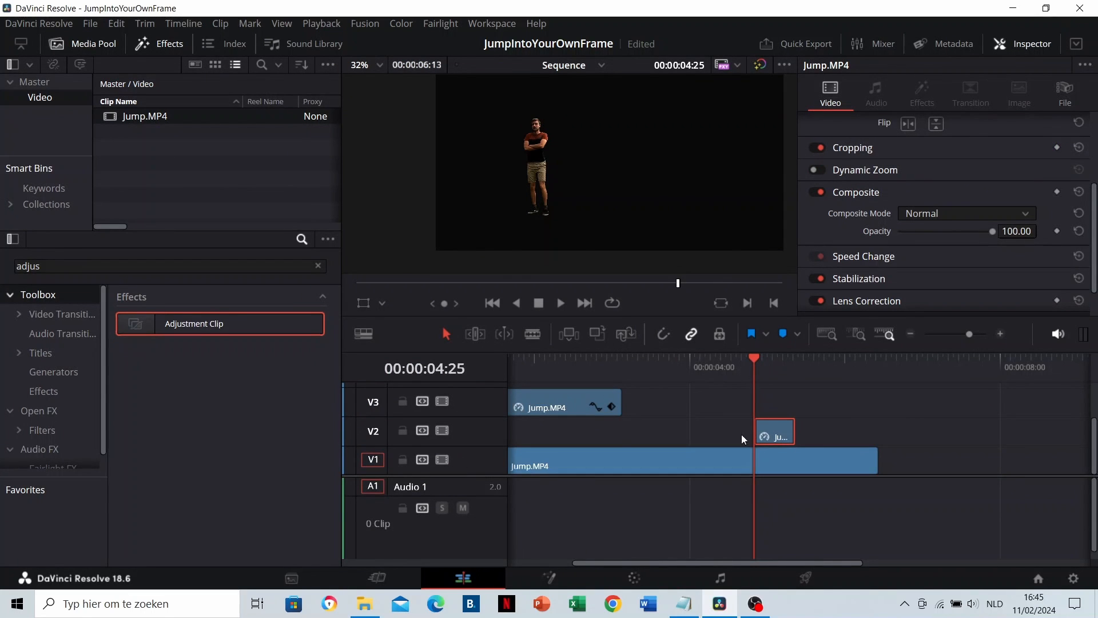
left_click(774, 365)
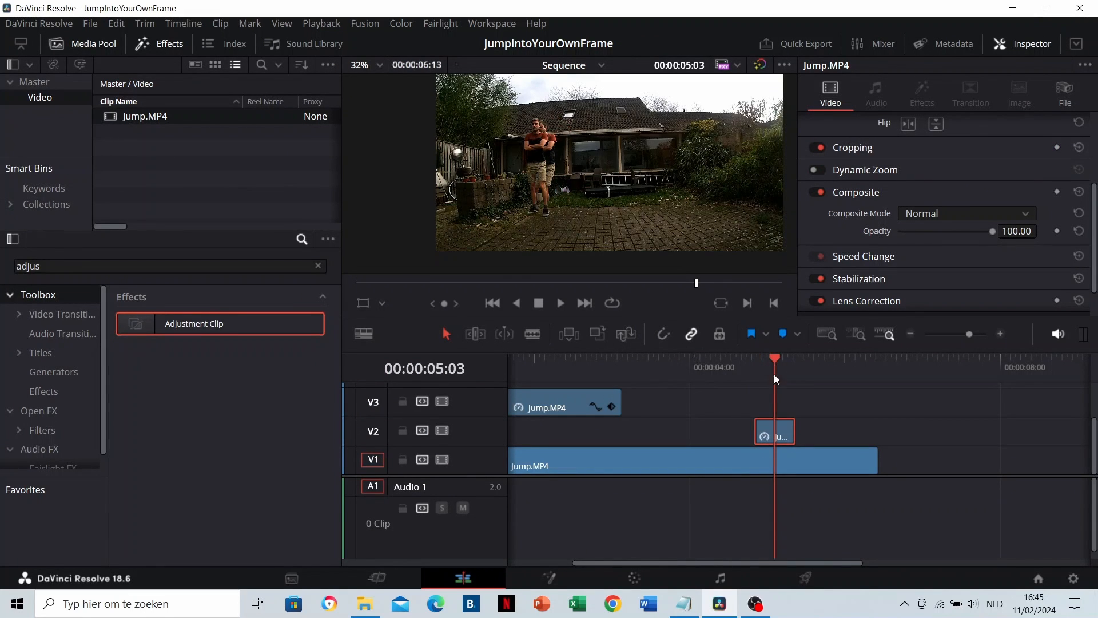
Step: Move the masked Jump.MP4 clip from V2 to V4 and extend its start to the beginning of the timeline
left_click(727, 369)
left_click_drag(756, 432, 690, 433)
scroll(757, 428, "down", 5)
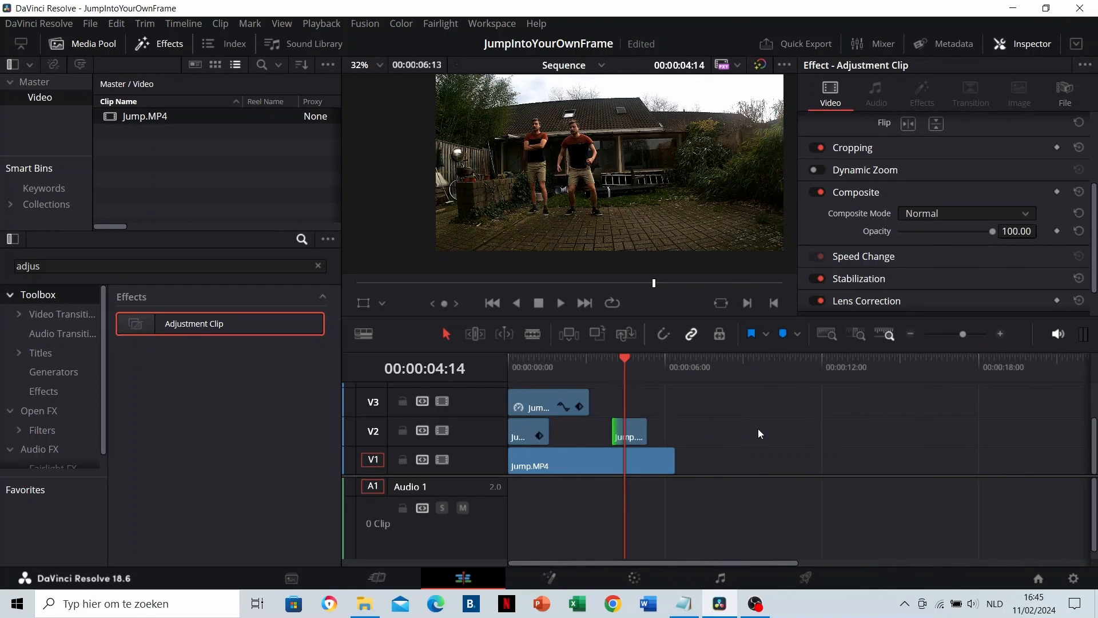
scroll(744, 436, "up", 3)
scroll(702, 414, "up", 1)
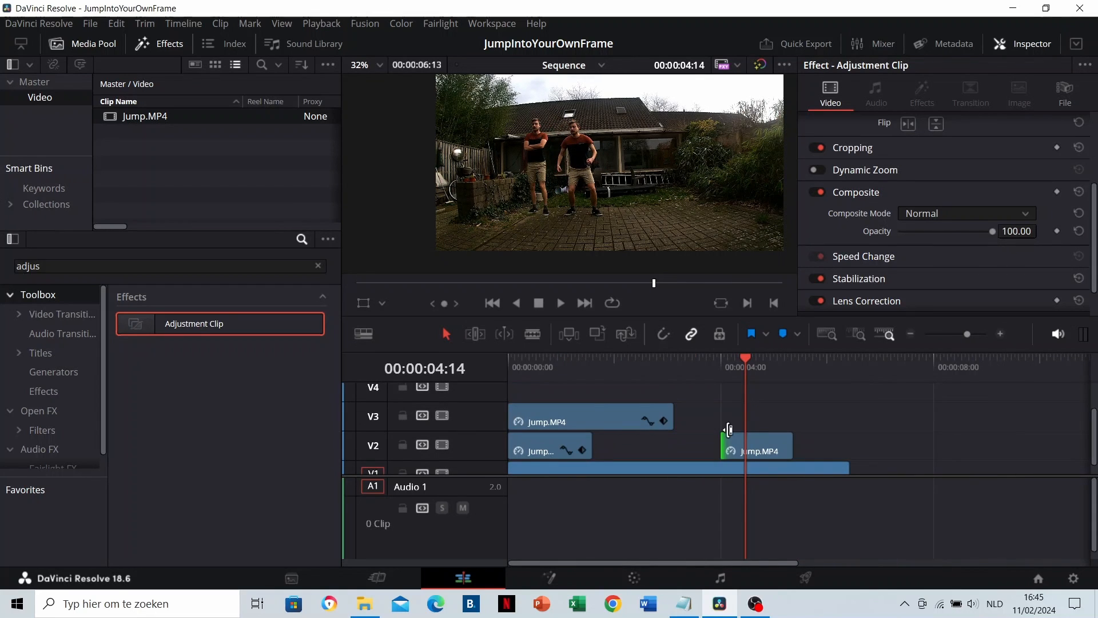
left_click_drag(742, 439, 474, 433)
scroll(742, 400, "up", 1)
Step: Play back the end of the extended Jump.MP4 clip on V4 and set the clip's opacity to 75
left_click(780, 359)
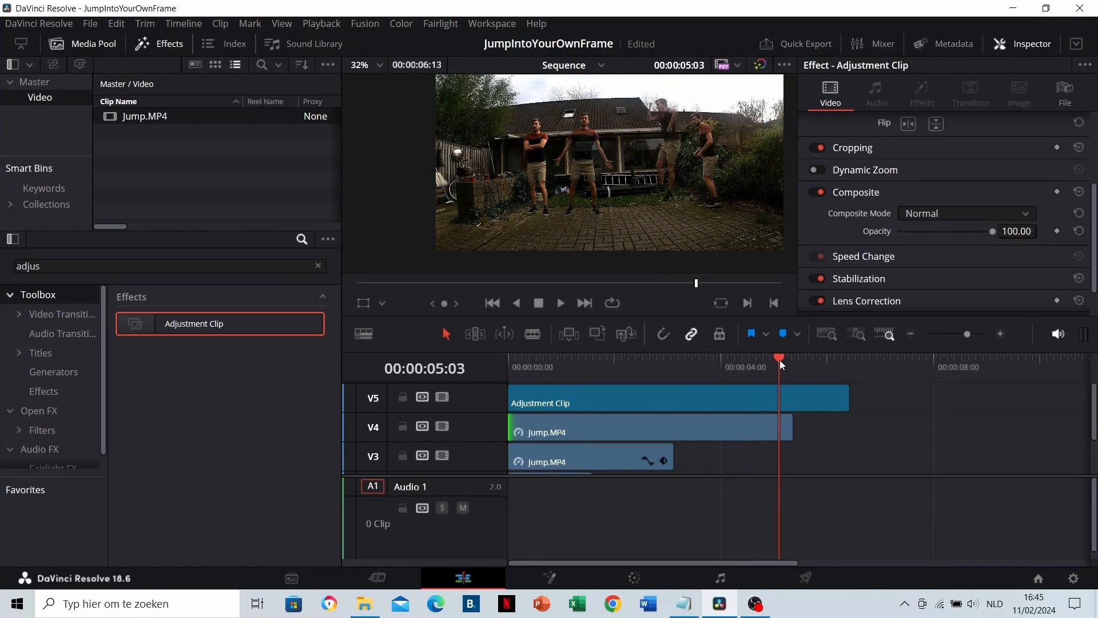
key("space")
left_click(742, 366)
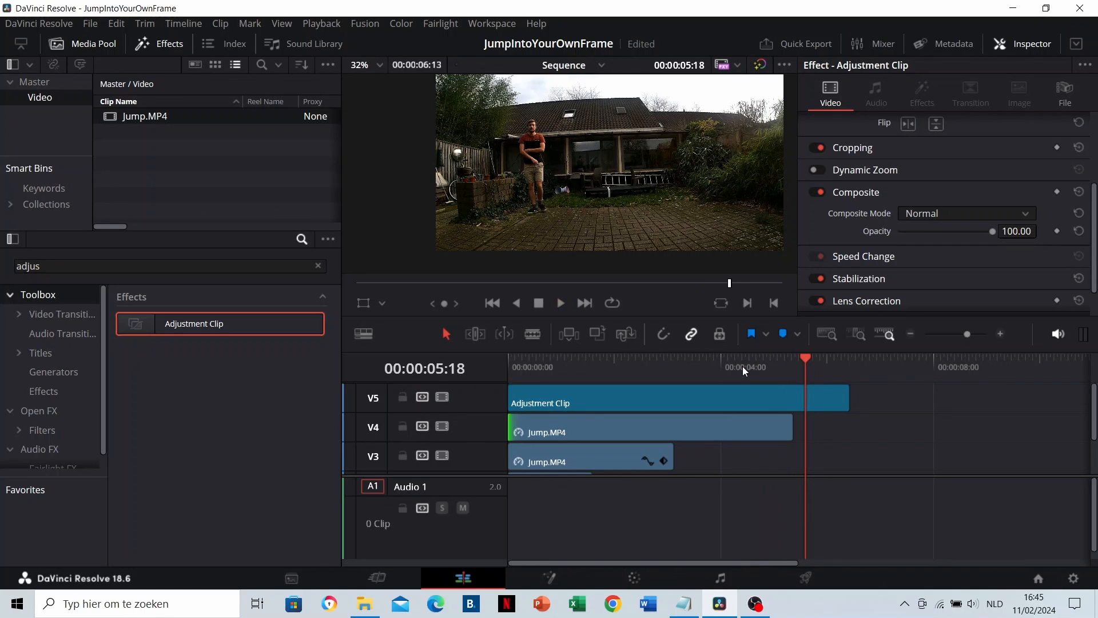
left_click(729, 366)
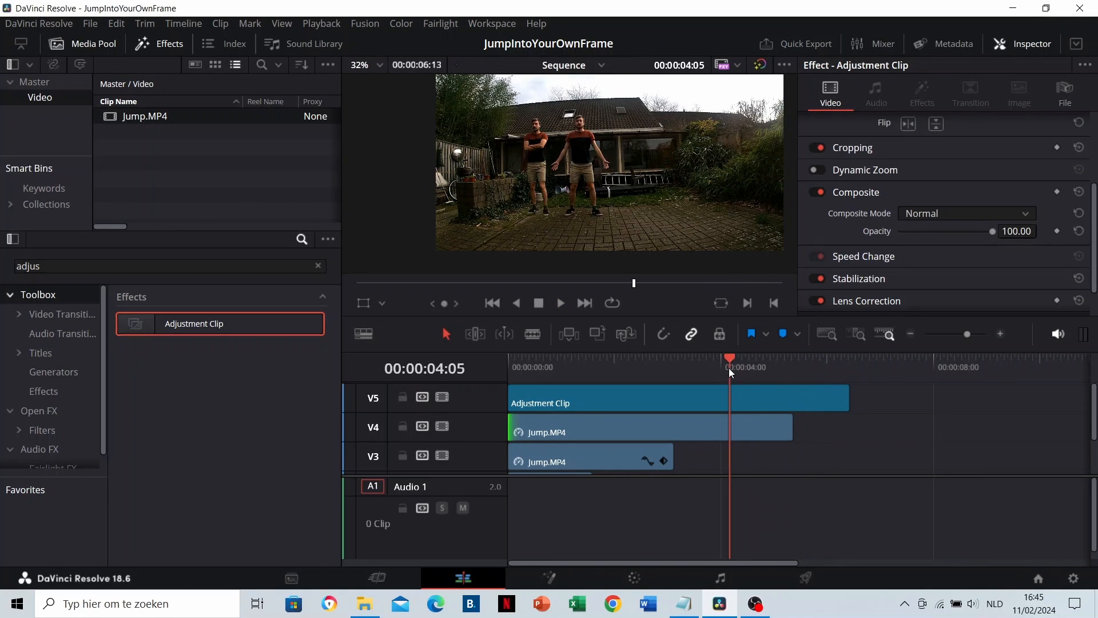
left_click(705, 426)
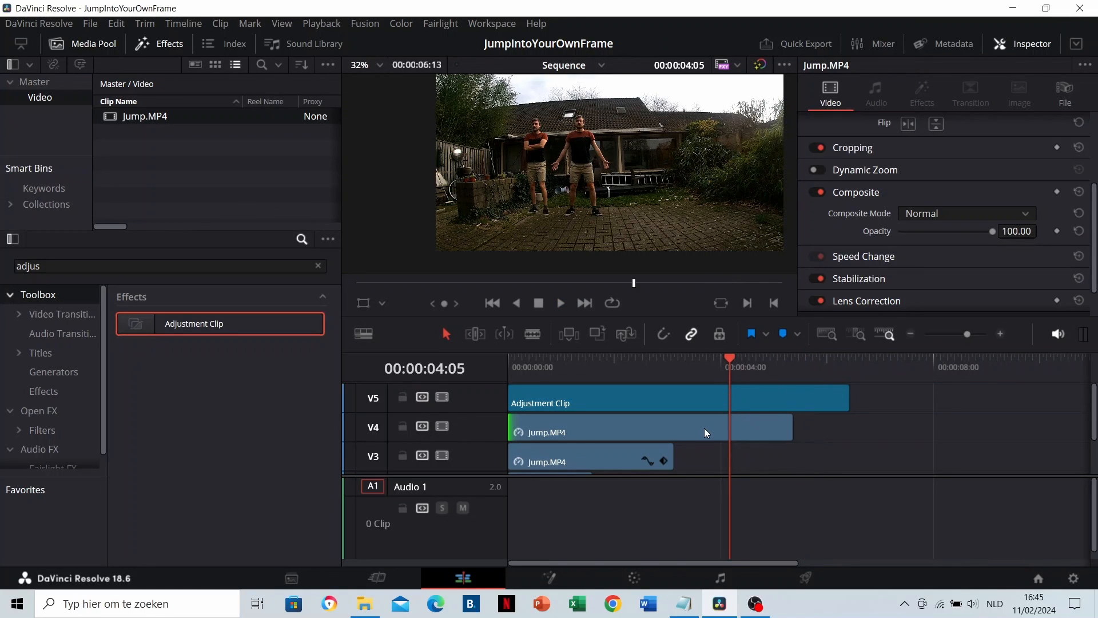
left_click(1009, 228)
type("75")
key("Return")
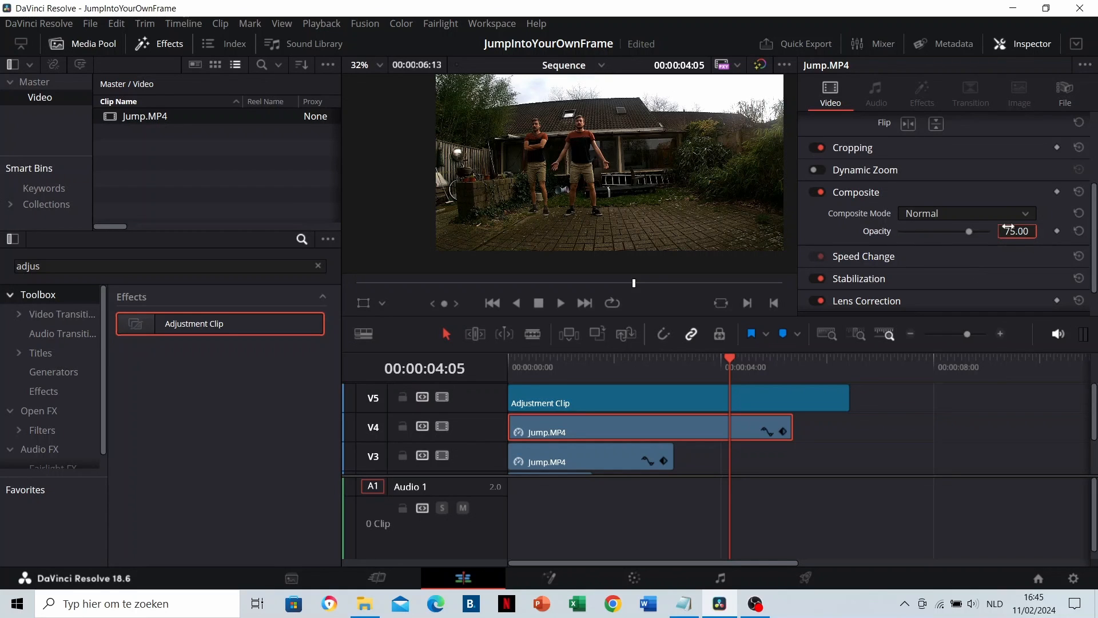
Step: Play back the sequence from the start and check the jumps into each semi-transparent figure
left_click(511, 372)
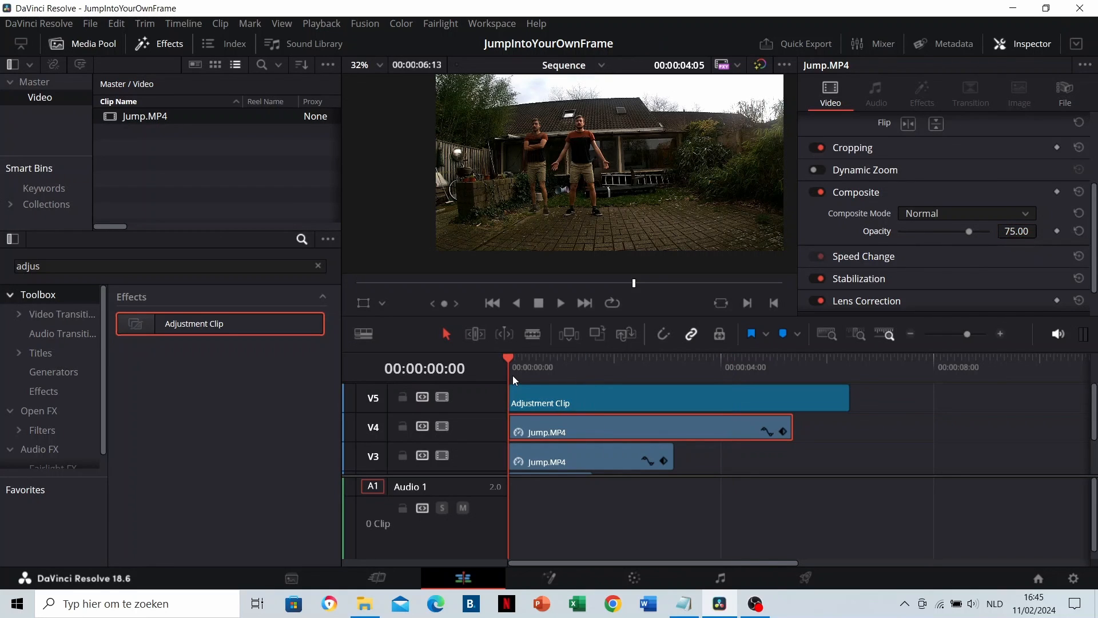
left_click(513, 366)
key("space")
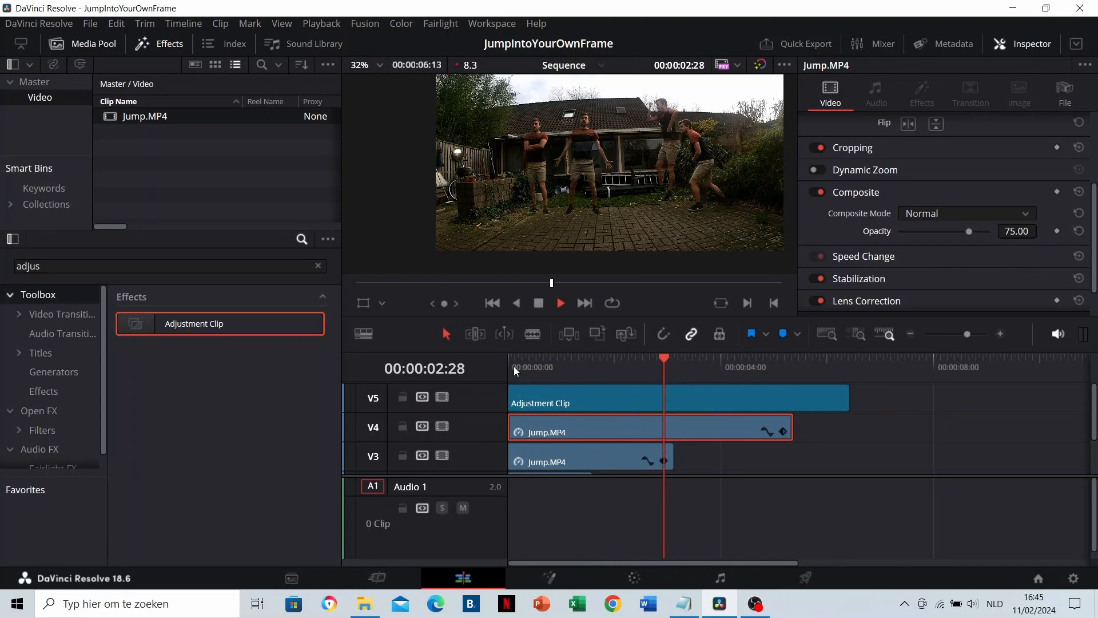
left_click(513, 367)
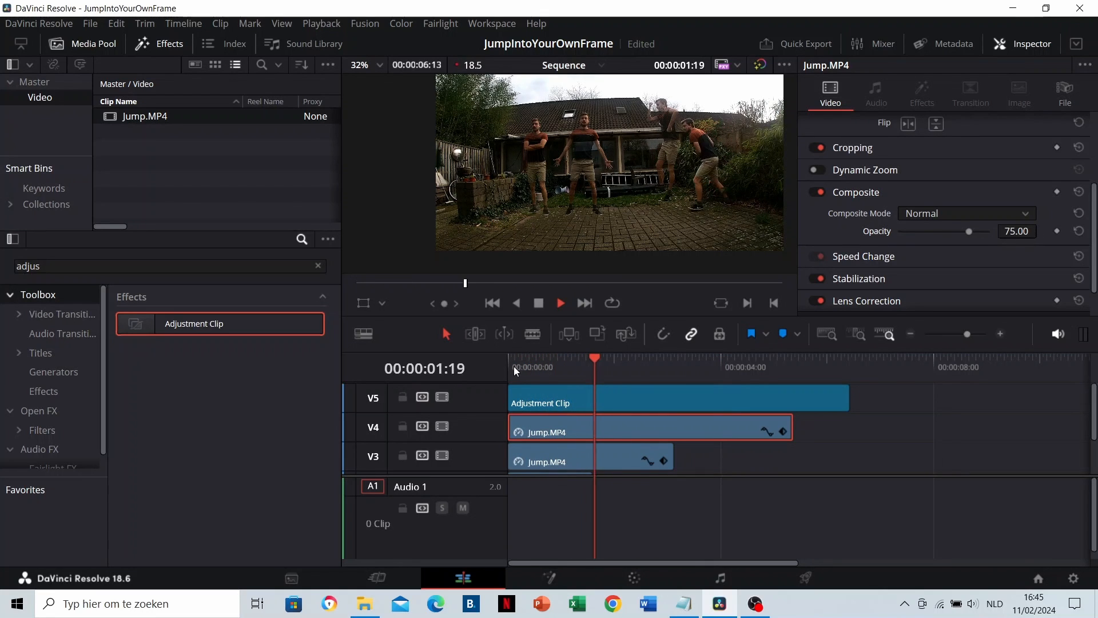
left_click(623, 364)
left_click(623, 364)
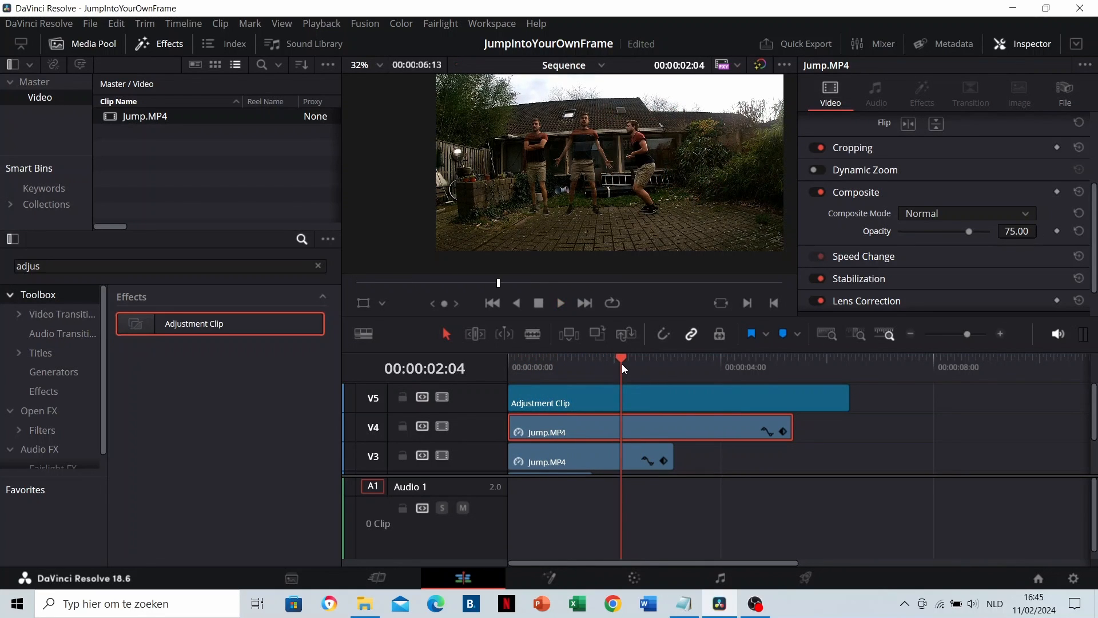
left_click(558, 366)
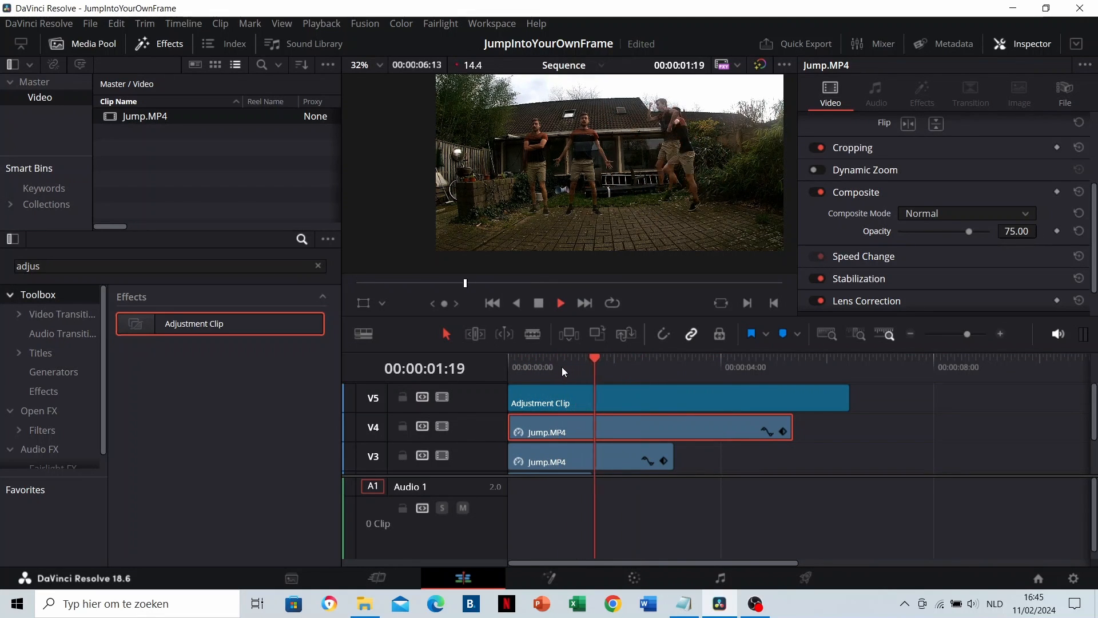
left_click(661, 368)
left_click(648, 367)
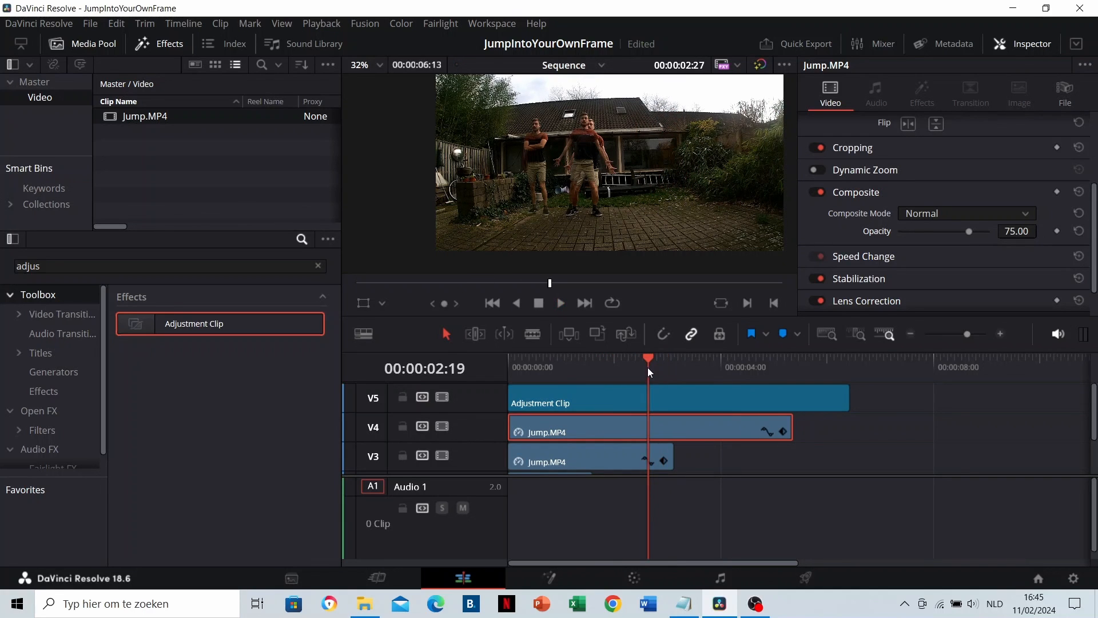
left_click(749, 364)
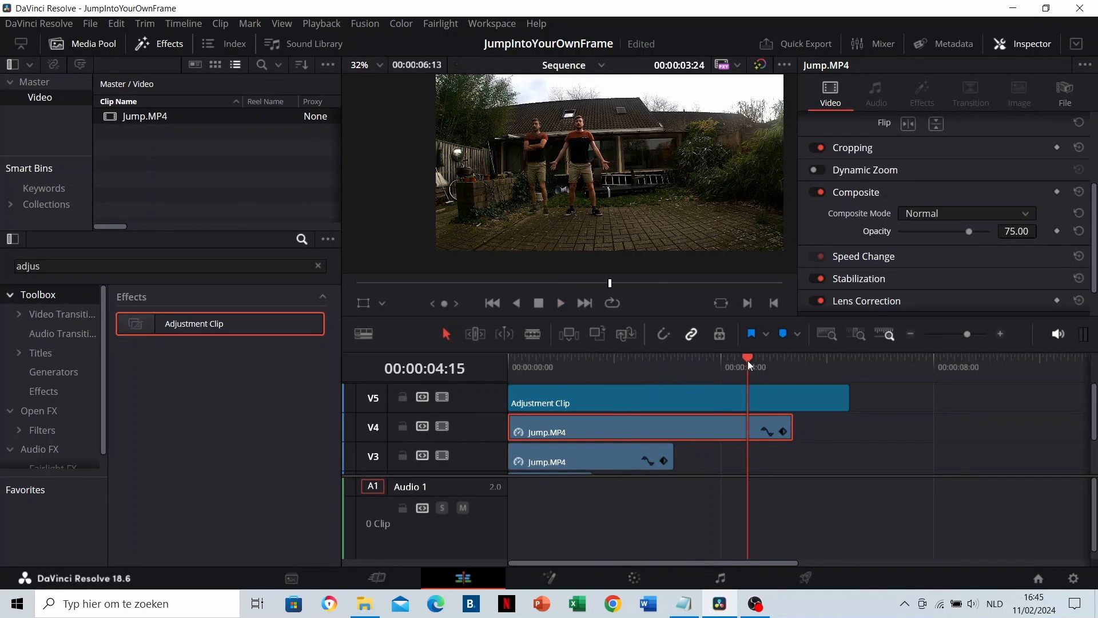
key("space")
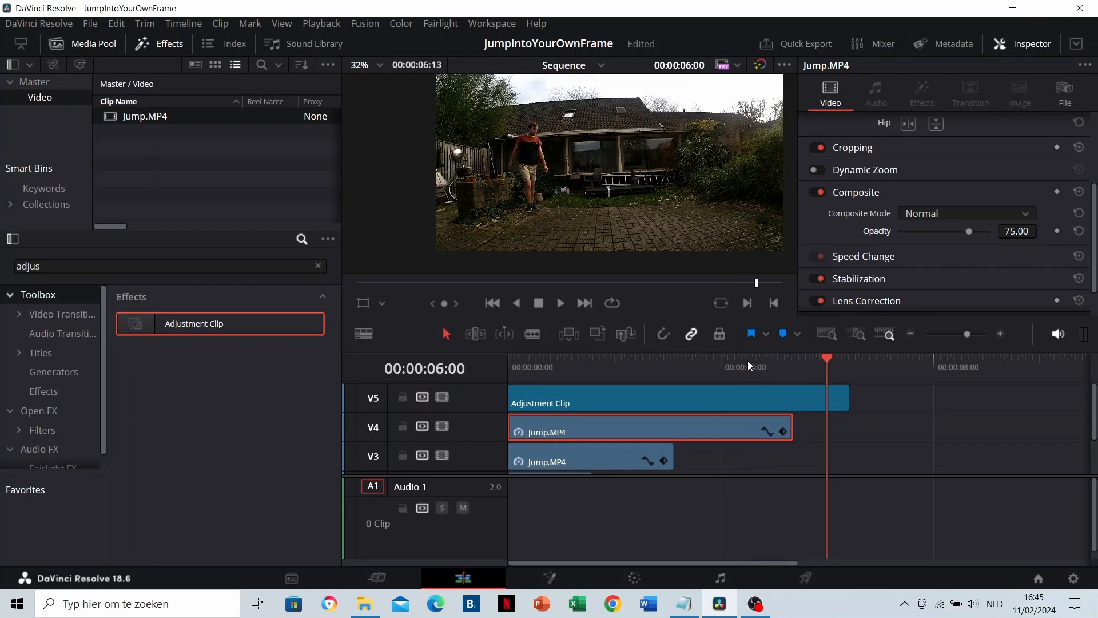
key("Home")
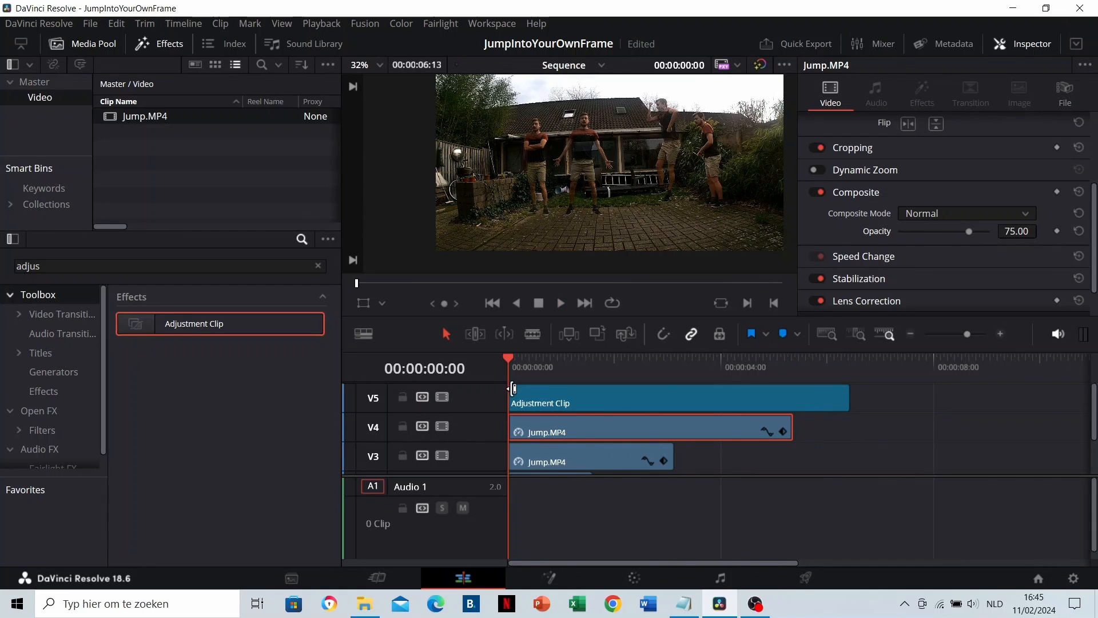
left_click_drag(534, 373, 470, 379)
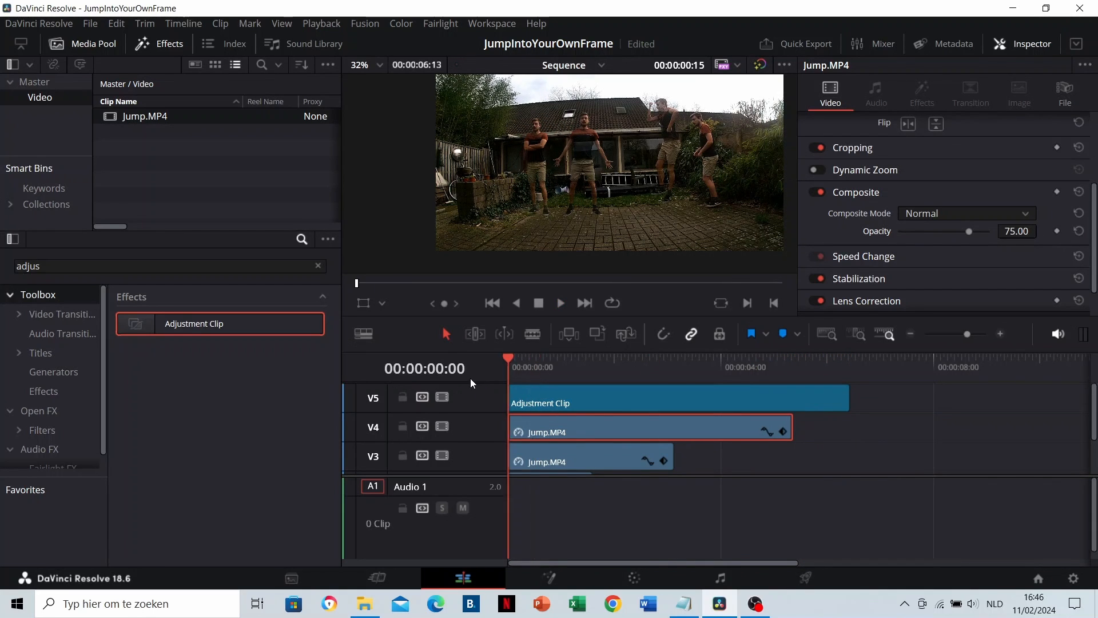
key("space")
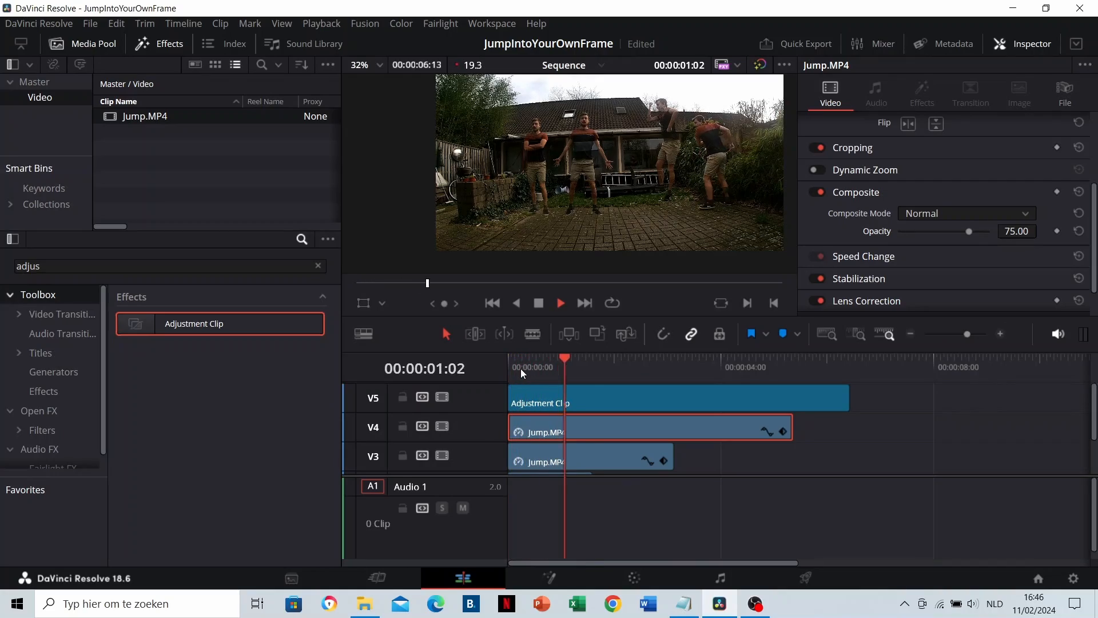
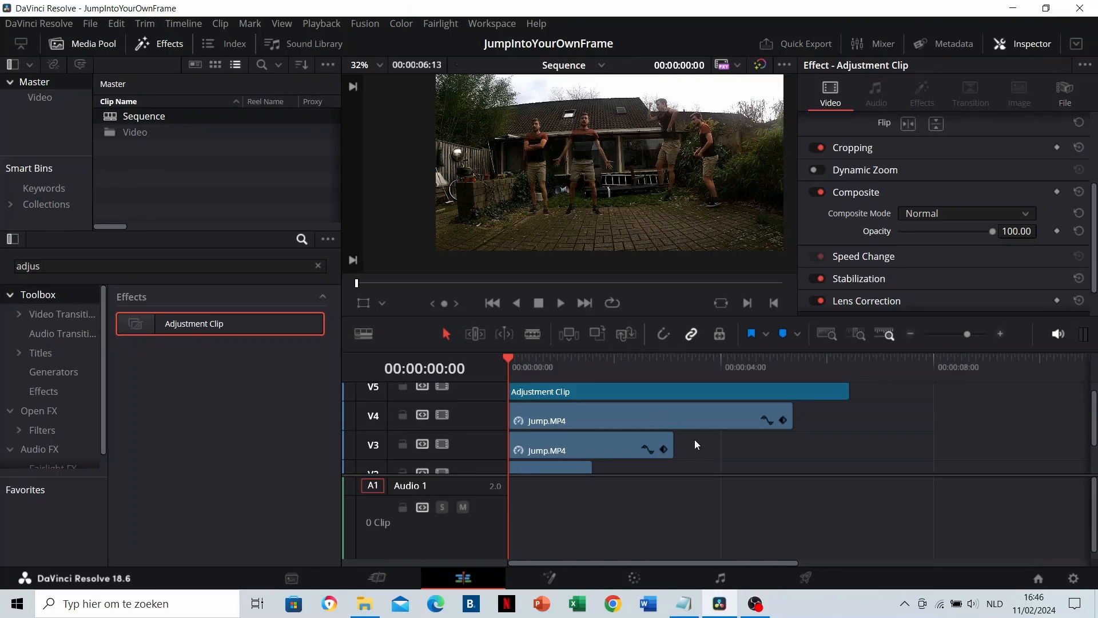
Step: Rename the timeline in the Master bin to Sequence_01
left_click(158, 120)
left_click(172, 119)
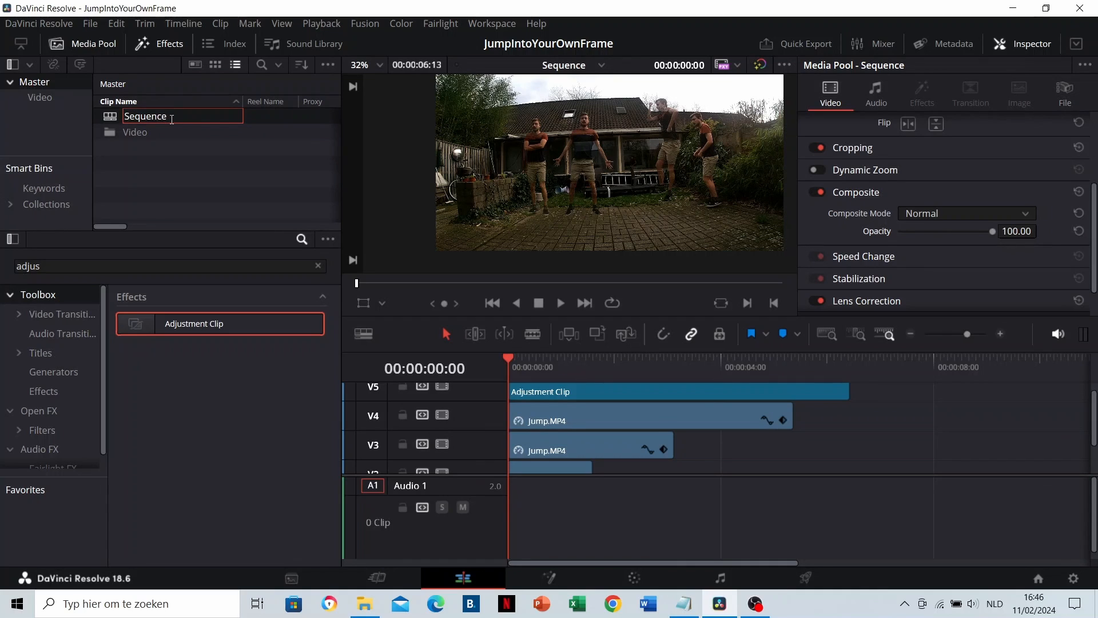
type("_01")
key("Return")
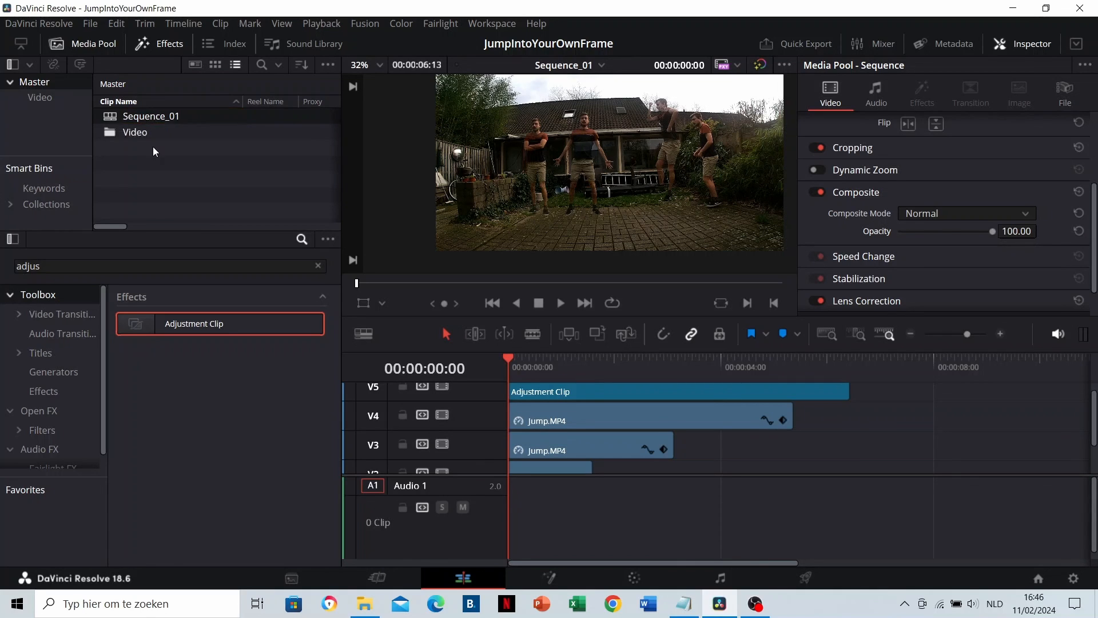
Step: Duplicate the Sequence_01 timeline within the Master bin
left_click(153, 148)
left_click(154, 115)
left_click(163, 122)
left_click(116, 119)
key("ctrl+v")
left_click(139, 167)
Step: Rename the duplicated timeline to Sequence_02
left_click(156, 129)
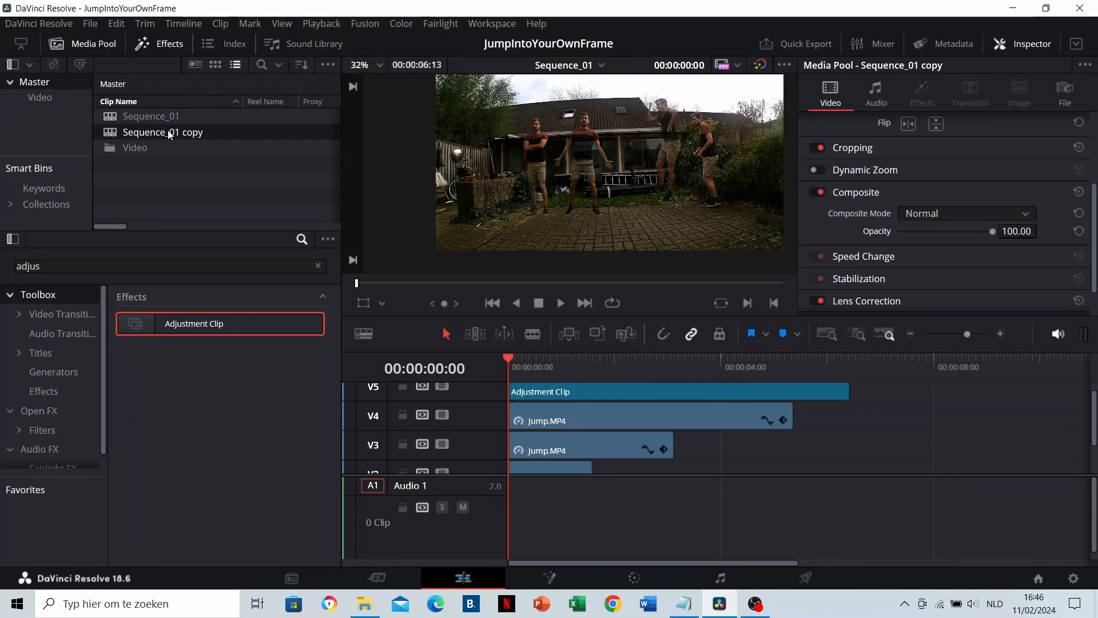
left_click(169, 130)
left_click(181, 132)
left_click_drag(176, 132, 221, 131)
type("2")
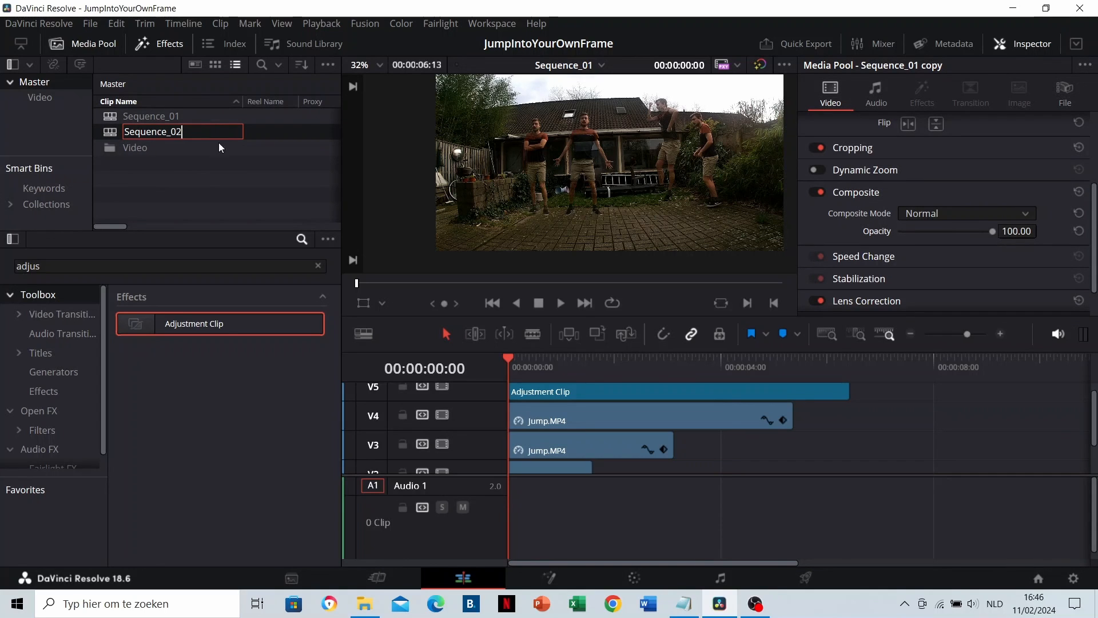
key("Return")
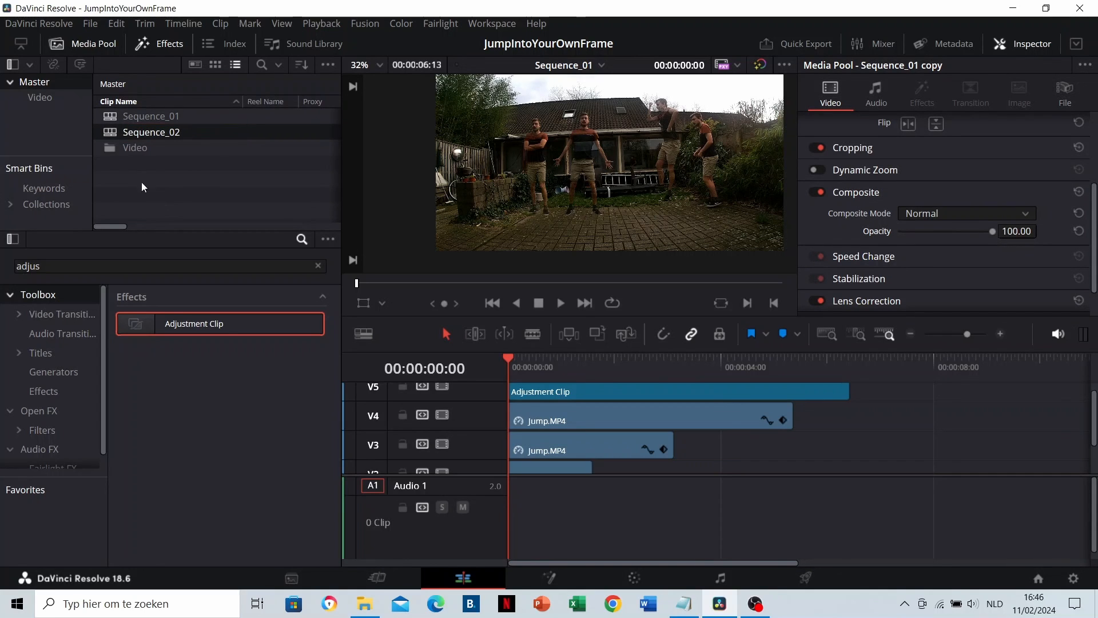
Step: Open the Sequence_02 timeline and enable stacked timelines so the open sequences are available as tabs
double_click(116, 131)
left_click(362, 335)
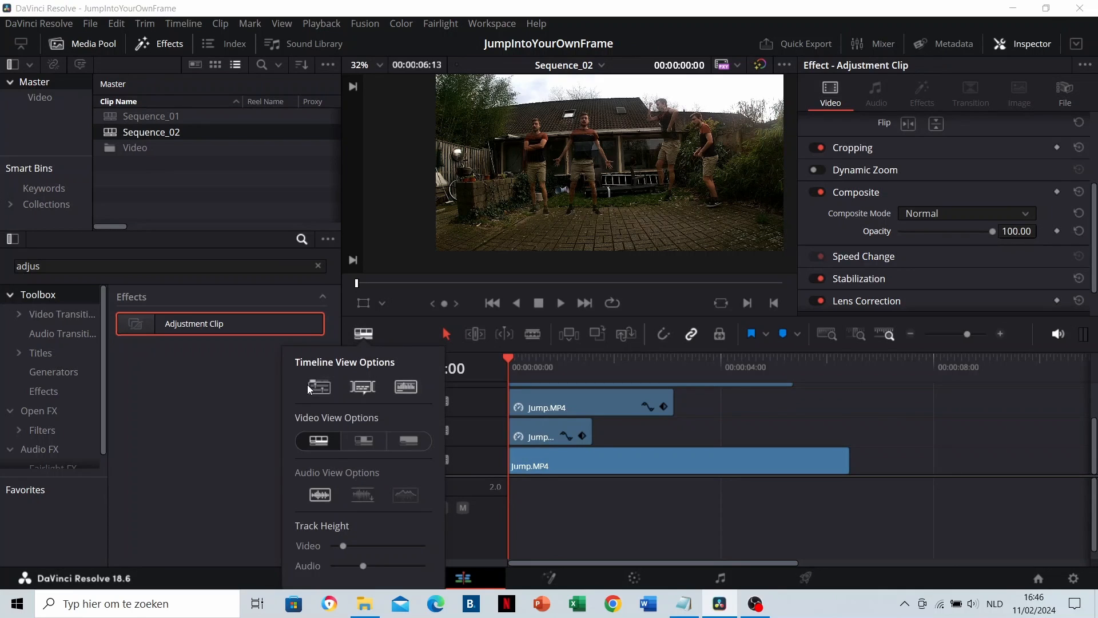
left_click(315, 389)
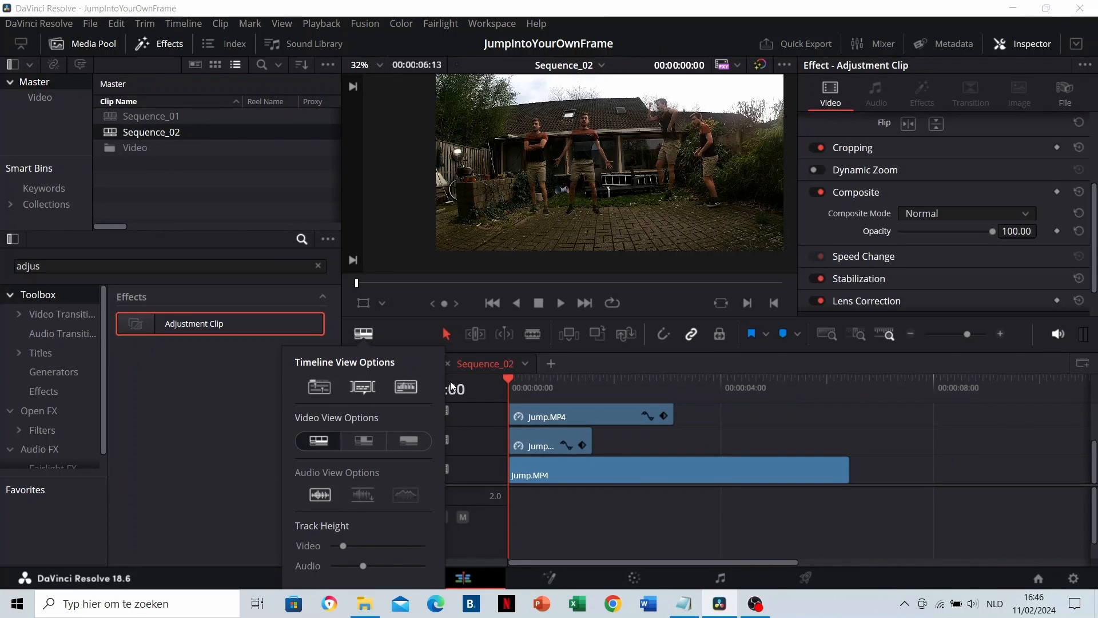
left_click(323, 385)
left_click(327, 383)
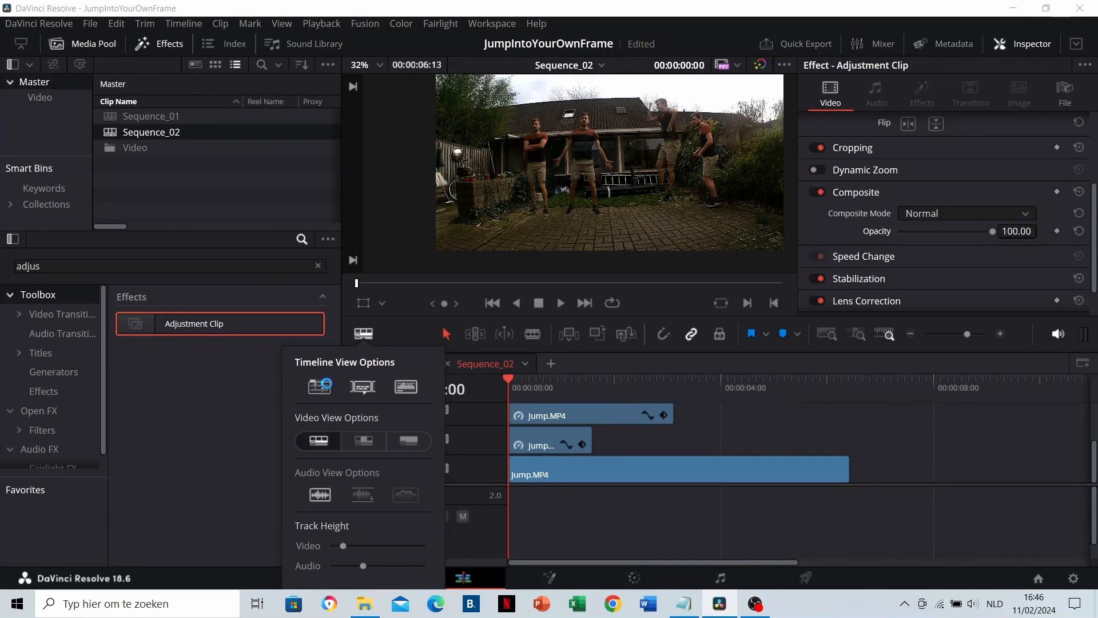
left_click(582, 386)
Step: Return the playhead to the start of Sequence_02 and enlarge the video track area to show the layered clips
left_click(547, 386)
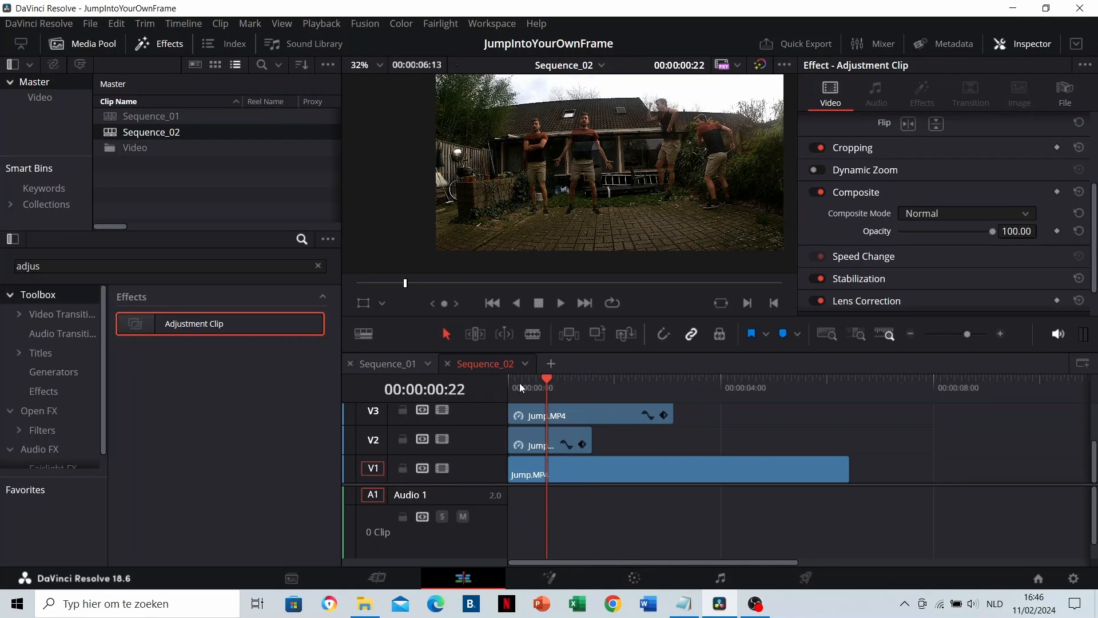
left_click_drag(520, 383, 501, 385)
scroll(596, 424, "up", 1)
scroll(596, 423, "up", 2)
scroll(602, 424, "down", 1)
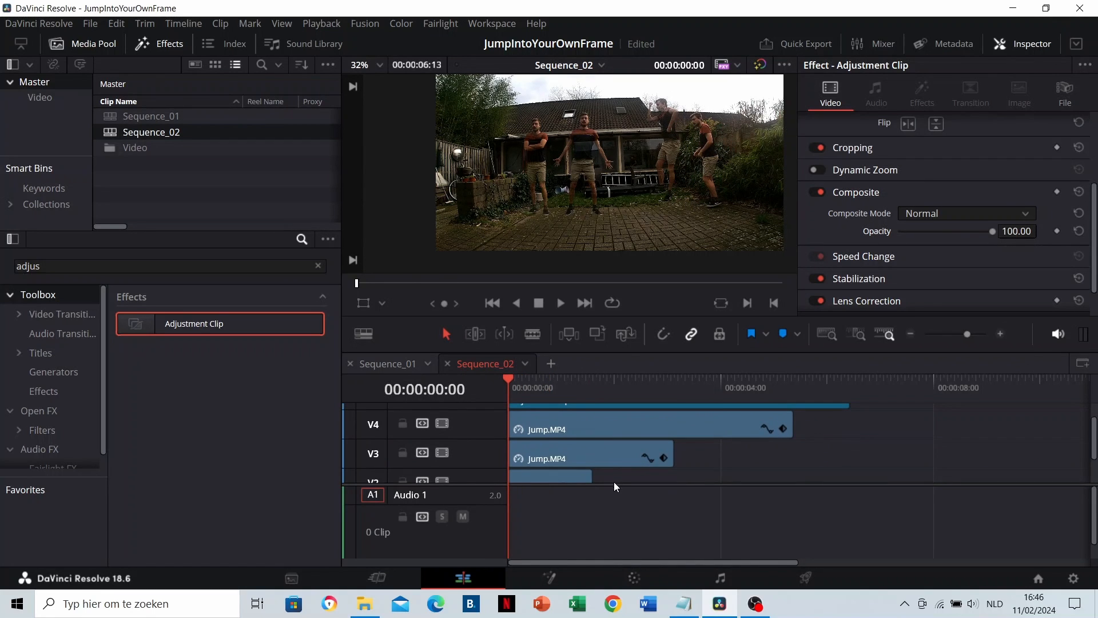
left_click_drag(613, 485, 609, 540)
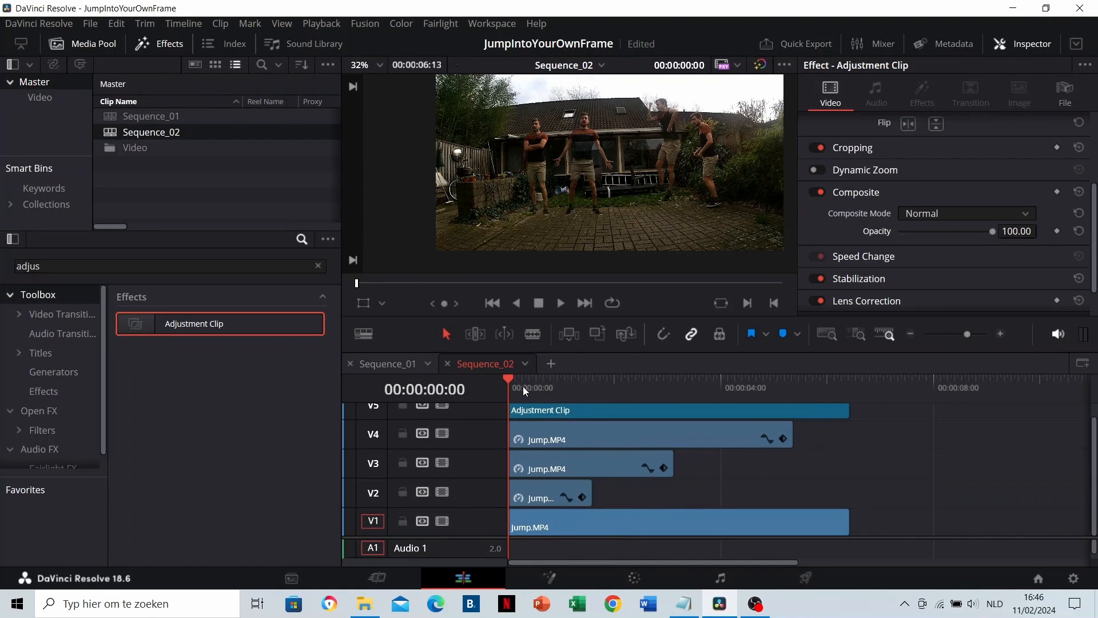
Step: Trim the start of the V3 clip to 00:00:01:18, where the V2 clip ends
left_click_drag(524, 386, 592, 398)
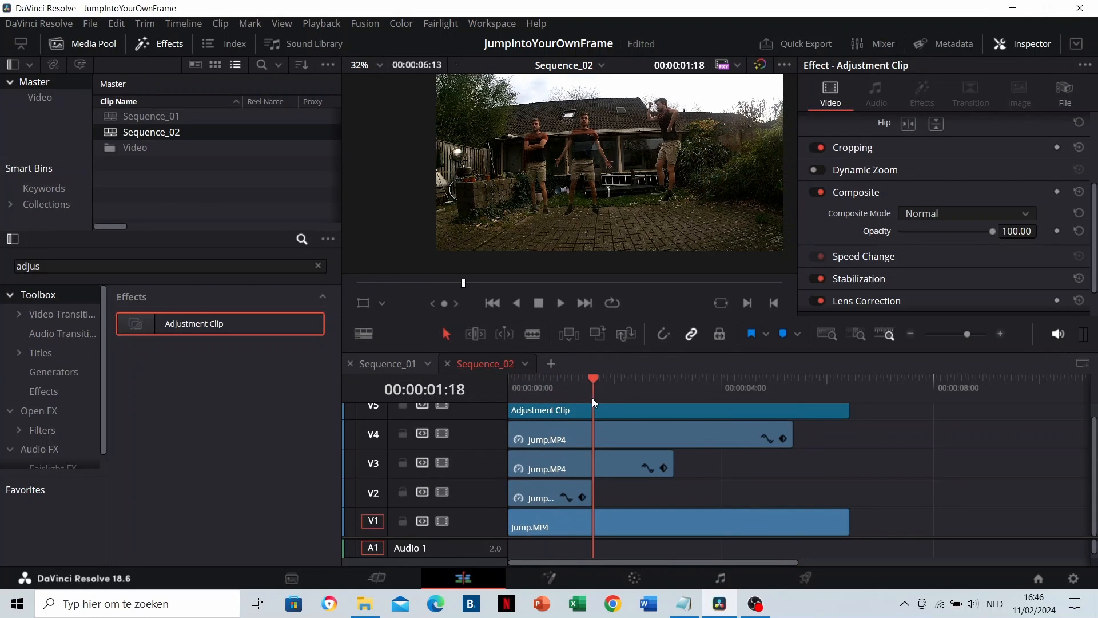
left_click(623, 469)
key("shift+[")
Step: Trim the start of the V4 clip to the point where the V3 clip ends
left_click(637, 434)
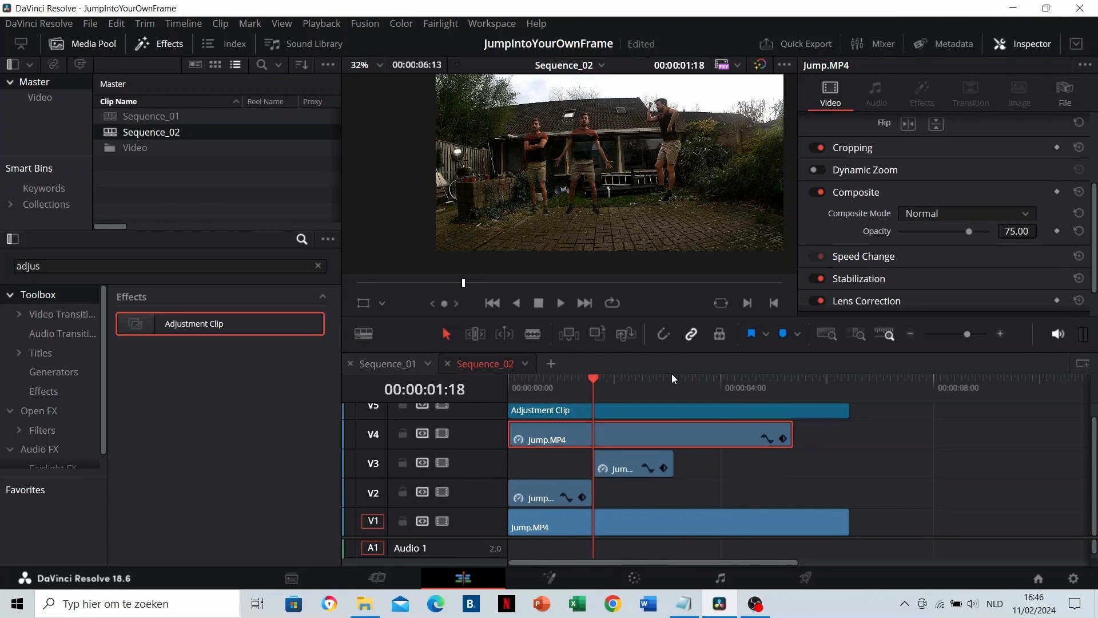
left_click(678, 383)
key("shift+[")
Step: Play back Sequence_02 from about 00:00:01:03 to check the successive appearance of the frozen figures
left_click(566, 384)
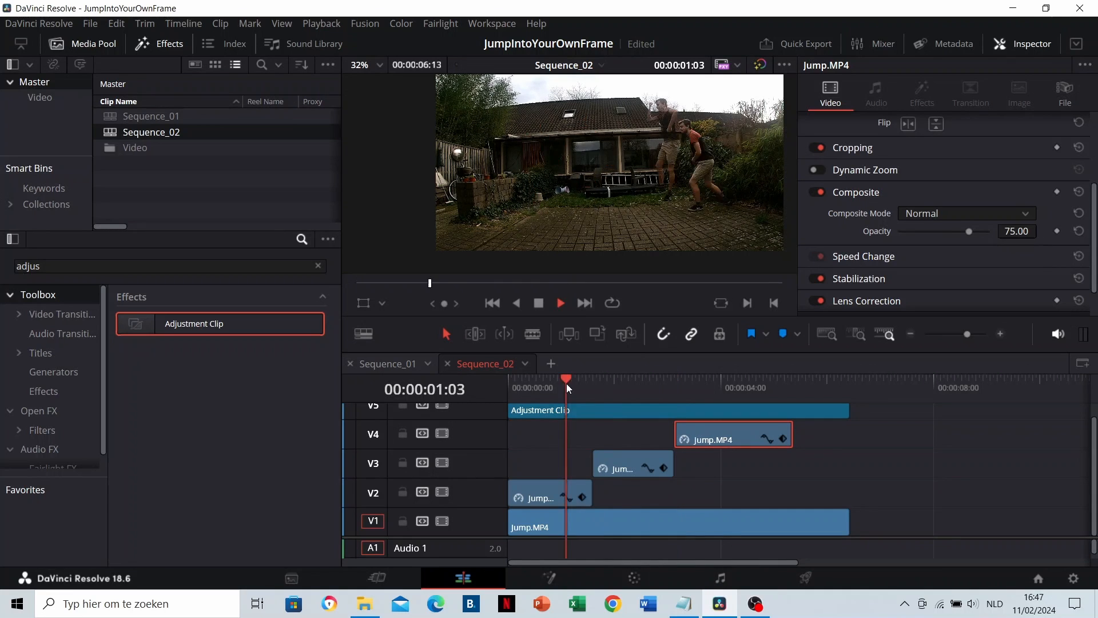
key("space")
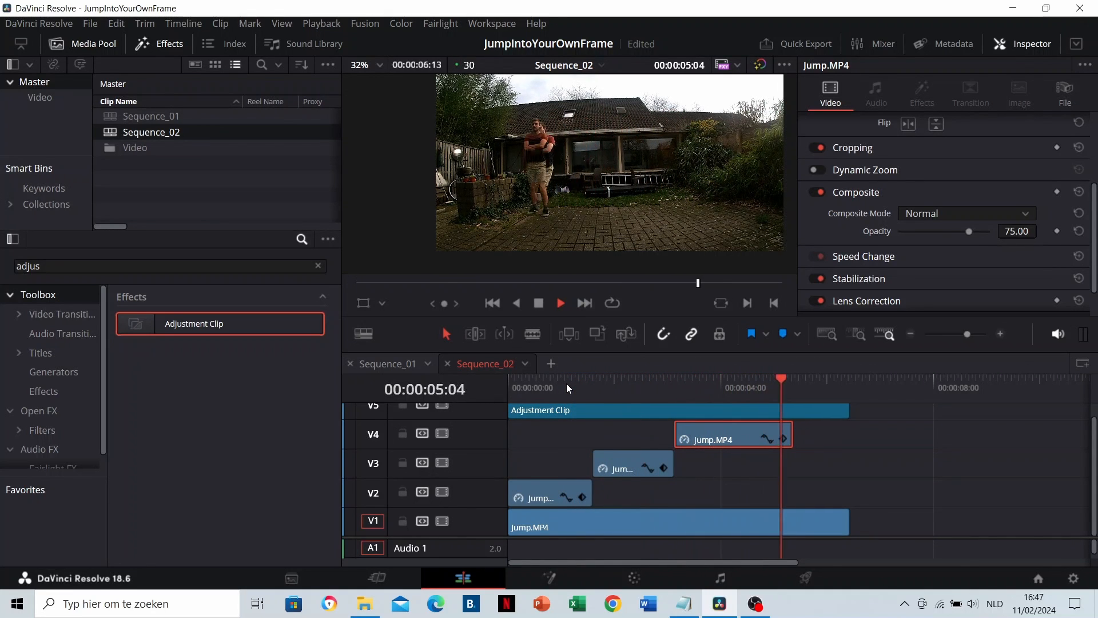
key("space")
Step: Trim the start of the V4 clip further to about 00:00:03:25 and increase the height of the video tracks
left_click_drag(677, 433, 713, 433)
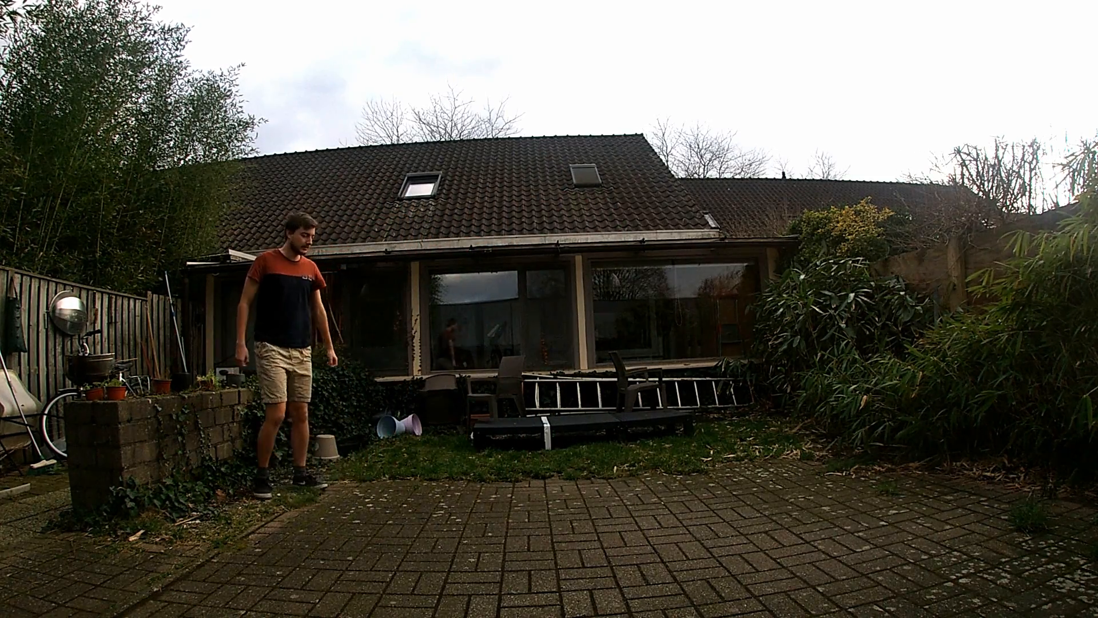
scroll(717, 444, "up", 5)
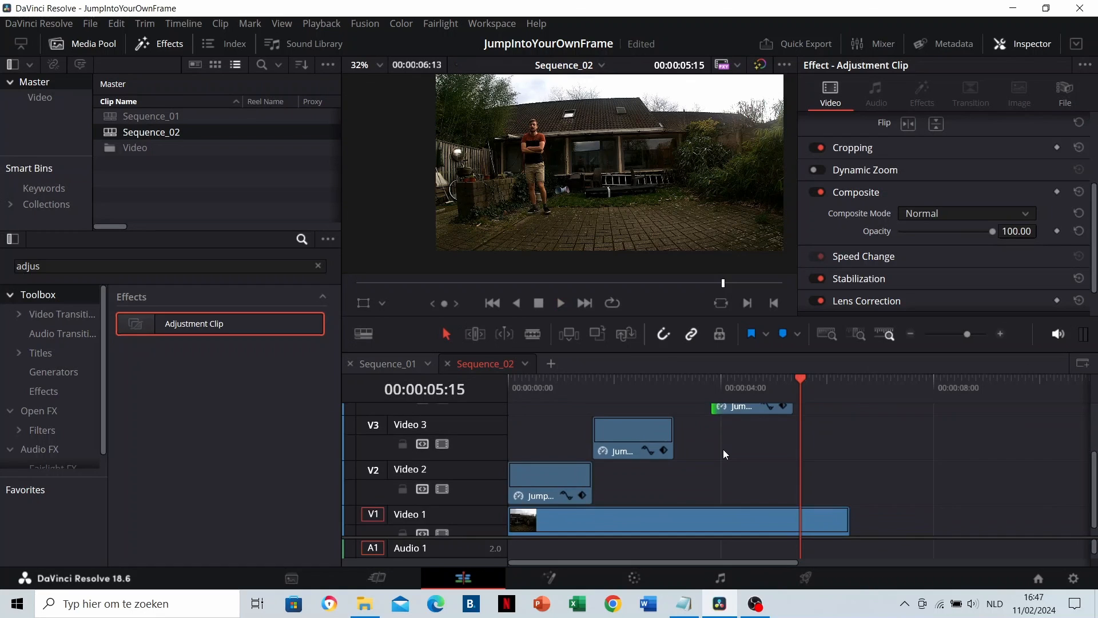
scroll(724, 450, "up", 3)
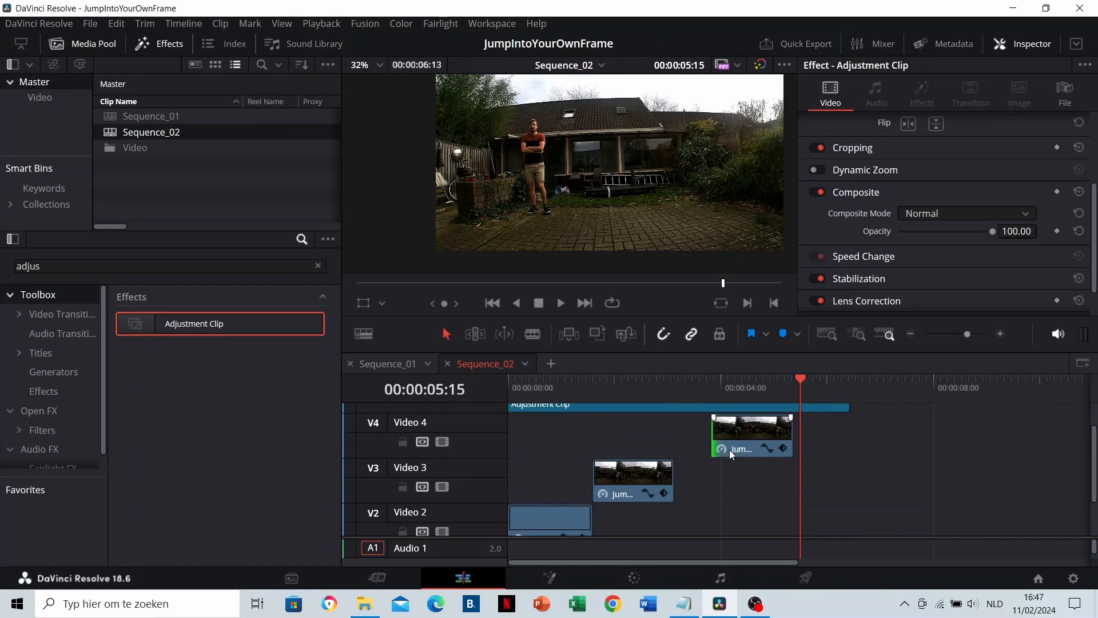
scroll(726, 447, "up", 2)
Step: Play back the section around the shortened V4 clip twice to check when its frozen figure appears
left_click(601, 389)
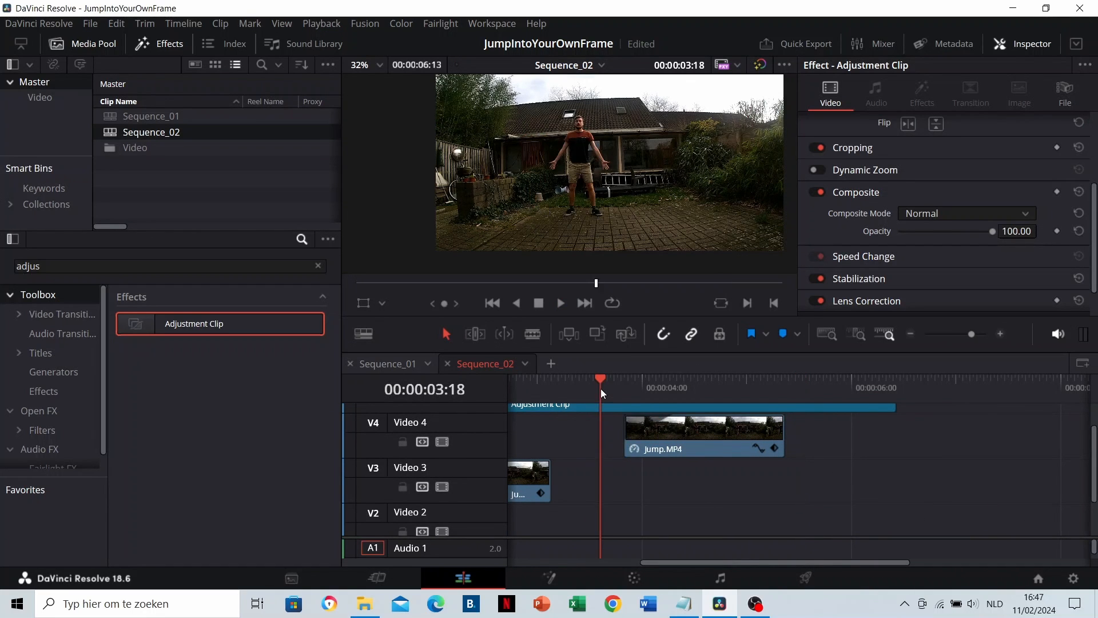
key("space")
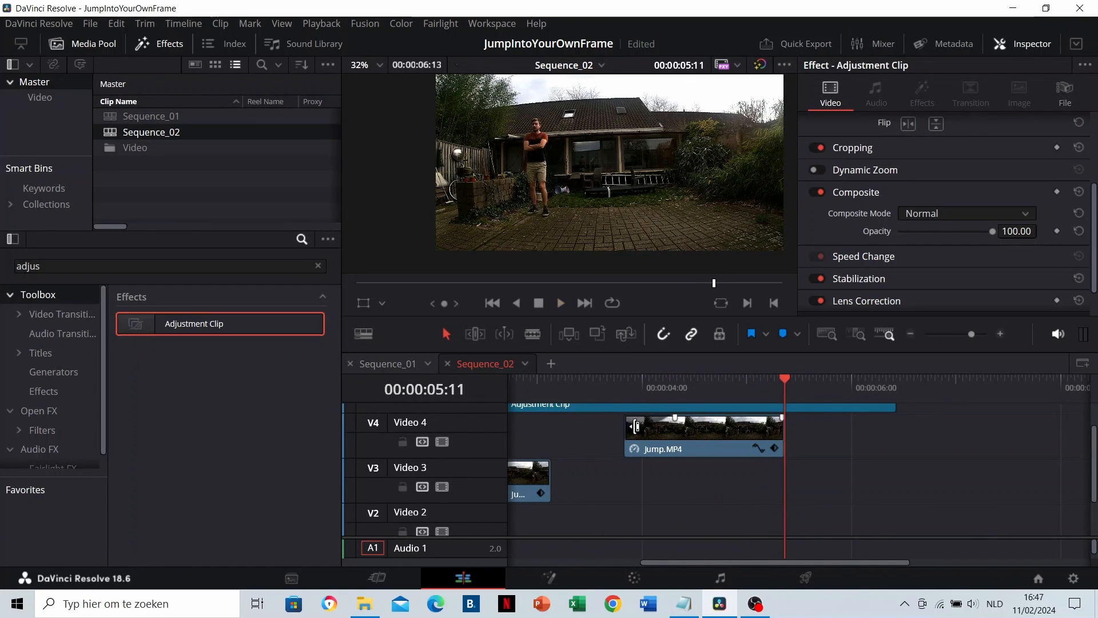
left_click(611, 380)
key("space")
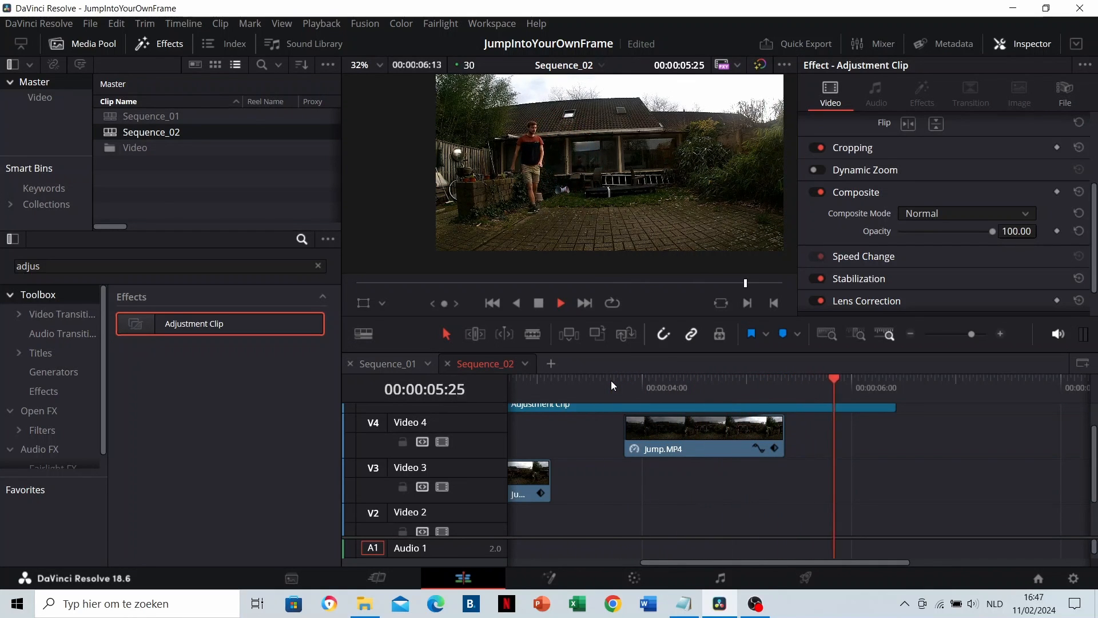
left_click(611, 380)
Step: Play back Sequence_02 from near its start to check the timing of all the frozen figures
scroll(681, 435, "down", 3)
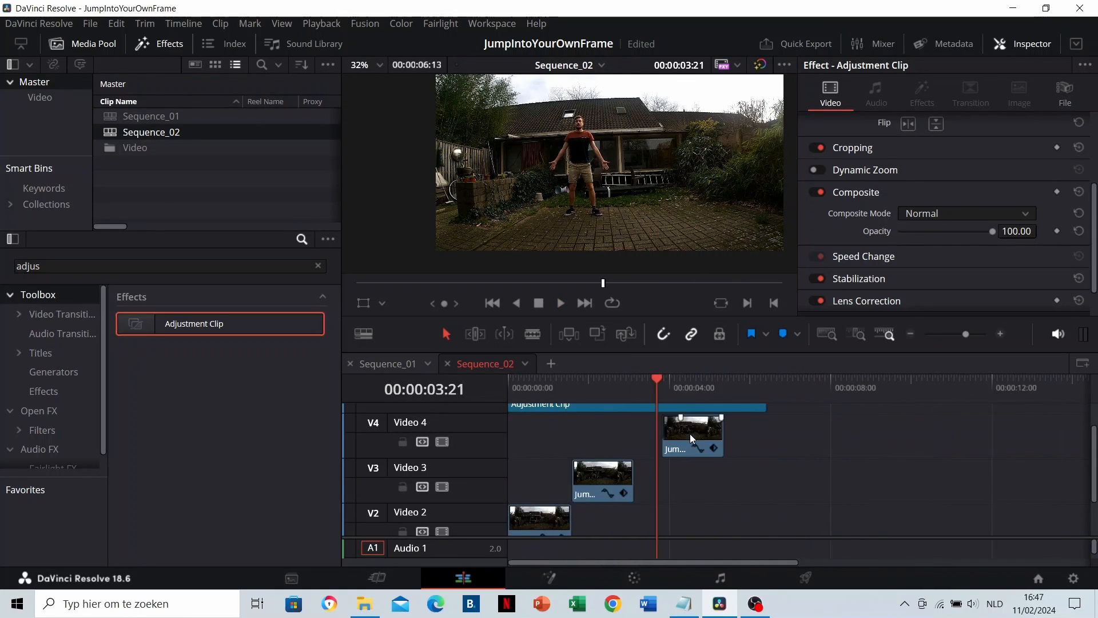
left_click_drag(531, 394, 552, 389)
key("space")
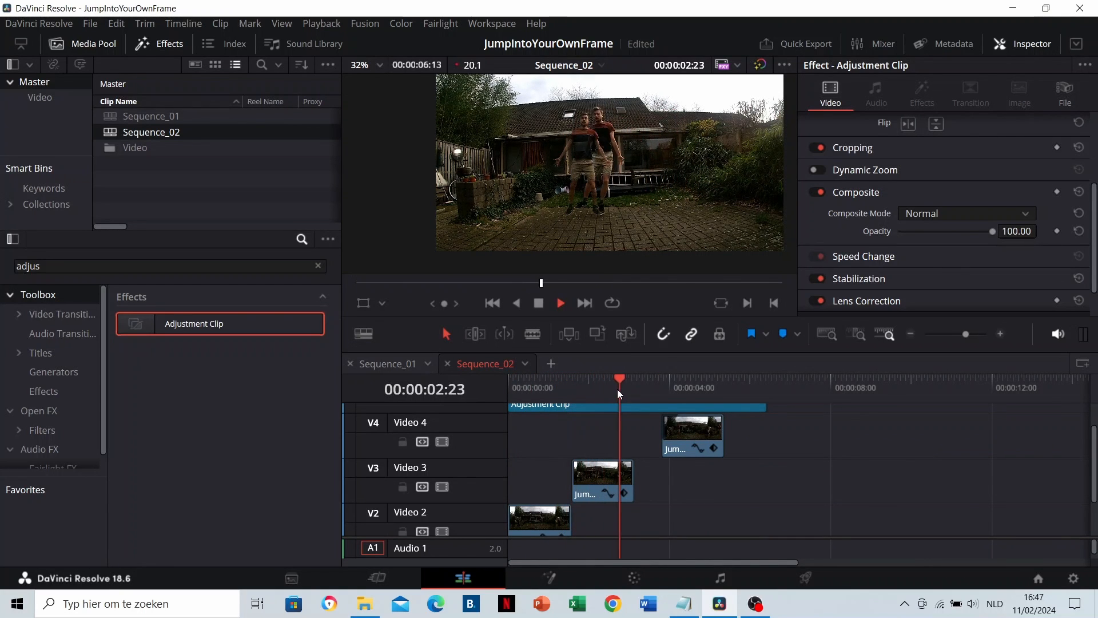
key("space")
scroll(681, 468, "up", 2)
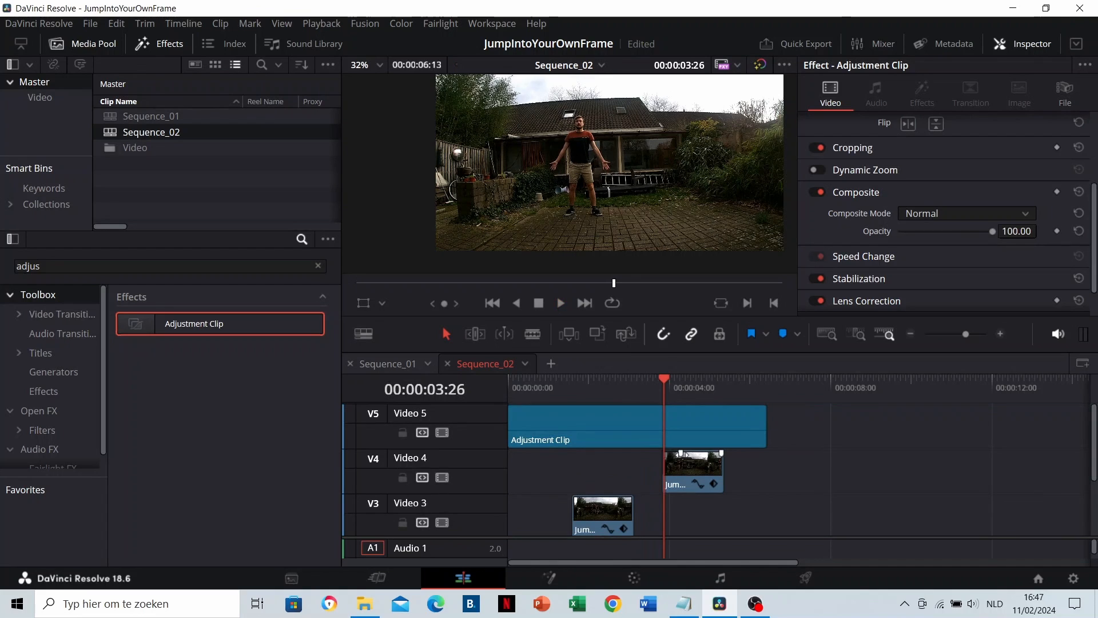
Step: Duplicate the Sequence_01 timeline in the Master bin again for a third version
left_click(158, 143)
left_click(163, 118)
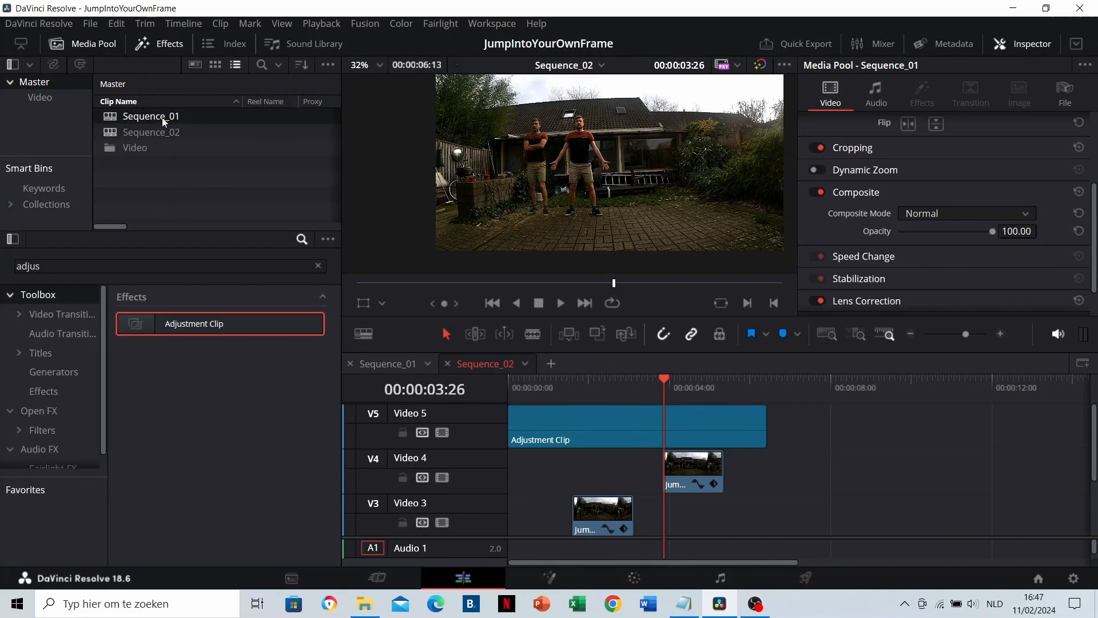
key("ctrl+c")
key("ctrl+v")
Step: Rename the new copy of Sequence_01 to Sequence_03
left_click(177, 129)
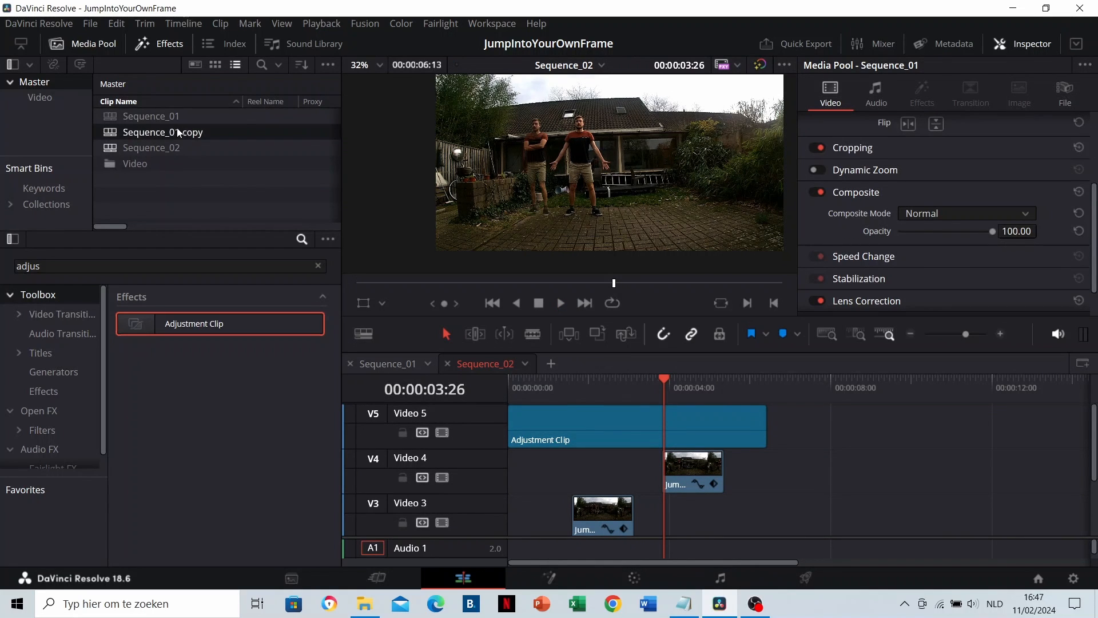
left_click(177, 132)
left_click_drag(175, 132, 222, 130)
type("3")
key("Return")
Step: Open Sequence_03, place the playhead at the end of the V2 clip at 00:00:01:18, and turn off timeline snapping
double_click(107, 131)
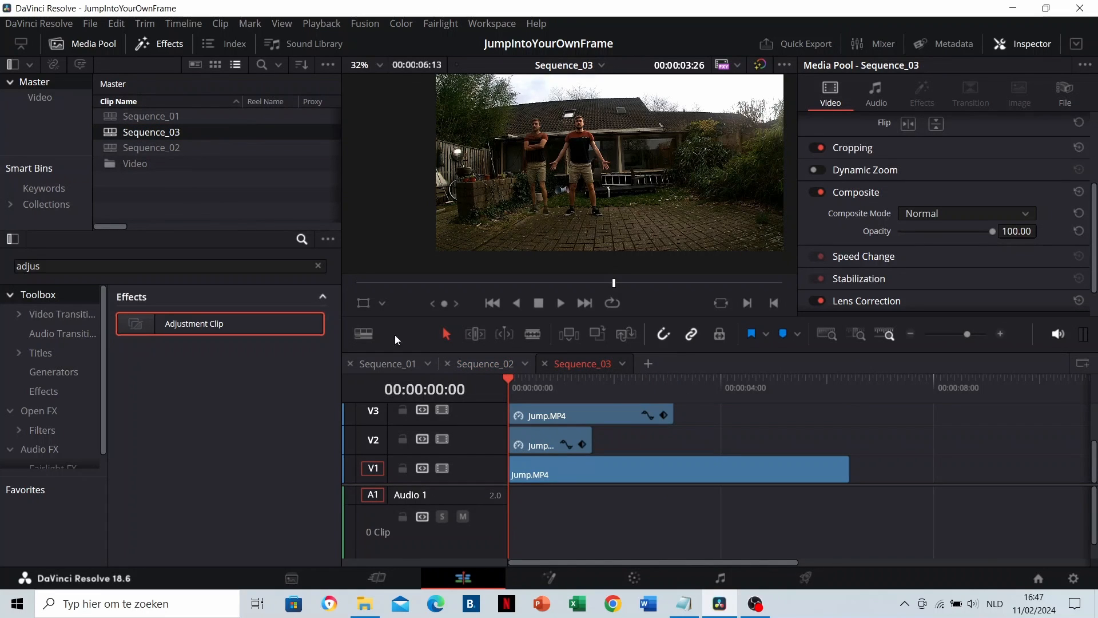
scroll(579, 441, "down", 1)
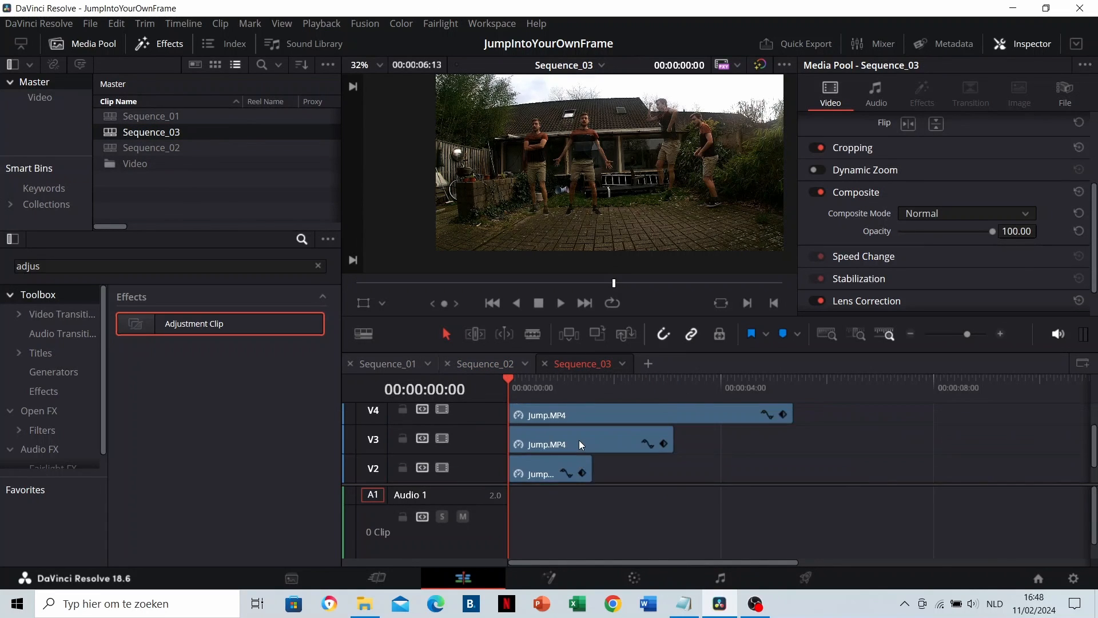
left_click(581, 385)
scroll(686, 446, "up", 5)
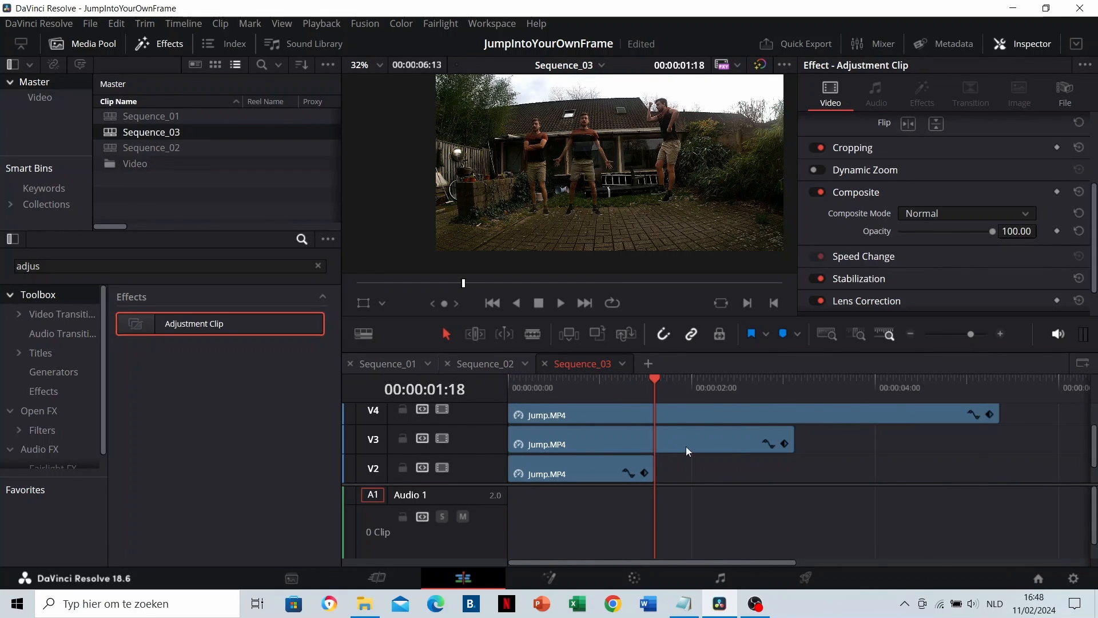
left_click(664, 337)
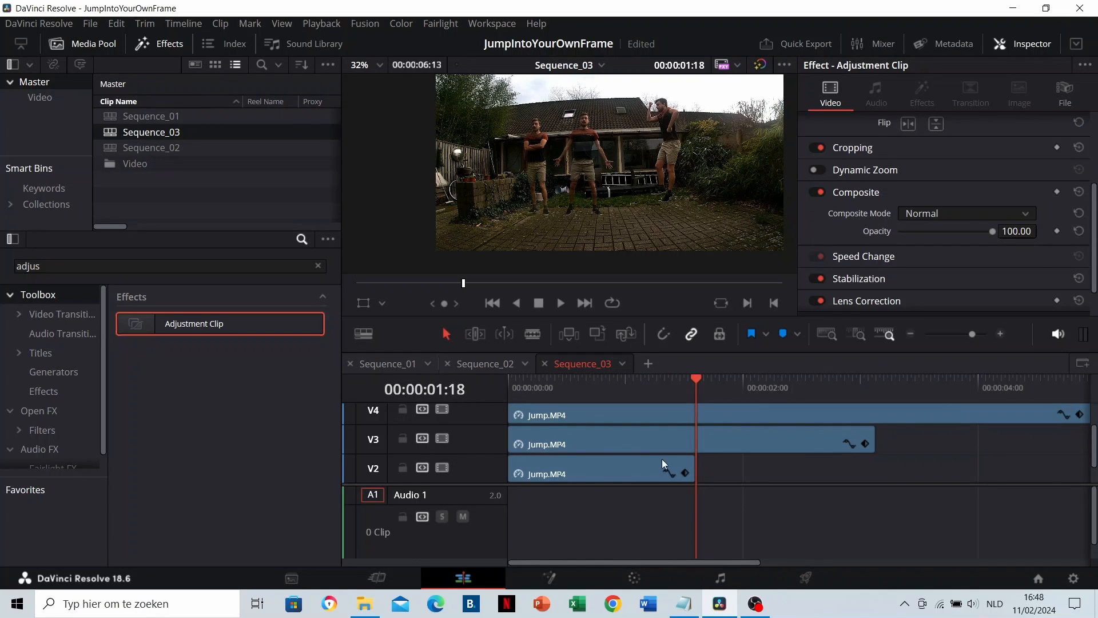
Step: Set the V3 clip's opacity to 50 in Sequence_03
left_click(626, 474)
left_click_drag(532, 389, 602, 391)
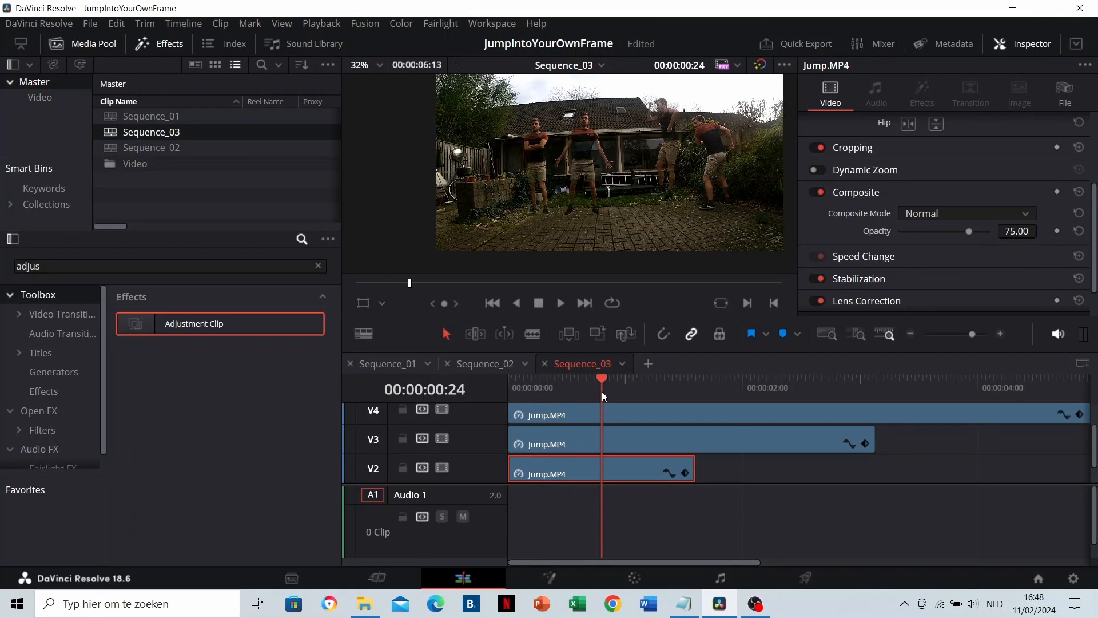
left_click(667, 443)
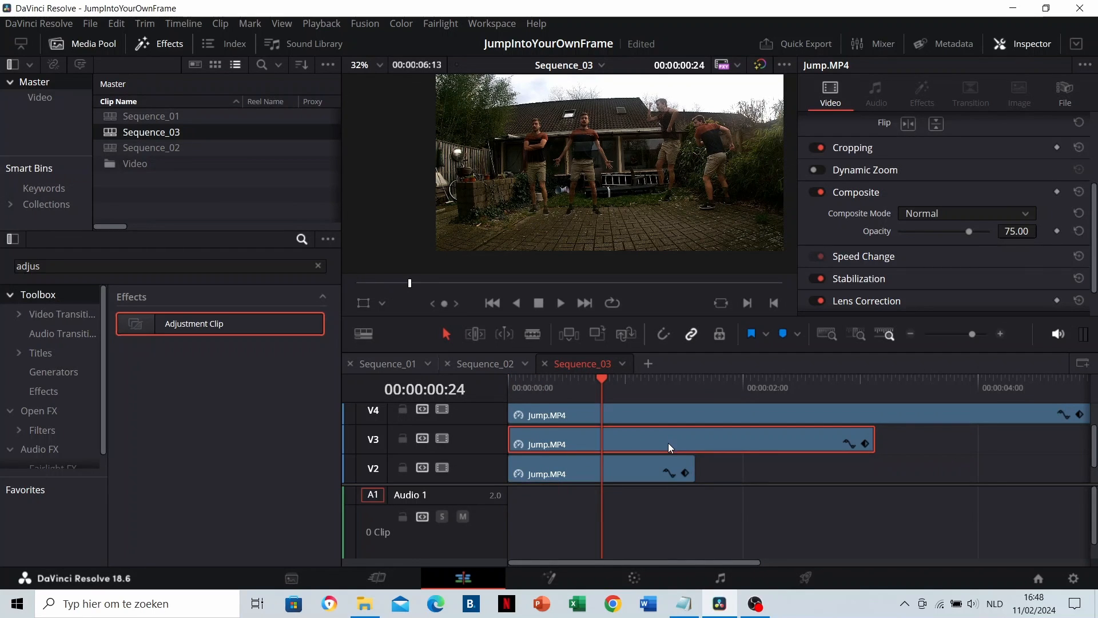
left_click(1012, 231)
type("50")
key("Return")
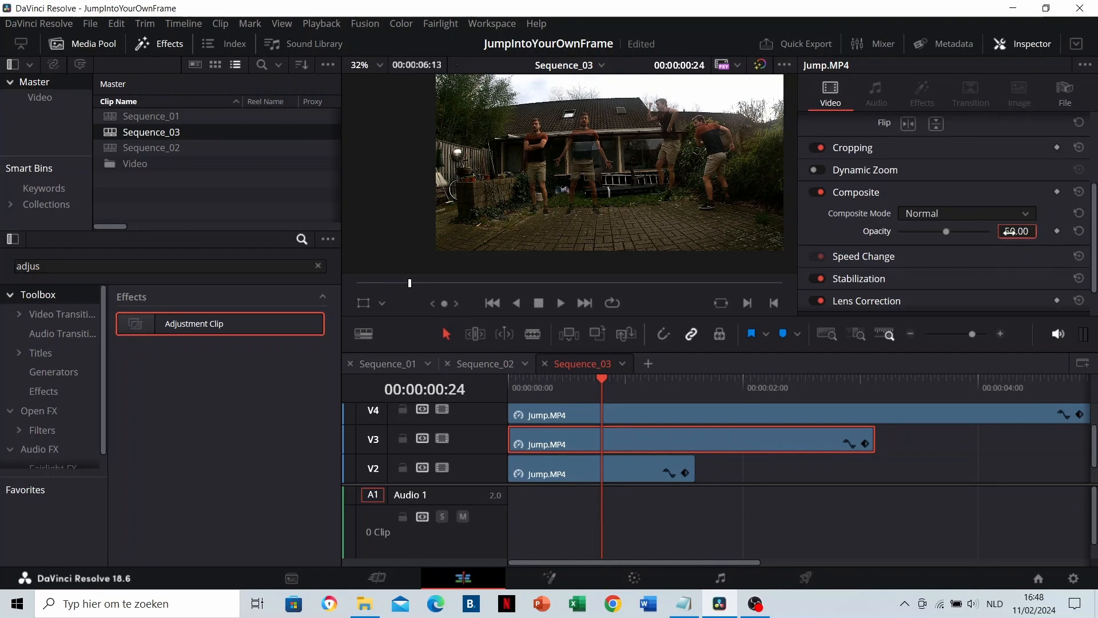
Step: Set the V4 clip's opacity to 25 in Sequence_03
left_click(743, 412)
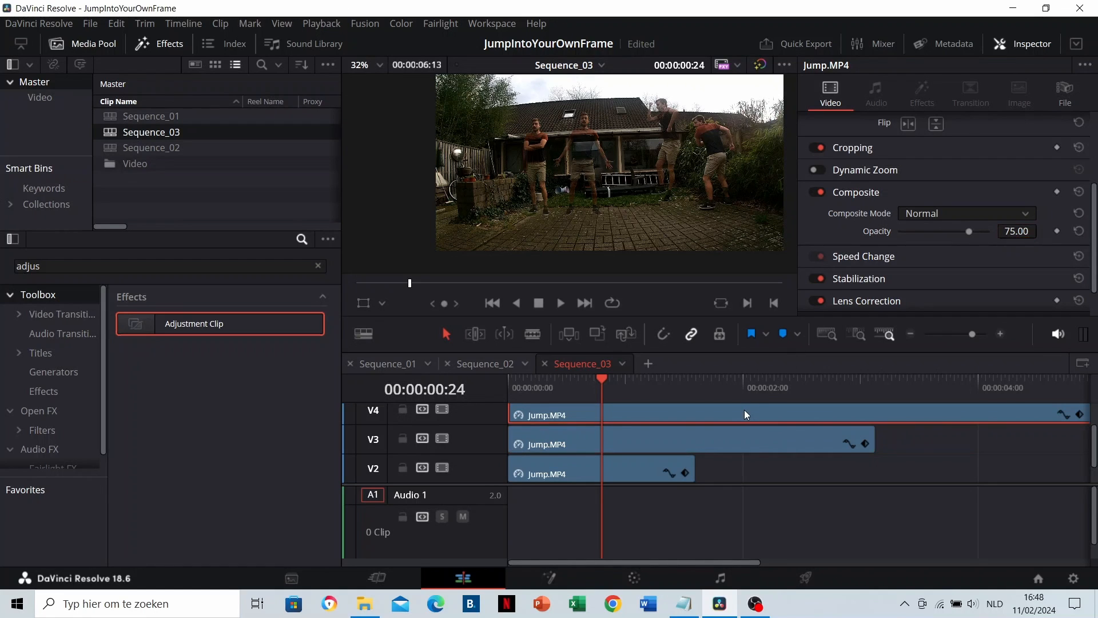
left_click(1024, 231)
type("25")
key("Return")
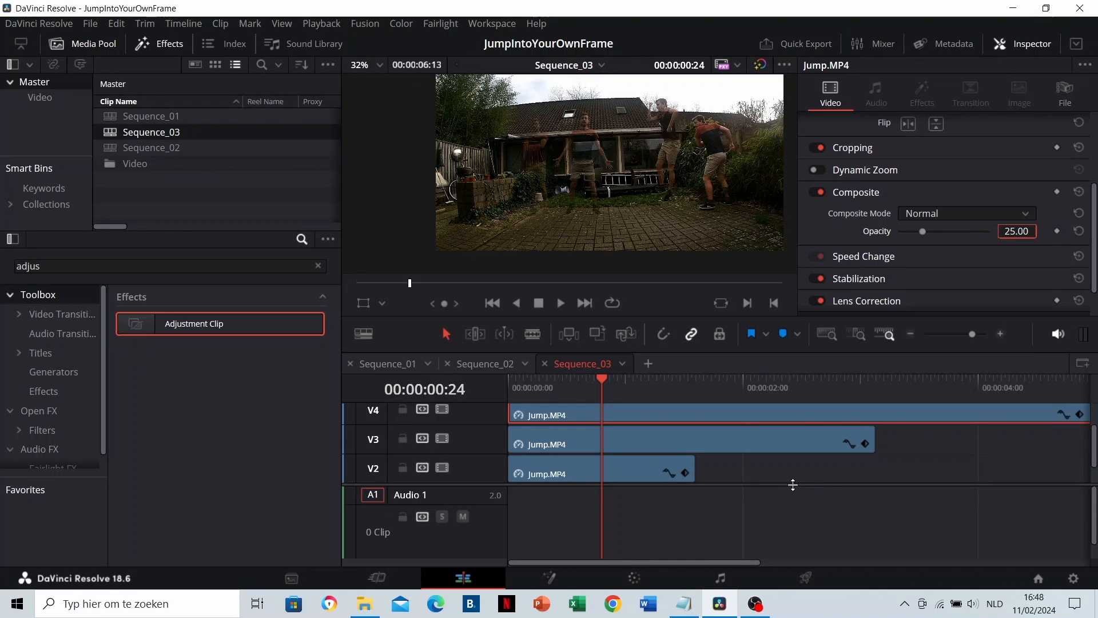
Step: Add an opacity keyframe to the V3 clip at 00:00:01:17, one frame before the V2 clip ends
left_click_drag(550, 398, 693, 384)
left_click(709, 440)
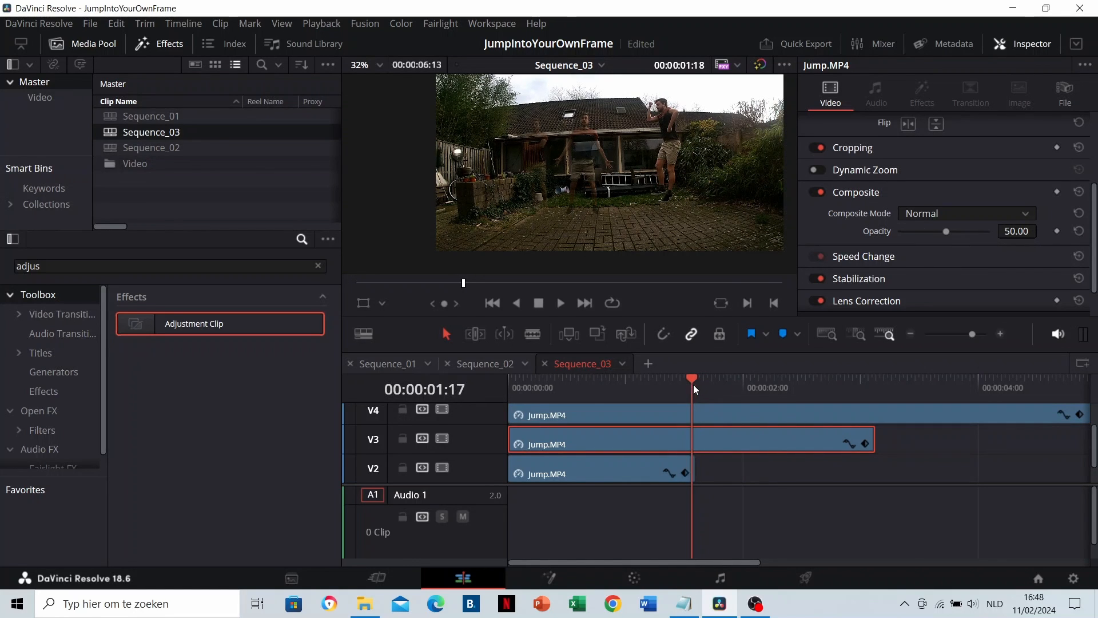
left_click(1056, 231)
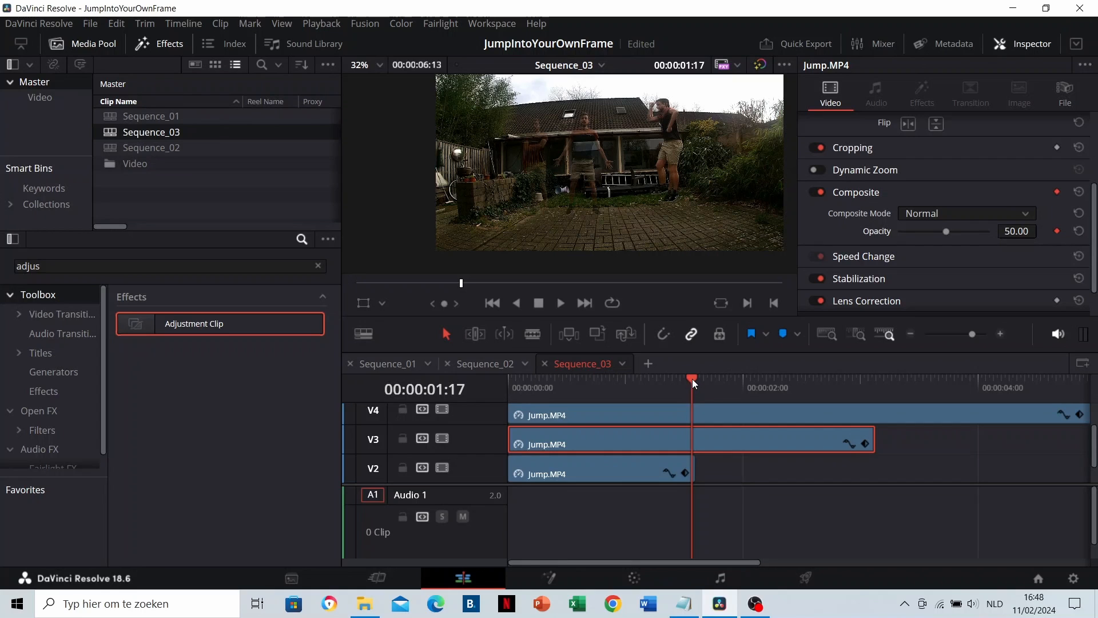
Step: Keyframe the V3 clip's opacity at 75 at 00:00:01:18 and play back the opacity change
left_click_drag(694, 379, 697, 379)
left_click(1018, 231)
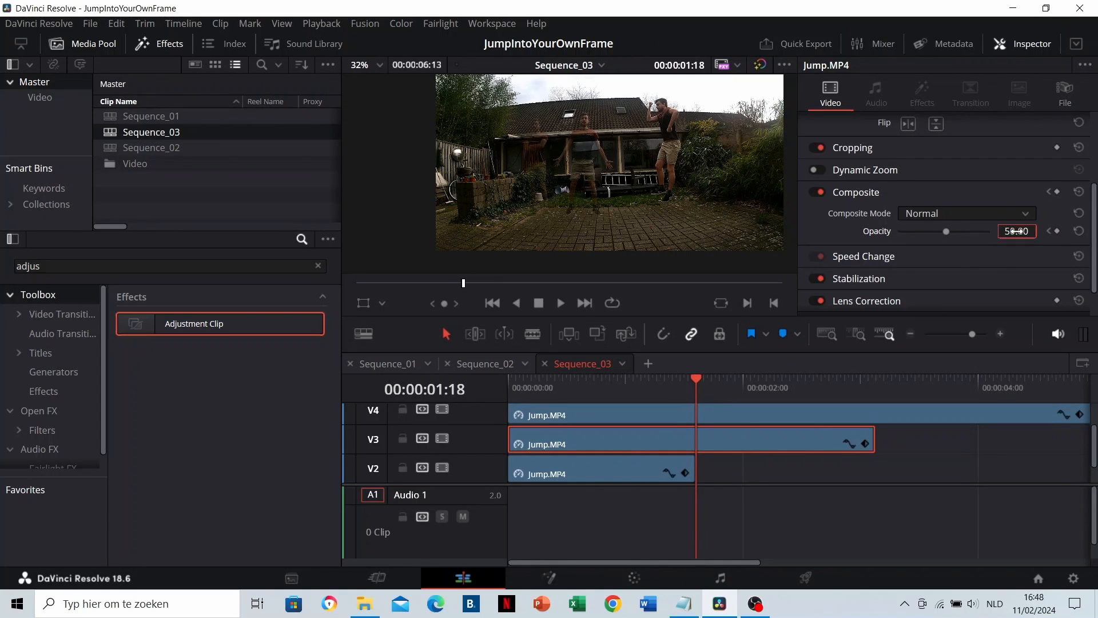
double_click(1018, 231)
type("75")
key("Return")
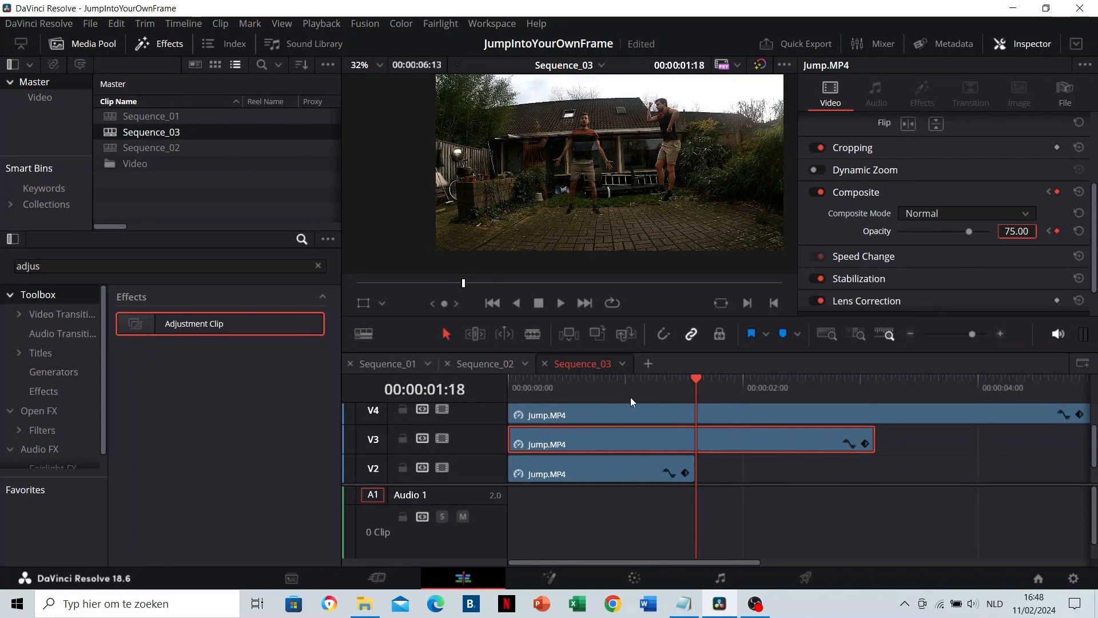
key("space")
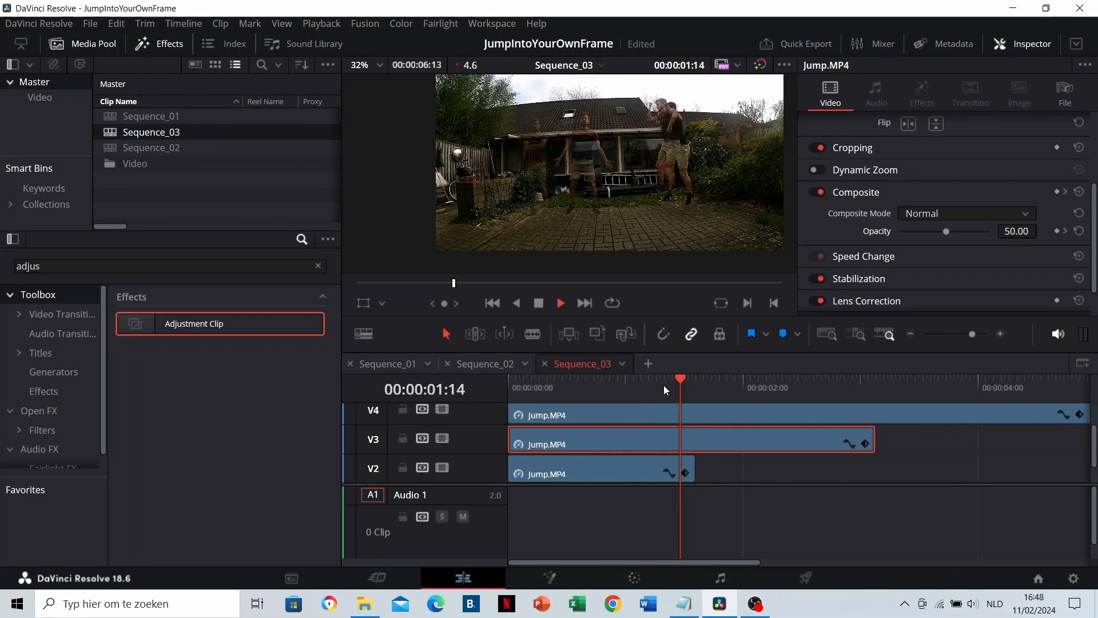
Step: Play back the V3 clip's opacity change around 00:00:01:17 in Sequence_03
left_click(664, 386)
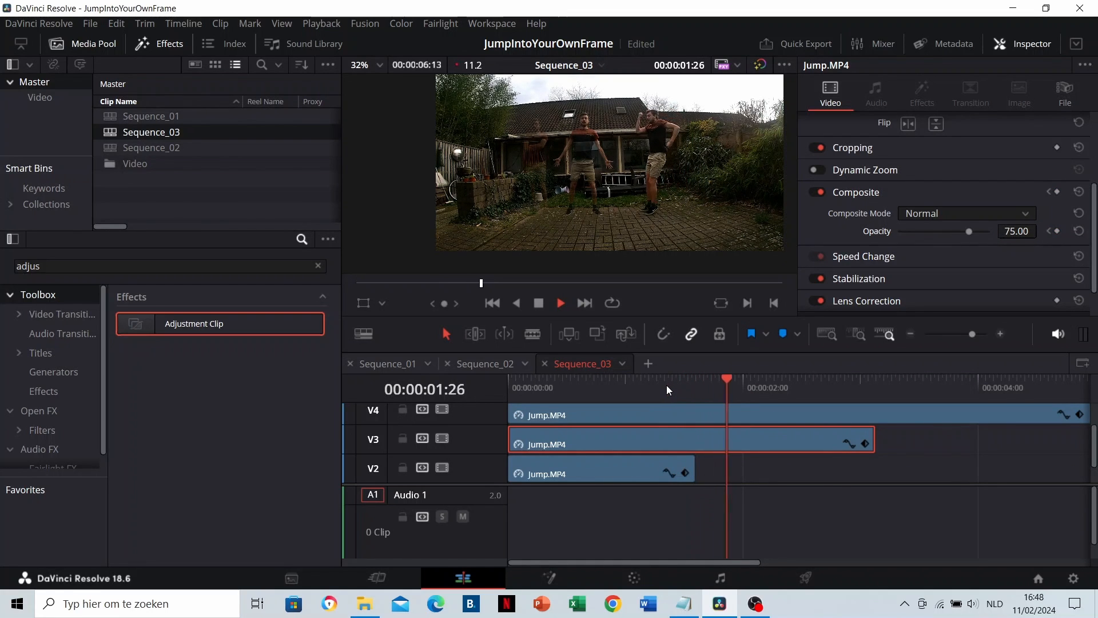
left_click(667, 386)
left_click(667, 386)
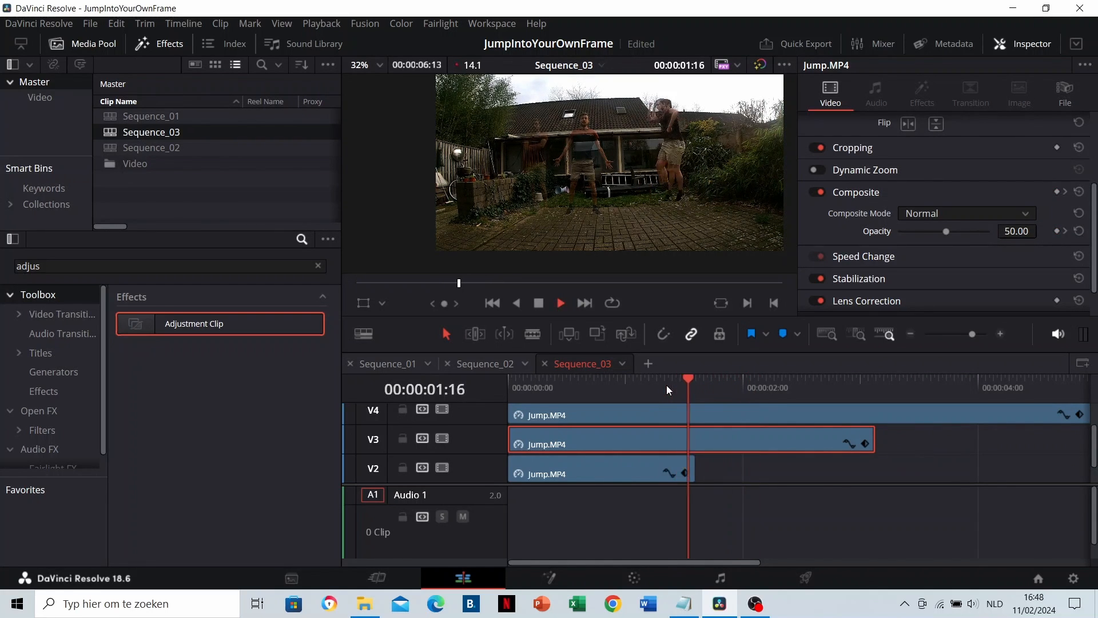
left_click(667, 385)
key("space")
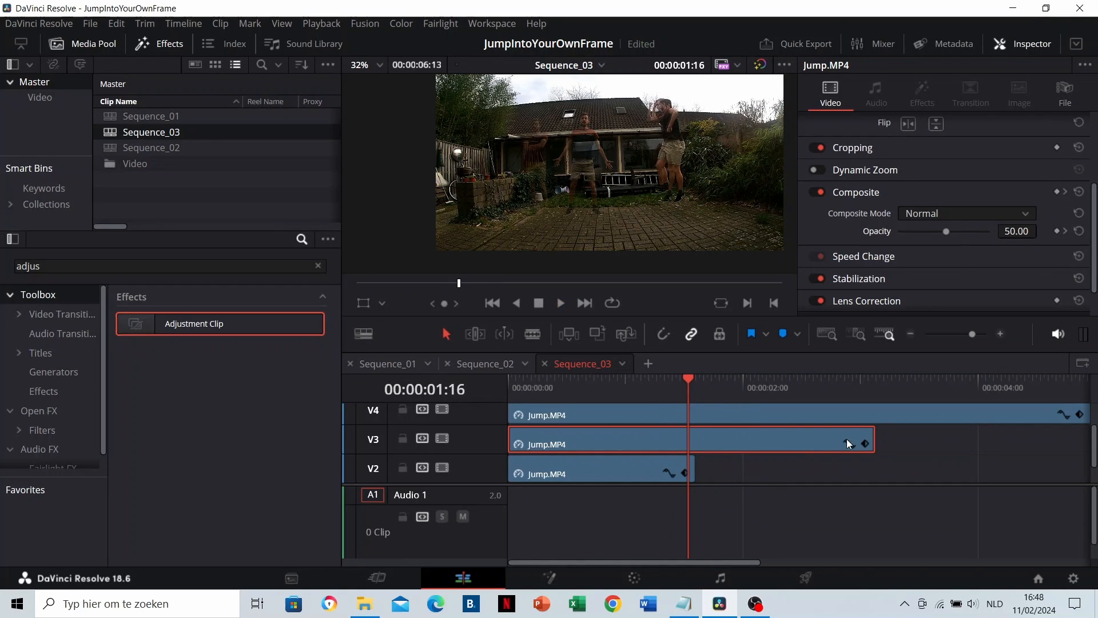
Step: Show the V3 clip's keyframes in the timeline and move both opacity keyframes one frame earlier, with the 75 keyframe at 00:00:01:17
left_click(867, 444)
scroll(730, 472, "up", 3)
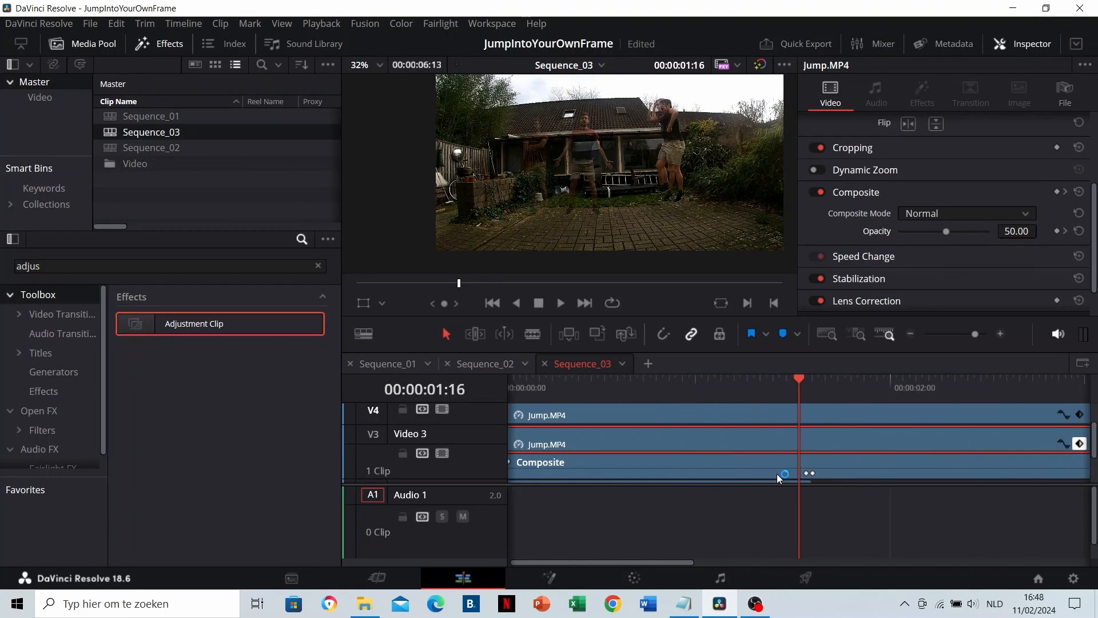
scroll(779, 466, "down", 3)
scroll(794, 458, "up", 1)
left_click_drag(806, 391, 807, 393)
left_click_drag(808, 448, 808, 450)
Step: Play back Sequence_03 from 00:00:01:12 to check the timing of the V3 opacity change
left_click(770, 380)
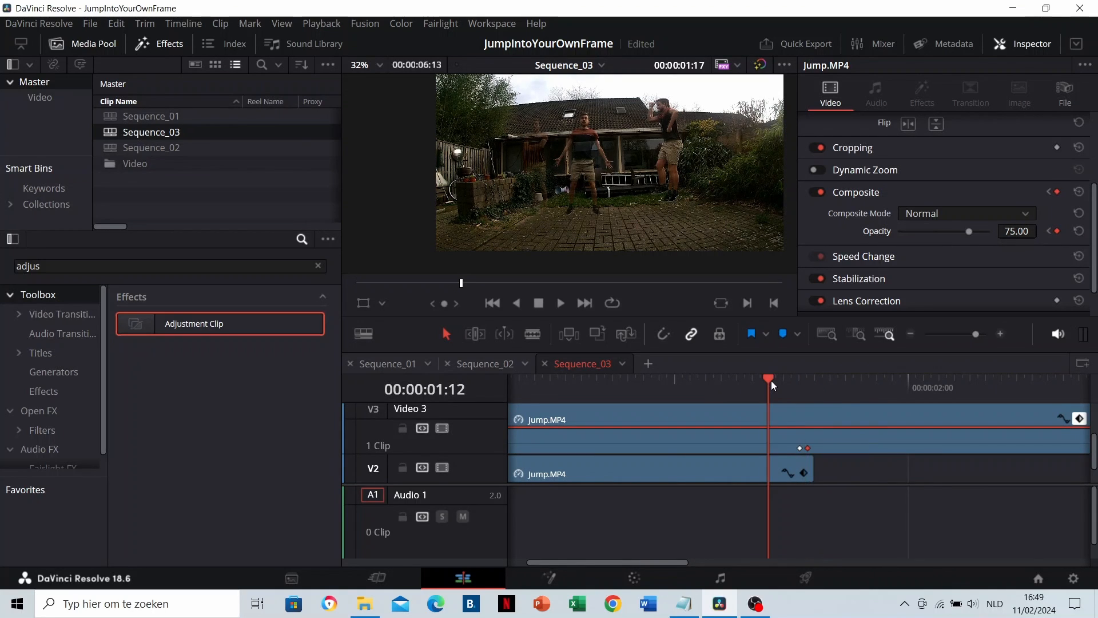
left_click(771, 381)
key("space")
left_click(771, 381)
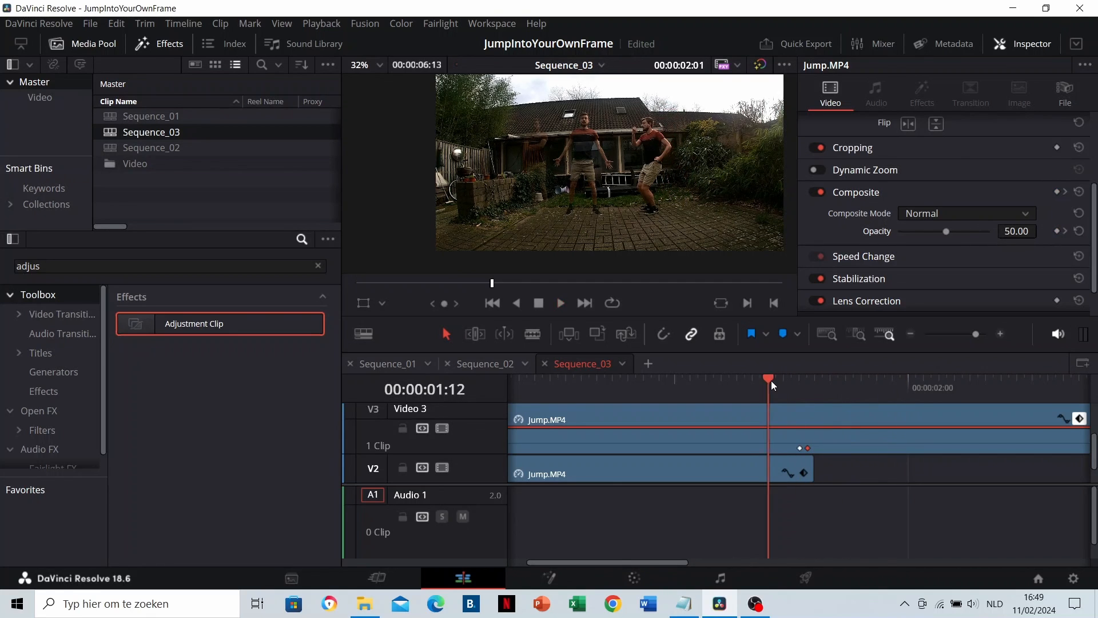
key("space")
left_click(771, 380)
Step: Add an opacity keyframe to the V4 clip at 00:00:03:03 and save the project
scroll(829, 462, "down", 5)
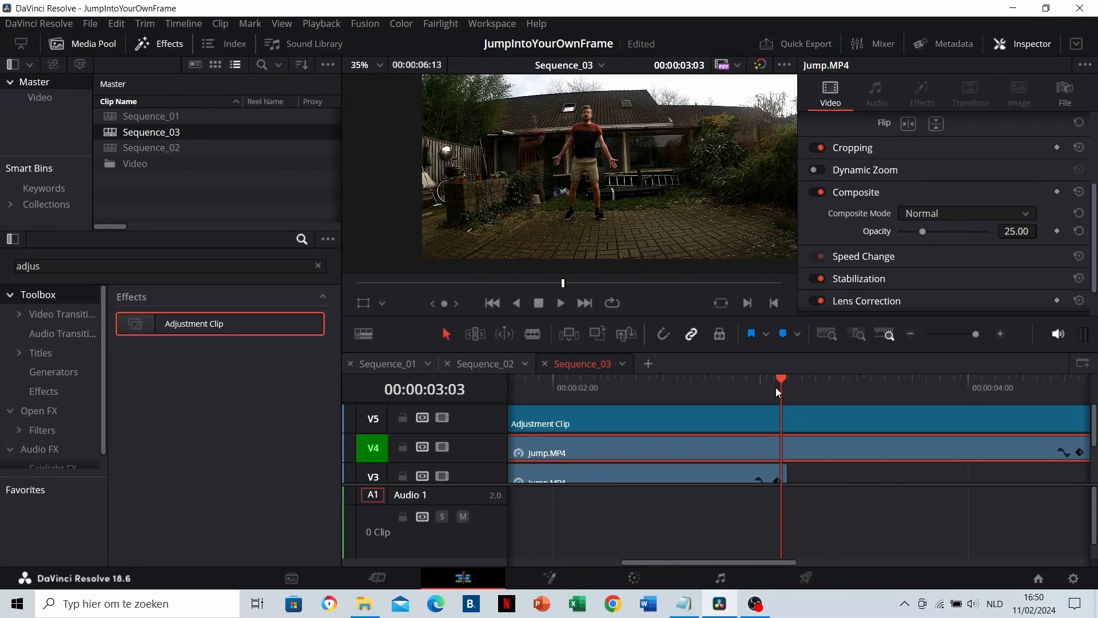
left_click_drag(777, 386, 782, 386)
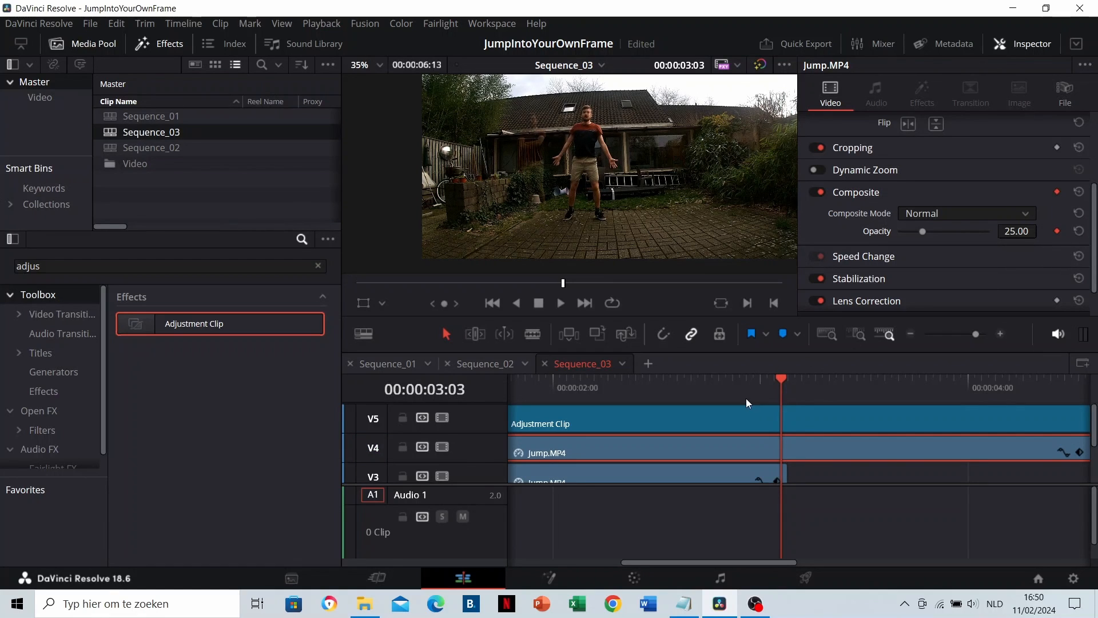
key("ctrl+s")
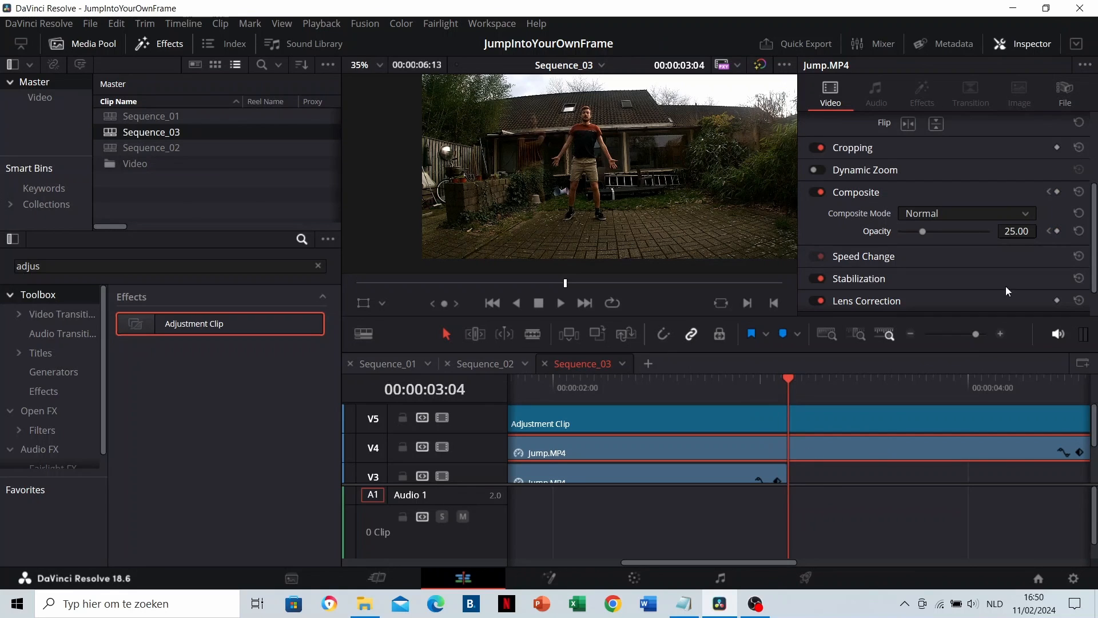
Step: Keyframe the V4 clip's opacity at 50 at 00:00:03:04 and play back the change from 00:00:02:24
double_click(1017, 231)
type("50")
key("Return")
left_click(720, 392)
key("space")
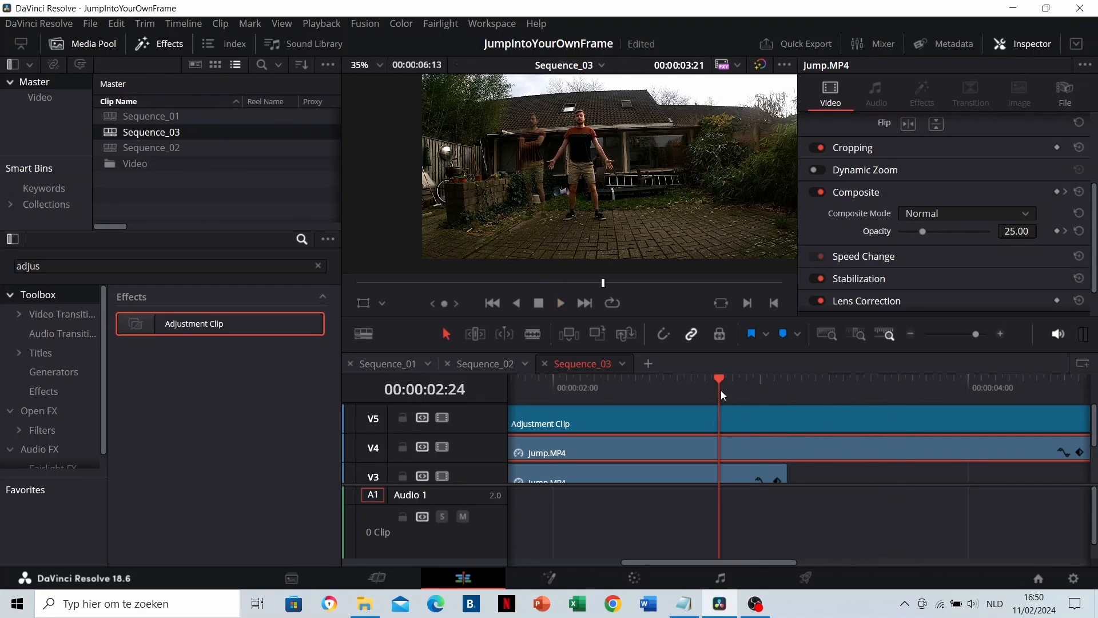
key("space")
Step: Show the V4 clip's keyframes in the timeline and move both opacity keyframes one frame earlier, with the 50 keyframe at 00:00:03:03
scroll(761, 458, "down", 3)
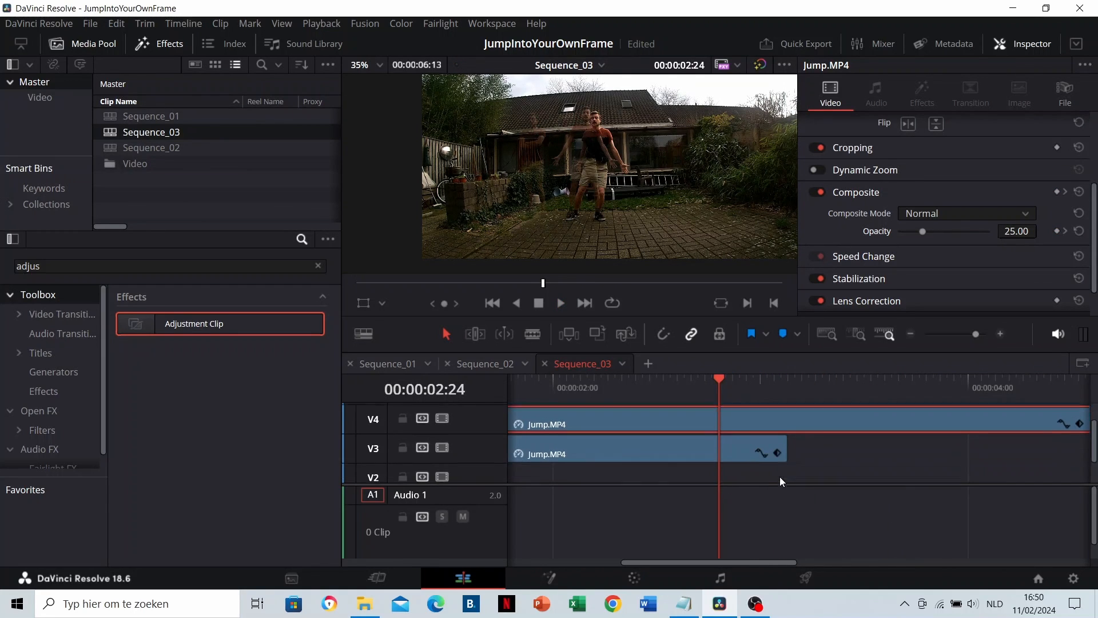
scroll(780, 446, "up", 1)
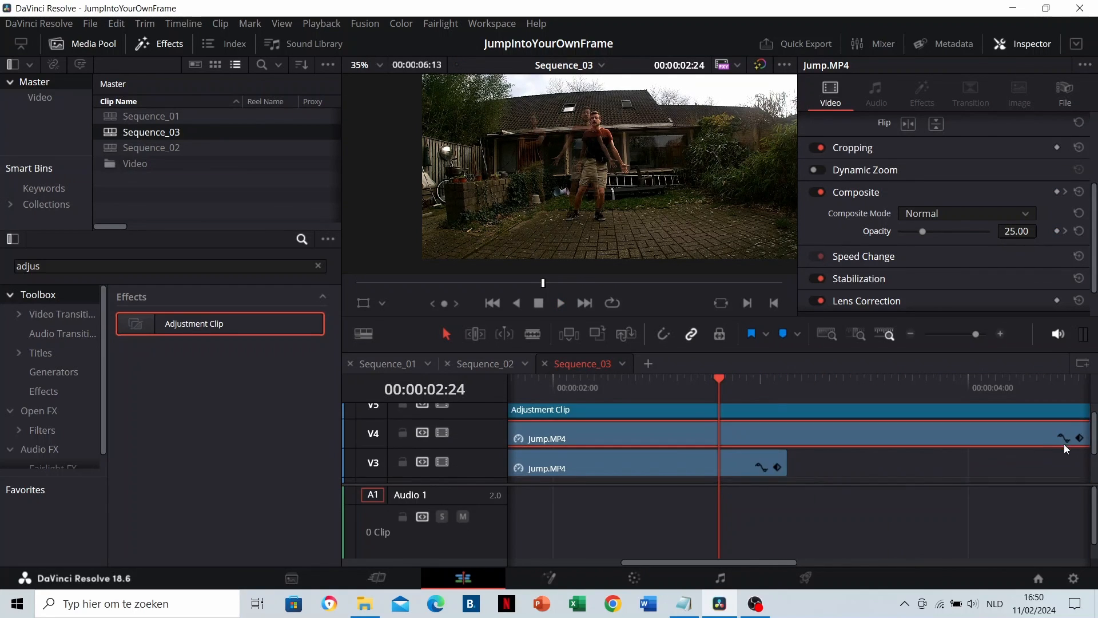
left_click(1079, 437)
scroll(818, 458, "down", 1)
left_click_drag(783, 384, 787, 382)
scroll(770, 445, "up", 2)
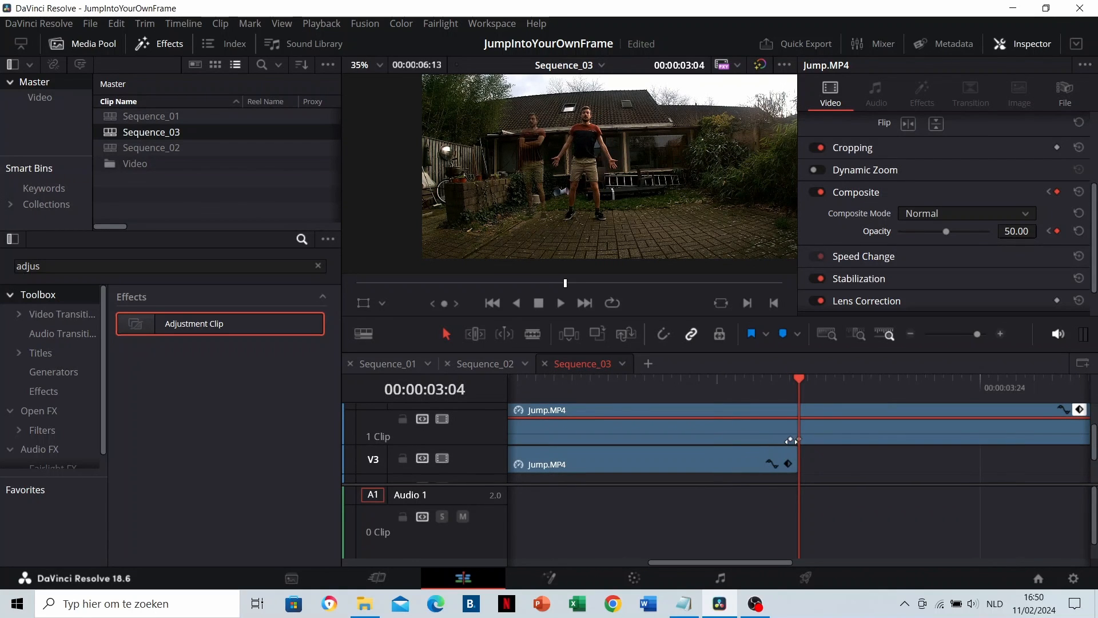
left_click_drag(790, 440, 791, 439)
Step: Play back the V4 clip's opacity change and review the keyframed clips along the Sequence_03 timeline
left_click(743, 380)
key("space")
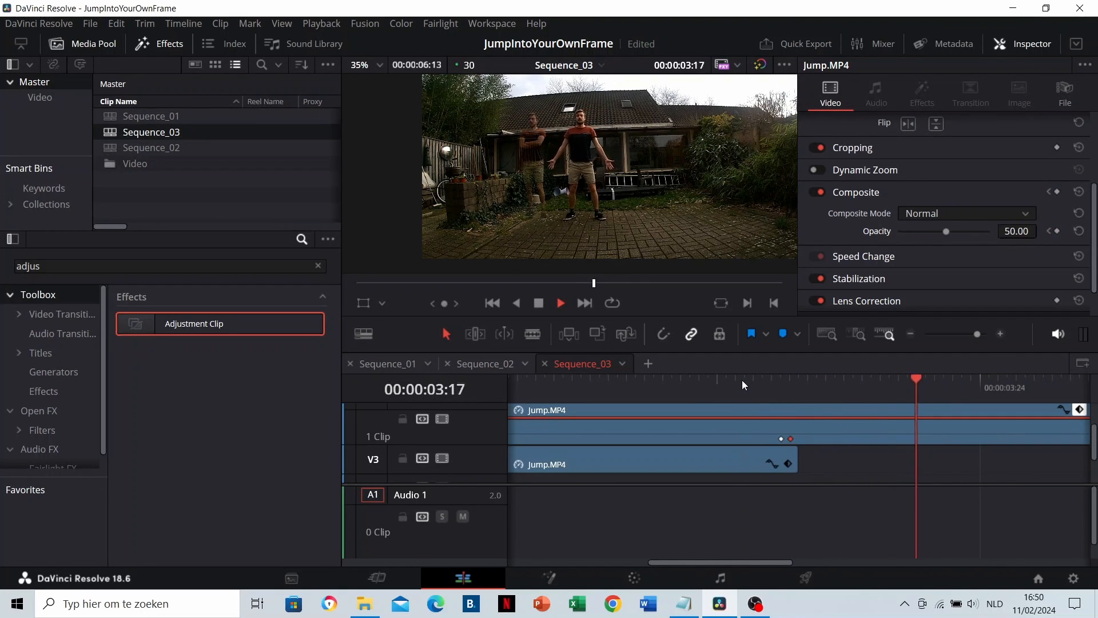
key("space")
left_click(816, 465)
scroll(816, 465, "down", 2)
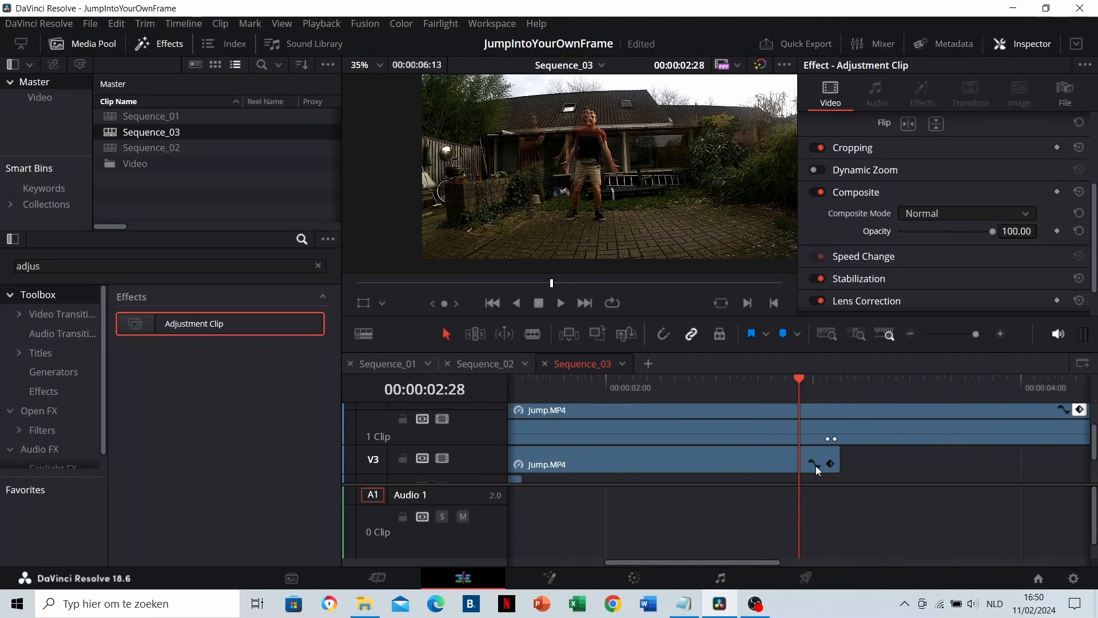
left_click(771, 437)
scroll(745, 439, "right", 3)
scroll(761, 448, "left", 3)
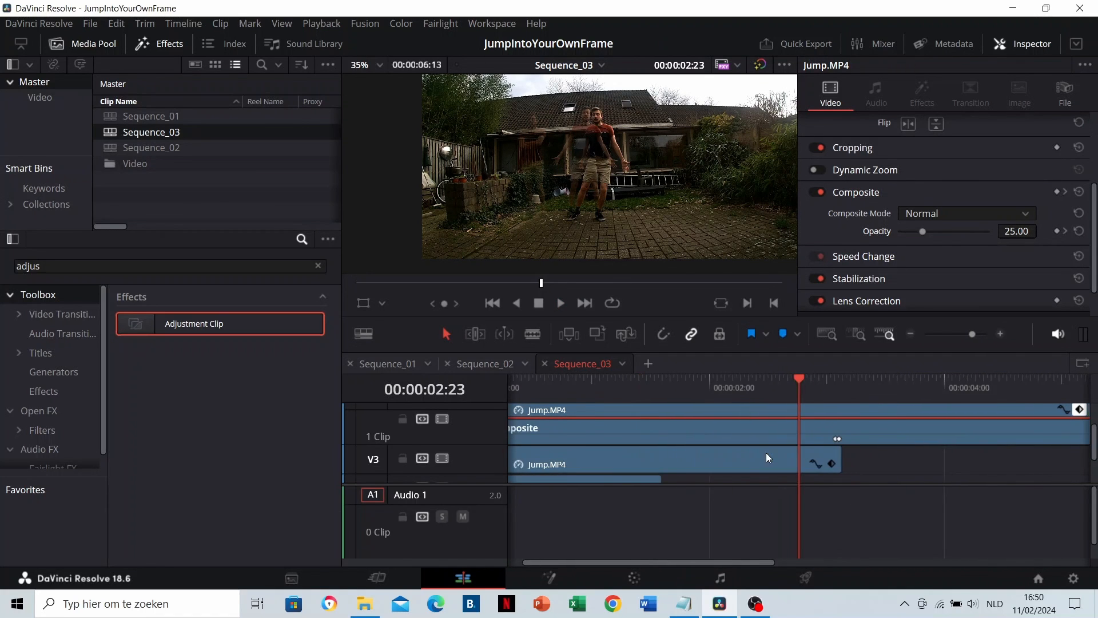
scroll(766, 452, "down", 3)
left_click(521, 388)
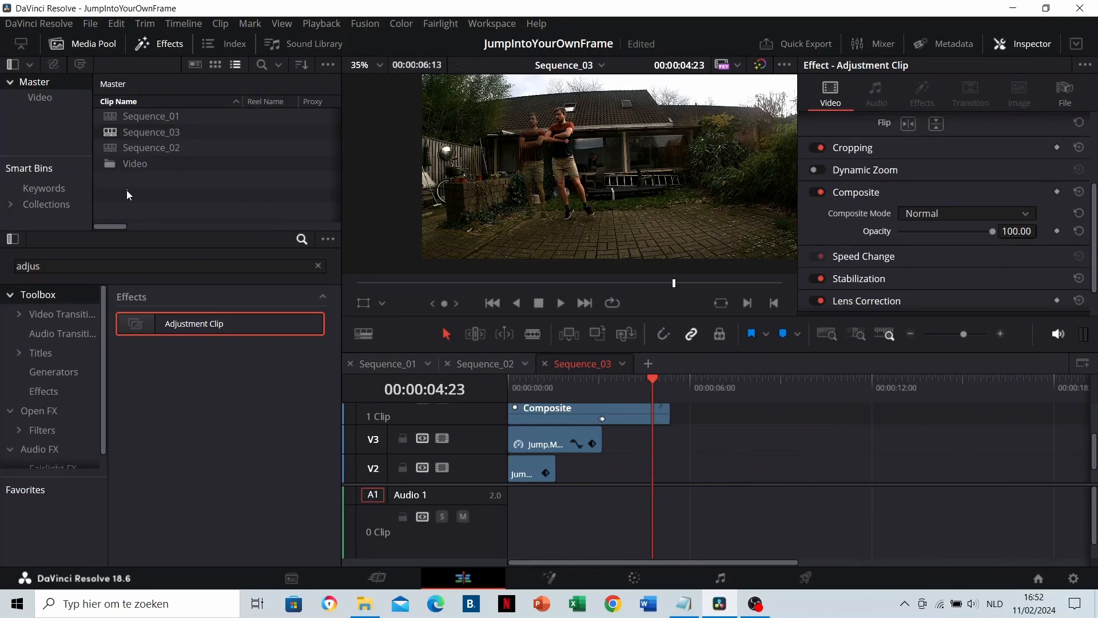
Step: Duplicate Sequence_03 in the media pool
left_click(126, 190)
left_click(150, 135)
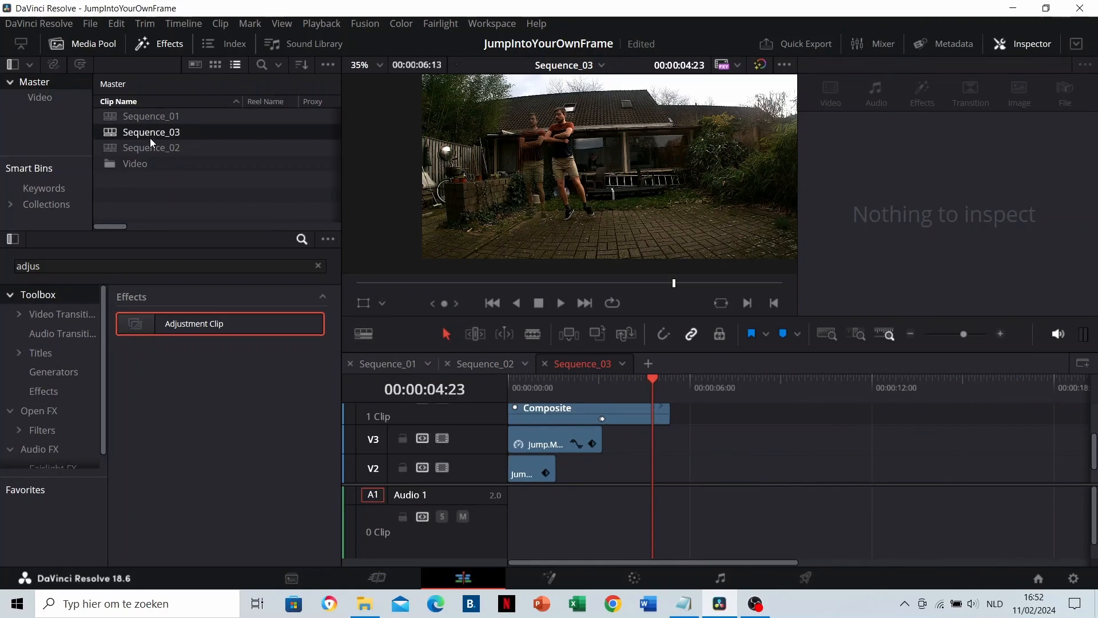
key("ctrl+c")
key("ctrl+v")
Step: Rename the duplicated sequence as Sequence_04
left_click(161, 166)
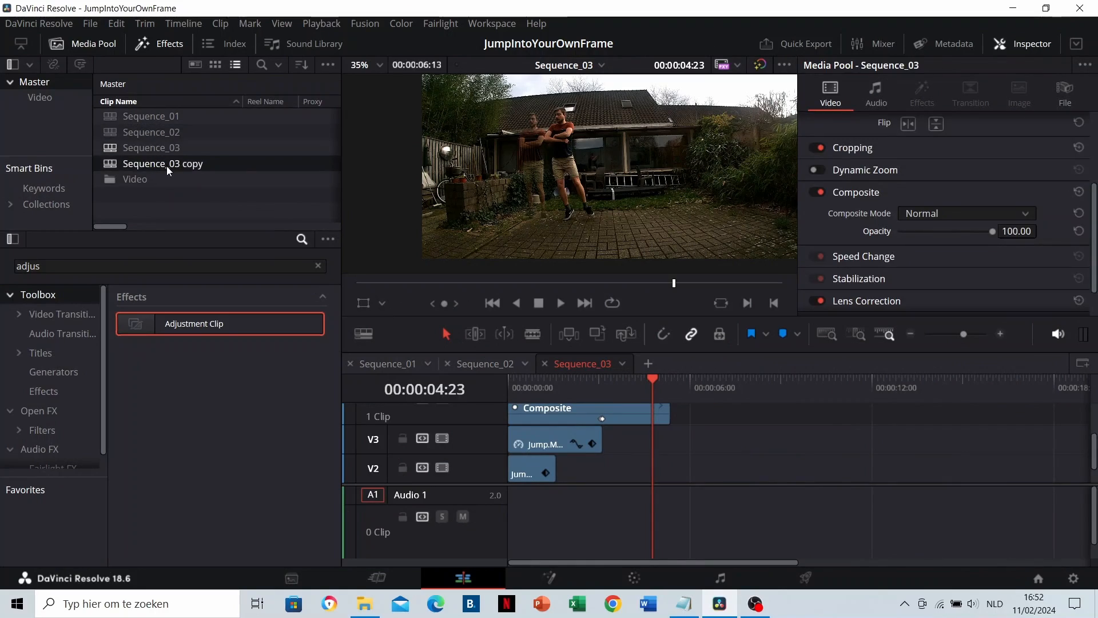
left_click(167, 164)
key("BackSpace")
key("BackSpace")
key("BackSpace")
key("BackSpace")
key("BackSpace")
key("BackSpace")
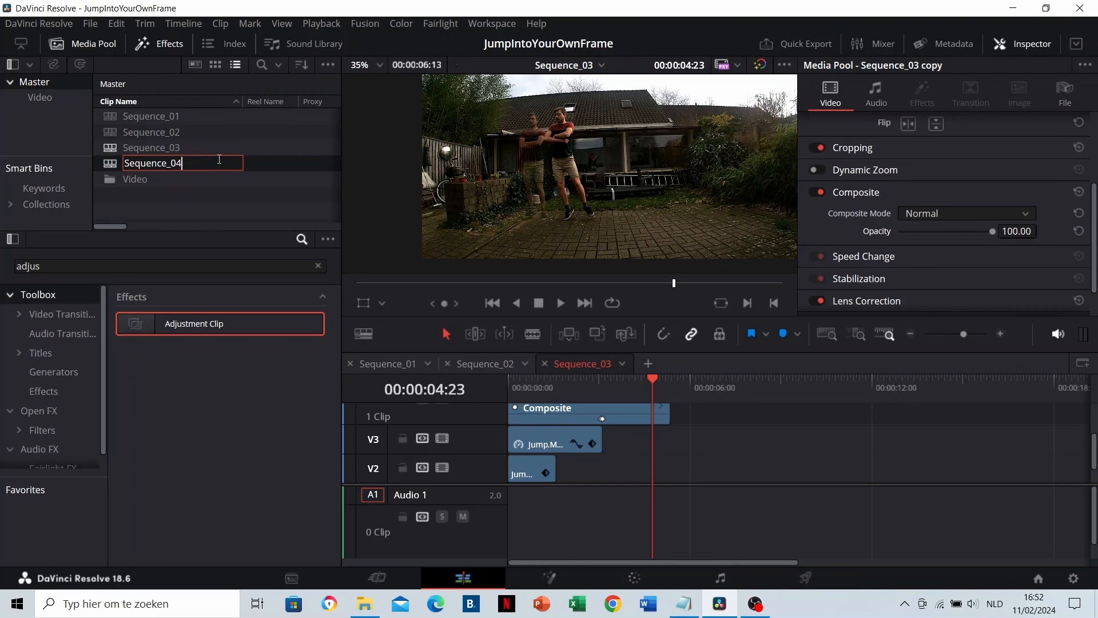
type("4")
key("Return")
Step: Open Sequence_04 and enlarge the timeline's video track area to show the tracks from V1 to V5
double_click(111, 166)
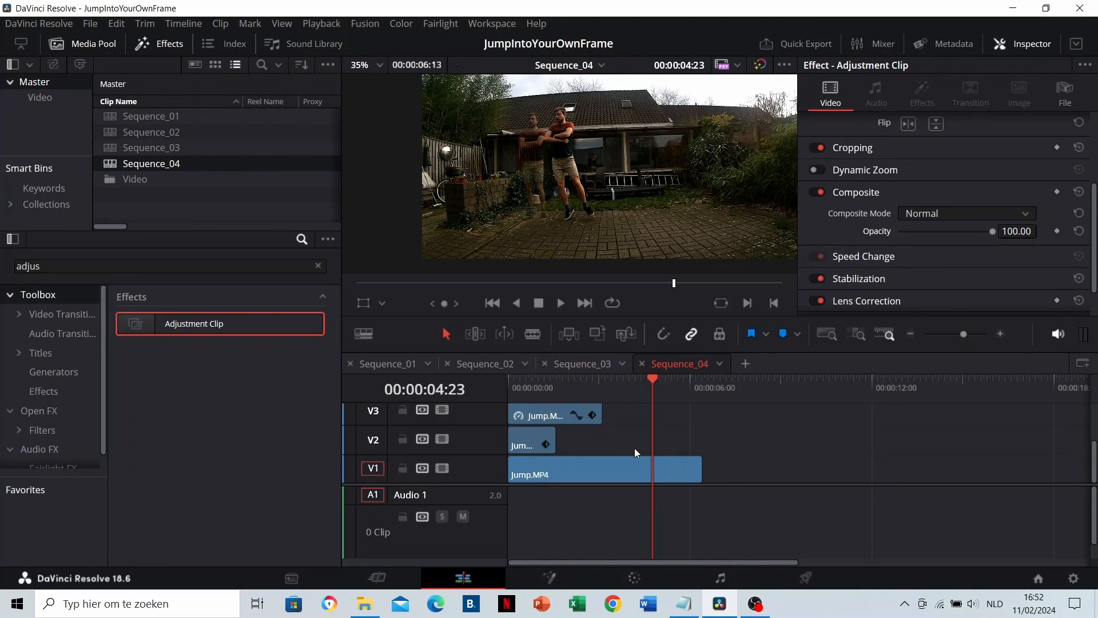
scroll(634, 448, "up", 2)
left_click_drag(621, 486, 614, 547)
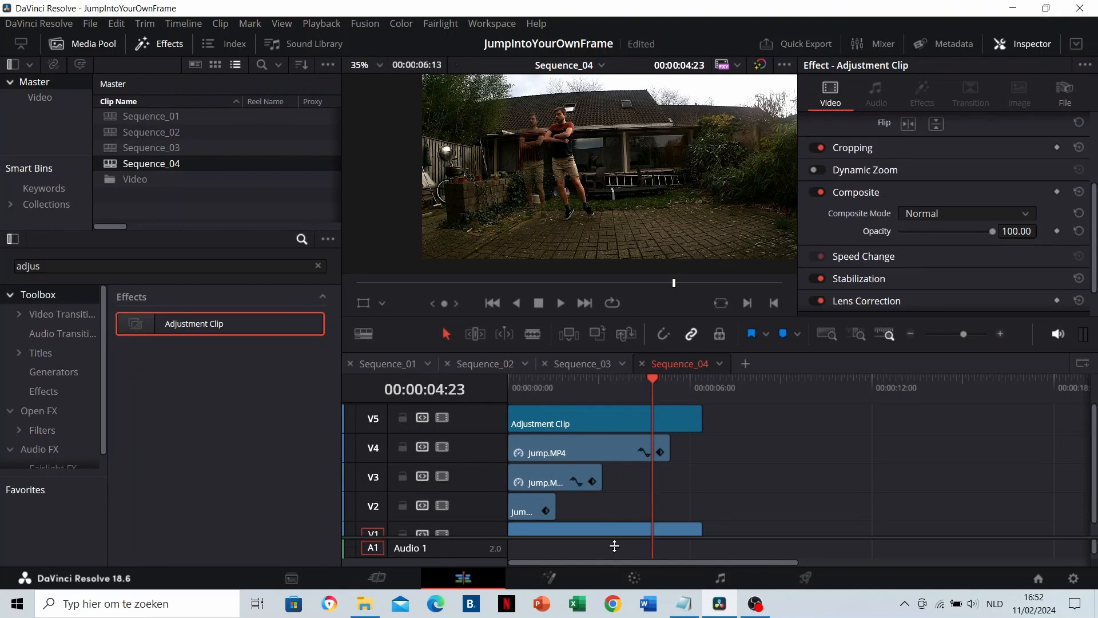
scroll(622, 496, "down", 1)
Step: Cut the V2 clip at 00:00:00:18 and trim the start of the second piece to leave a tiny gap
left_click(534, 389)
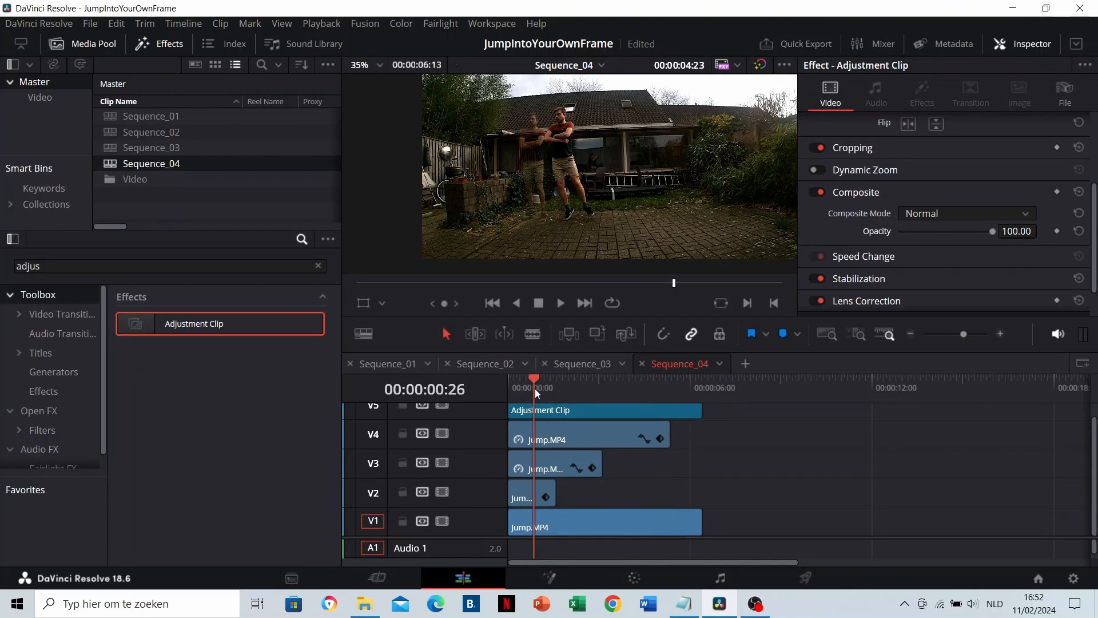
scroll(572, 469, "up", 3)
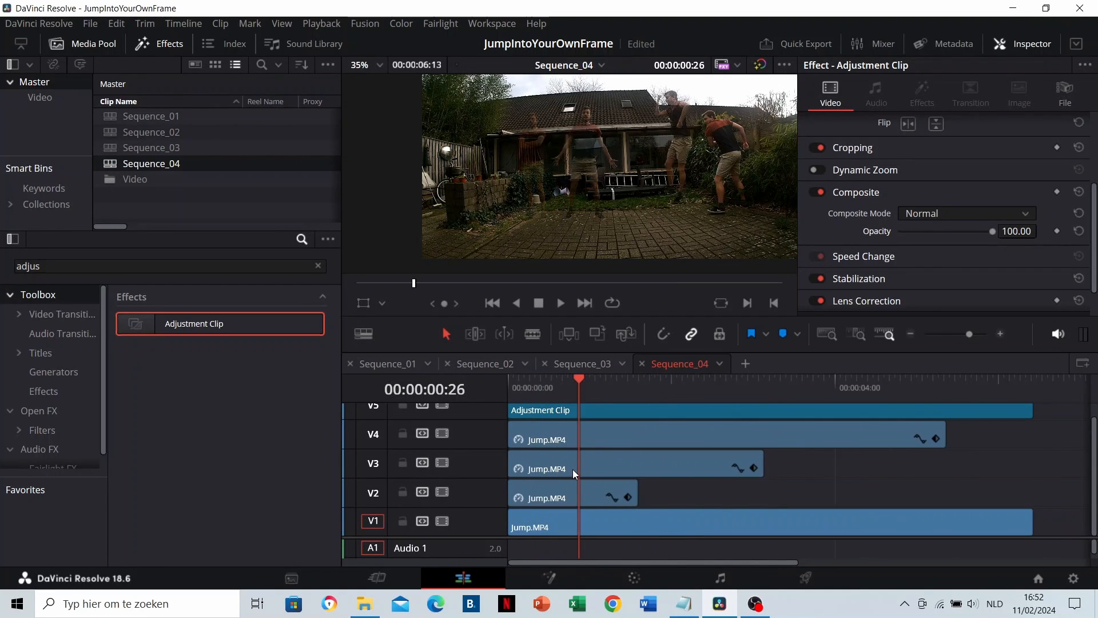
left_click(557, 393)
left_click(542, 490)
key("ctrl+b")
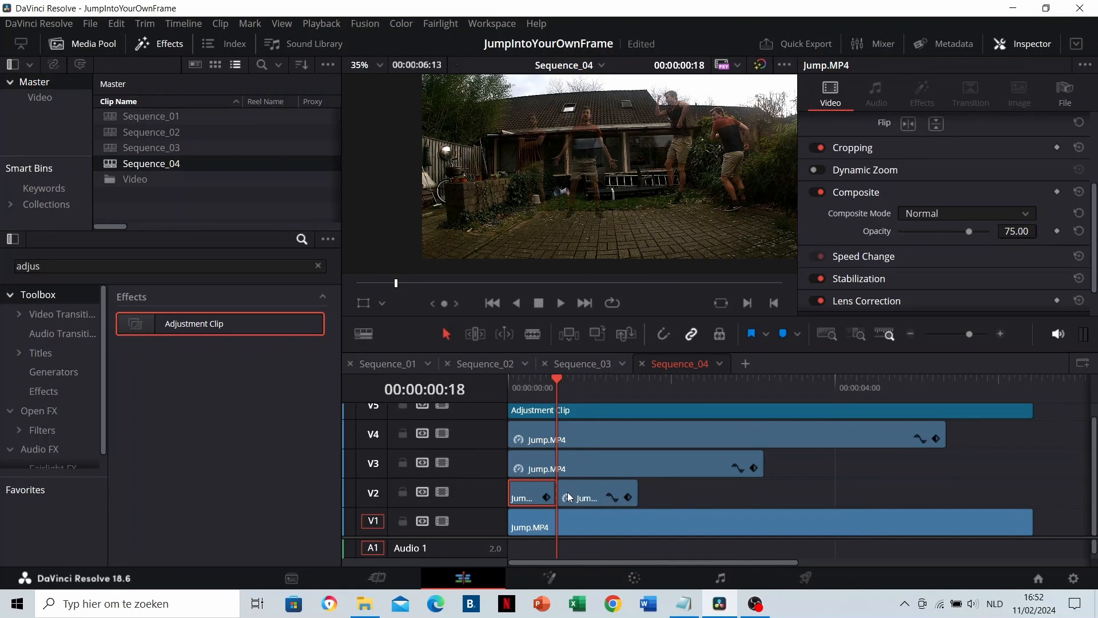
left_click(569, 495)
left_click_drag(562, 496, 571, 495)
Step: Cut the V2 clip at 00:00:00:23 and 00:00:01:00, trimming the start of each following piece to leave tiny gaps
left_click_drag(571, 385, 571, 383)
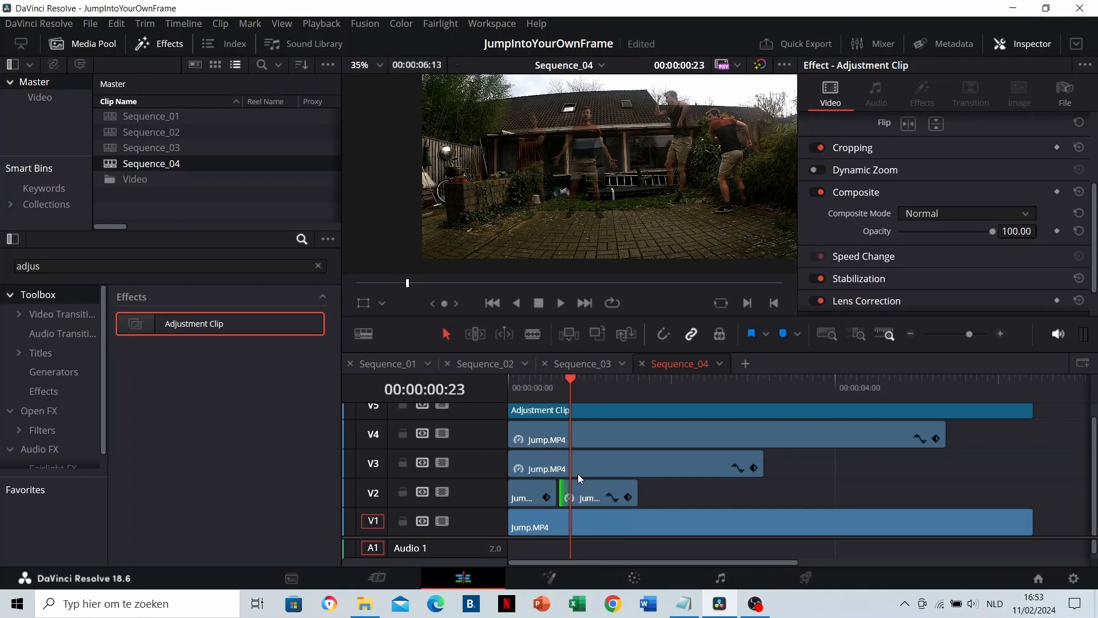
left_click(582, 492)
left_click_drag(572, 493, 599, 493)
left_click(591, 385)
left_click(597, 493)
Step: Play back the start of Sequence_04 to check the flicker made by the gaps in the V2 clip
left_click(541, 384)
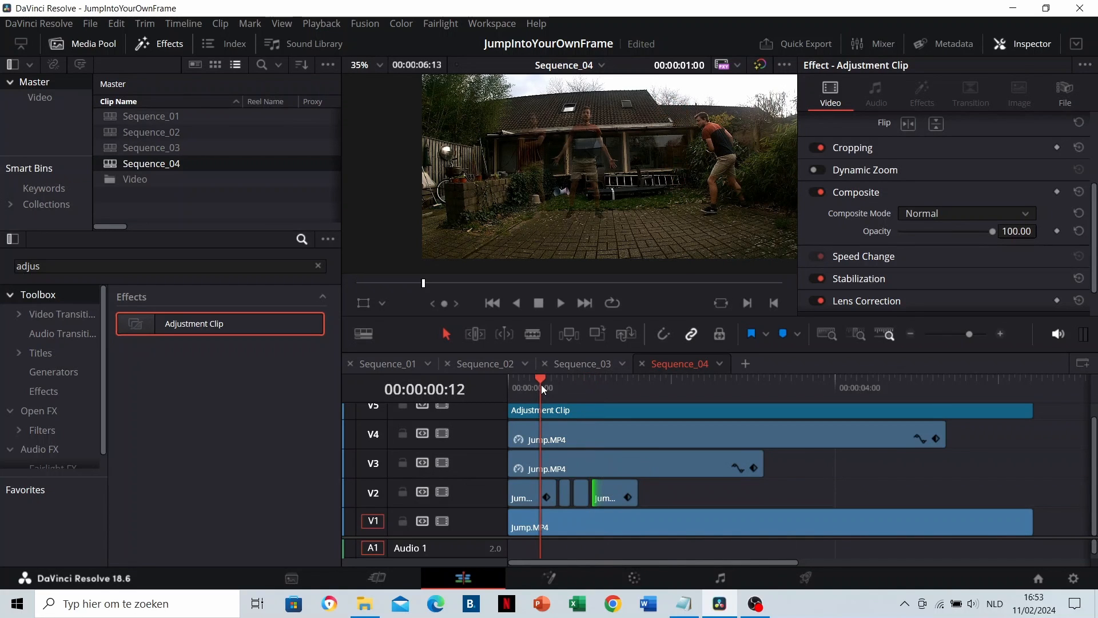
key("space")
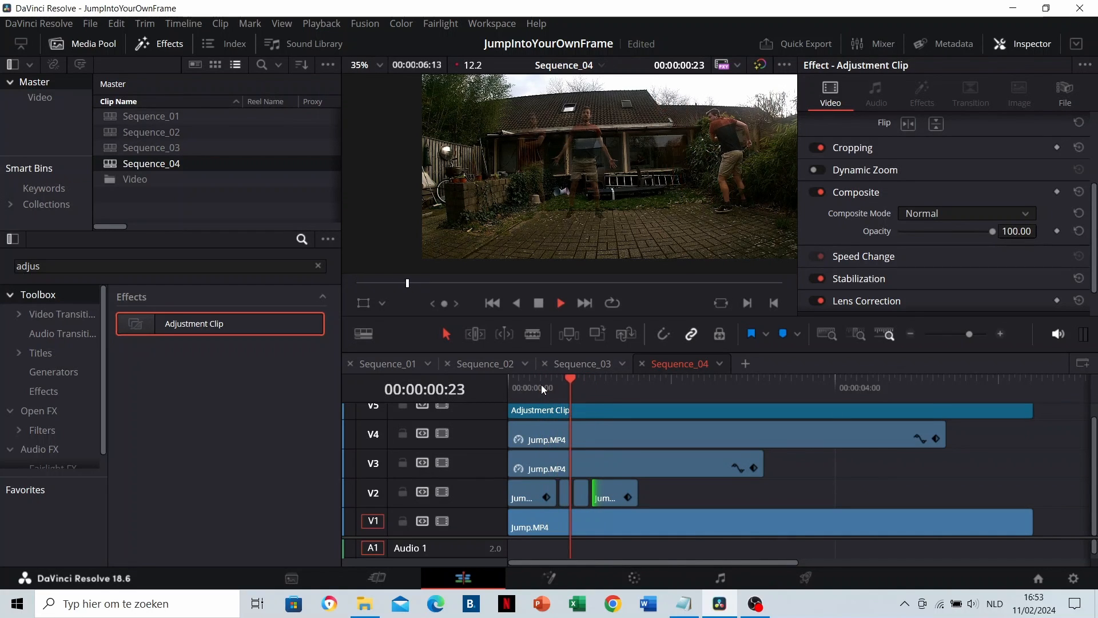
left_click(541, 384)
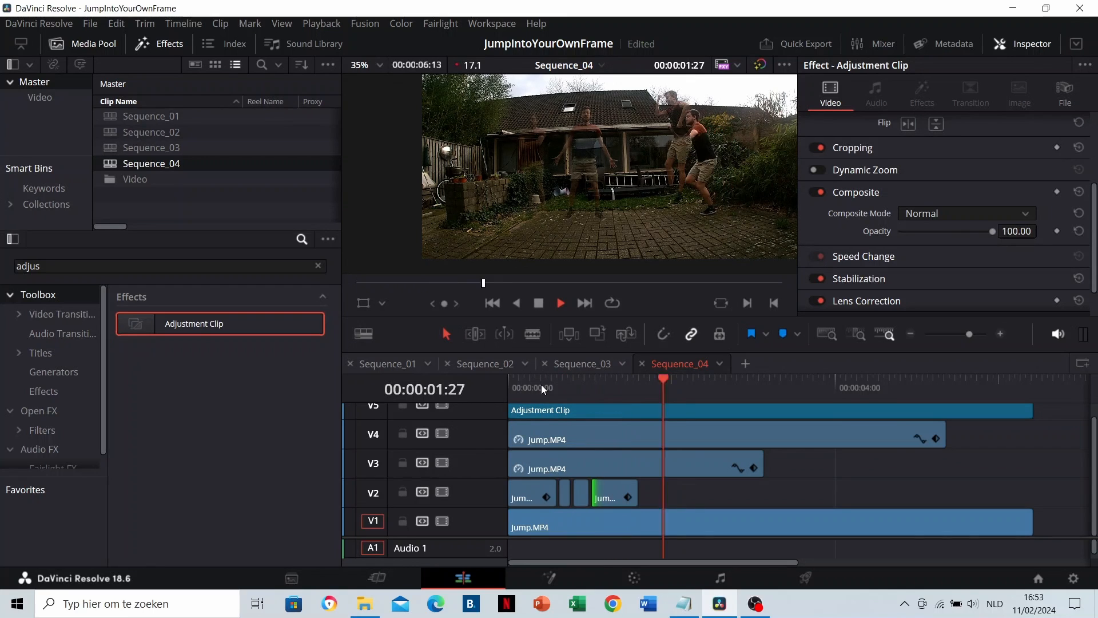
left_click_drag(542, 384, 510, 393)
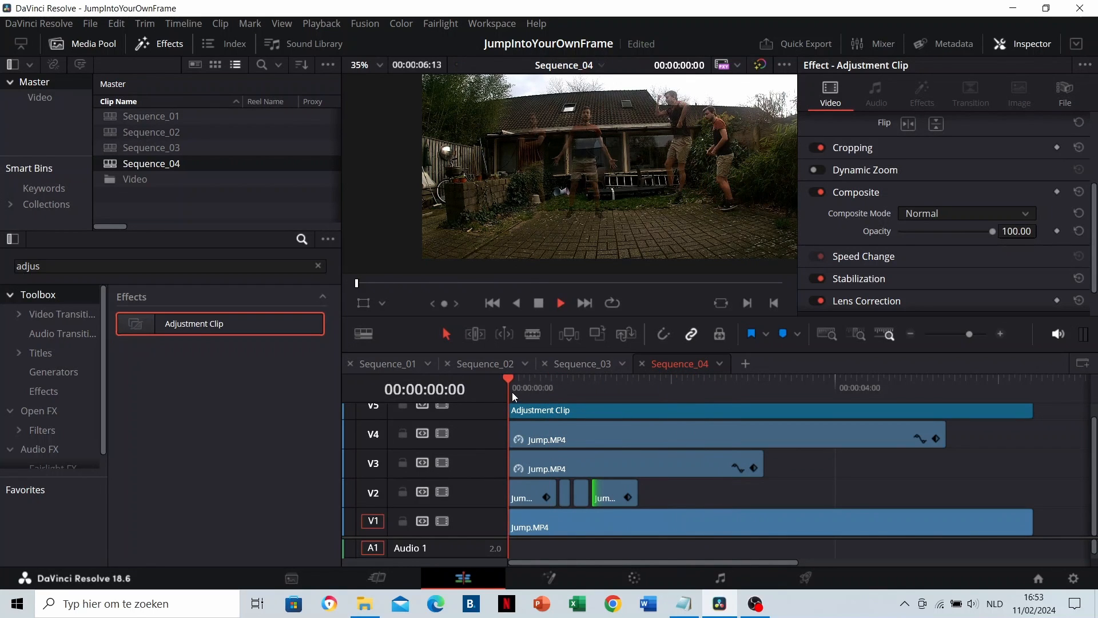
left_click(547, 387)
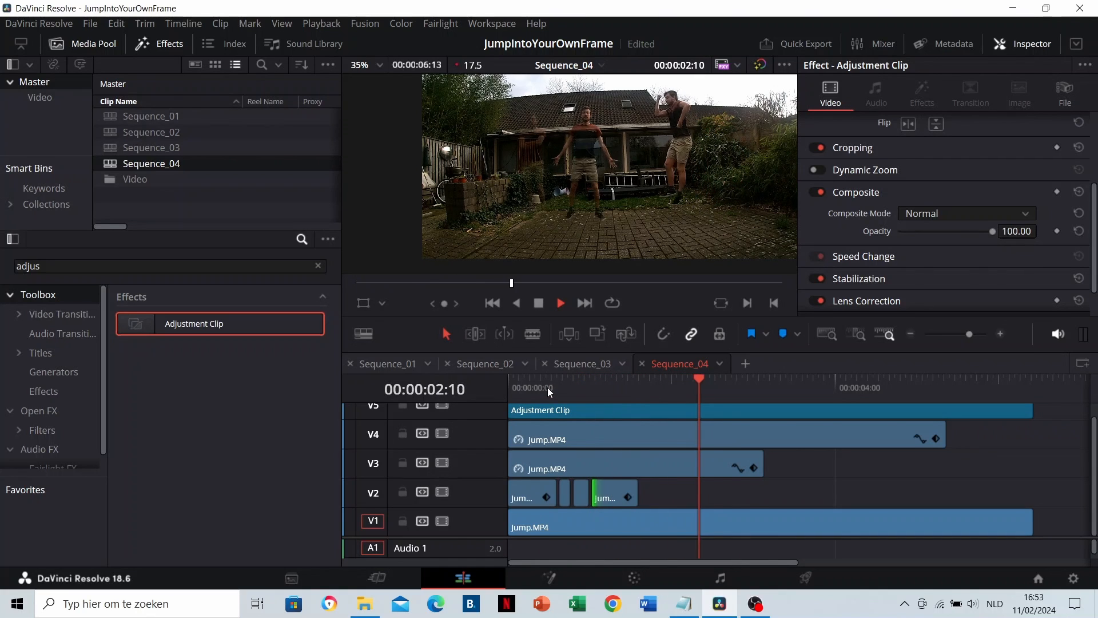
left_click(548, 387)
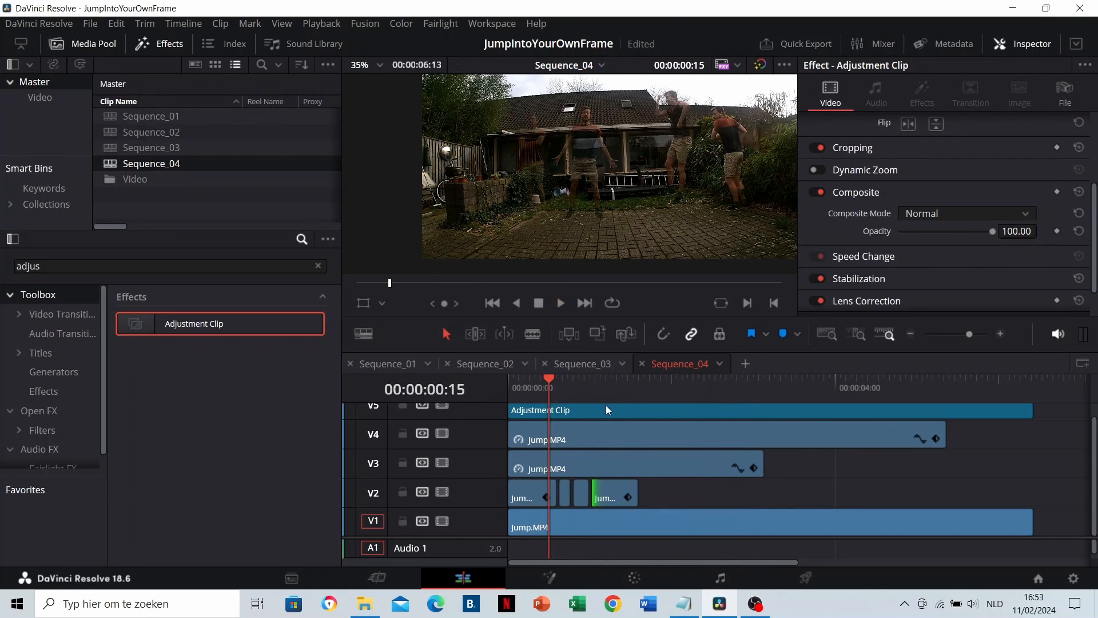
Step: Cut the last V2 piece at 00:00:01:07 and trim the start of the new piece to leave a tiny gap
left_click(609, 389)
left_click(618, 498)
key("ctrl+b")
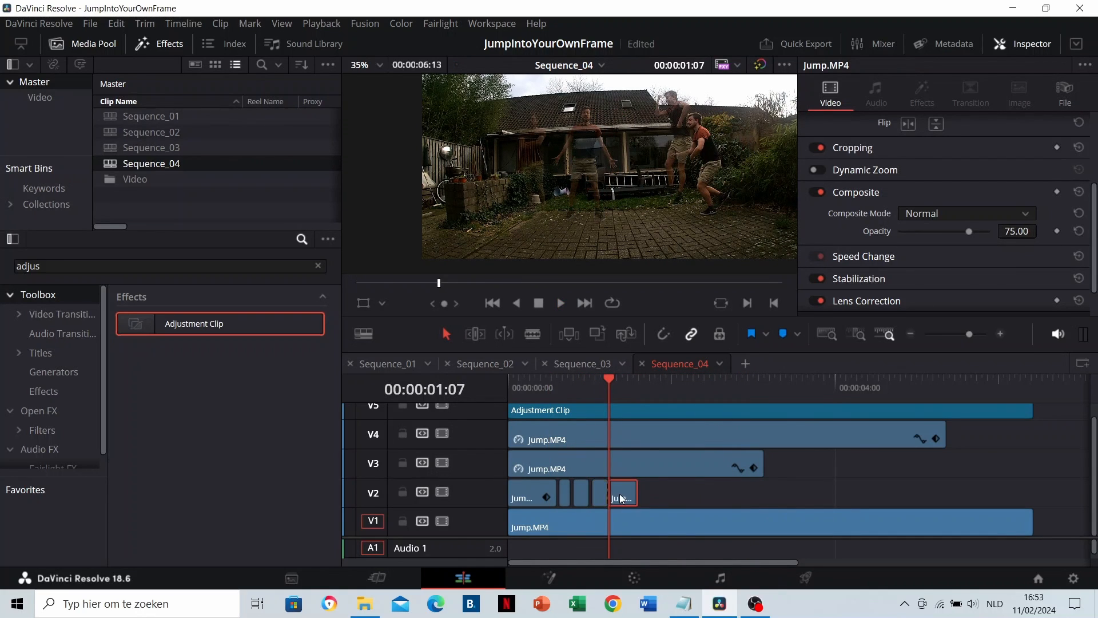
left_click_drag(613, 495, 616, 495)
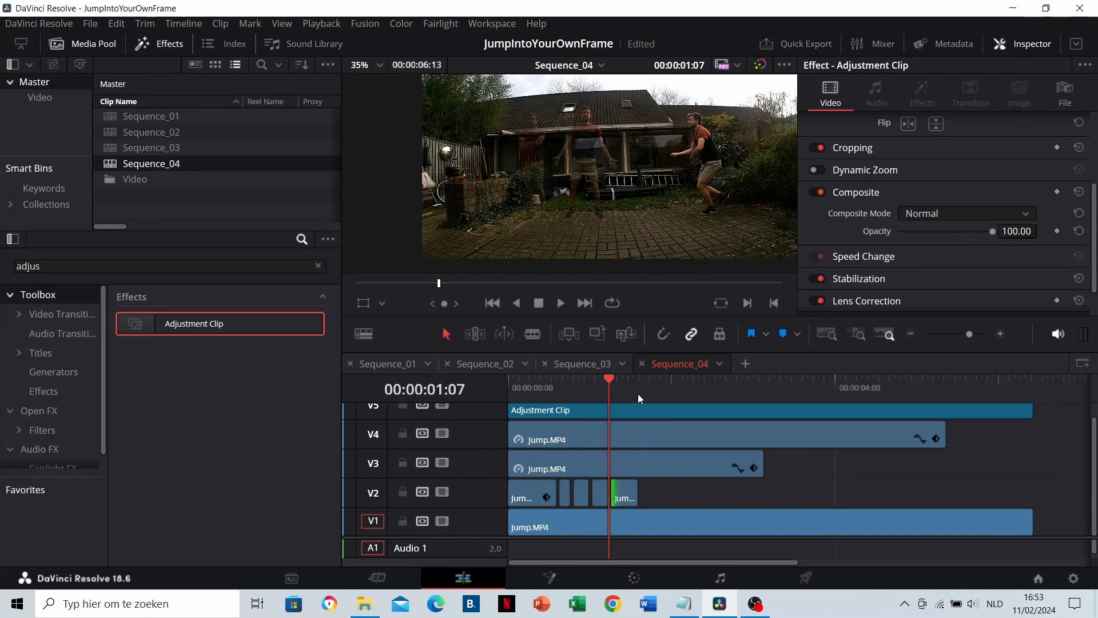
Step: Trim the start of the V3 Jump.MP4 clip to about 00:00:01:18, right after the last V2 piece
mouse_move(640, 394)
left_mouse_down()
mouse_move(624, 390)
mouse_move(653, 389)
left_mouse_up()
left_click(653, 467)
scroll(654, 462, "up", 1)
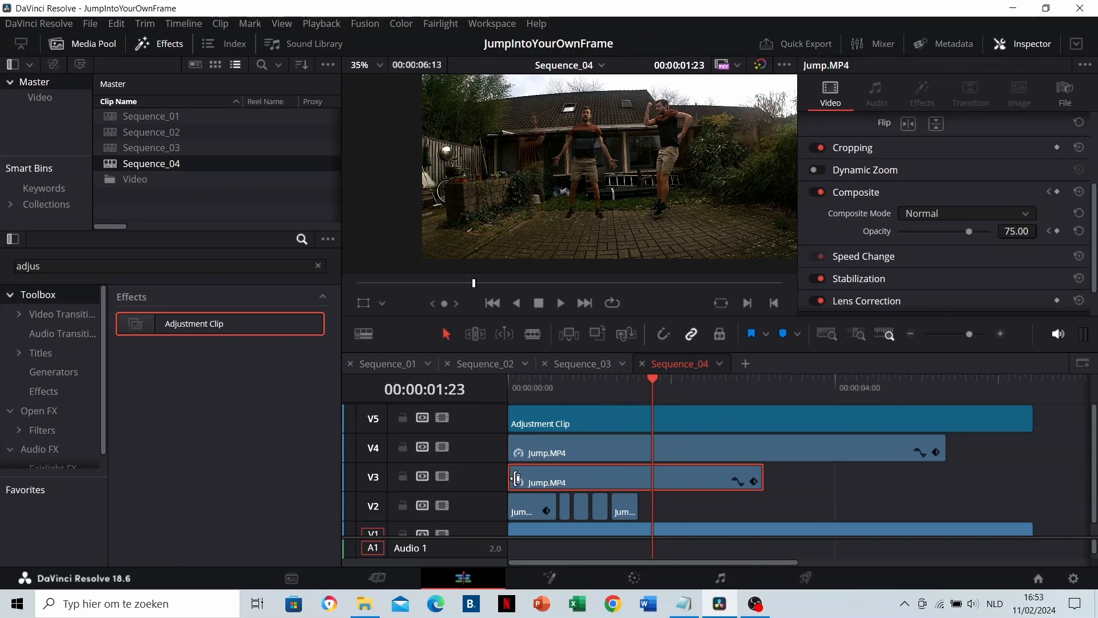
left_click_drag(517, 479, 643, 471)
left_click(665, 342)
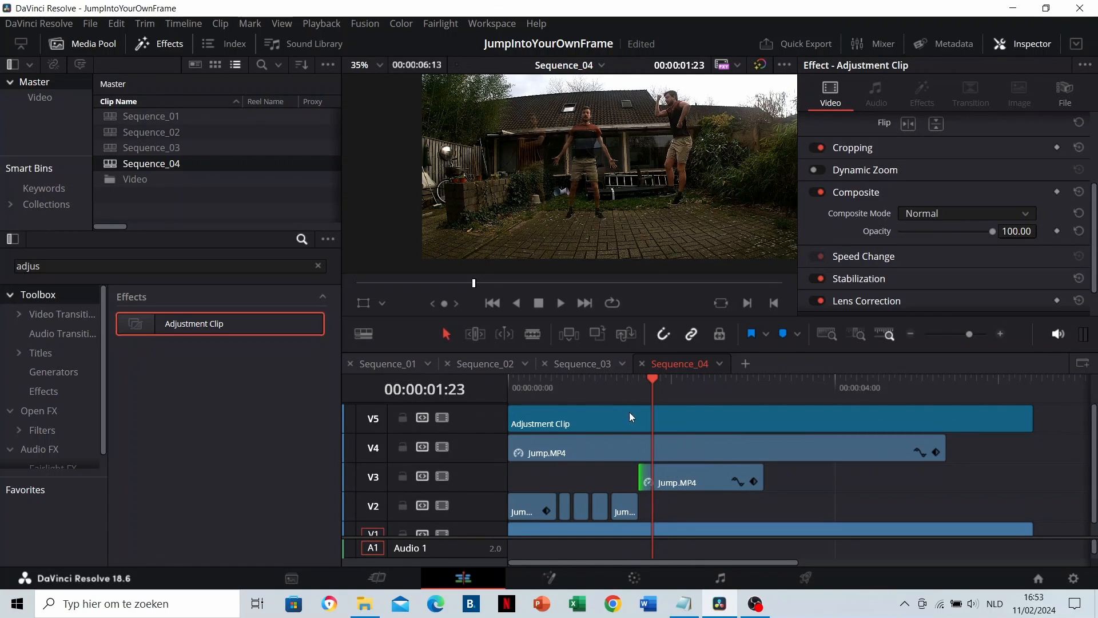
Step: Cut the V3 clip at 00:00:02:05 and trim the start of the second piece to leave a tiny gap
left_click(686, 389)
left_click(698, 477)
key("ctrl+b")
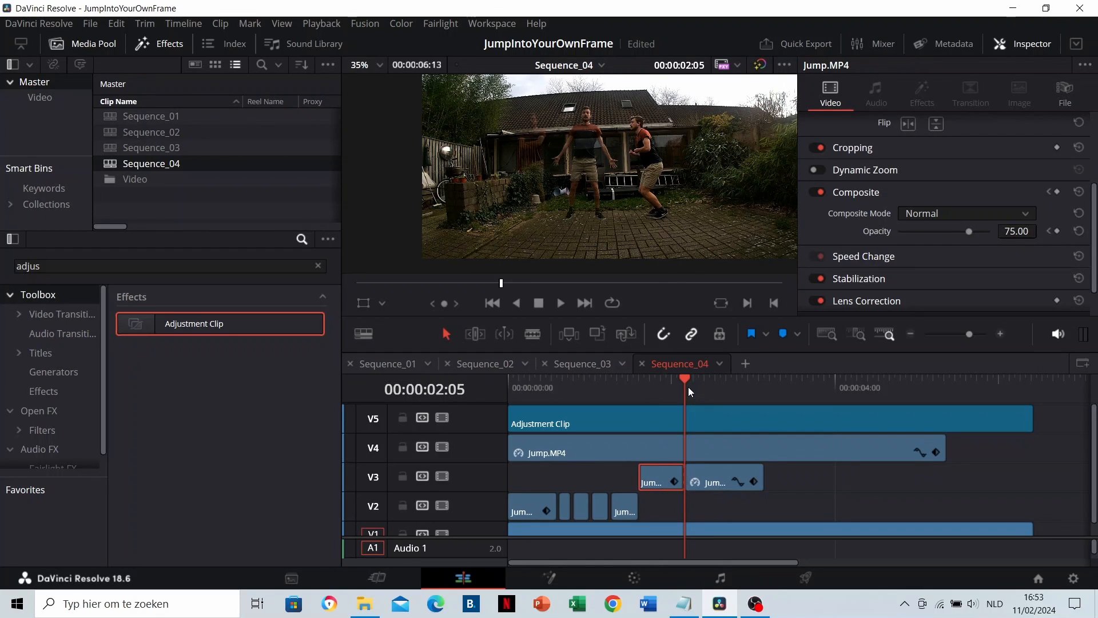
left_click(664, 334)
key("ctrl+s")
left_click(688, 387)
left_click(700, 476)
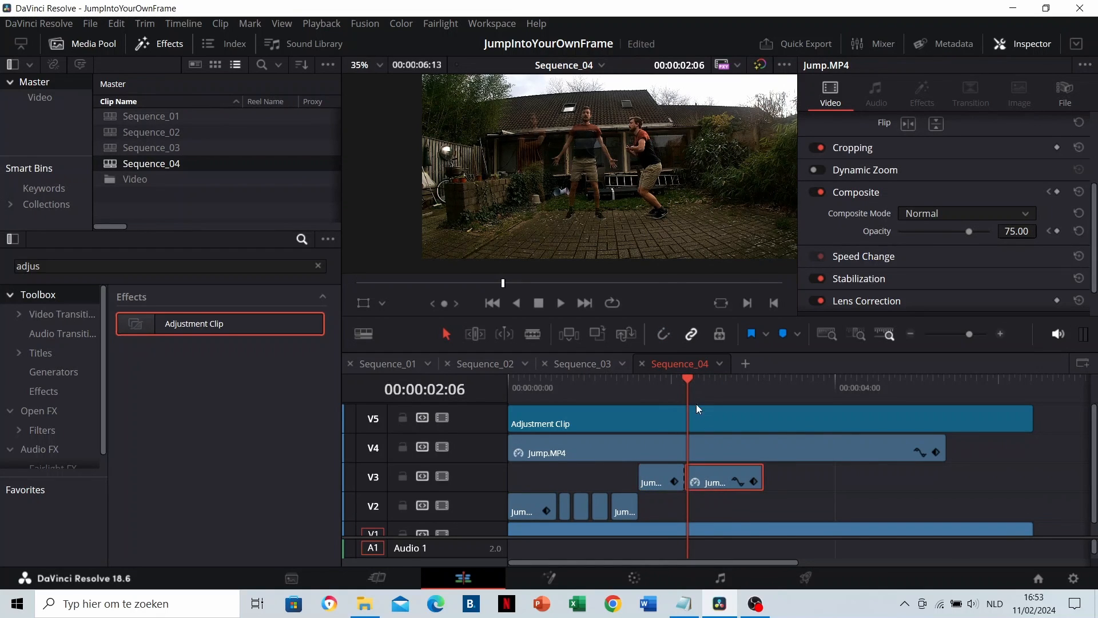
Step: Cut the second V3 piece near 00:00:02:15 with a tiny gap, and undo the extra trim on the new piece
mouse_move(697, 398)
left_mouse_down()
mouse_move(712, 405)
mouse_move(713, 385)
left_mouse_up()
key("ctrl+b")
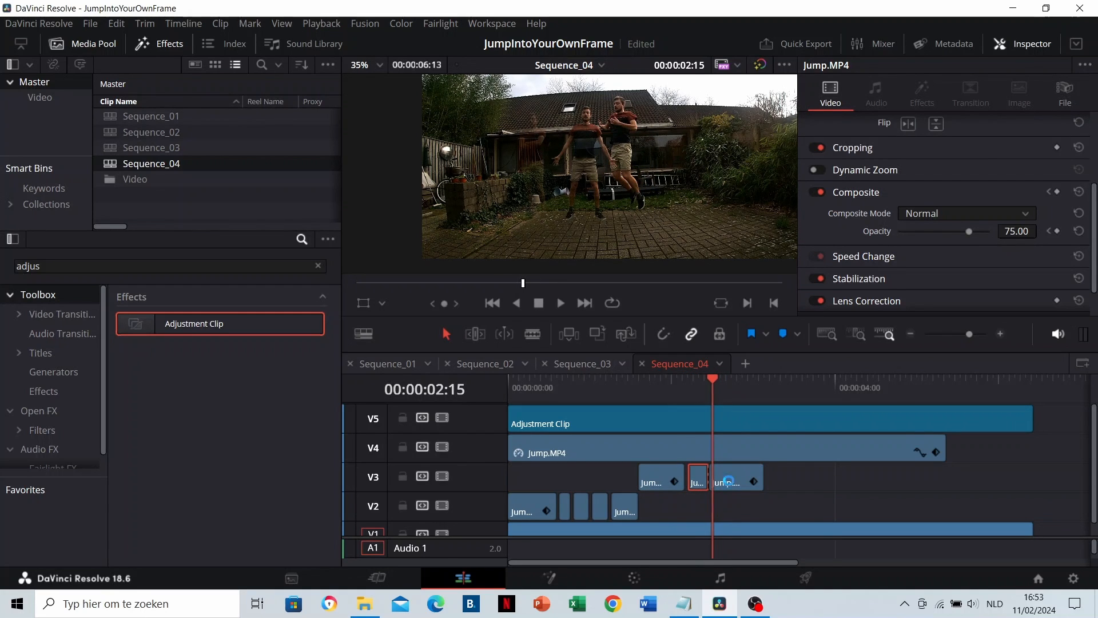
left_click(722, 481)
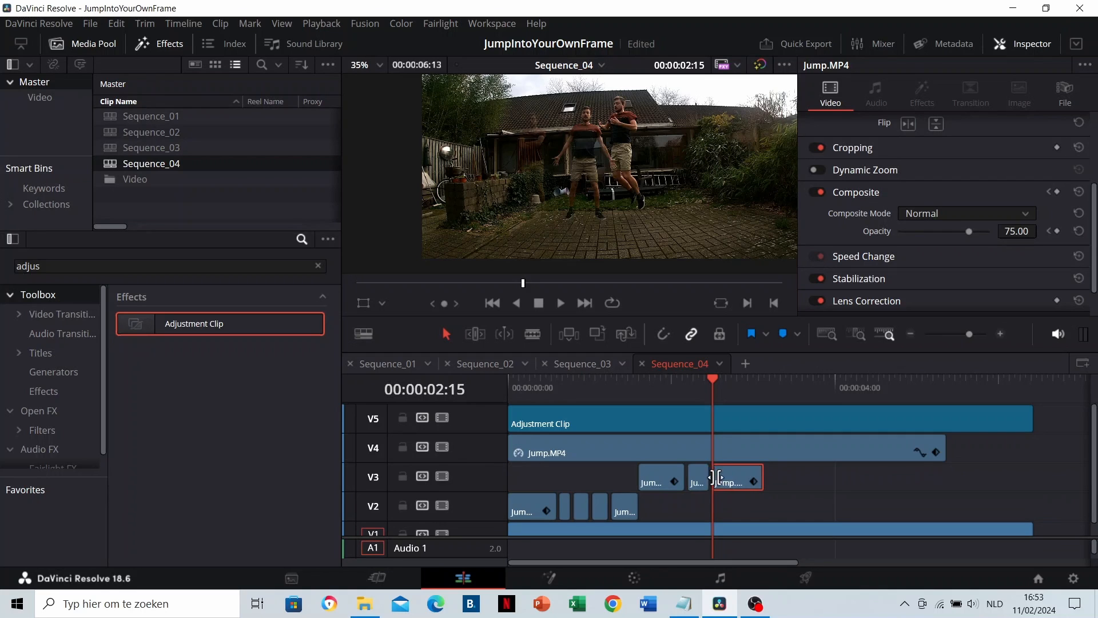
left_click_drag(717, 477, 720, 479)
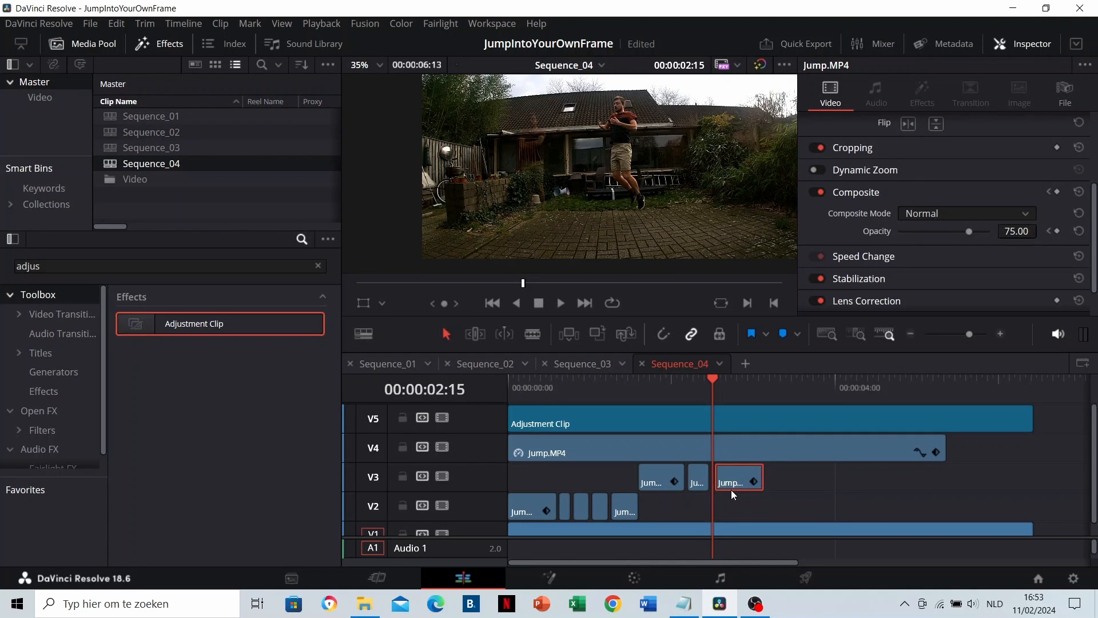
key("ctrl+z")
Step: Cut the last V3 piece at 00:00:02:23 and trim the start of the new piece to leave a tiny gap
left_click(735, 387)
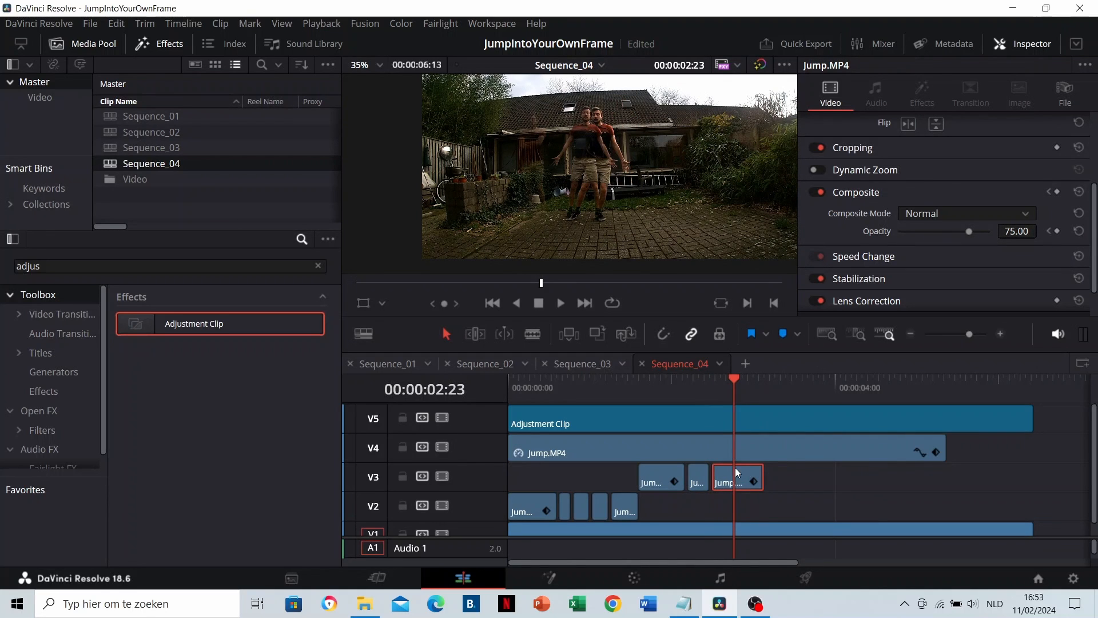
key("ctrl+b")
left_click(742, 482)
left_click_drag(742, 482, 747, 483)
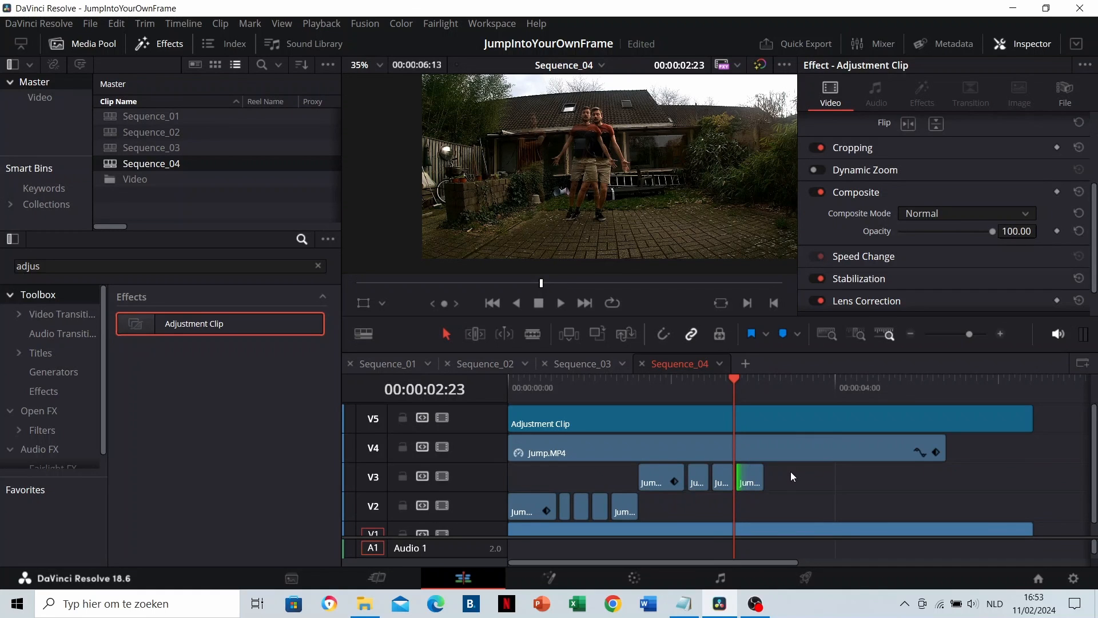
Step: Play back Sequence_04 from about 00:00:01:29 to check the flicker made by the V3 gaps
left_click(668, 386)
key("space")
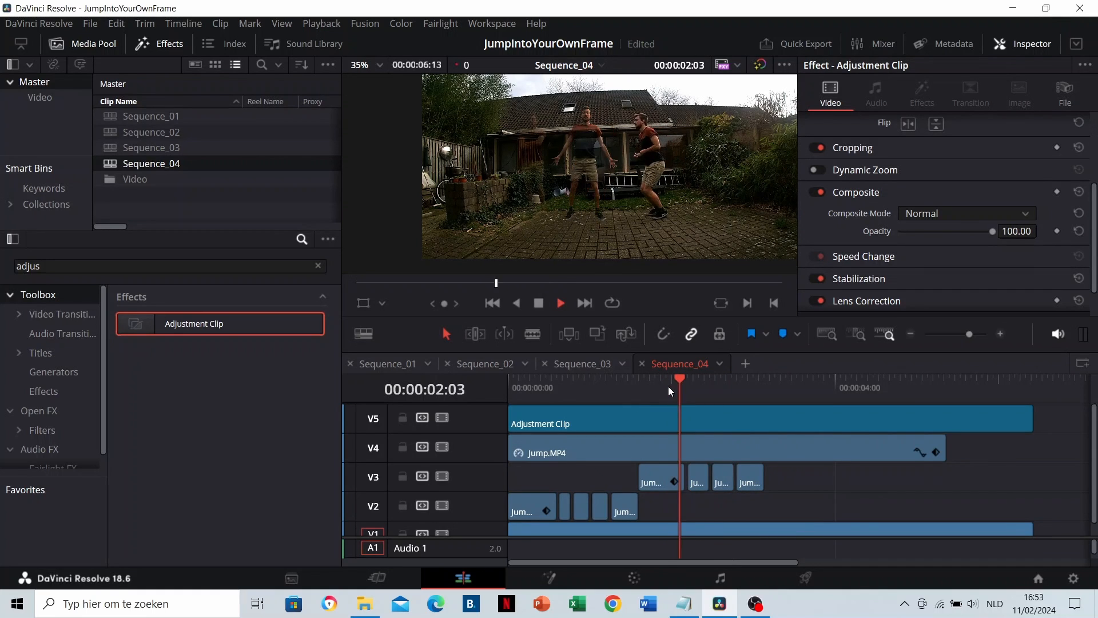
left_click(668, 386)
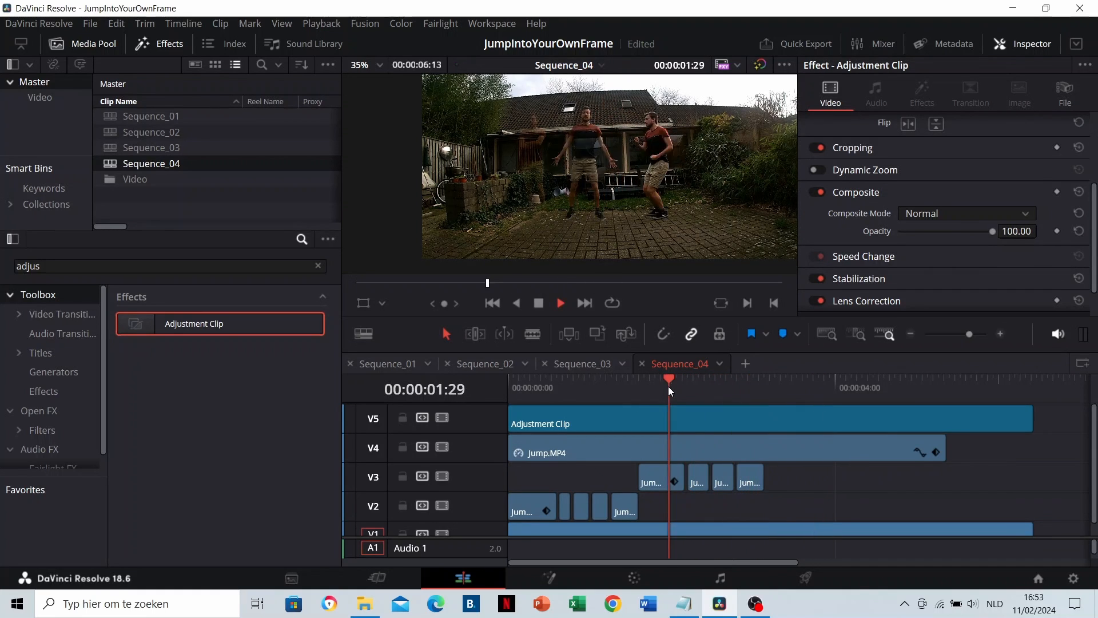
key("space")
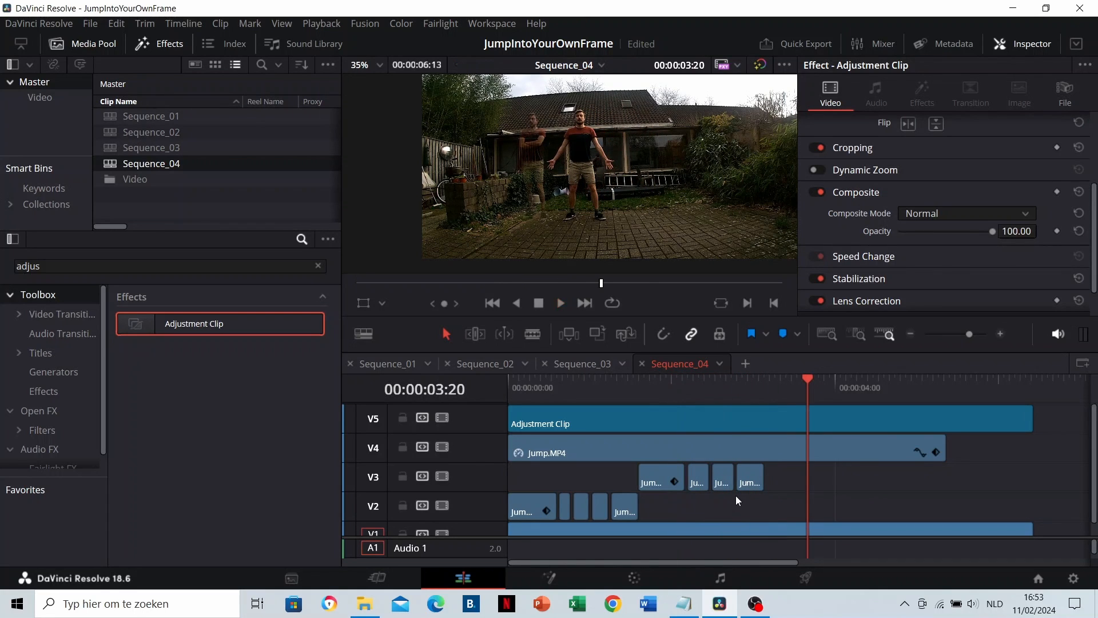
Step: Remove the V3 gap at 00:00:02:23 by extending the third piece over the last one, and play back the result
left_click_drag(734, 484, 764, 485)
left_click(702, 387)
key("space")
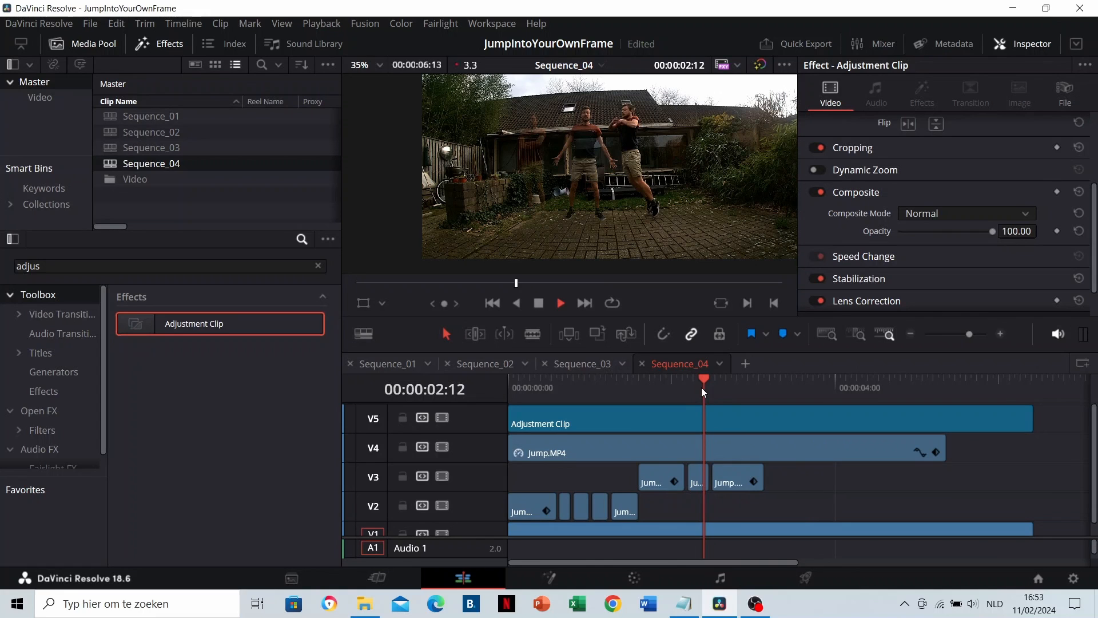
left_click(670, 387)
left_click(638, 389)
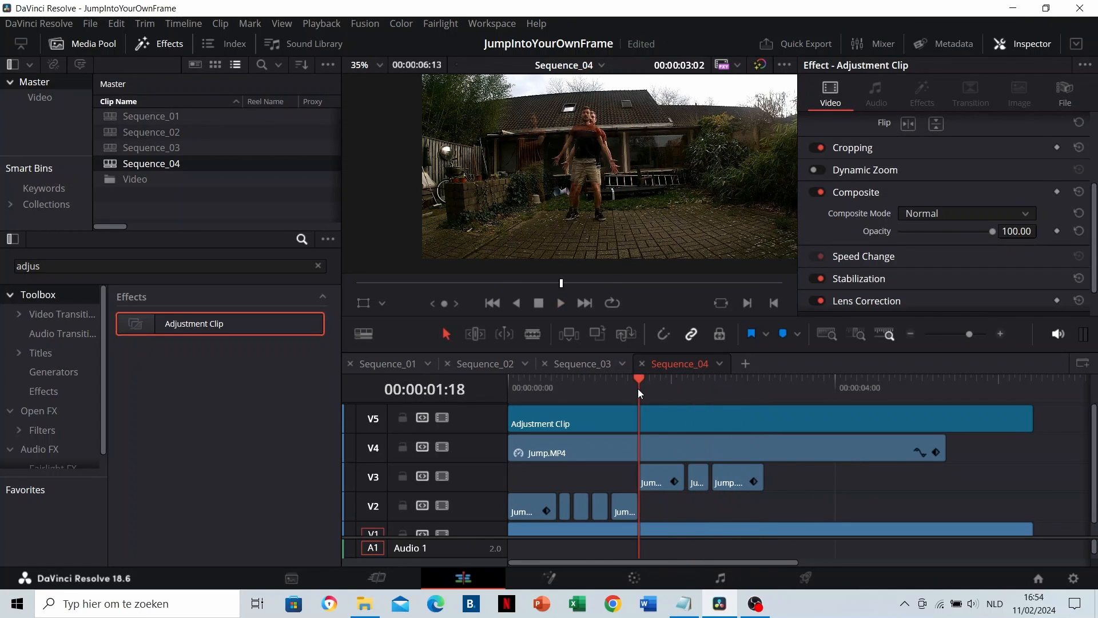
key("space")
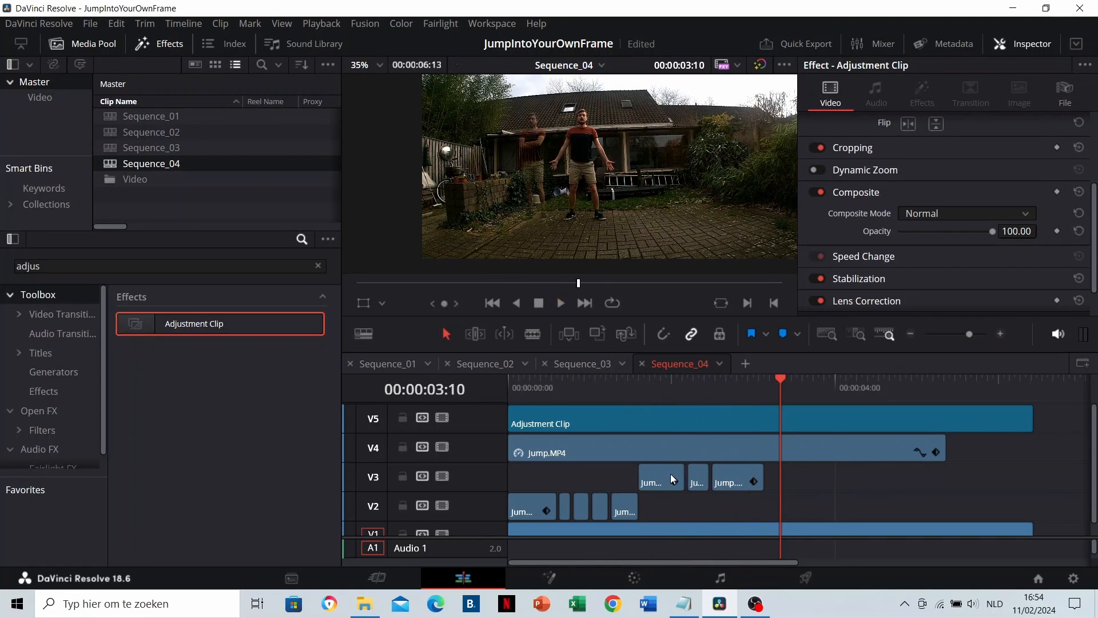
Step: Shorten the start of the second V3 piece, extend the first piece toward it to leave a tiny gap, and play back the result
scroll(678, 470, "up", 5)
left_click_drag(649, 480, 662, 480)
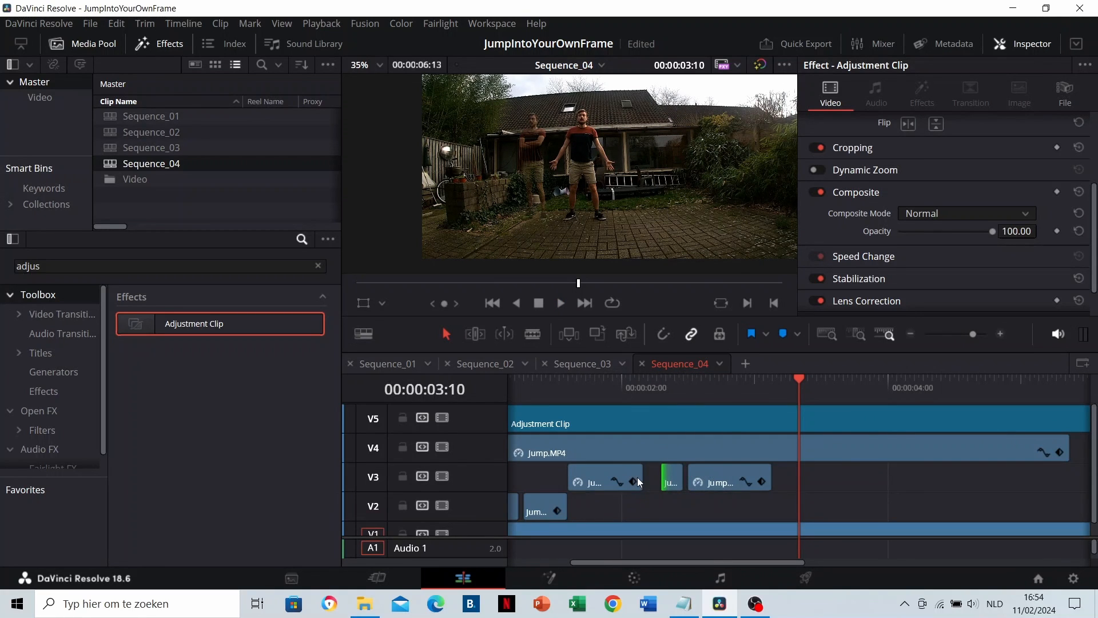
left_click_drag(642, 479, 659, 490)
left_click(632, 393)
key("space")
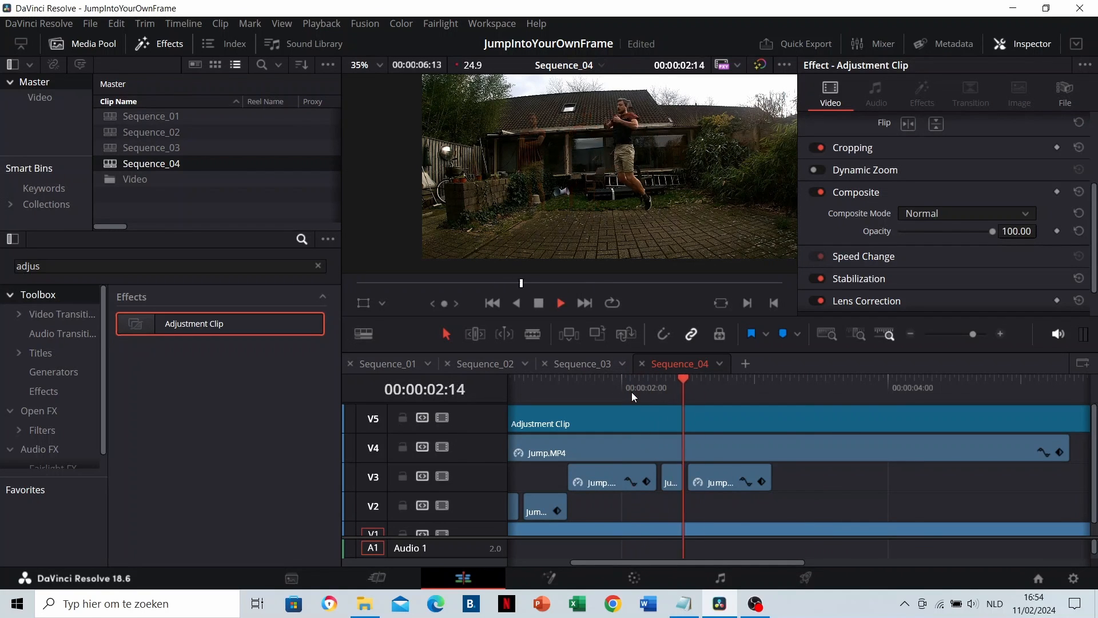
left_click(639, 388)
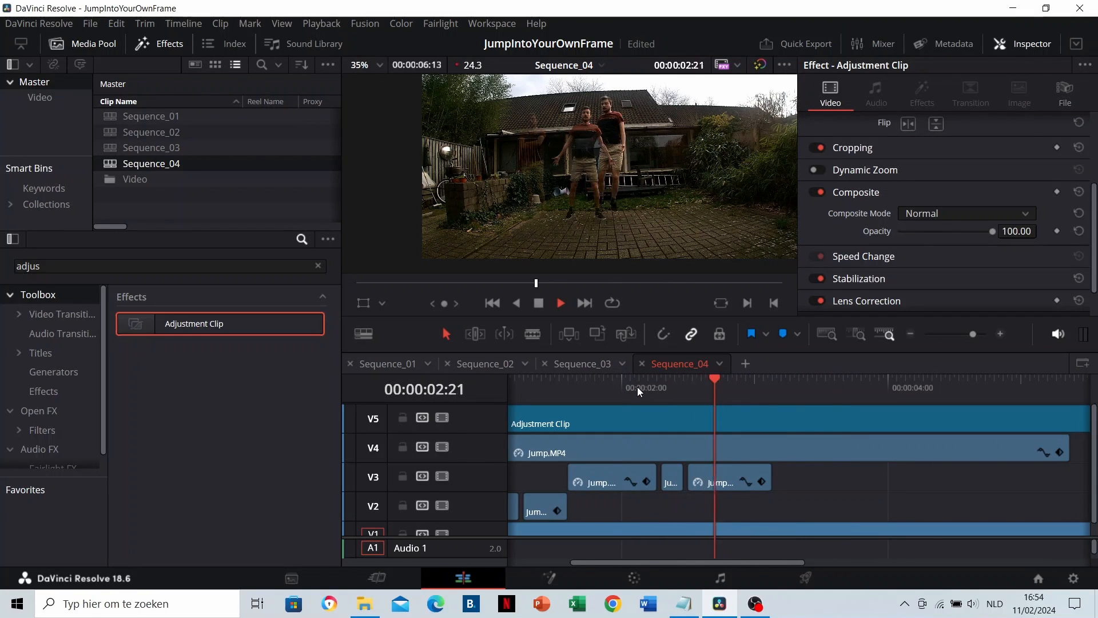
key("space")
Step: Cut the short second V3 piece at 00:00:02:11 and trim the start of the new piece to 00:00:02:12
left_click(671, 389)
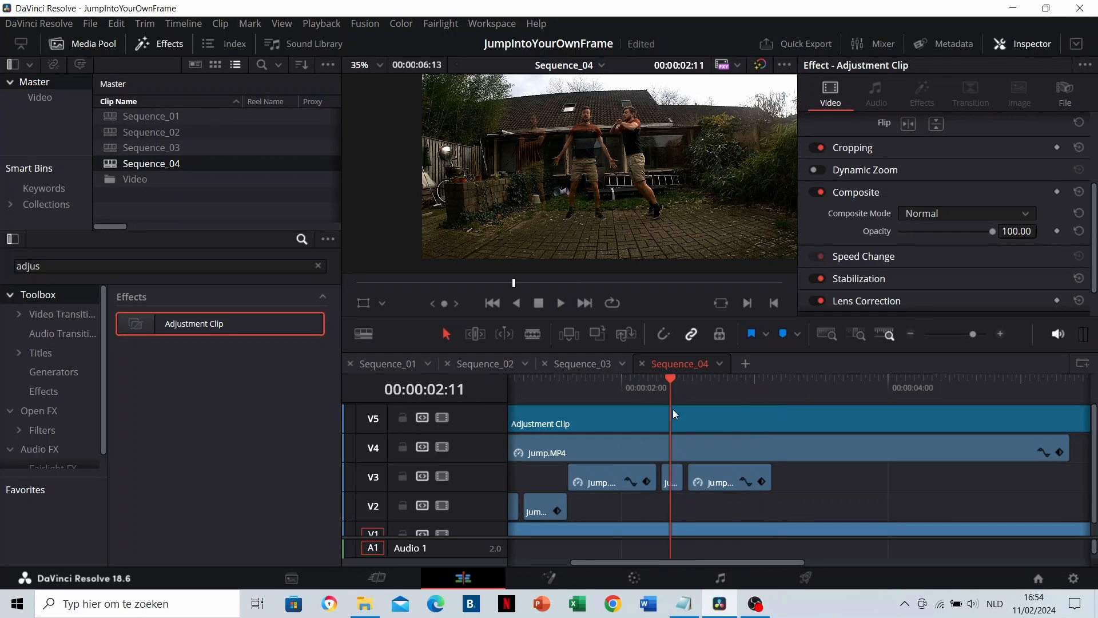
left_click(673, 483)
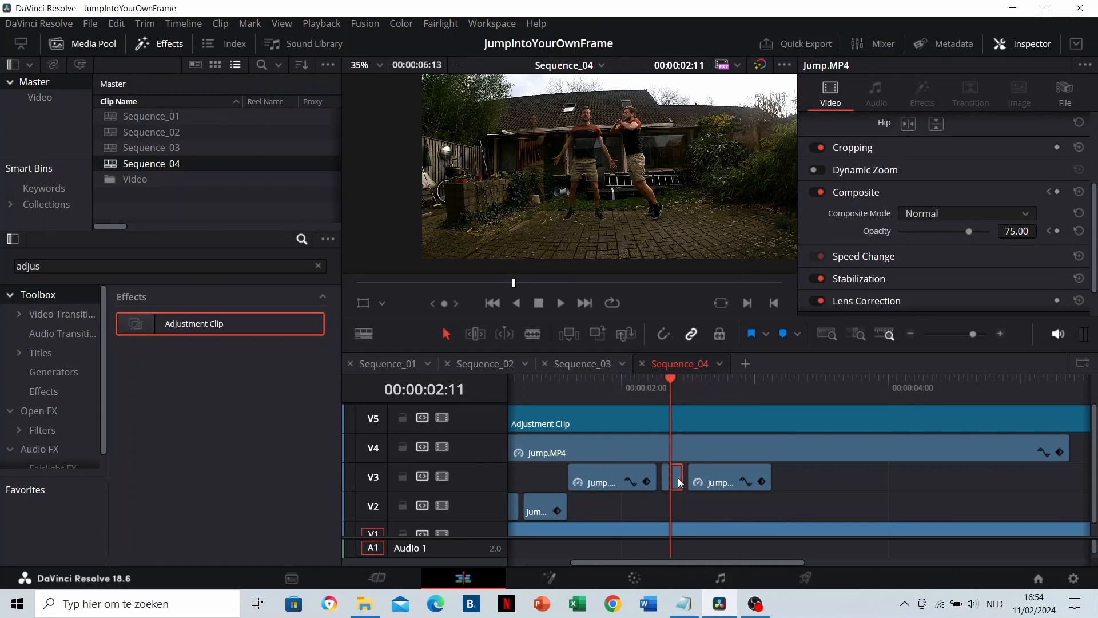
left_click(677, 479)
key("ctrl+equal")
key("ctrl+equal")
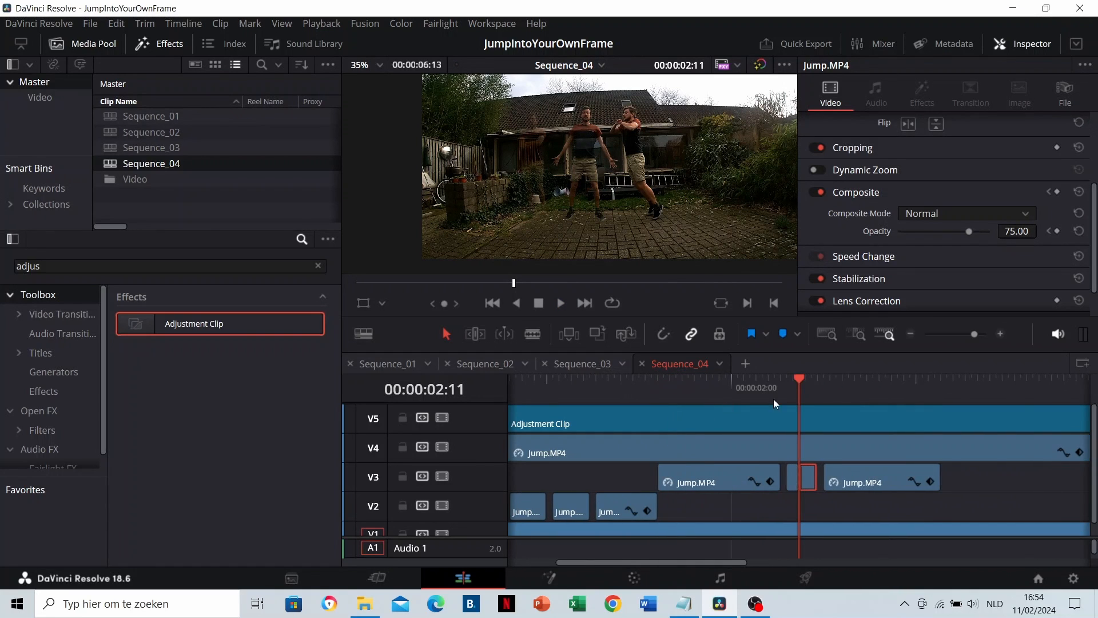
left_click(805, 385)
key("shift+bracketleft")
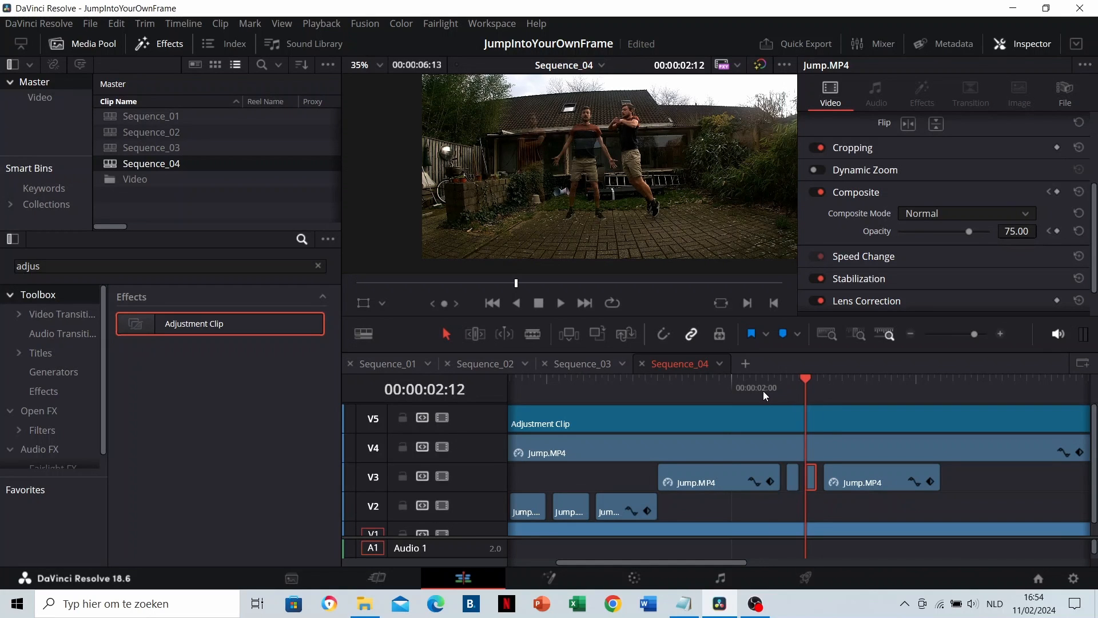
Step: Play back the V3 section repeatedly from around 00:00:02:05 to check the flicker made by its gaps
left_click(764, 390)
key("space")
left_click(763, 390)
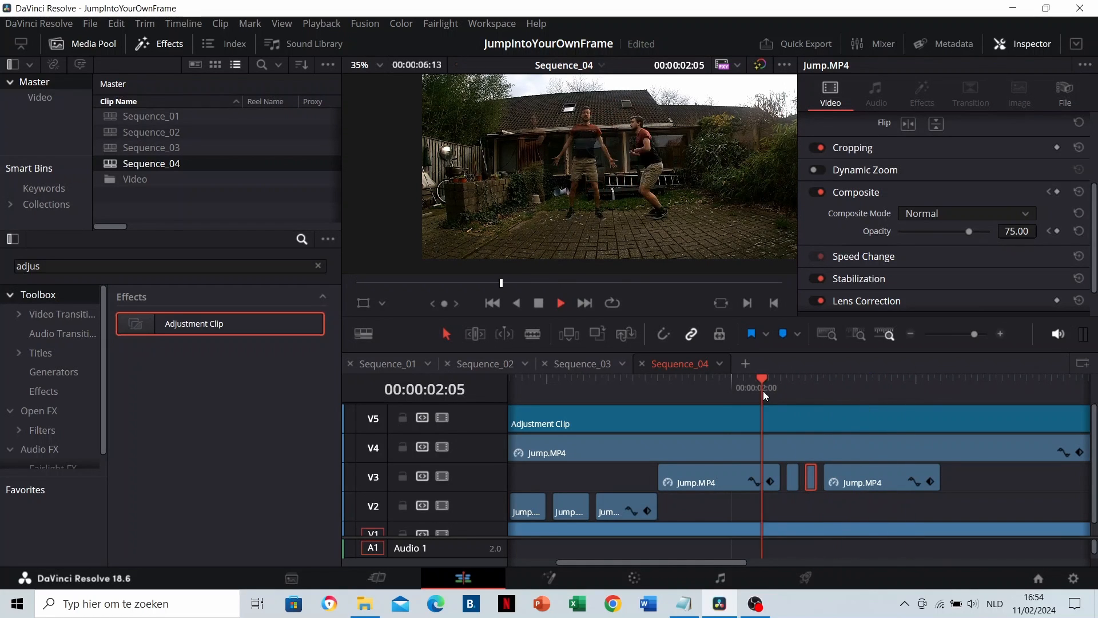
key("space")
left_click(747, 390)
key("space")
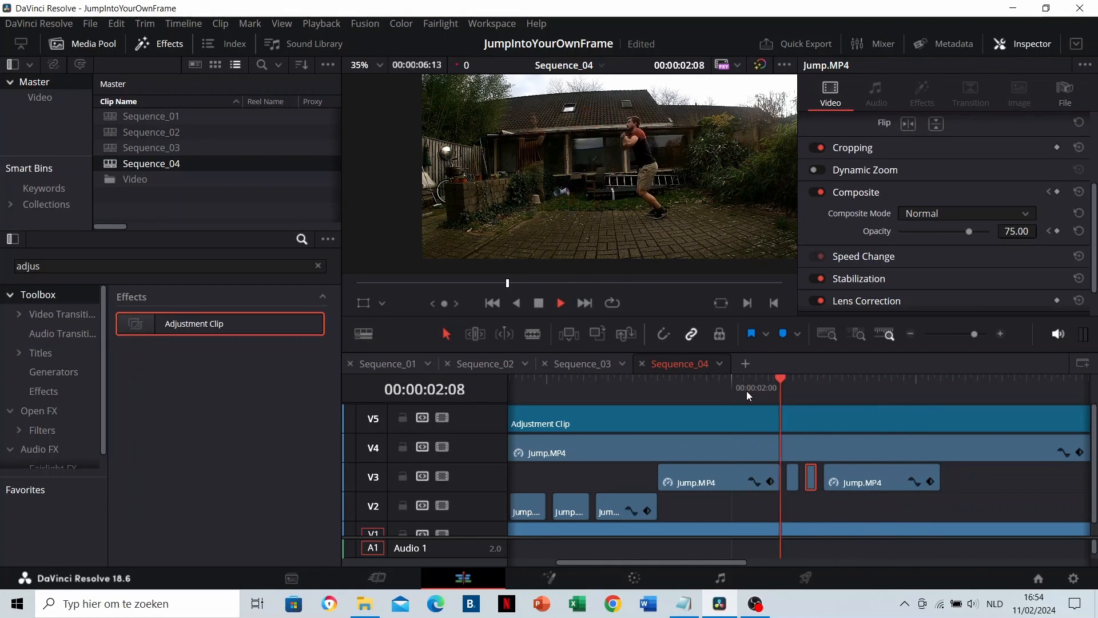
left_click(746, 390)
key("space")
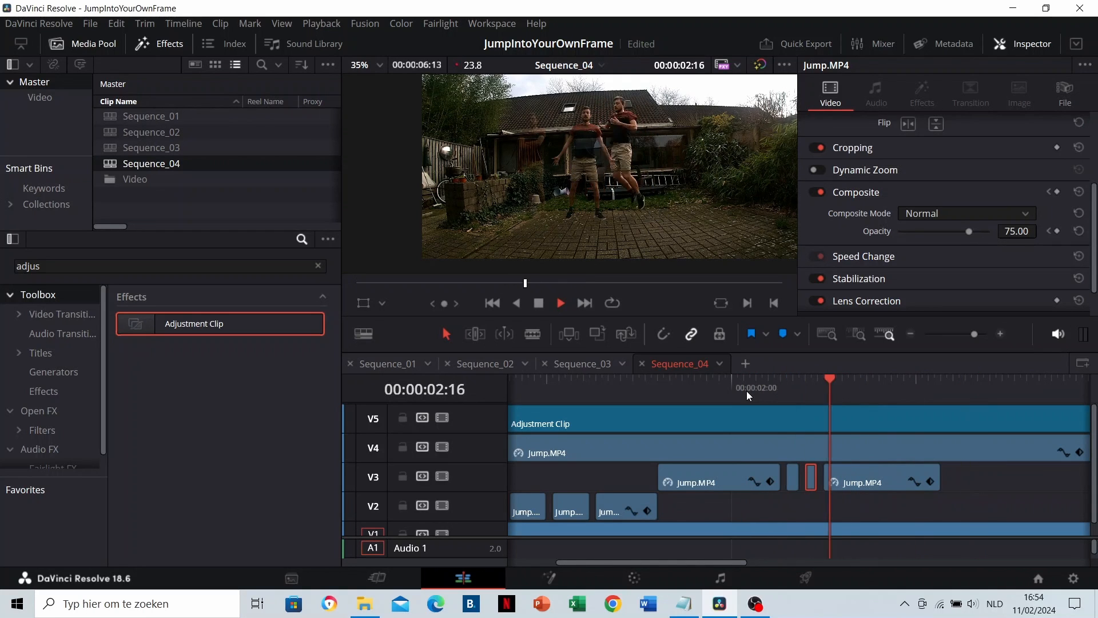
key("space")
Step: Trim the start of the V4 Jump.MP4 clip to 00:00:04:09
scroll(789, 476, "down", 5)
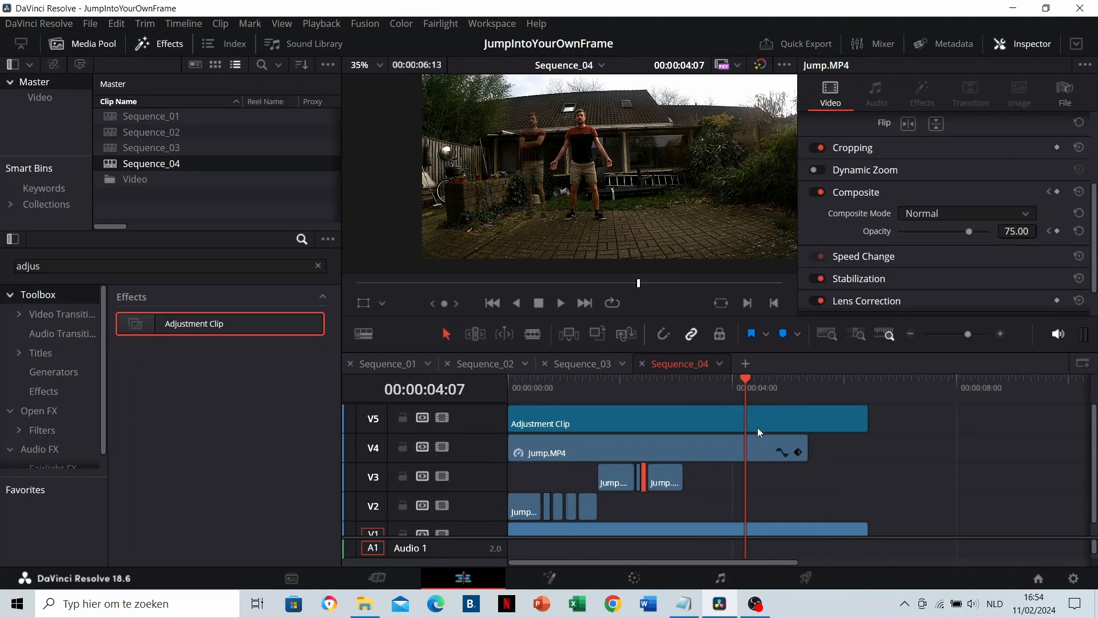
left_click(751, 451)
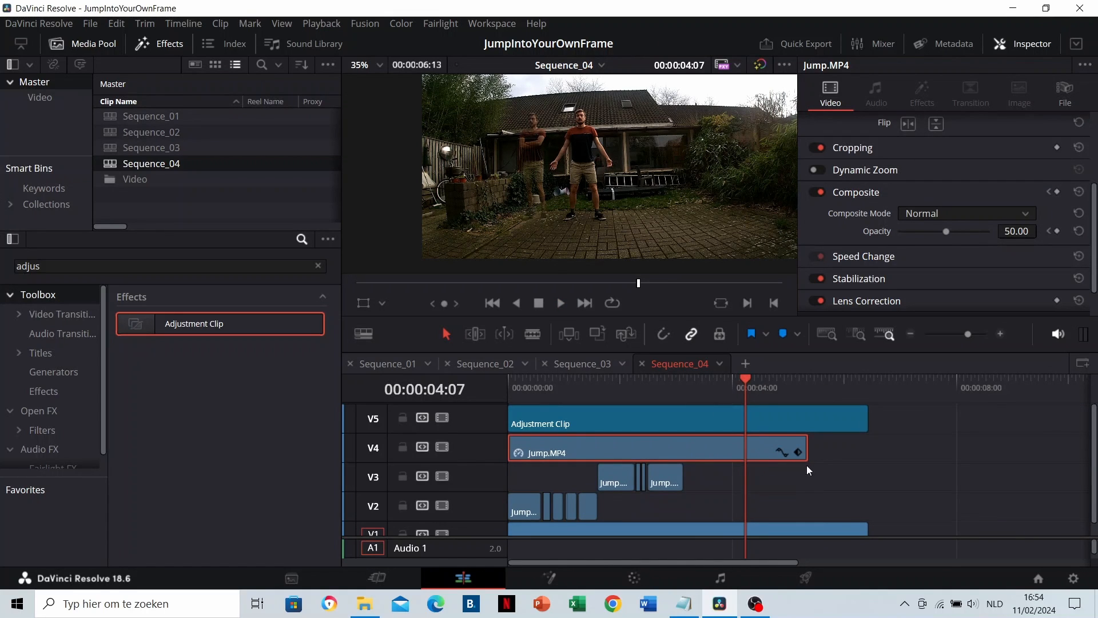
left_click_drag(758, 391, 752, 391)
left_click(748, 388)
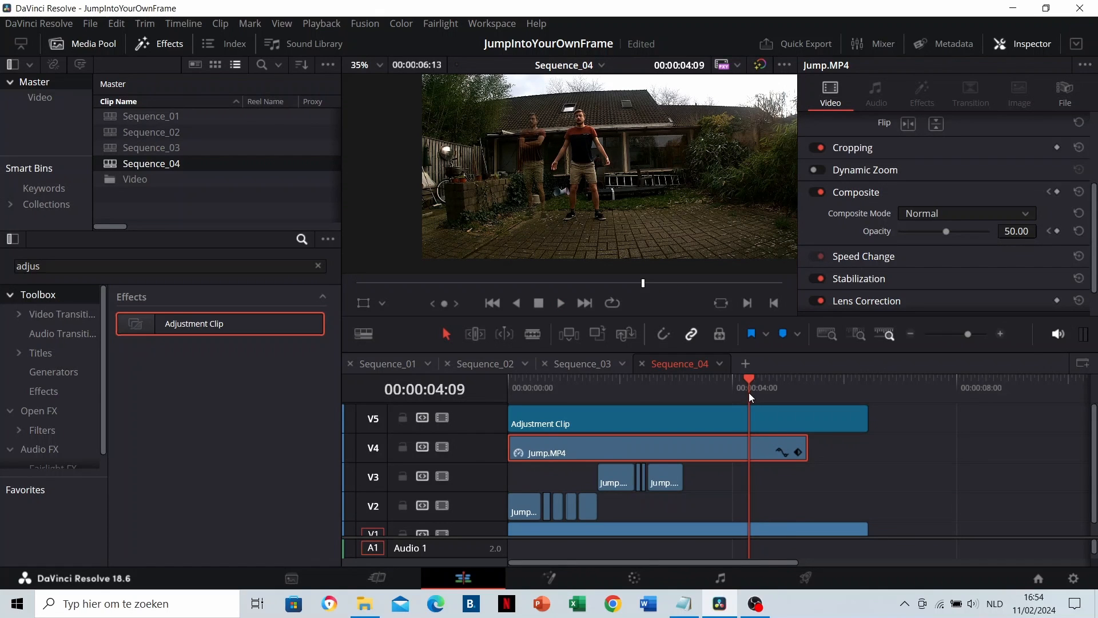
key("shift+bracketleft")
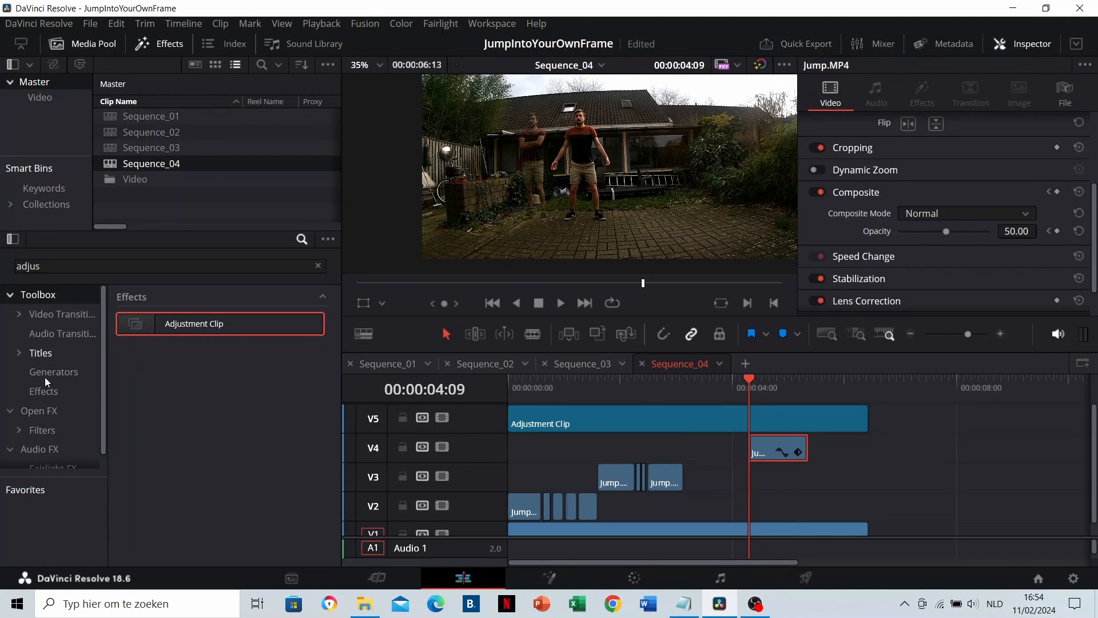
Step: Search the effects for "camer" and apply the Camera Shake video transition to the start of the V4 clip
left_click(39, 409)
left_click(94, 265)
key("ctrl+a")
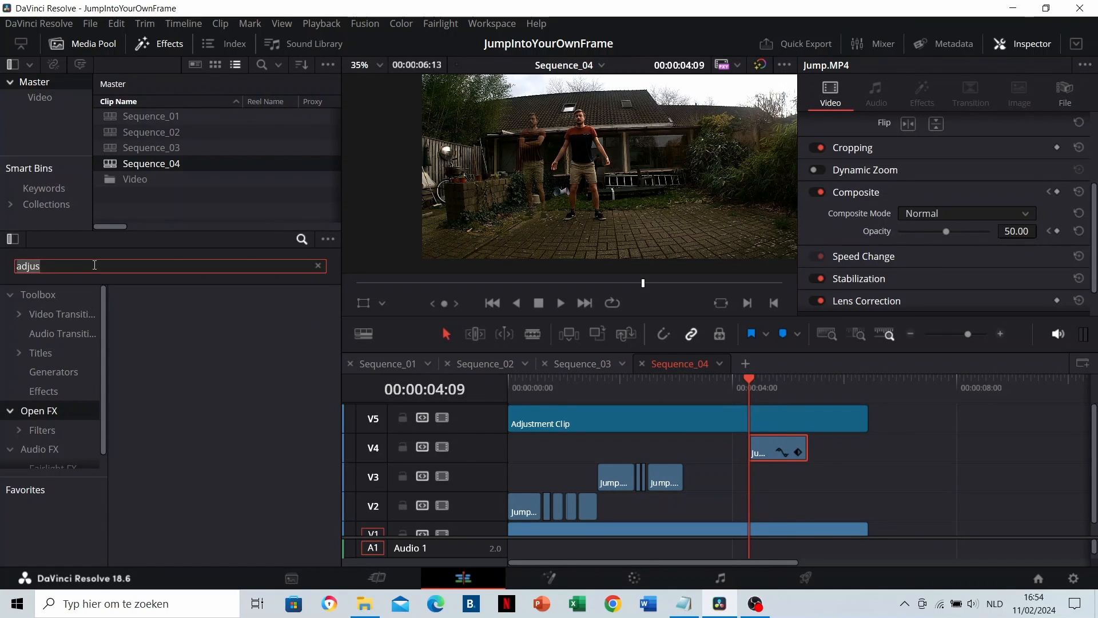
type("camer")
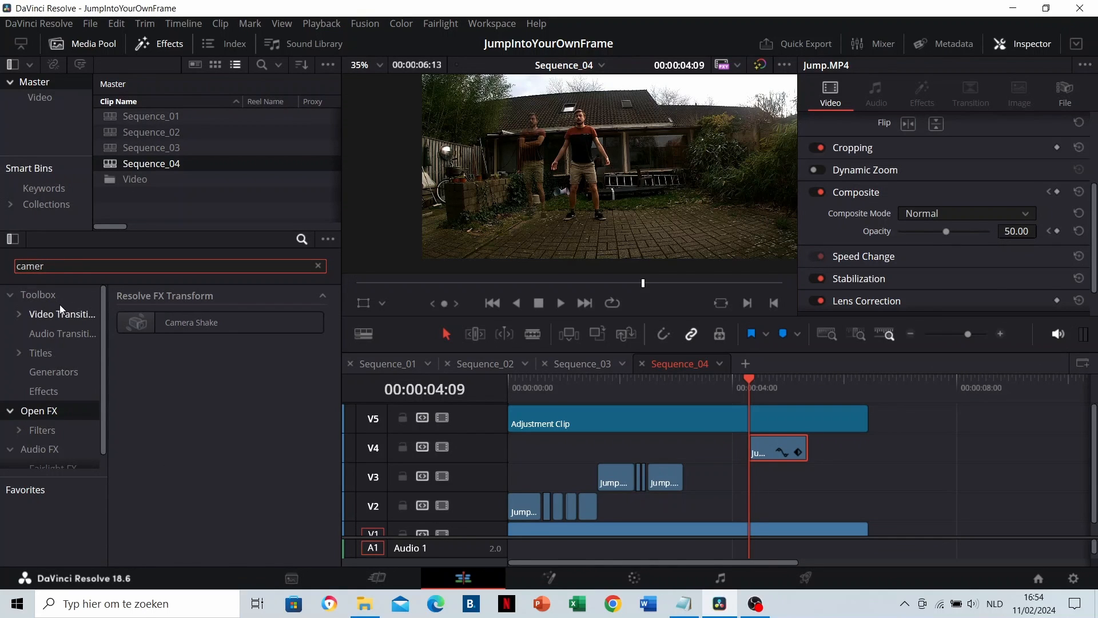
left_click(60, 306)
left_click_drag(132, 326, 760, 428)
Step: Play back the Camera Shake transition at the start of the V4 clip
left_click(726, 380)
key("space")
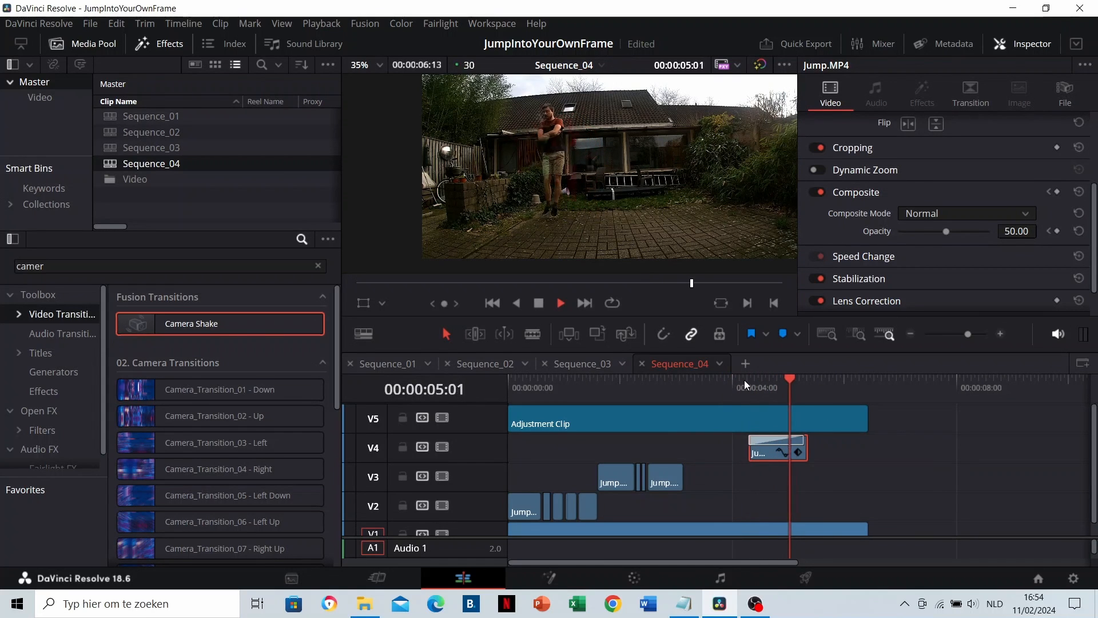
left_click(743, 380)
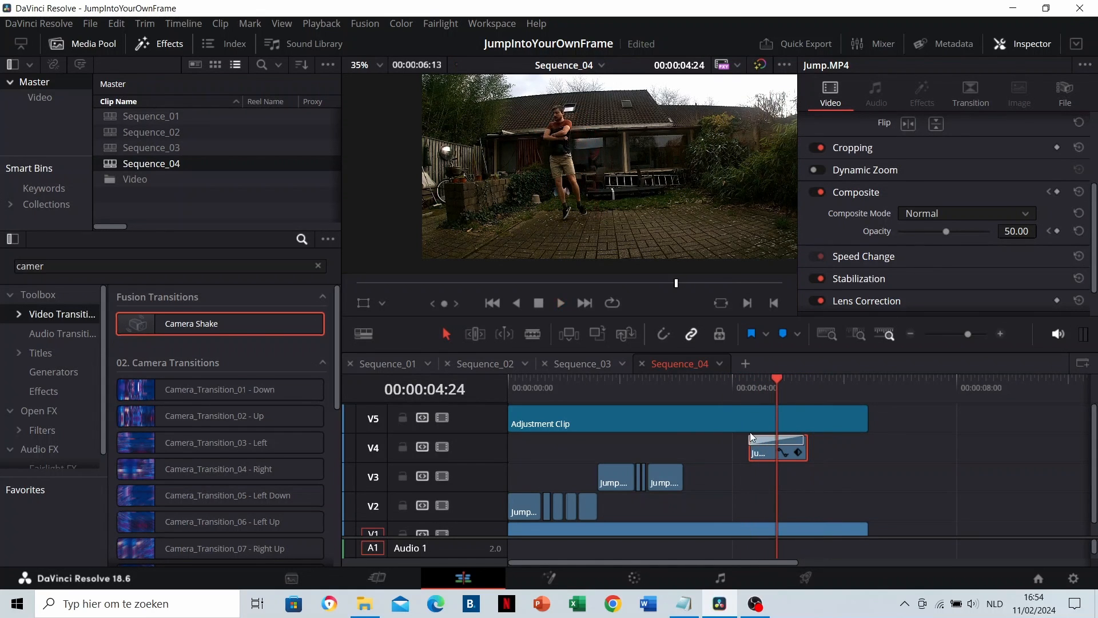
key("space")
Step: Extend the start of the V4 clip back to about 00:00:03:09 and play back the transition there
left_click_drag(750, 447, 724, 441)
left_click(677, 394)
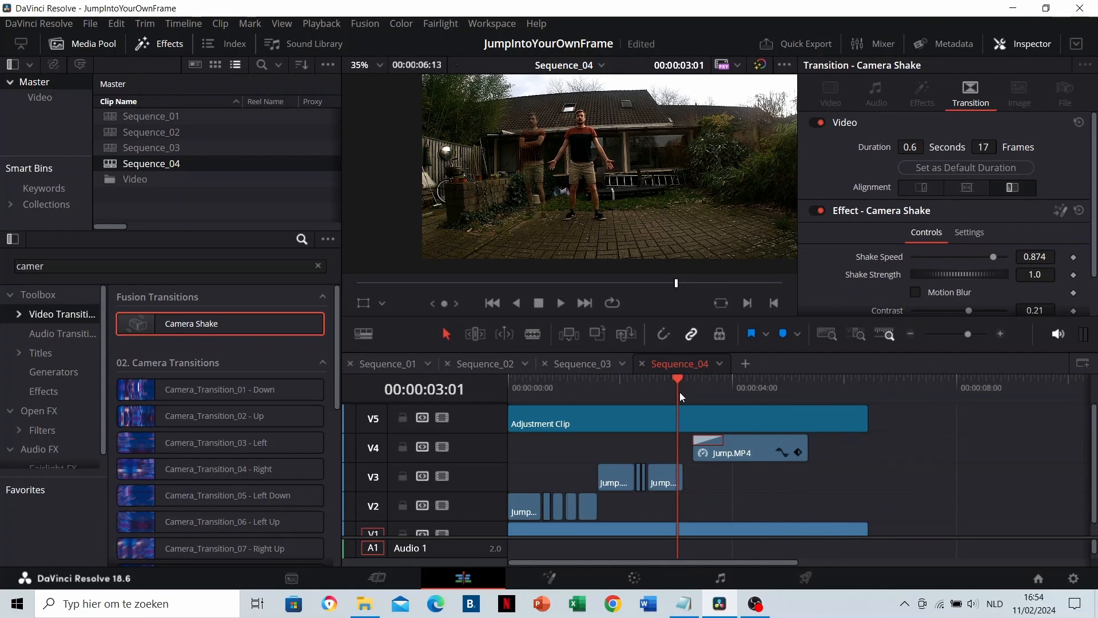
key("space")
left_click(690, 390)
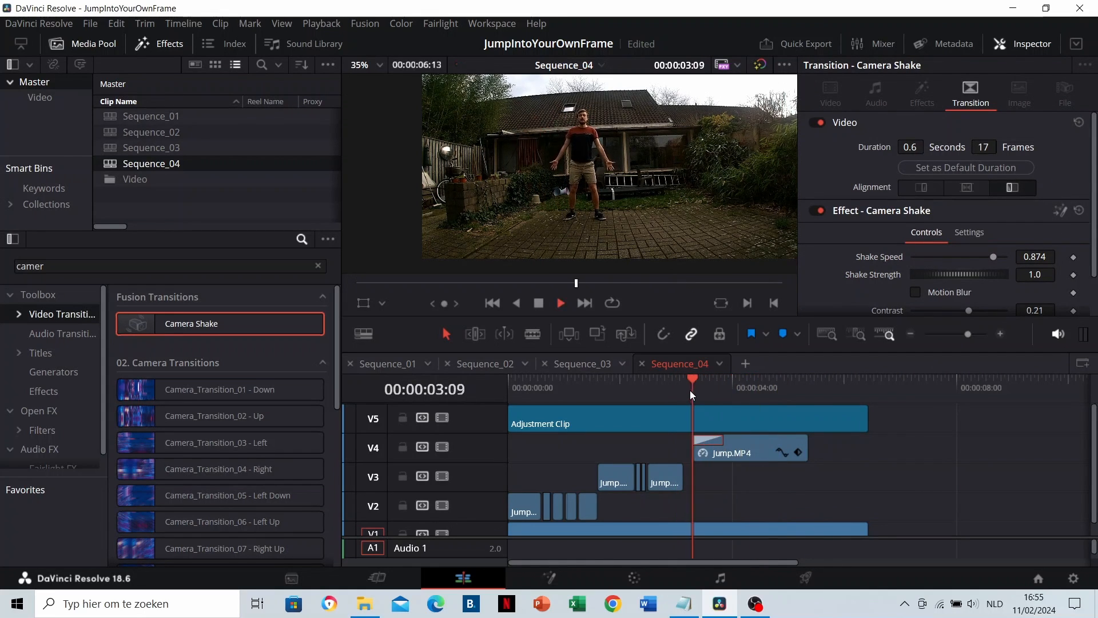
Step: Replay the start of the V4 Jump.MP4 clip in Sequence_04 from 00:00:03:09 to review the Camera Shake transition
left_click(690, 390)
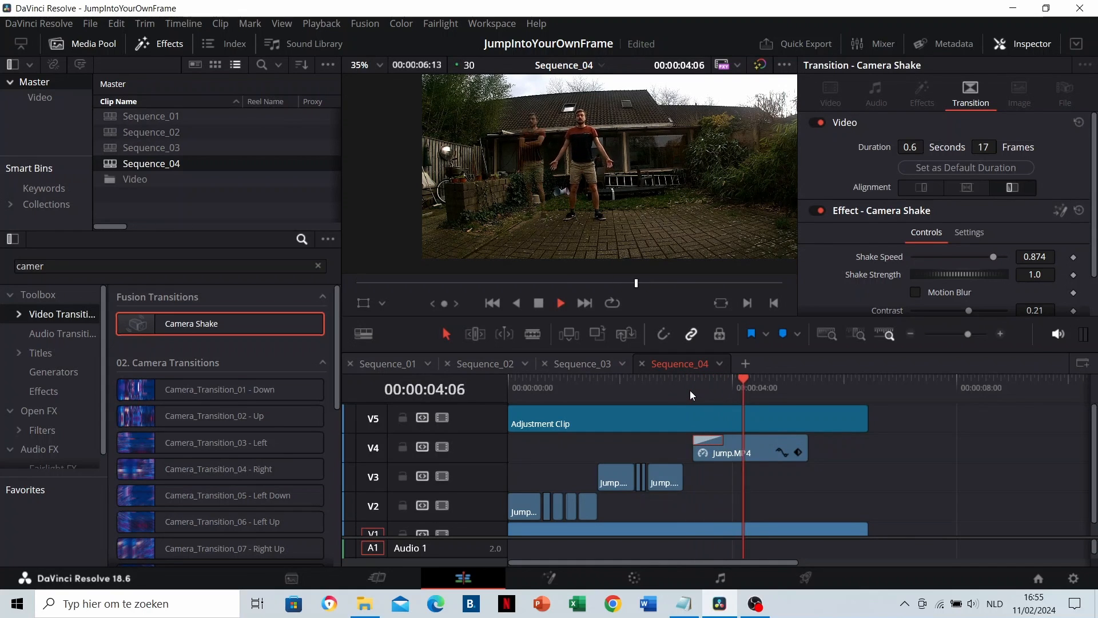
left_click(690, 390)
key("space")
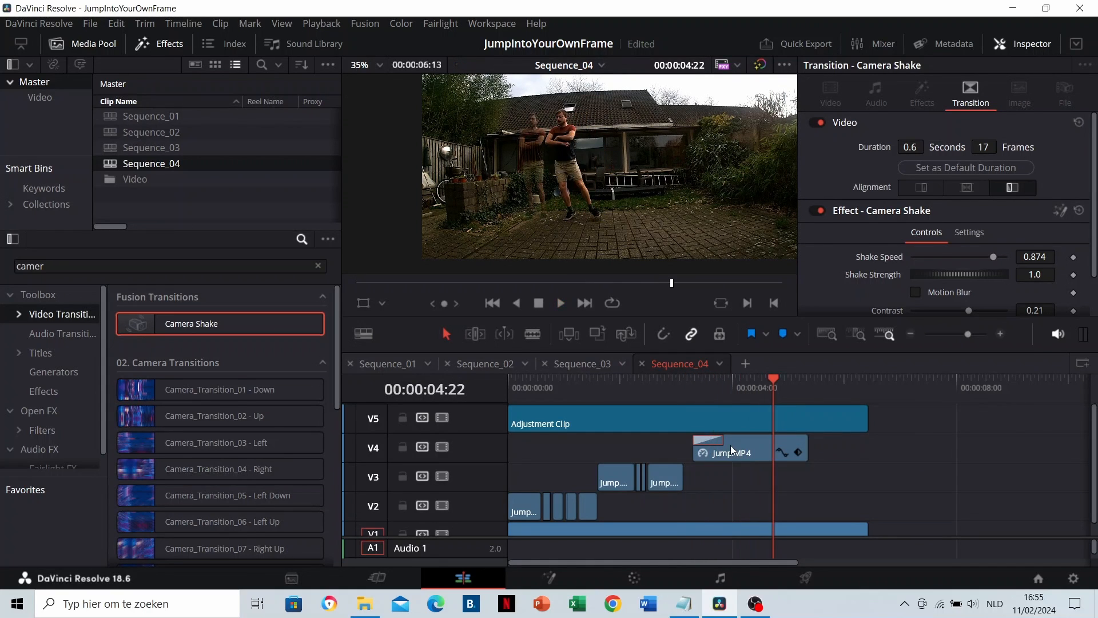
Step: Duplicate the Sequence_04 timeline, rename the copy to Sequence_05 and open it
left_click(157, 168)
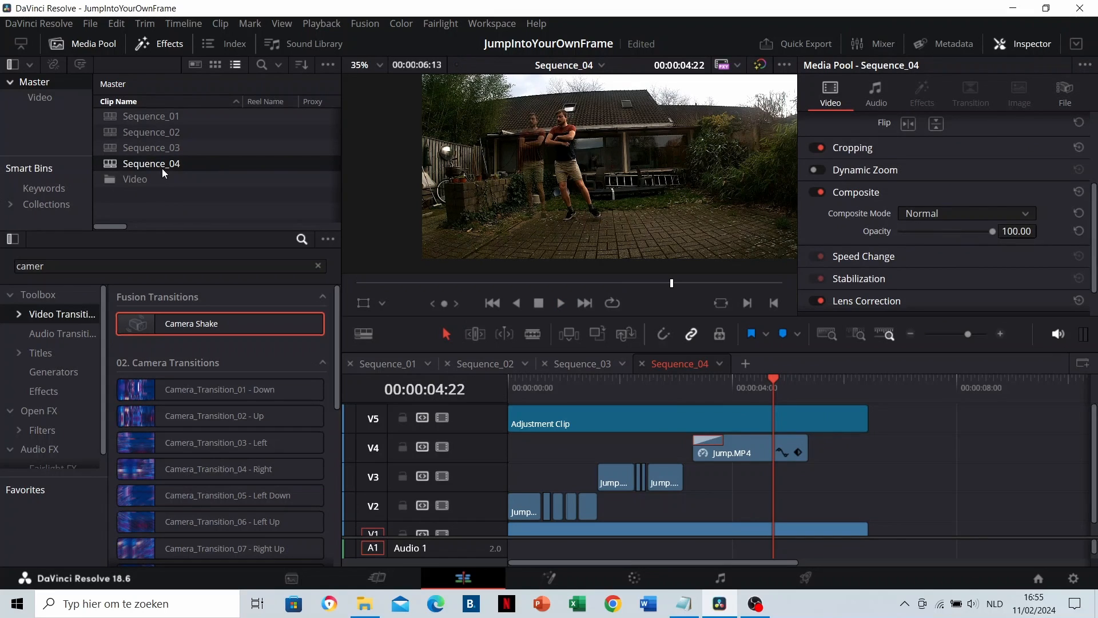
key("ctrl+v")
left_click(171, 178)
left_click(177, 178)
left_click_drag(177, 178, 216, 181)
type("5")
key("Return")
double_click(110, 179)
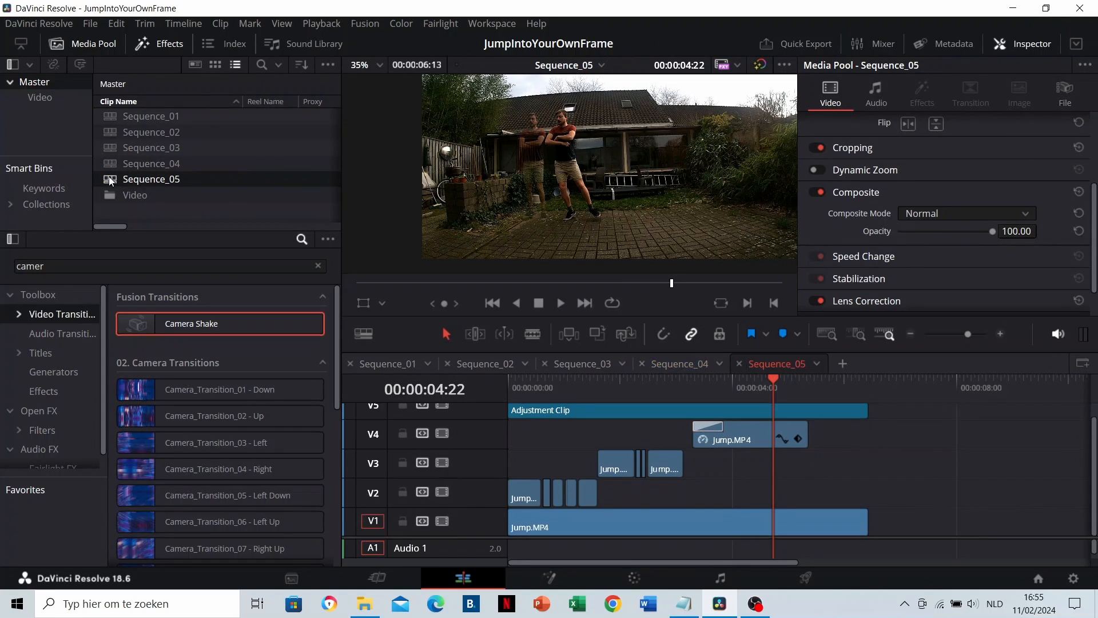
Step: Delete the Camera Shake transition from the start of the V4 clip in Sequence_05 and save the project
left_click(715, 427)
key("Delete")
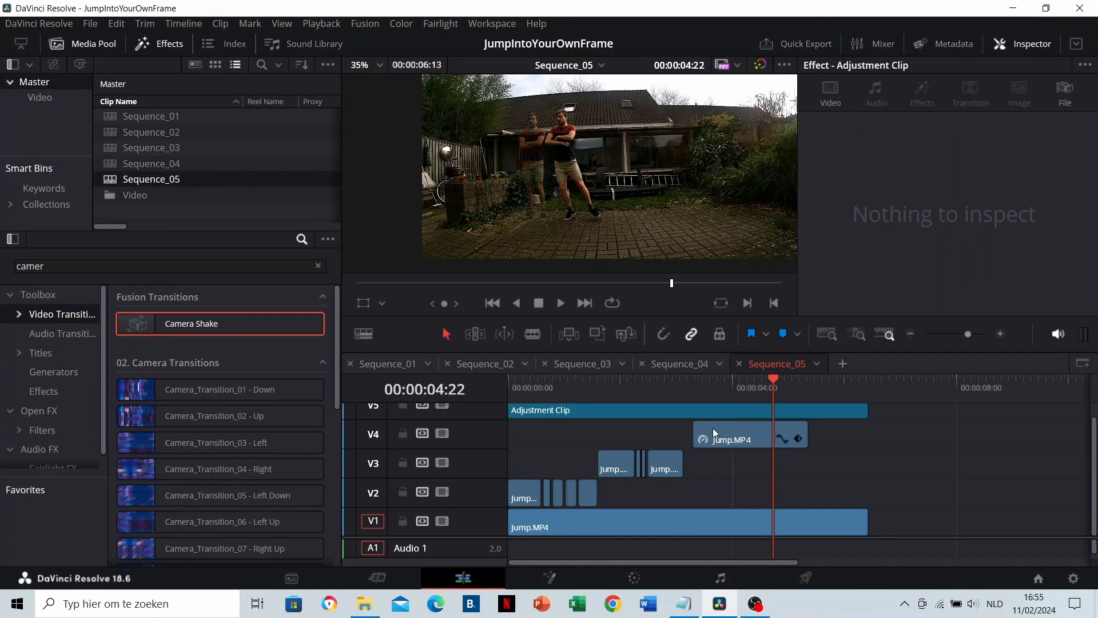
scroll(692, 437, "up", 1)
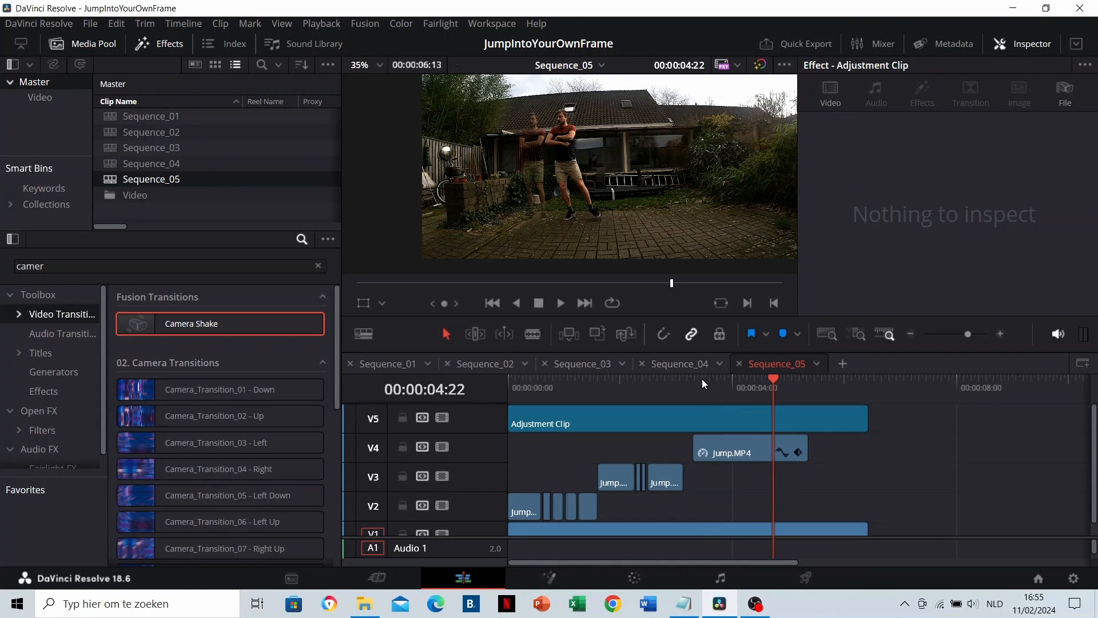
left_click(702, 379)
key("ctrl+z")
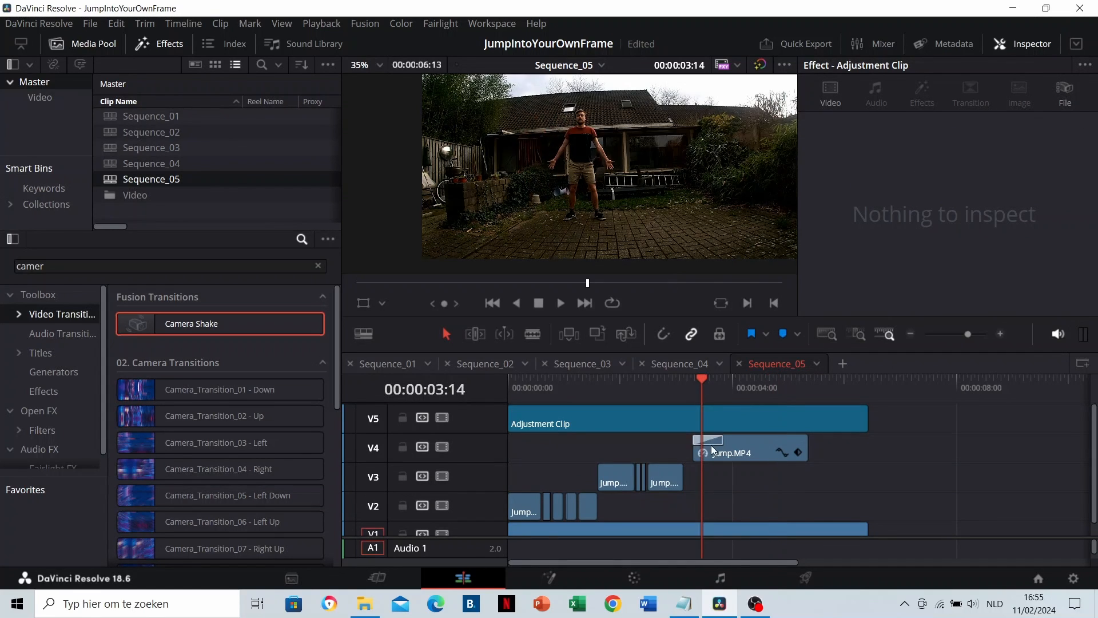
left_click(713, 441)
key("Delete")
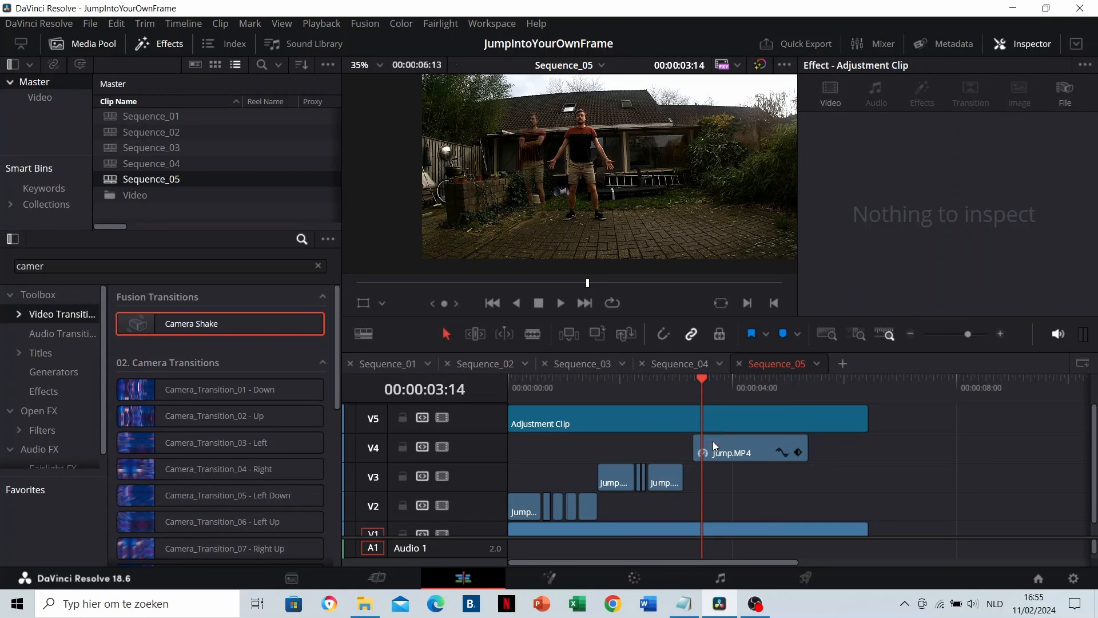
left_click(685, 385)
key("ctrl+s")
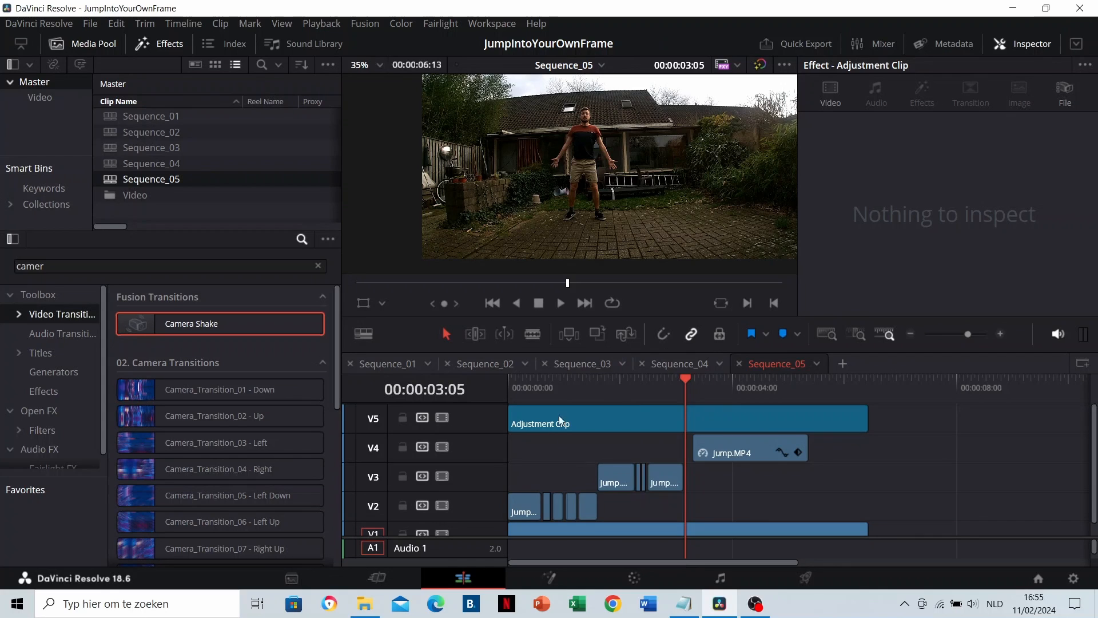
Step: Play back Sequence_05 from 00:00:00:12 to review the flickering figures on V2 and V3
left_click_drag(569, 384, 628, 424)
left_click(531, 390)
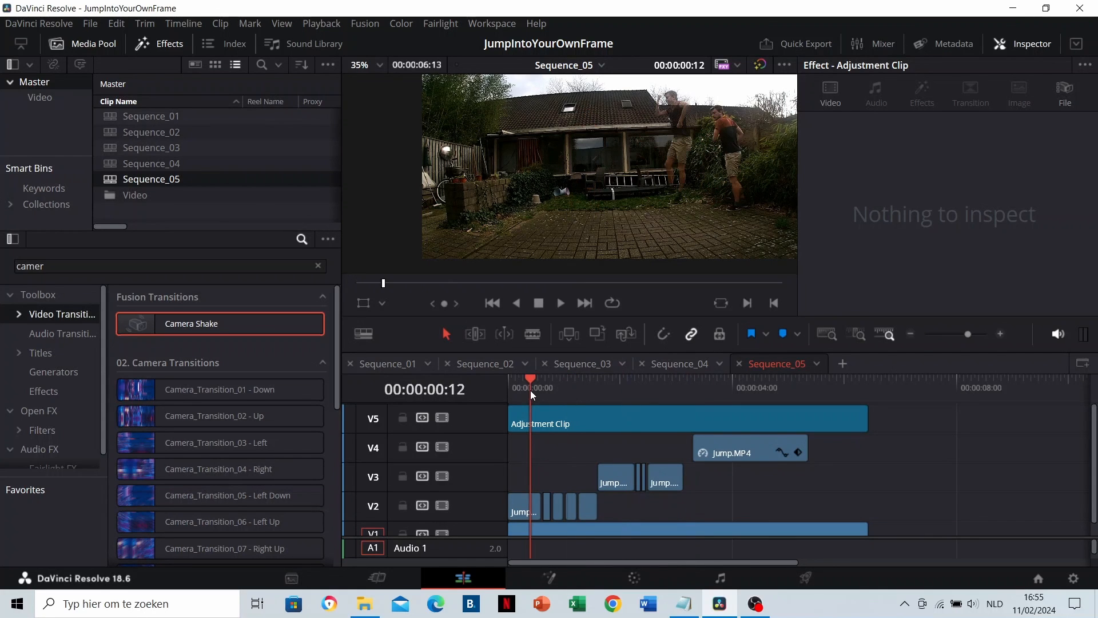
key("space")
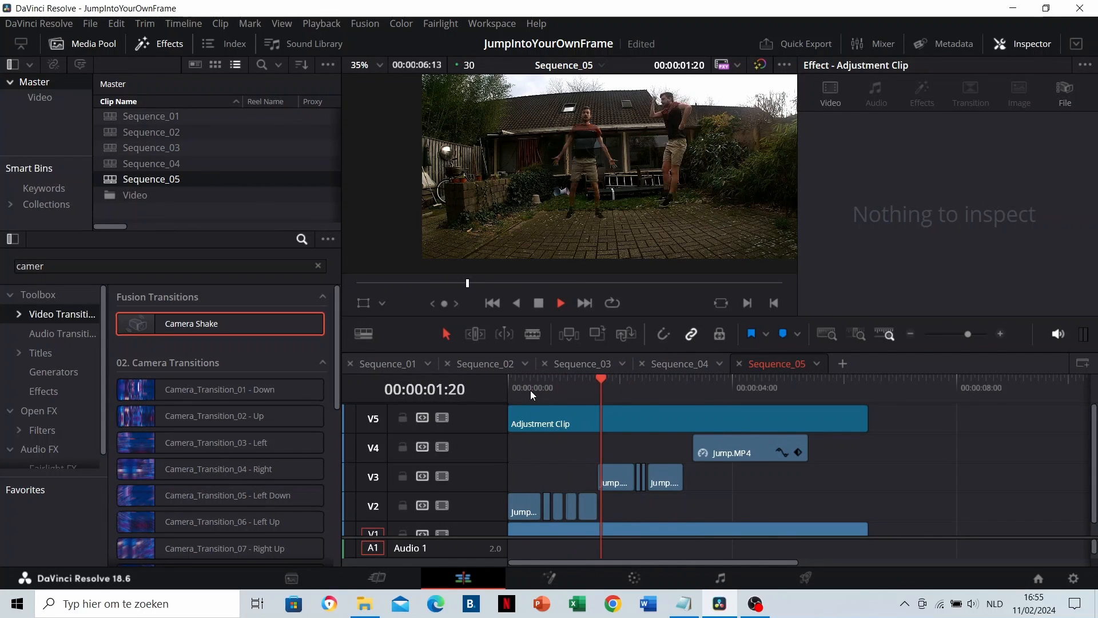
key("space")
Step: Close the gaps between the V3 fragments so that one continuous Jump.MP4 clip spans their full range
left_click(636, 478)
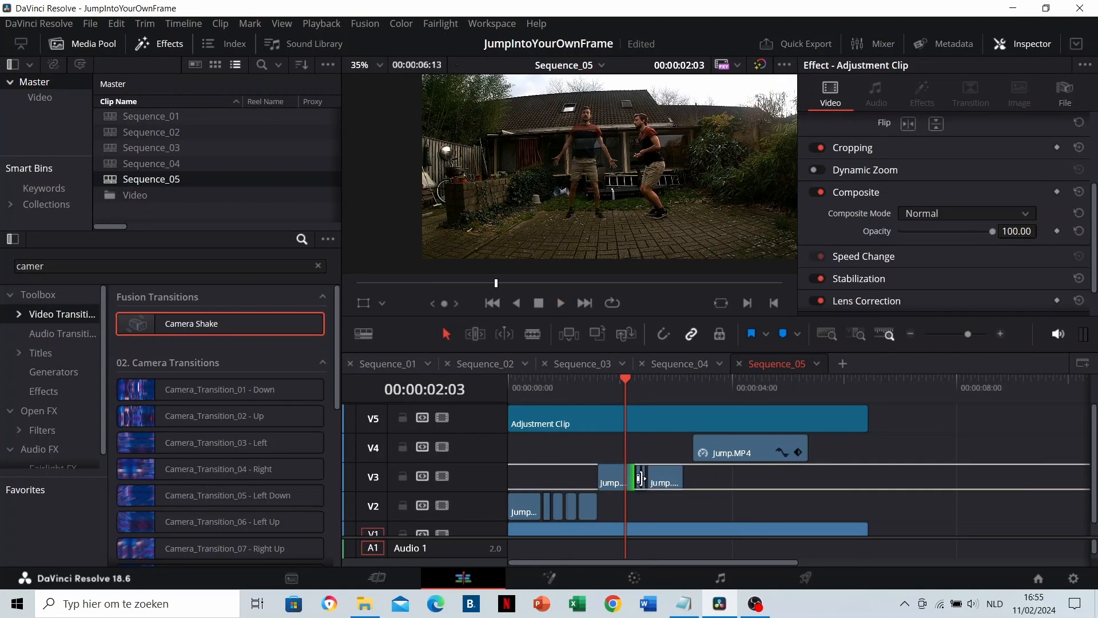
left_click_drag(639, 477, 679, 489)
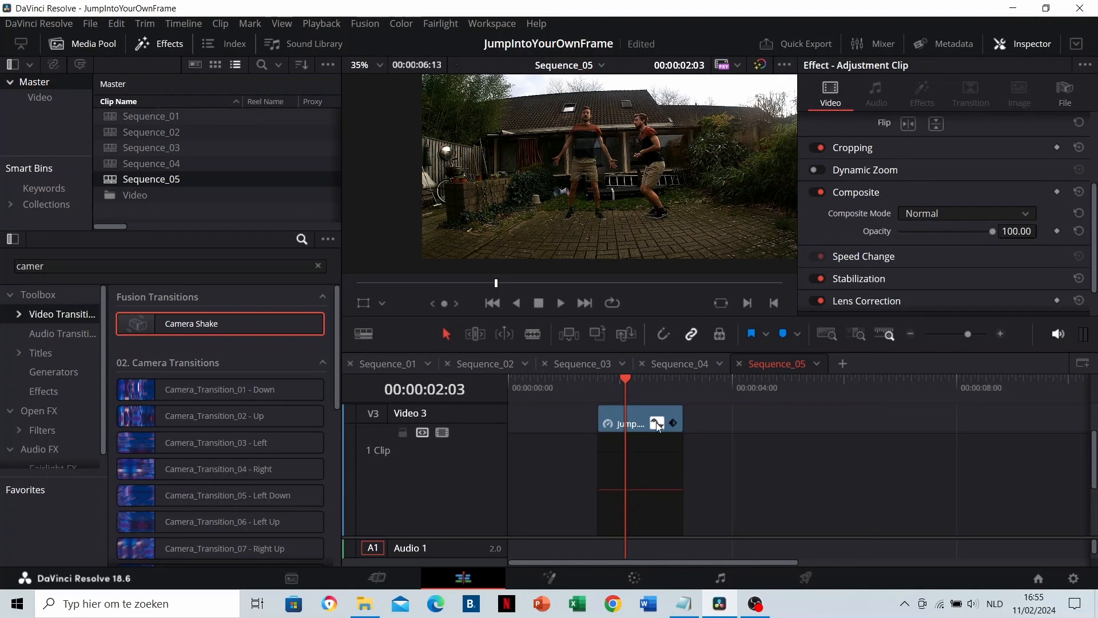
left_click(644, 461)
Step: Add Zoom, Position and Rotation Angle keyframes to the V3 clip near its end, at 00:00:03:03
left_click(602, 387)
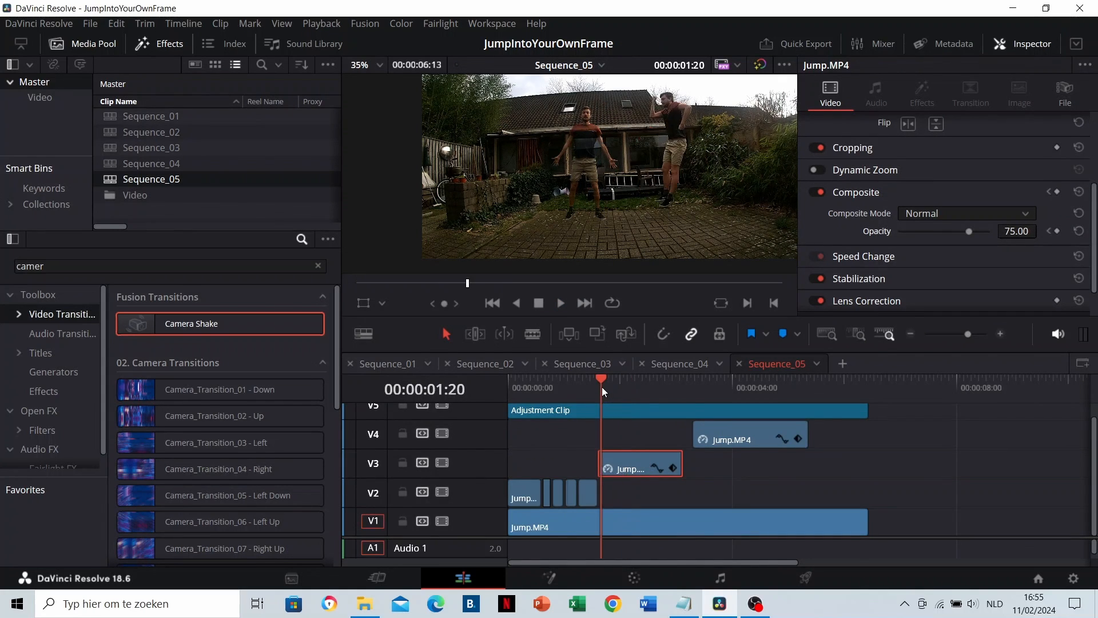
scroll(900, 238, "up", 4)
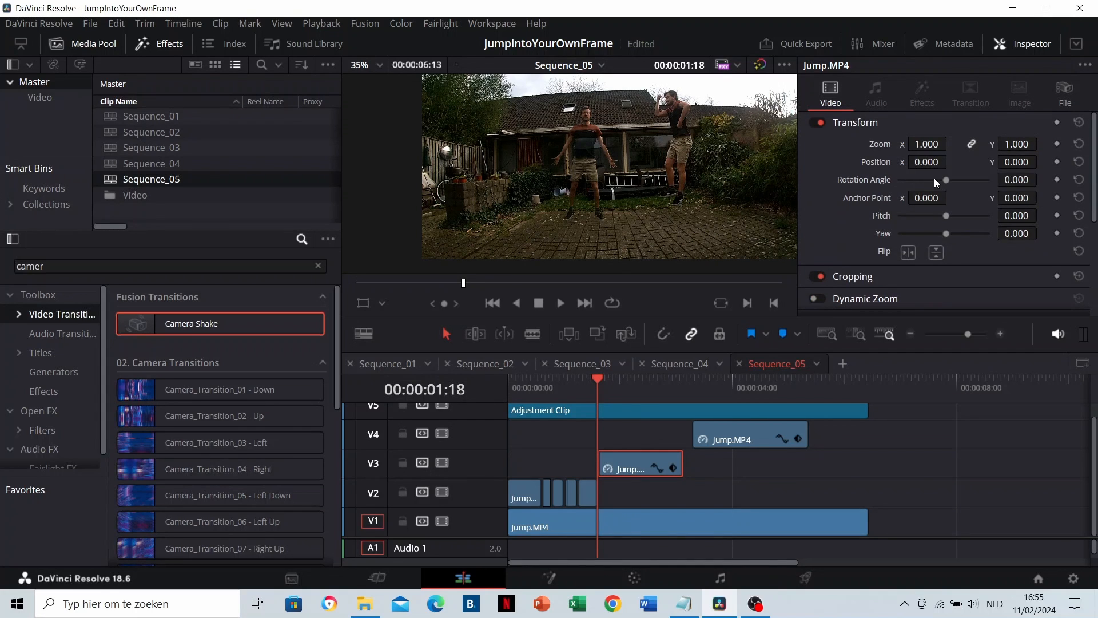
left_click(687, 396)
scroll(758, 422, "up", 5)
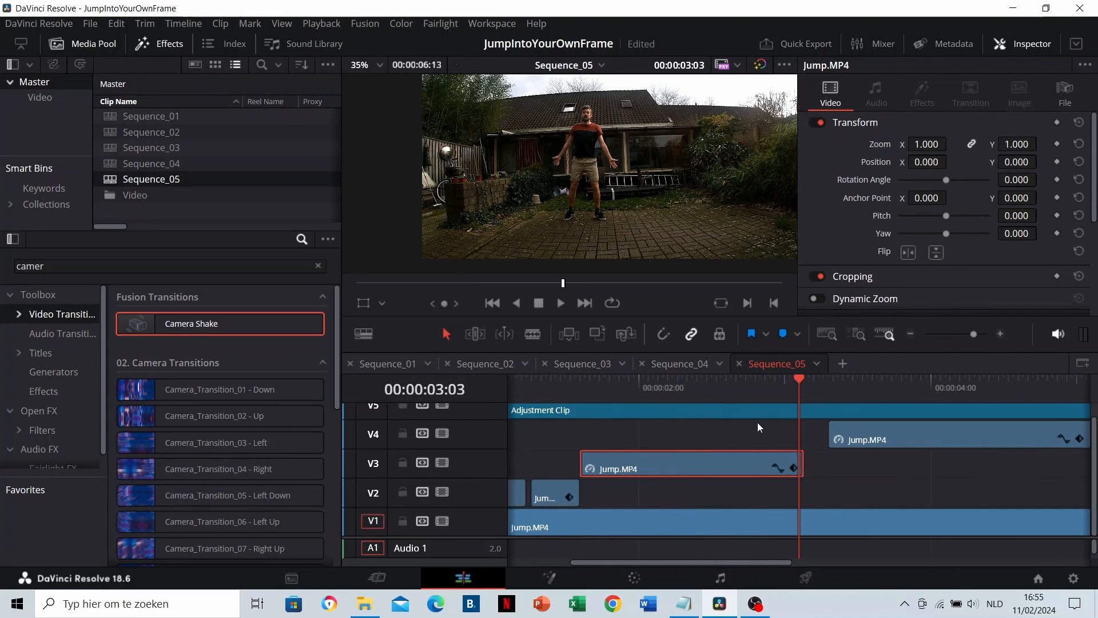
left_click(808, 385)
left_click(800, 388)
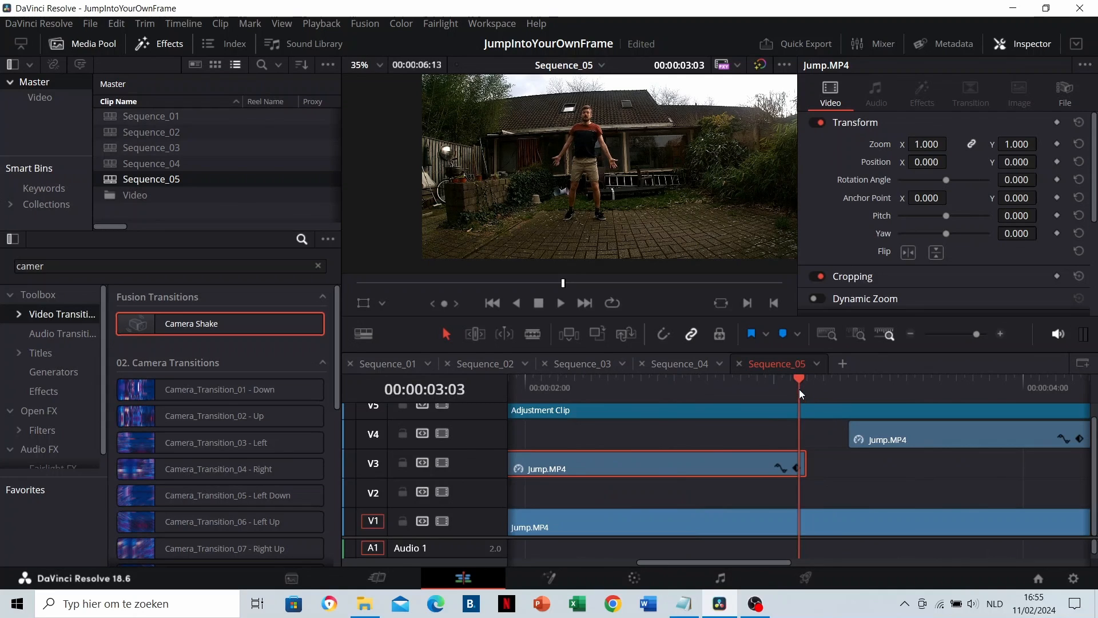
left_click(1057, 144)
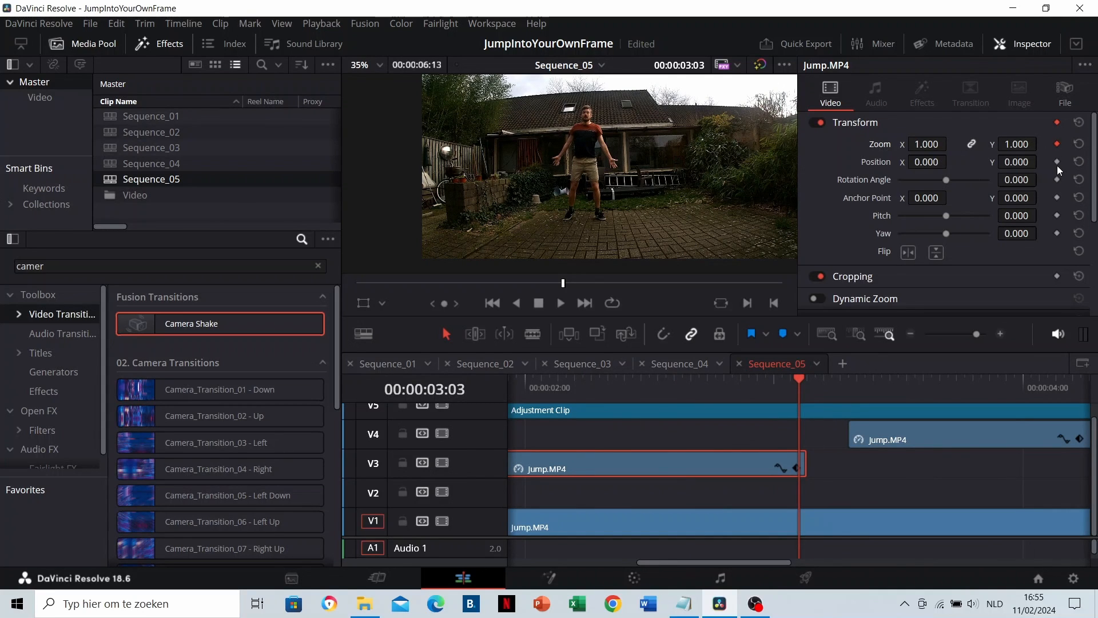
left_click(1057, 162)
left_click(1058, 179)
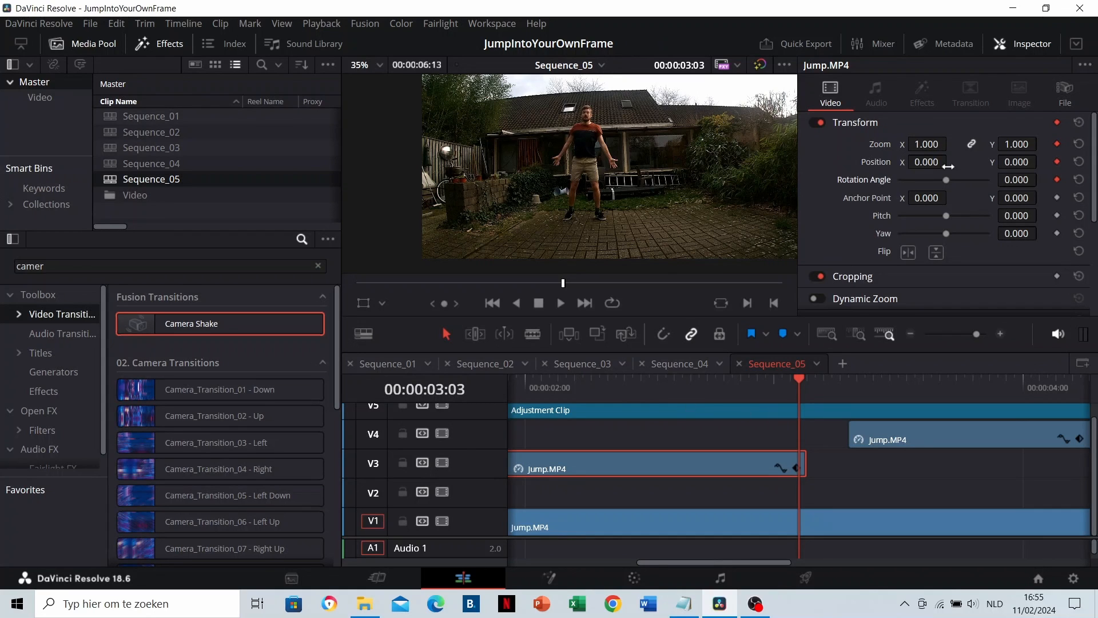
Step: At 00:00:01:18, set the V3 clip's Zoom to 0.390, Position X to -315 and Rotation Angle to -360
scroll(743, 440, "down", 3)
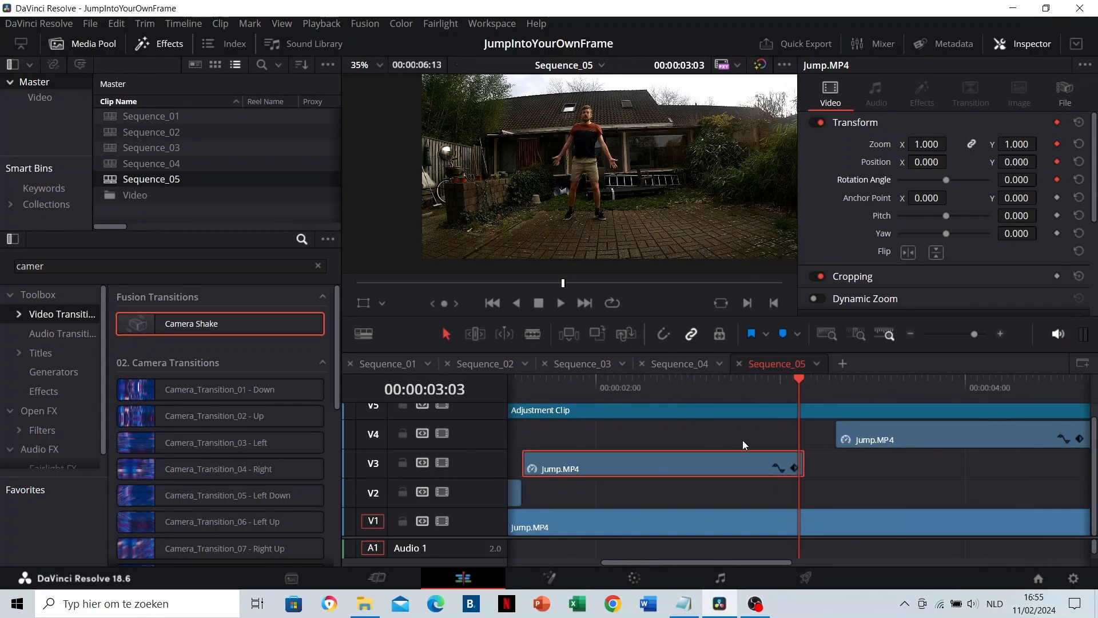
left_click_drag(649, 381, 639, 383)
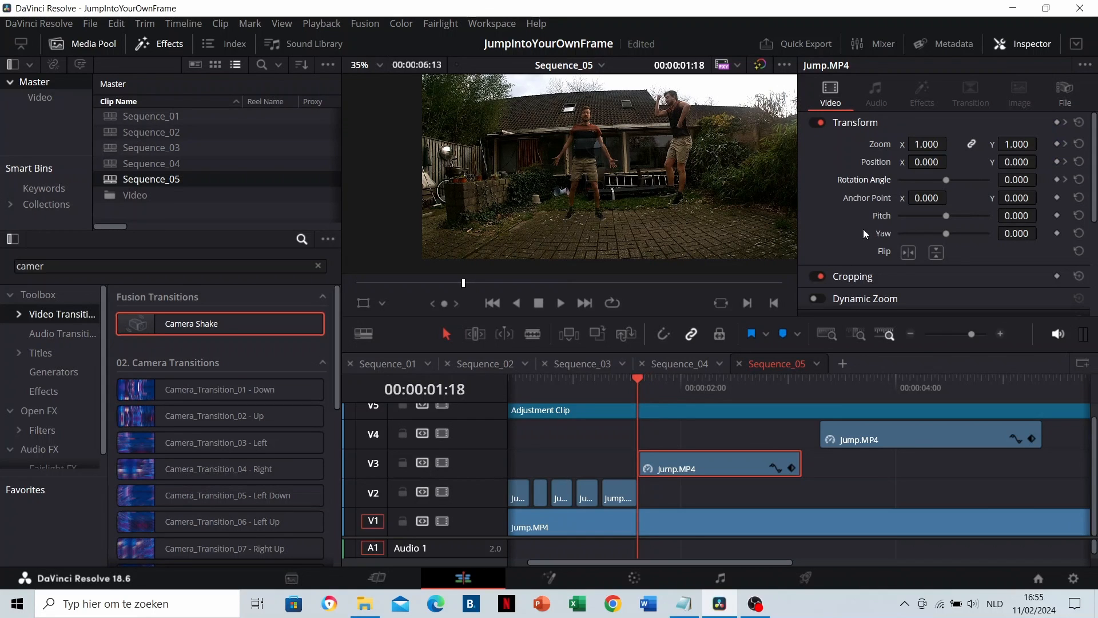
left_click_drag(927, 162, 902, 142)
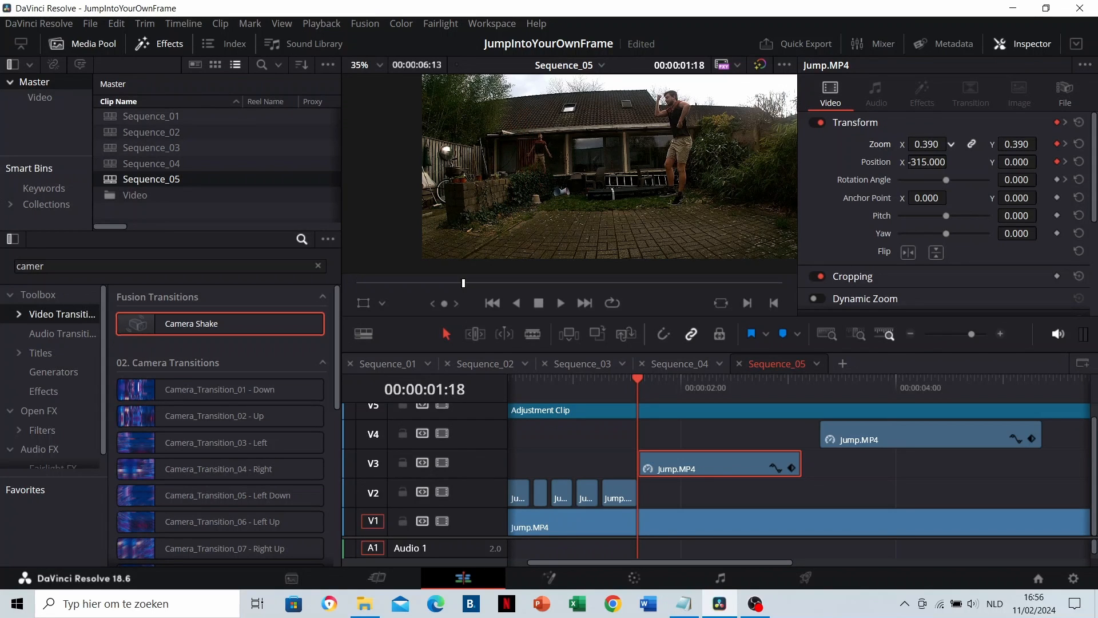
left_click_drag(944, 181, 891, 184)
Step: Play back the V3 clip's zoom, position and rotation animation from 00:00:01:13
left_click(620, 389)
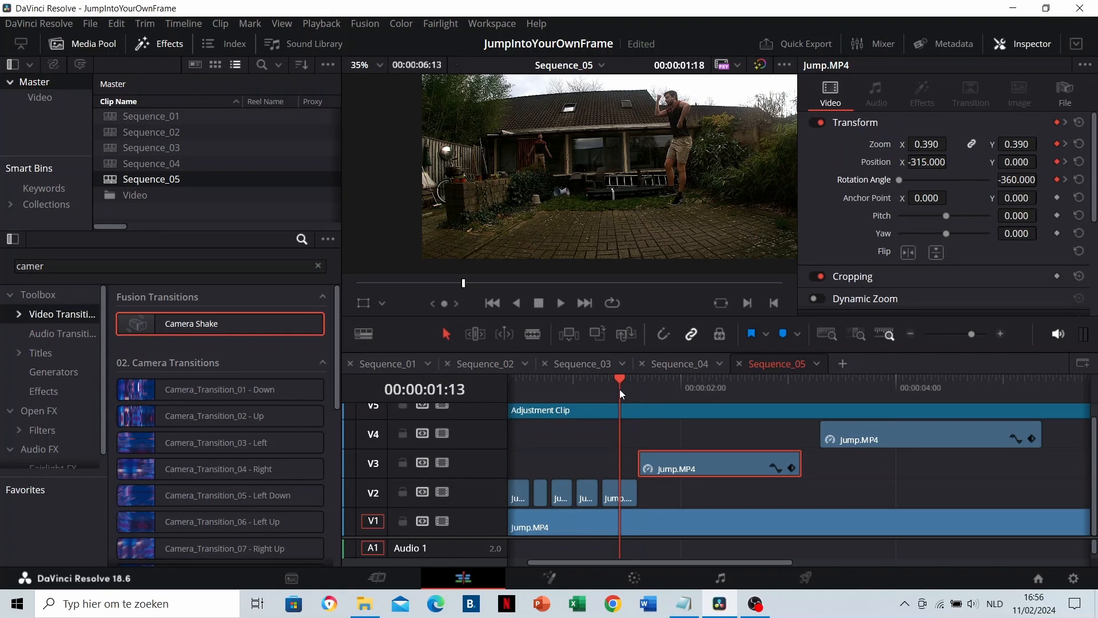
key("space")
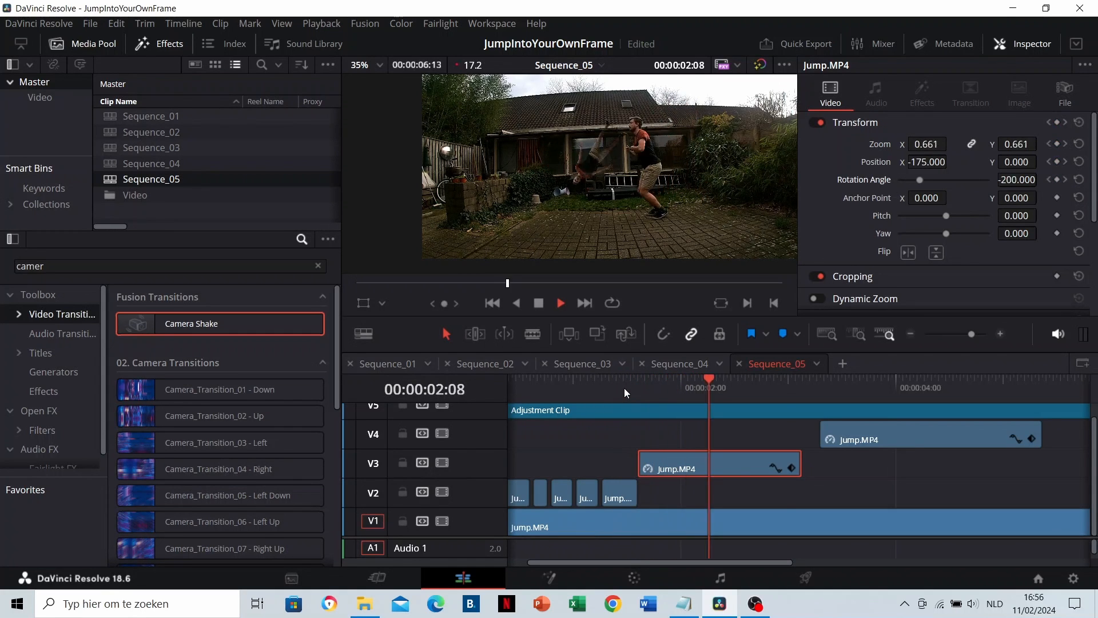
left_click(673, 392)
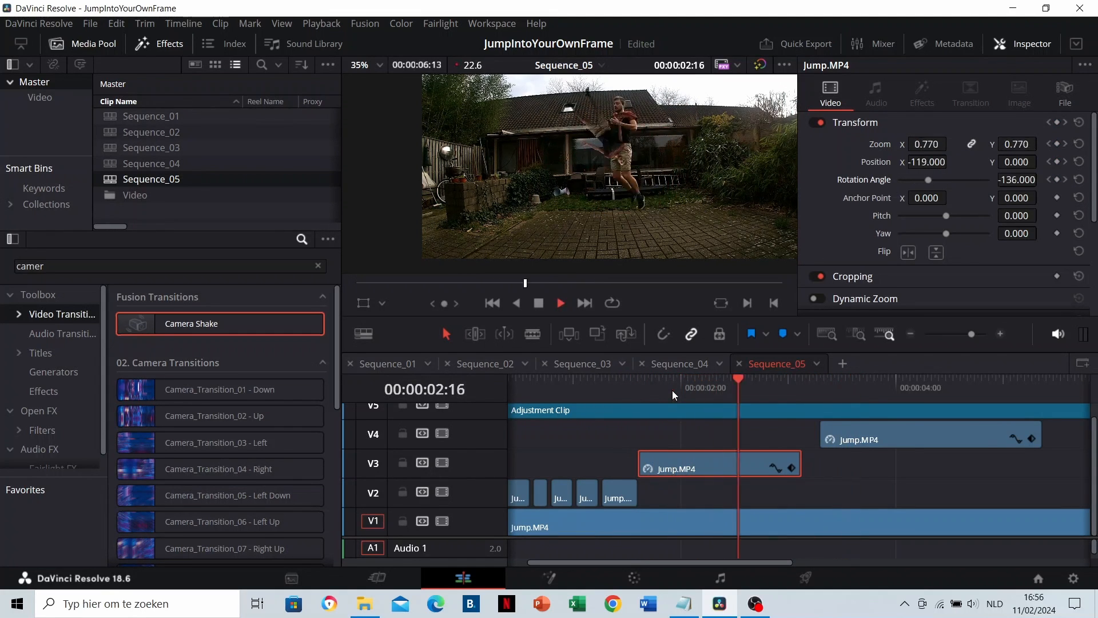
Step: Show the V3 clip's keyframes, move the ending Transform keyframe to about 00:00:02:08 and play back the animation
left_click(803, 390)
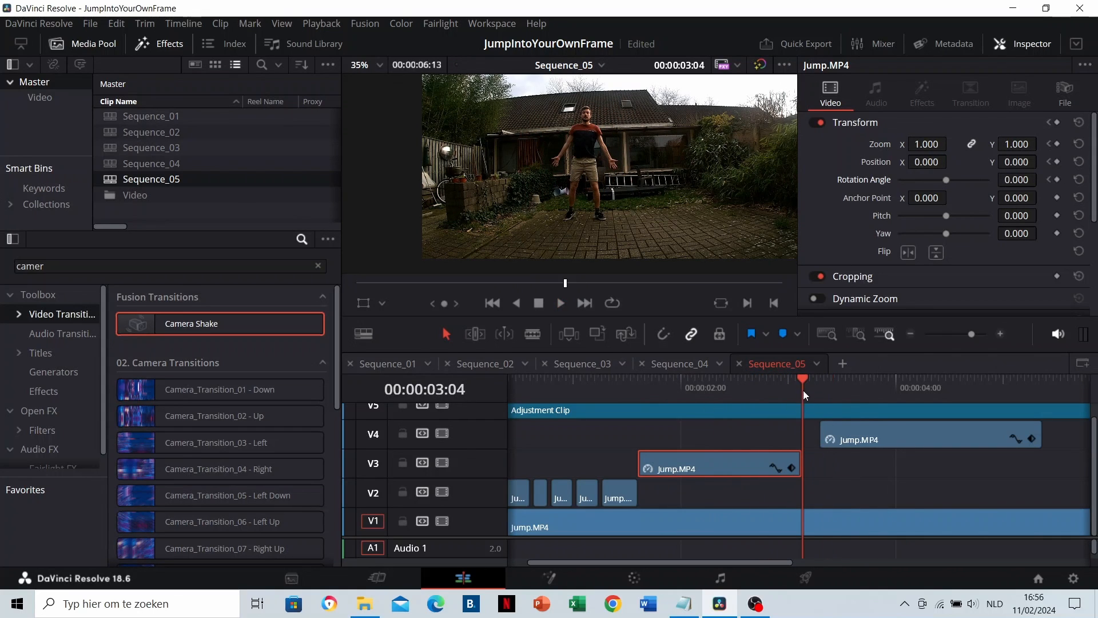
left_click(793, 468)
left_click_drag(799, 469, 710, 469)
left_click(643, 399)
key("space")
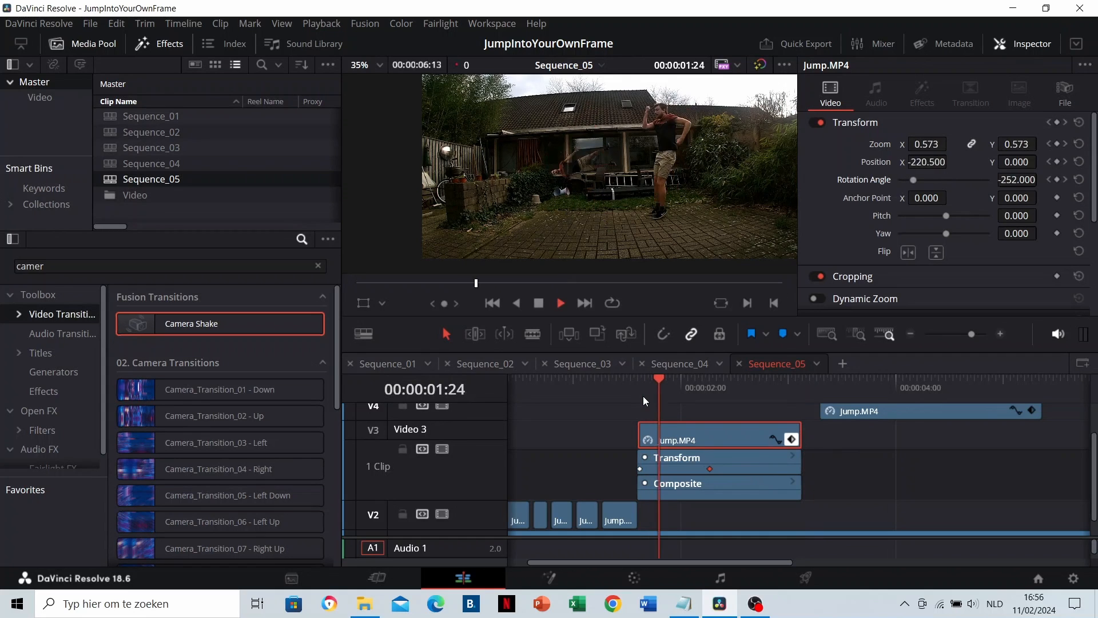
left_click(636, 393)
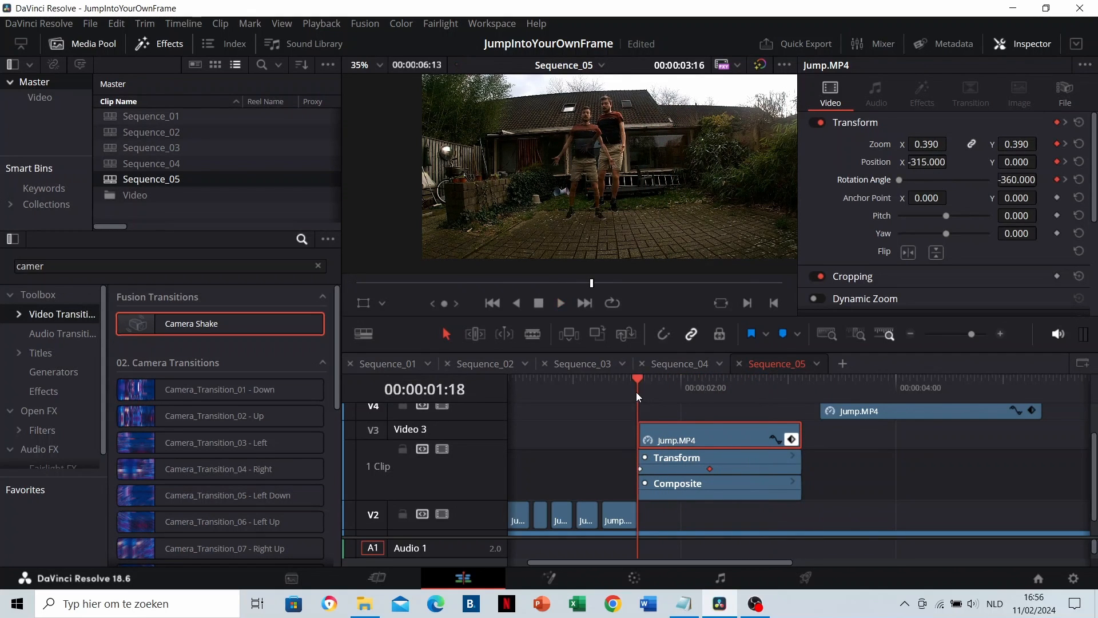
left_click(626, 391)
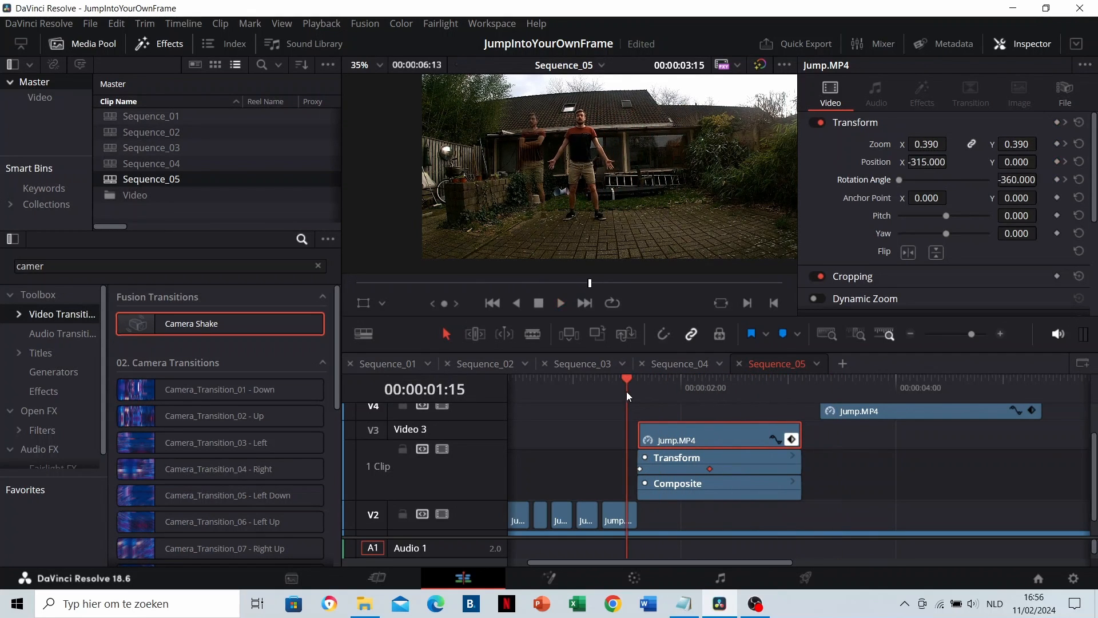
key("space")
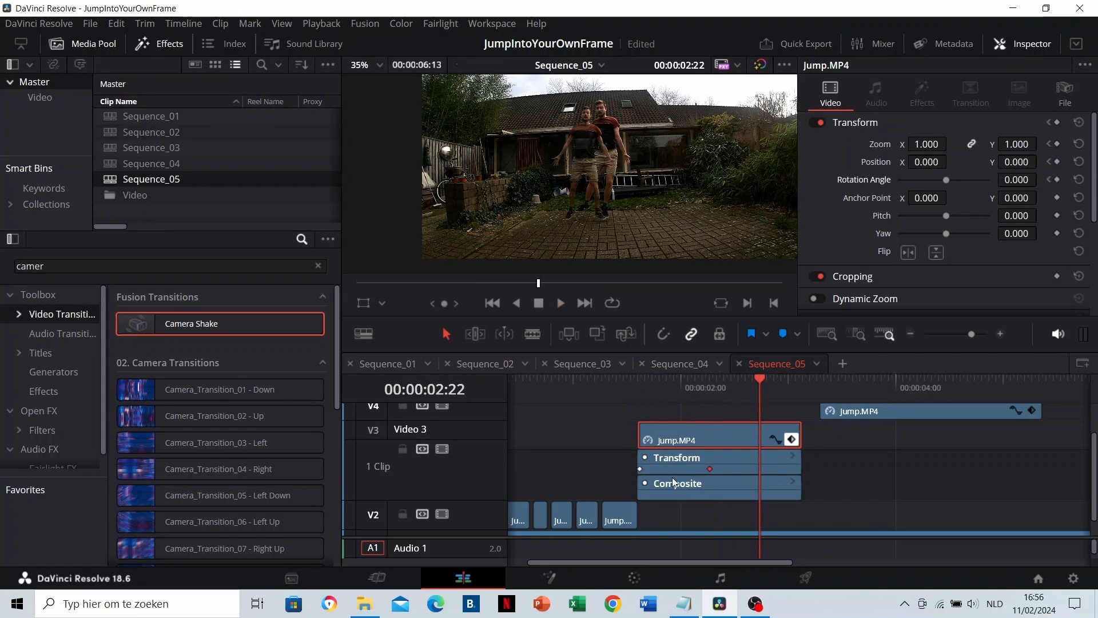
Step: Move the ending Transform keyframe on the V3 clip earlier to about 00:00:01:28 and replay the faster animation
left_click_drag(709, 469, 675, 469)
left_click(630, 407)
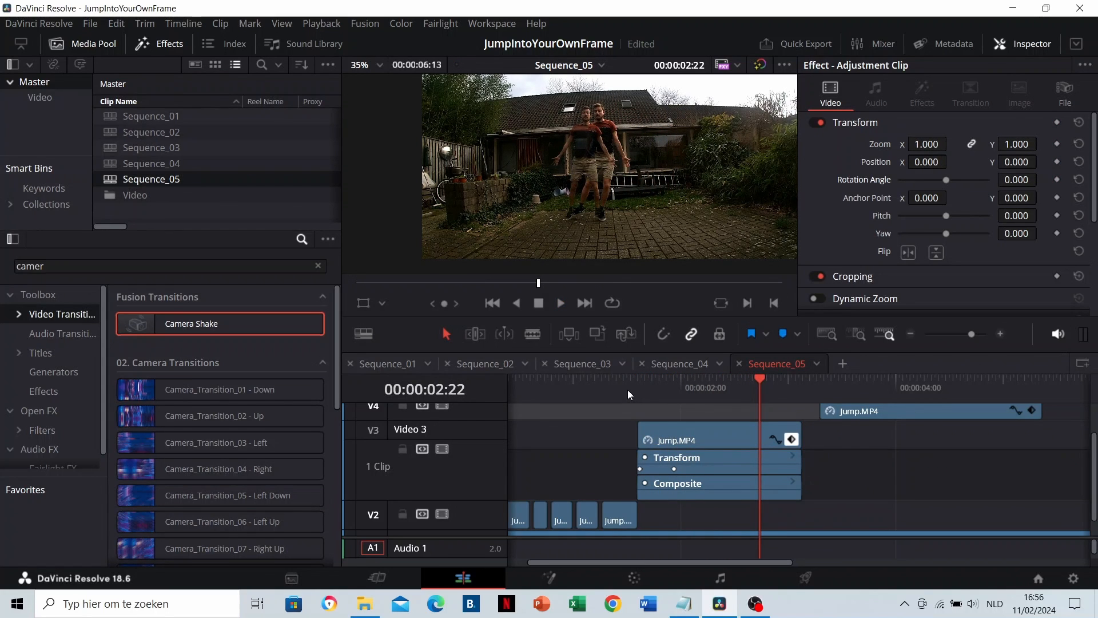
left_click(627, 390)
key("space")
left_click(627, 390)
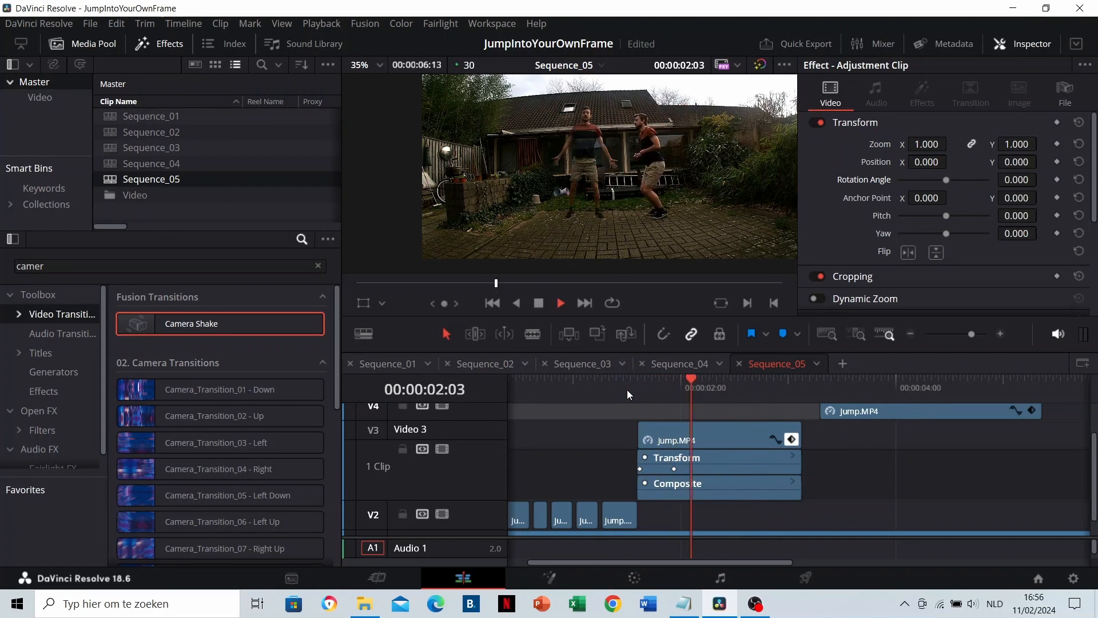
key("space")
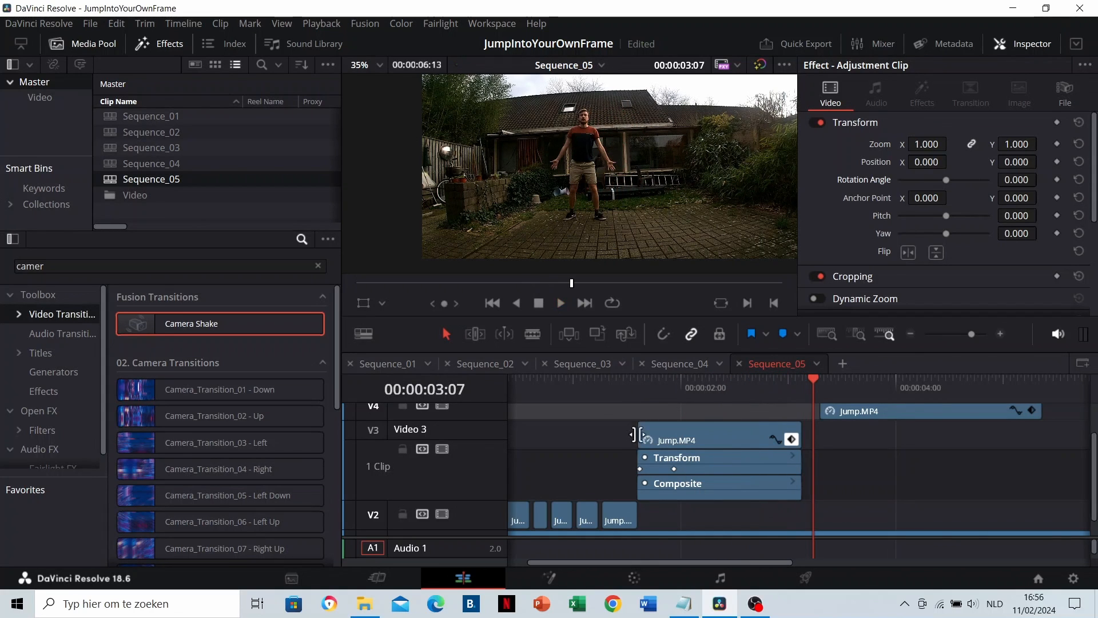
Step: Play back the V3 figure's spinning entrance once more, starting just before the last V2 clip
left_click(602, 389)
key("space")
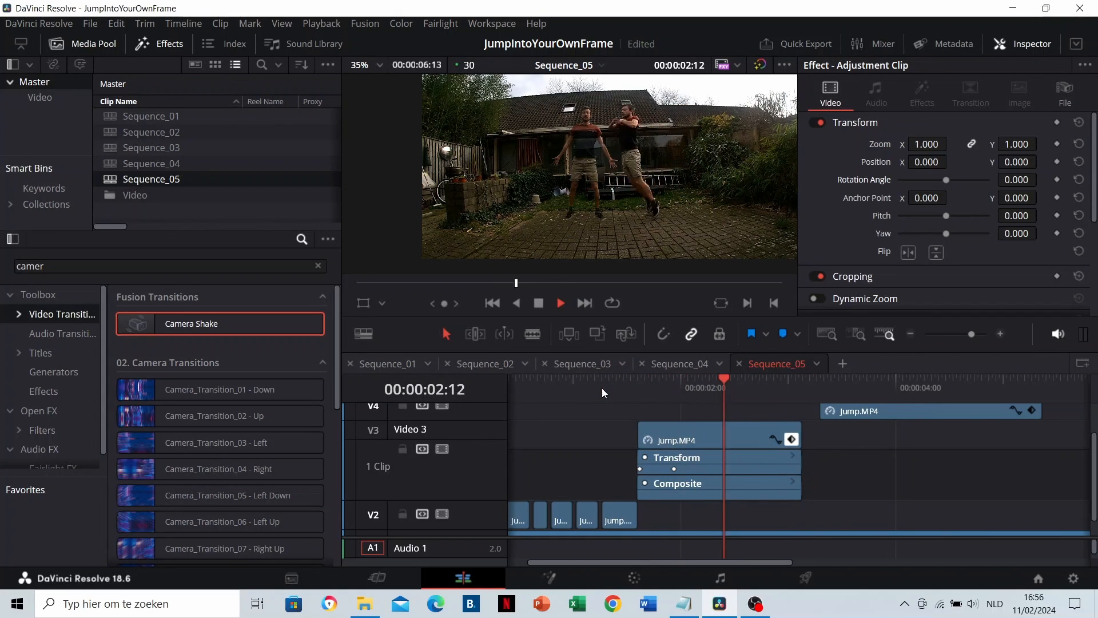
key("space")
left_click_drag(667, 440, 681, 440)
key("ctrl+z")
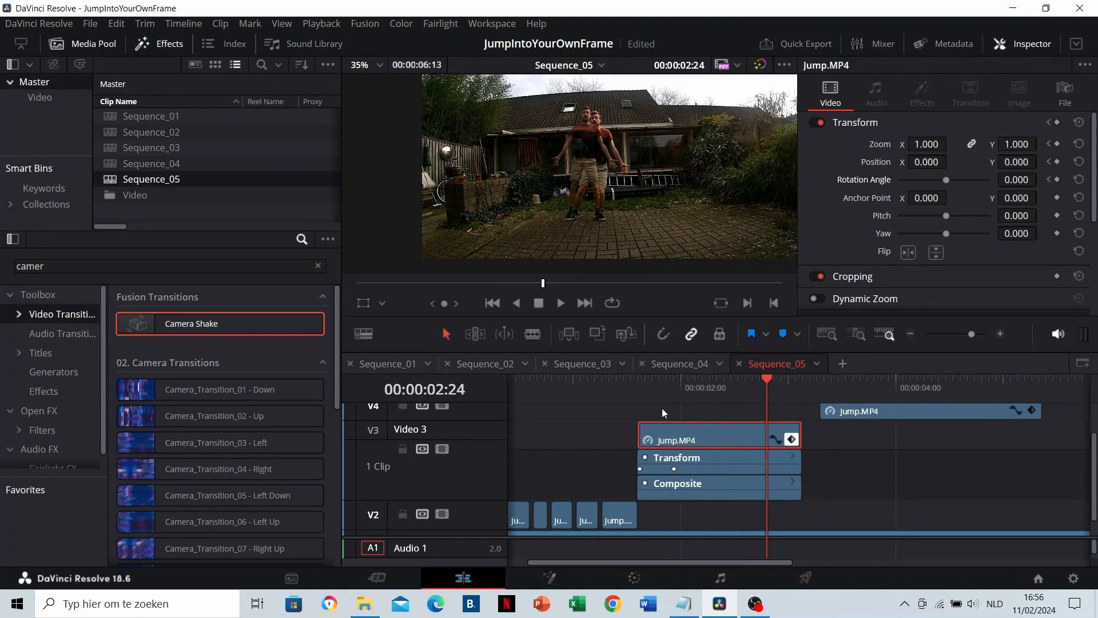
Step: Move the V3 Jump.MP4 clip about five frames later, trim its end back to 00:00:03:04 and play back the entrance
left_click(802, 382)
left_click(802, 382)
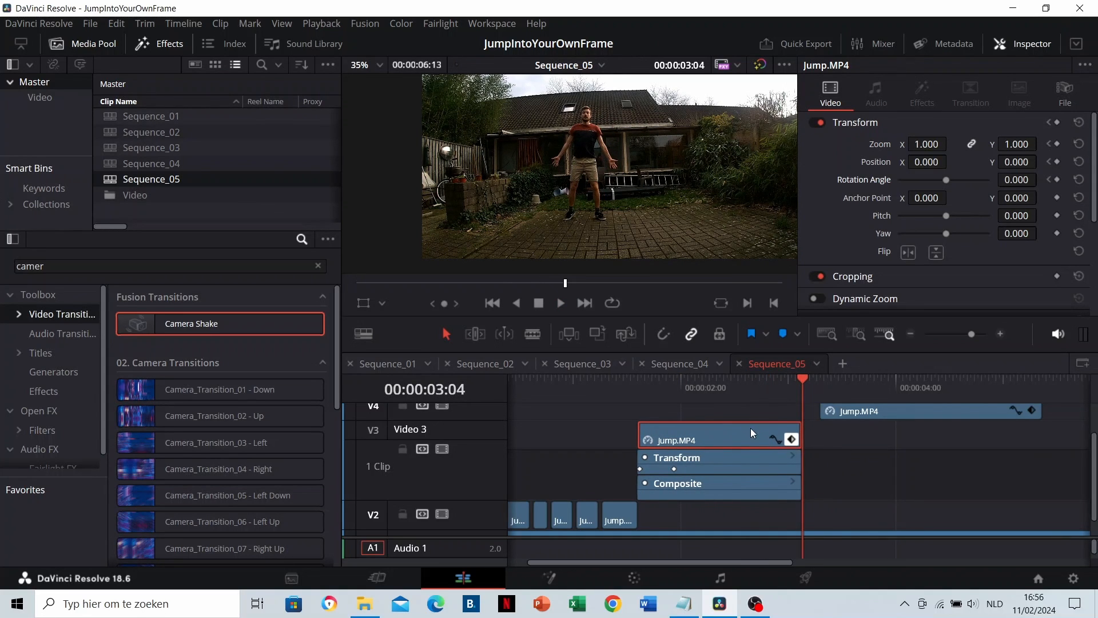
left_click_drag(751, 428, 770, 434)
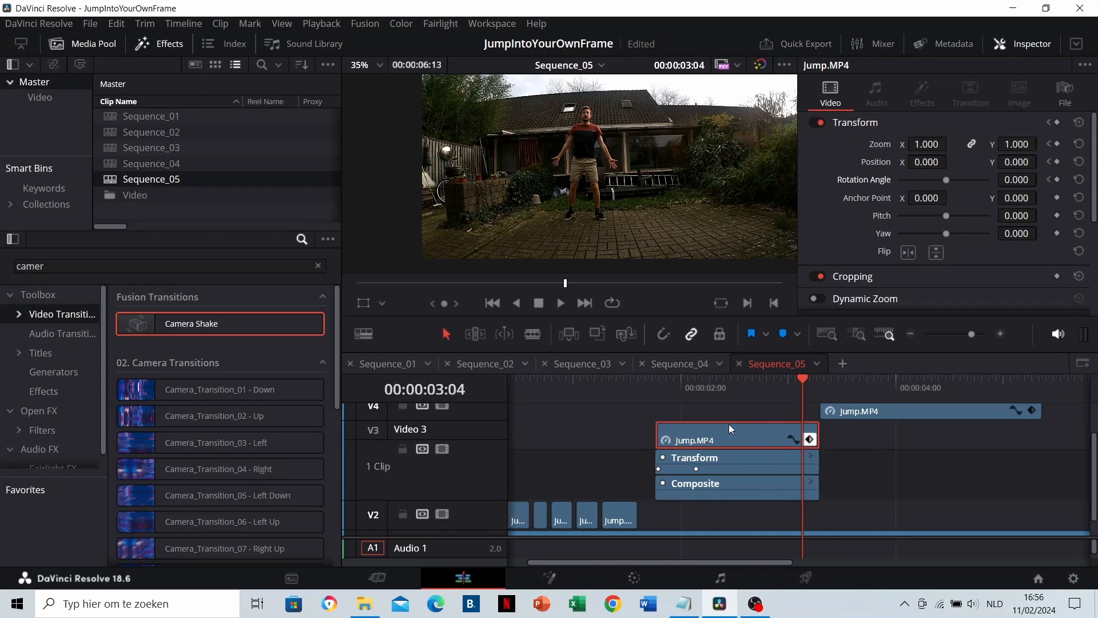
left_click(651, 381)
key("space")
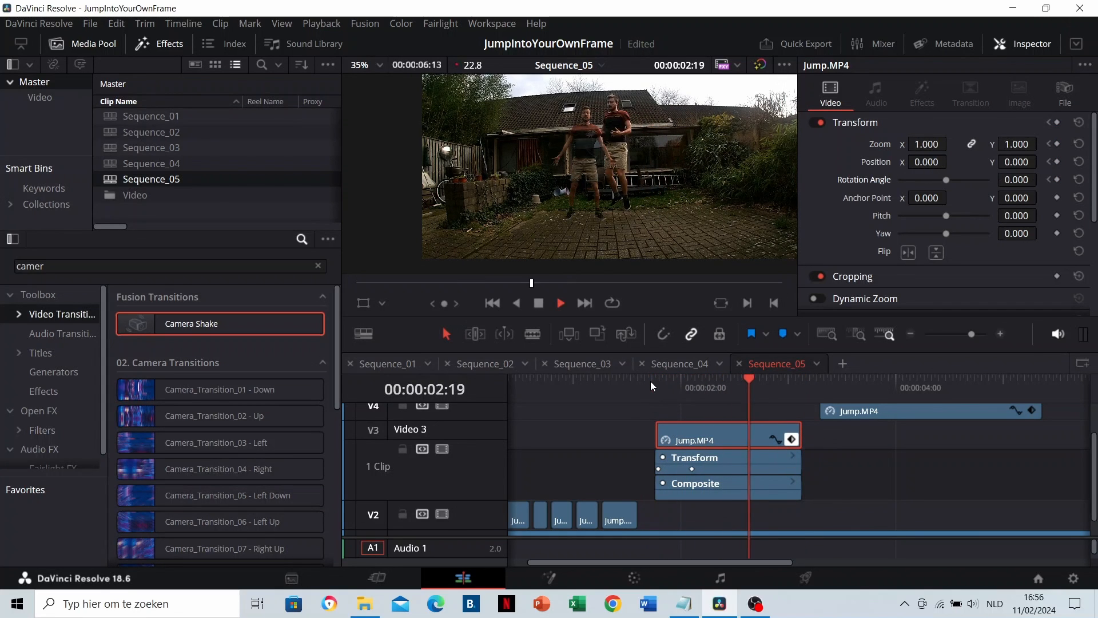
left_click(721, 379)
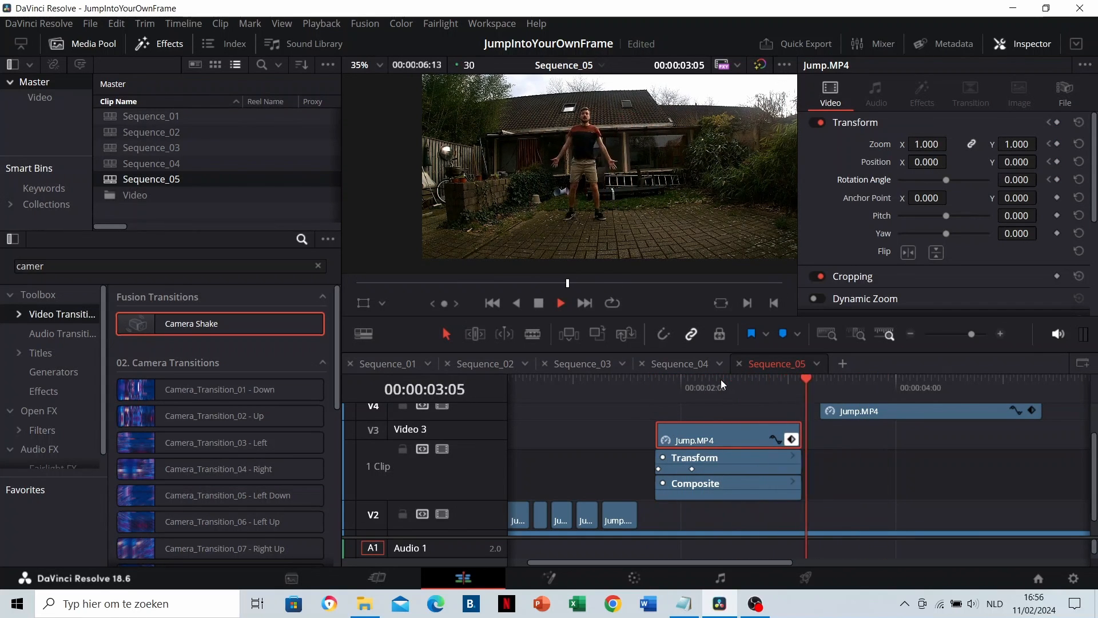
key("space")
Step: Select the Jump.MP4 clip on V4 and play it back from its start at 00:00:03:09
scroll(873, 460, "up", 1)
scroll(806, 457, "right", 3)
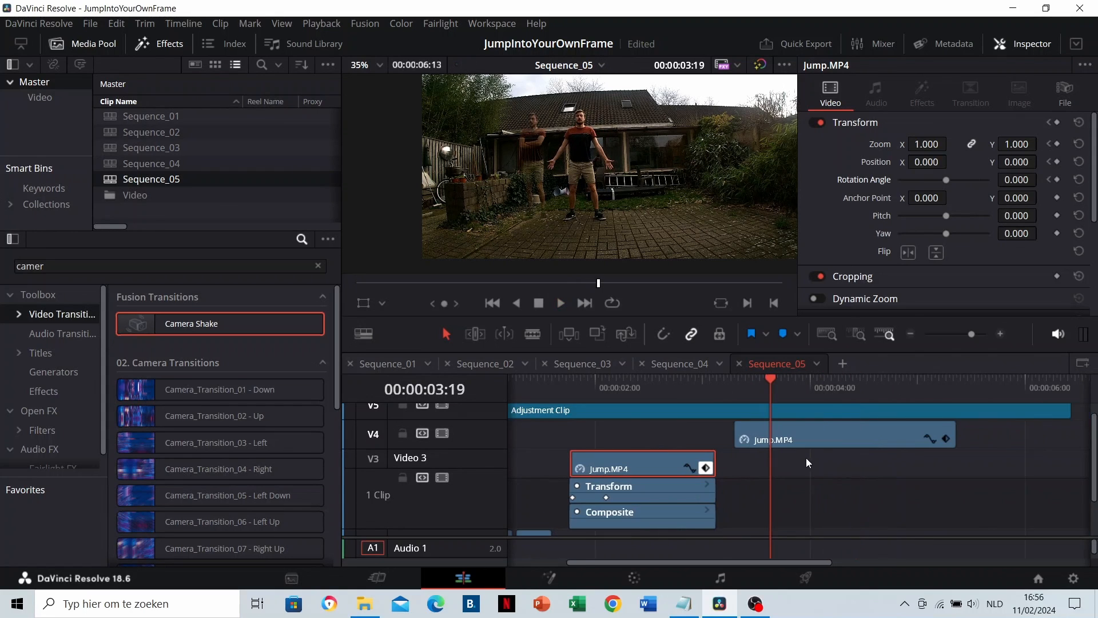
left_click(755, 441)
scroll(740, 422, "up", 1)
left_click(691, 381)
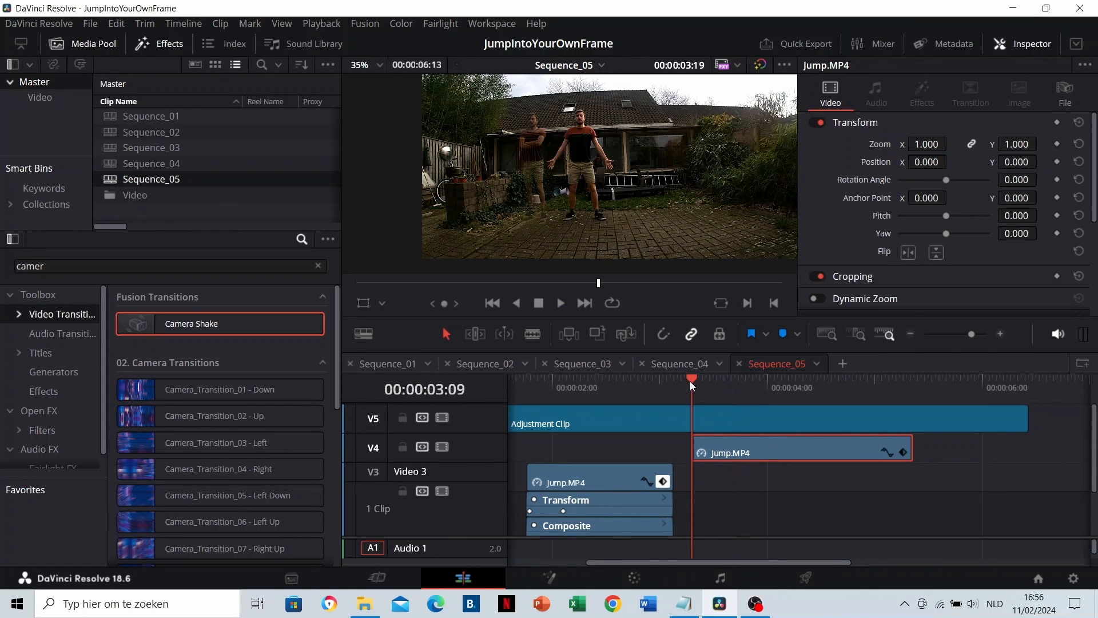
key("space")
left_click(690, 381)
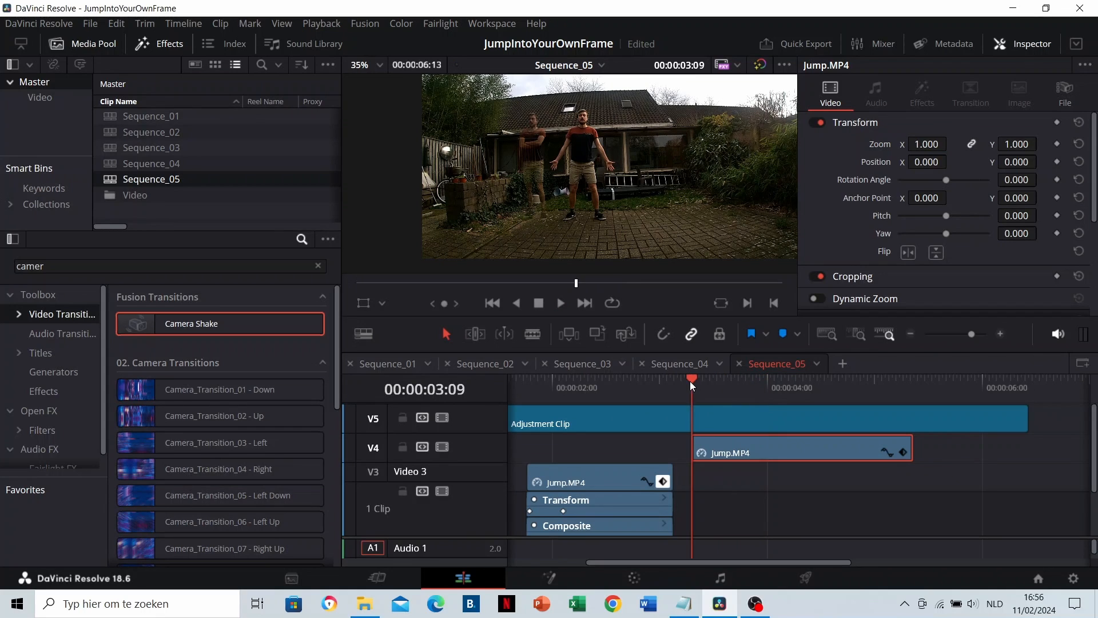
Step: Add Zoom, Position, Rotation Angle, Pitch and Yaw keyframes to the V4 clip at its end, 00:00:05:10
left_click(911, 383)
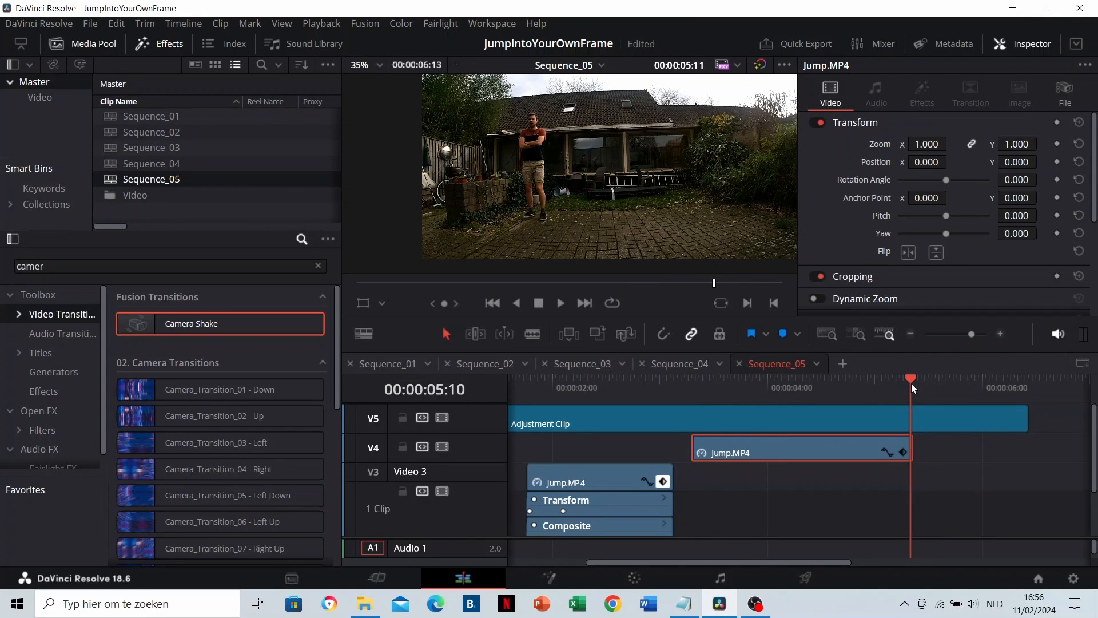
left_click(1057, 144)
left_click(1057, 161)
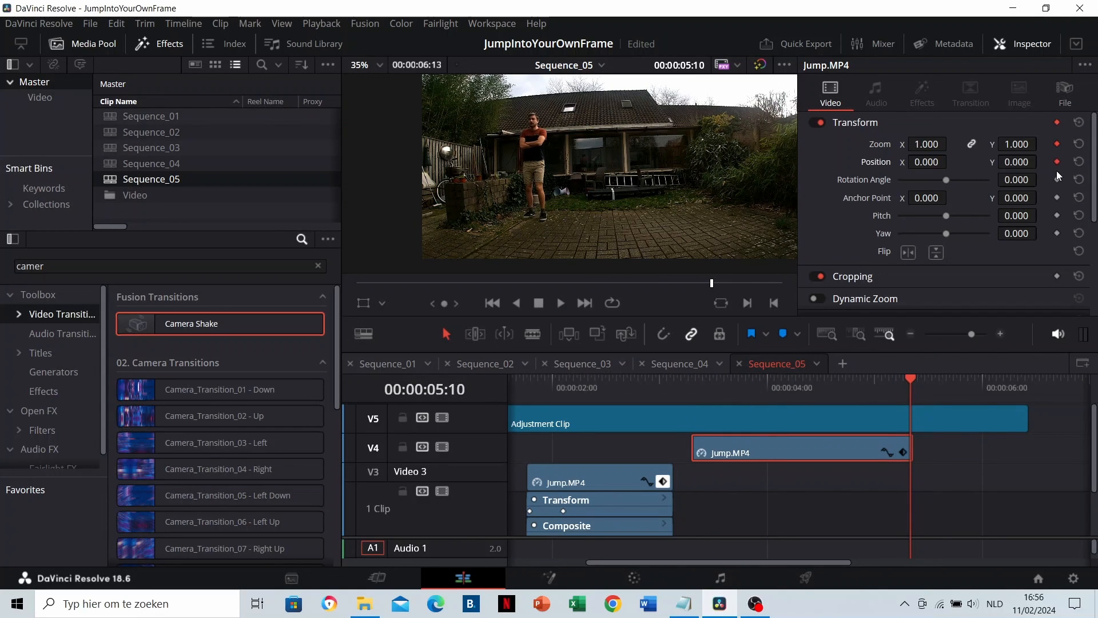
left_click(1057, 232)
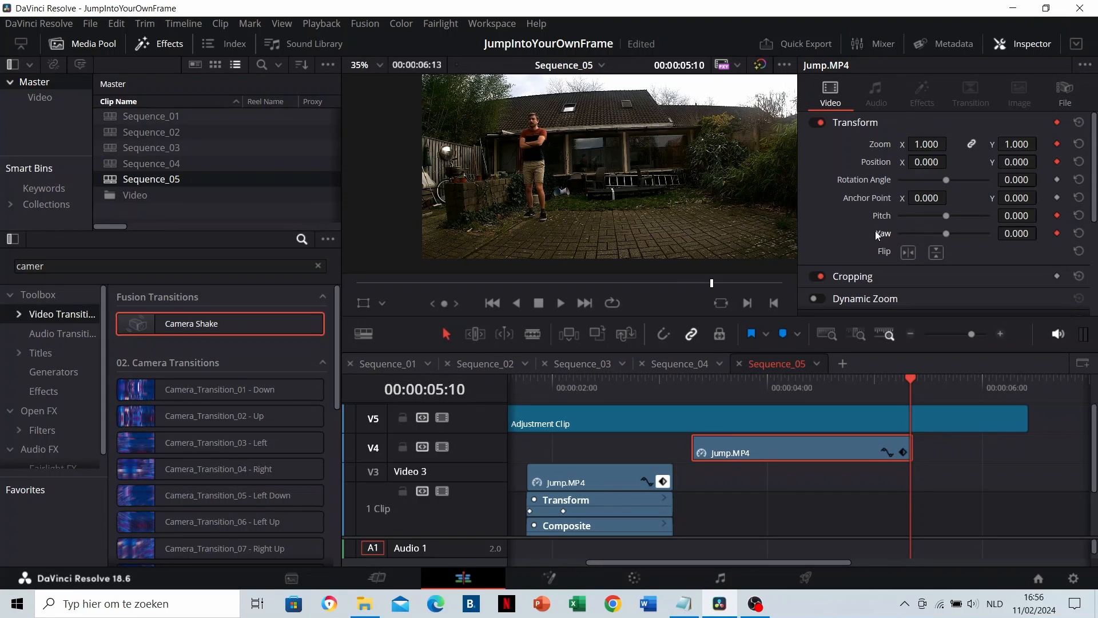
Step: Set the V4 clip's Yaw to 1.500 with a keyframe at its start, 00:00:03:09
left_click_drag(698, 391, 691, 393)
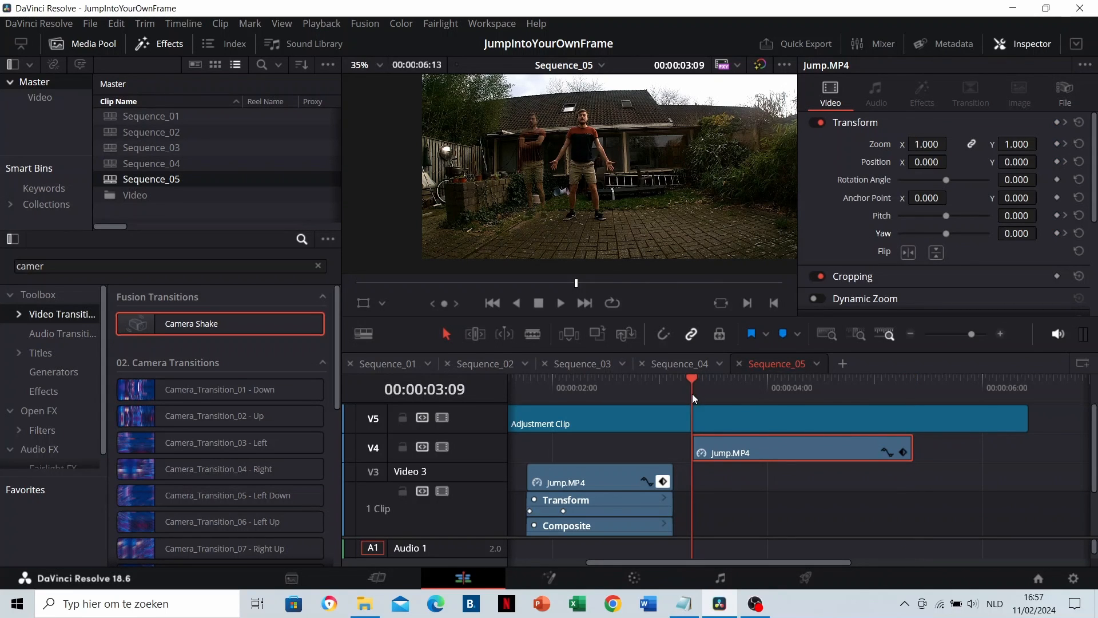
left_click_drag(945, 235, 1011, 242)
left_click(1057, 233)
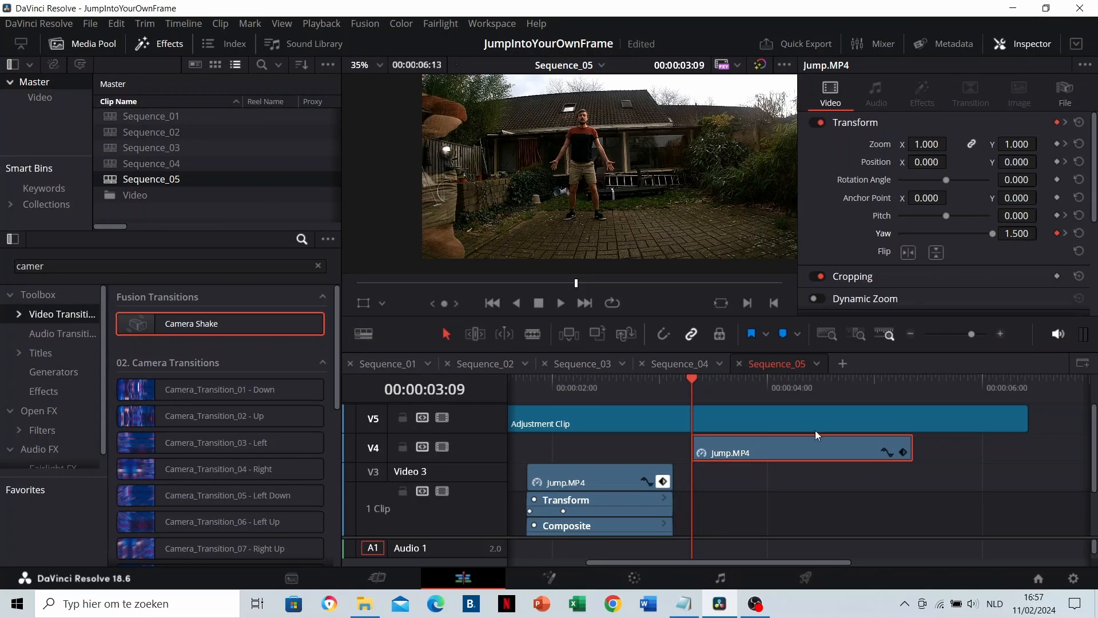
Step: Show the V4 clip's keyframes, move the ending Transform keyframe to about 00:00:03:22 and play back the animation
left_click(903, 452)
left_click_drag(909, 483, 739, 482)
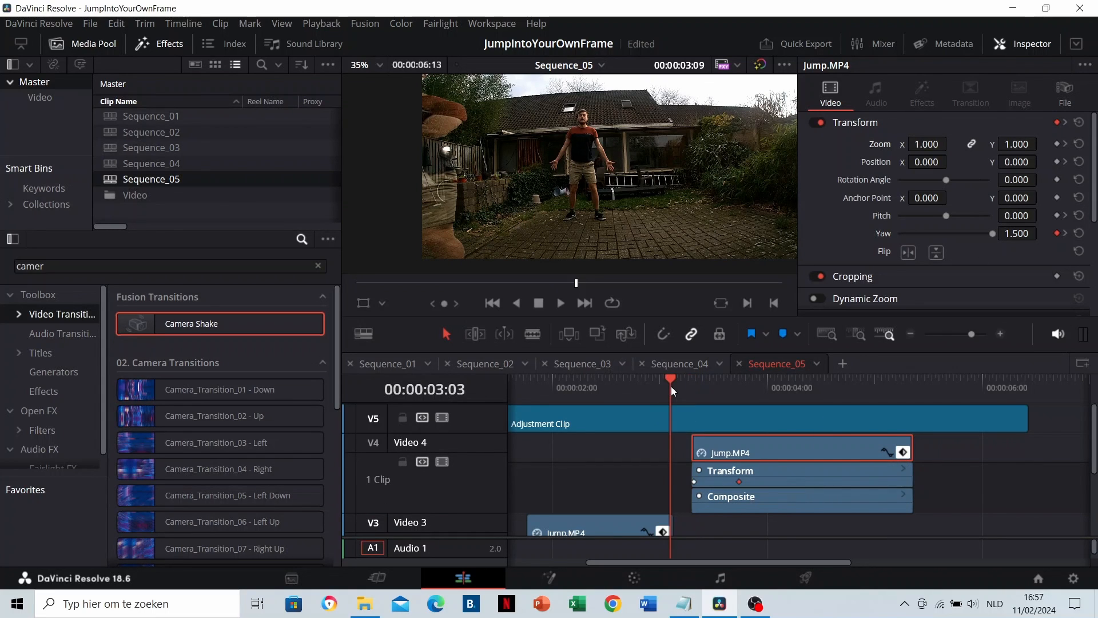
key("space")
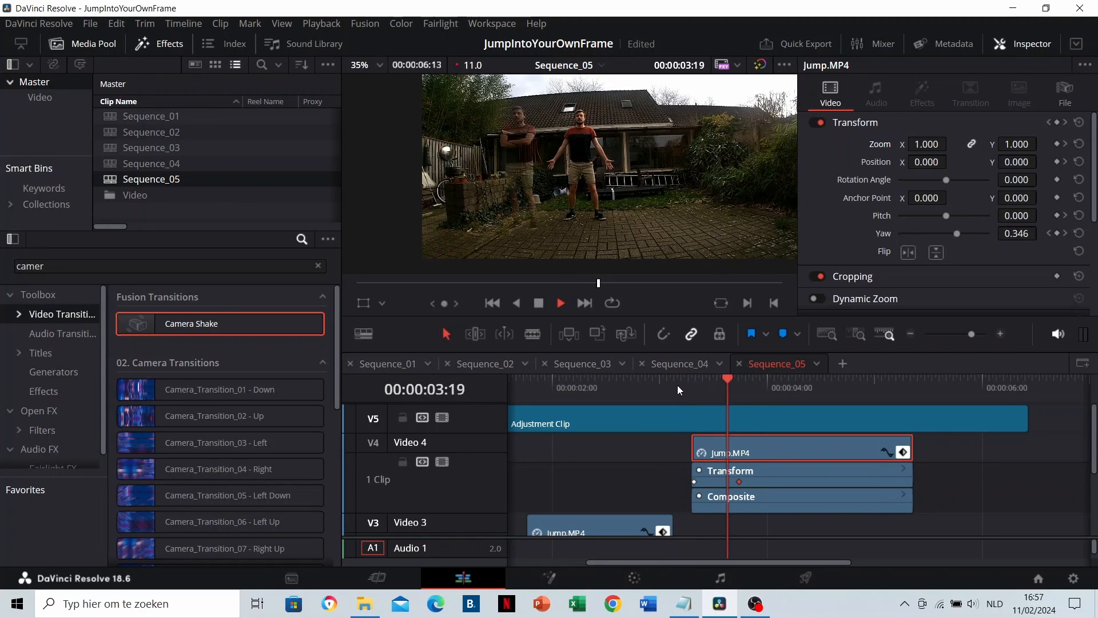
key("space")
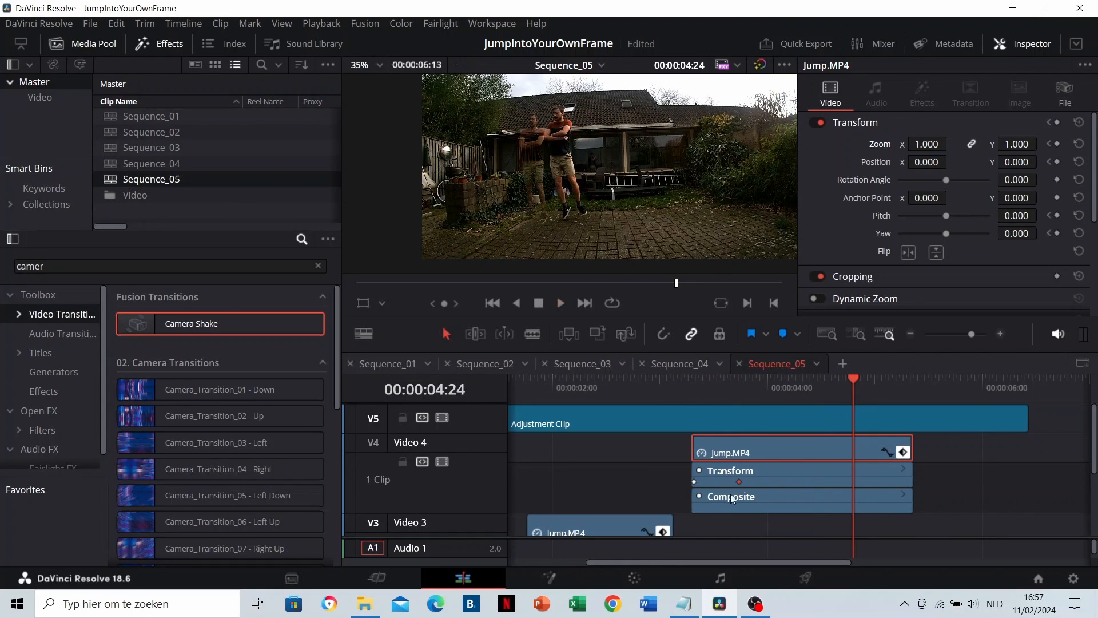
Step: Replay the V4 clip's entrance and move its ending Transform keyframe later, to about 00:00:04:06
left_click(682, 383)
key("space")
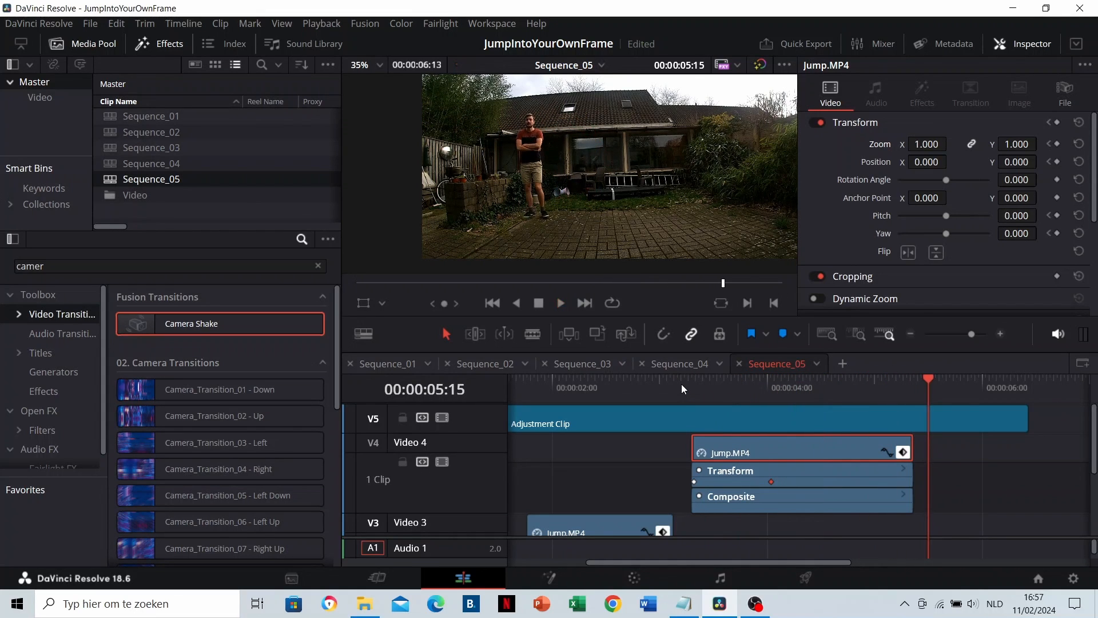
key("space")
left_click(682, 383)
left_click_drag(771, 481, 790, 481)
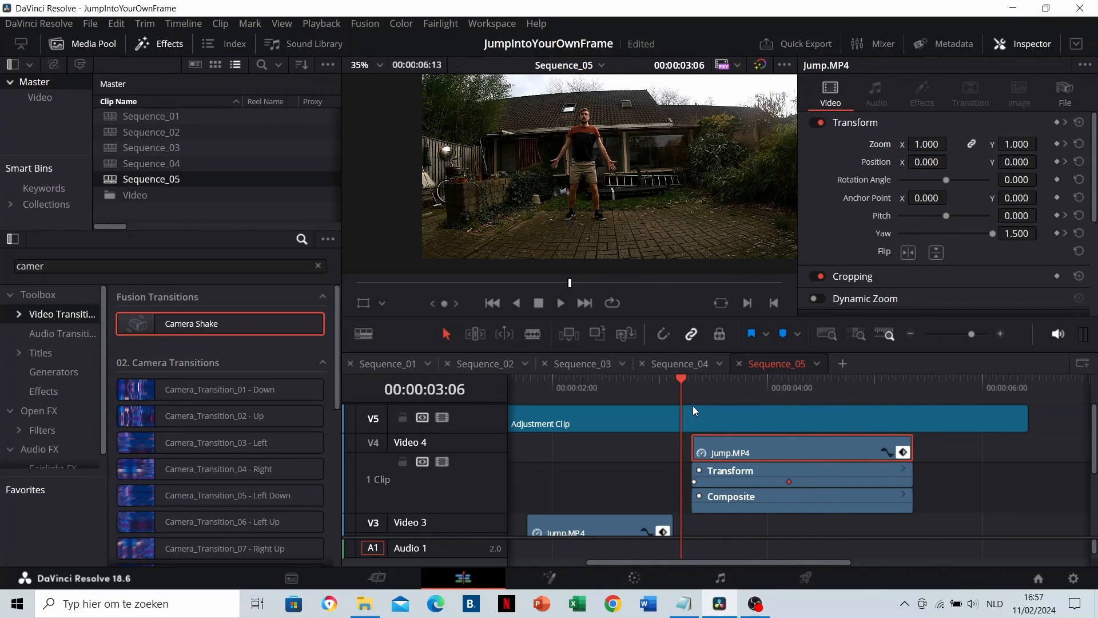
Step: Try a Pitch of -1.248 and a Rotation Angle of about -217 at the V4 clip's start, undoing each change
left_click(693, 395)
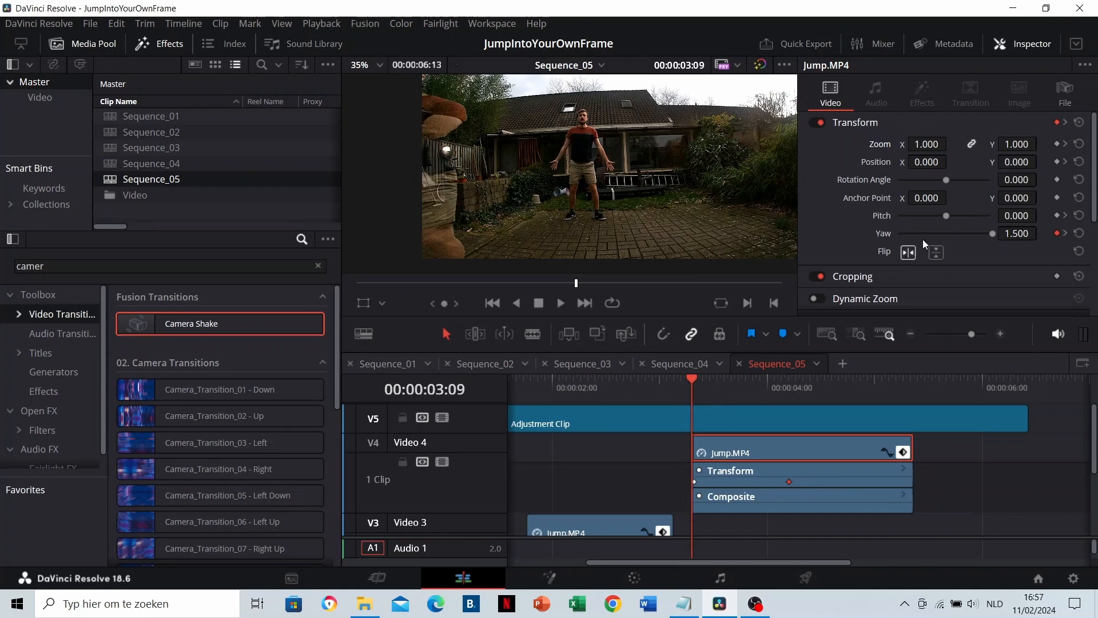
mouse_move(945, 218)
left_mouse_down()
mouse_move(963, 218)
mouse_move(907, 224)
mouse_move(976, 217)
mouse_move(964, 224)
left_mouse_up()
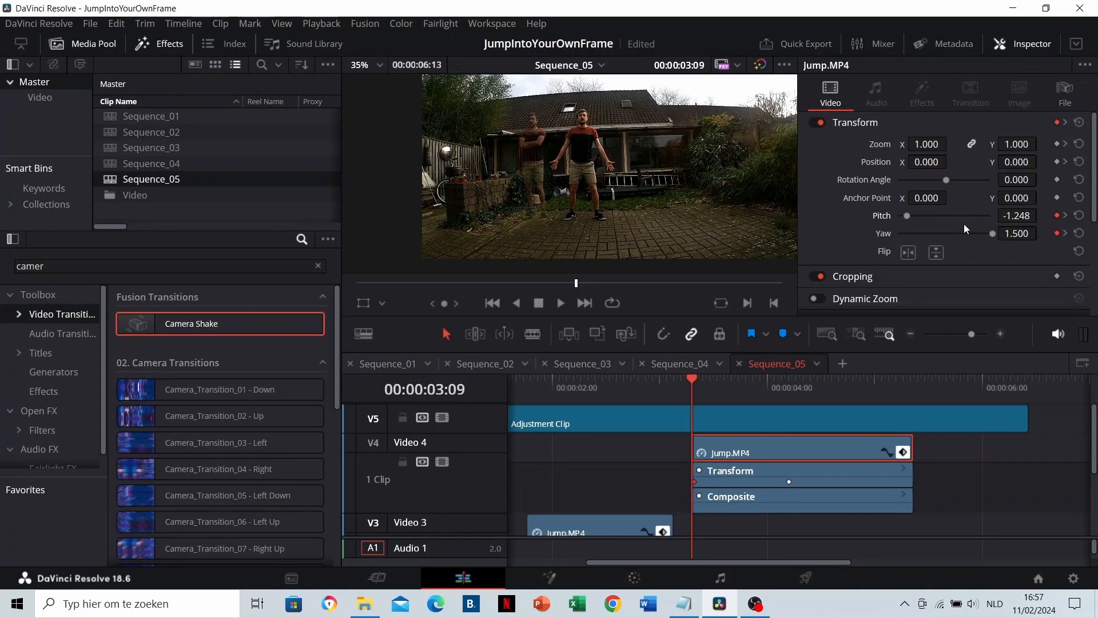
key("ctrl+z")
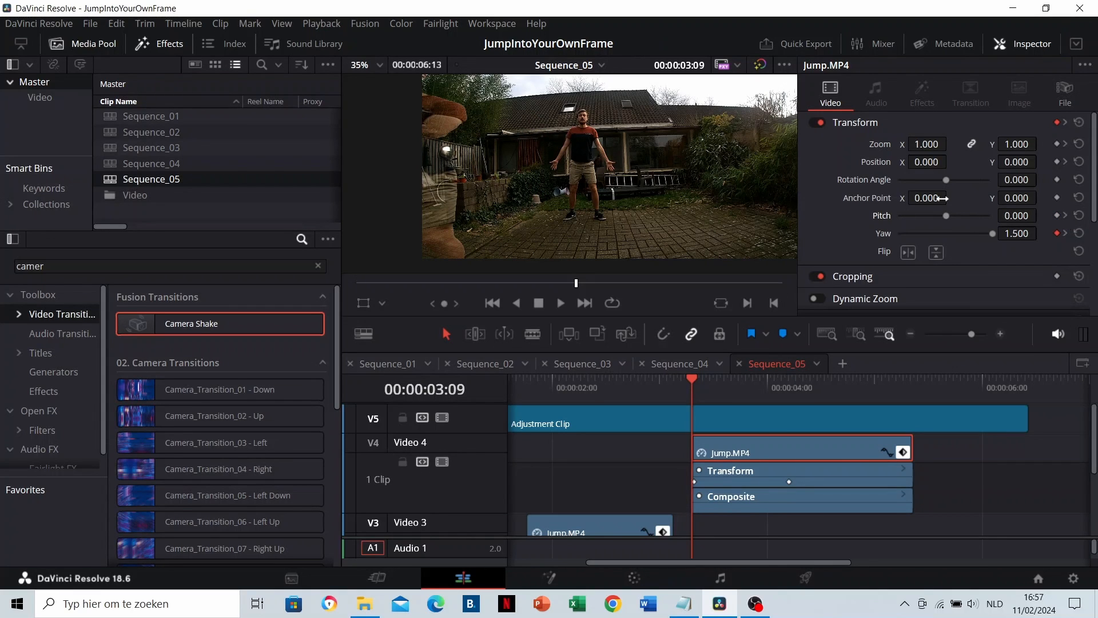
left_click_drag(948, 182, 918, 179)
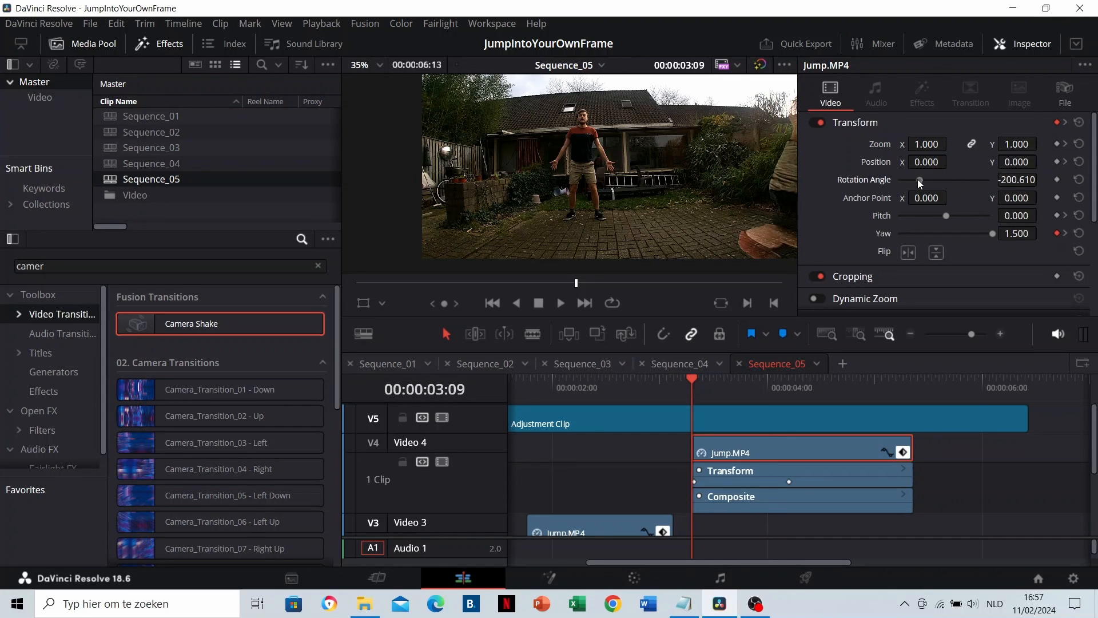
left_click(692, 383)
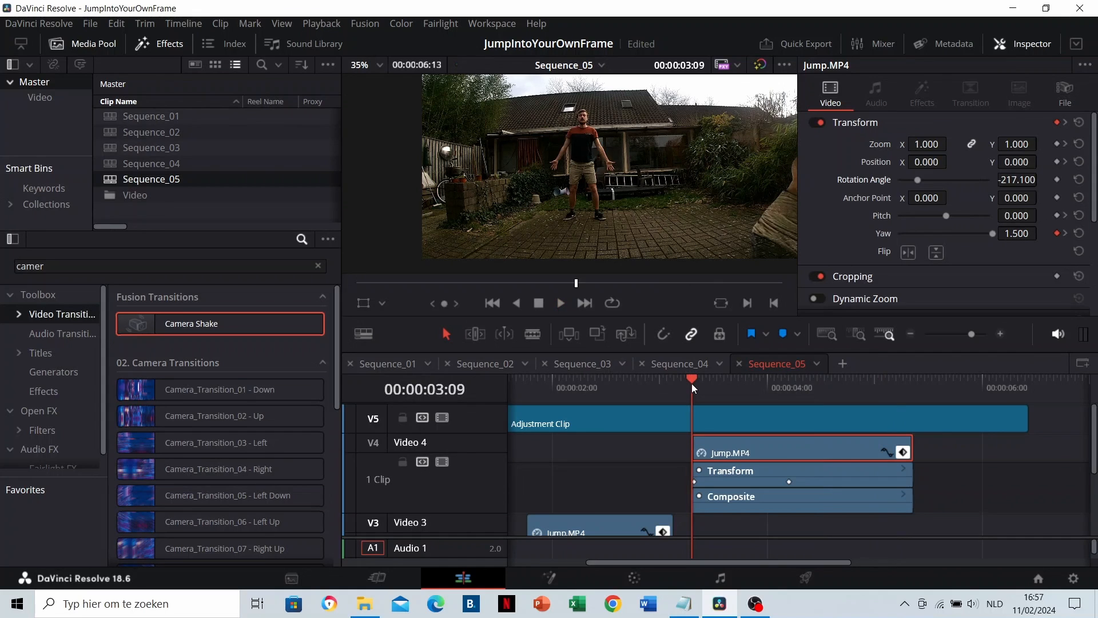
key("ctrl+z")
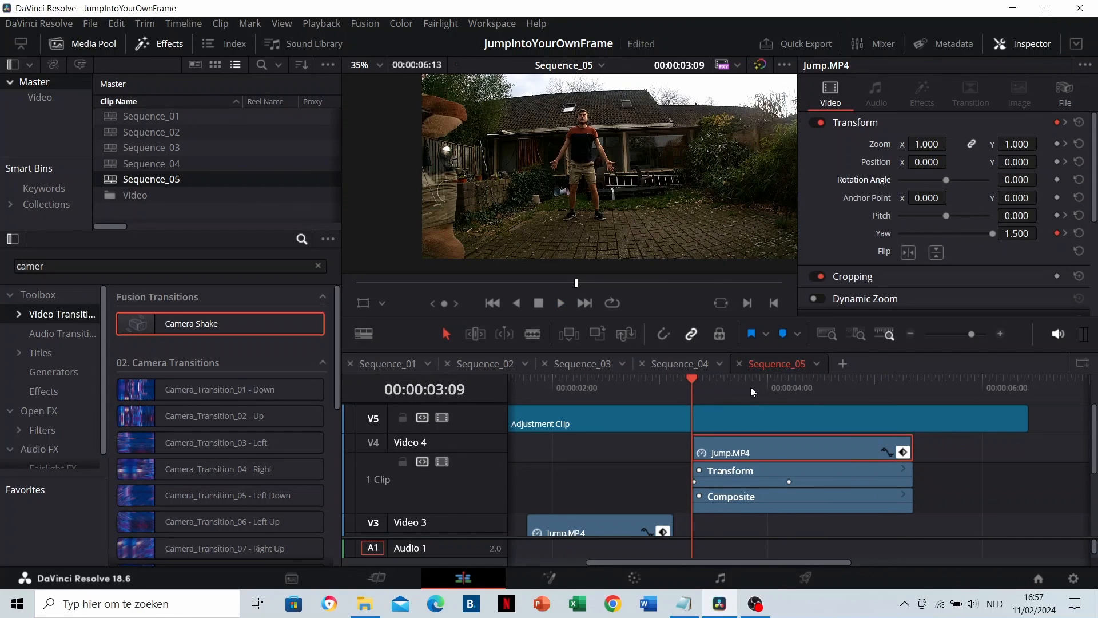
Step: Check the V4 clip's ending keyframe, set its Rotation Angle to -53.9 at 00:00:03:09 and play back the move
left_click(787, 383)
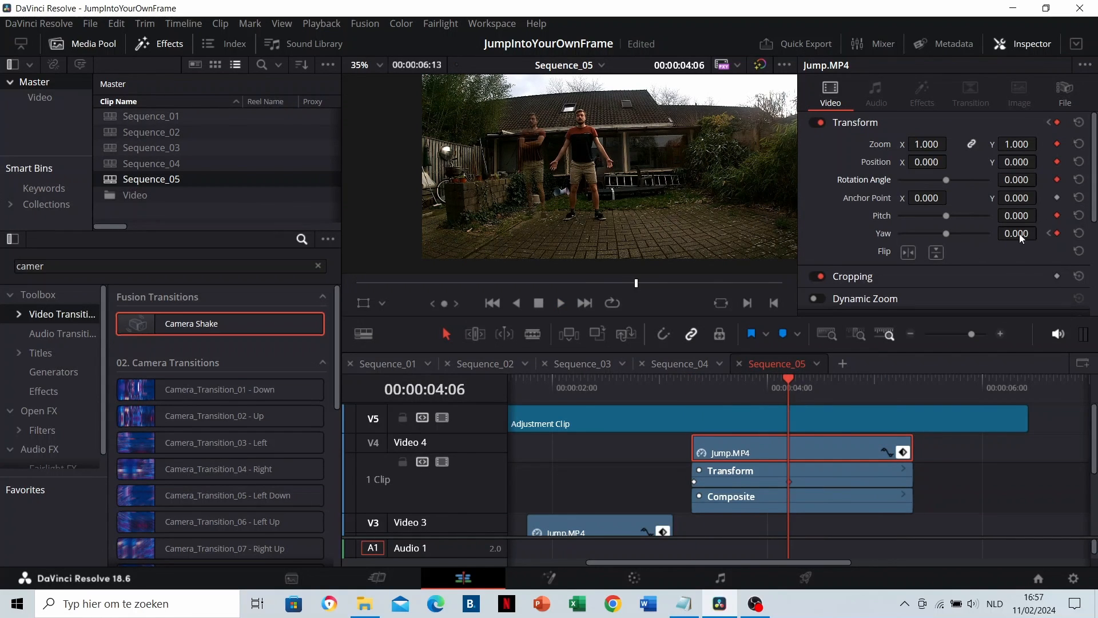
left_click_drag(718, 393, 692, 393)
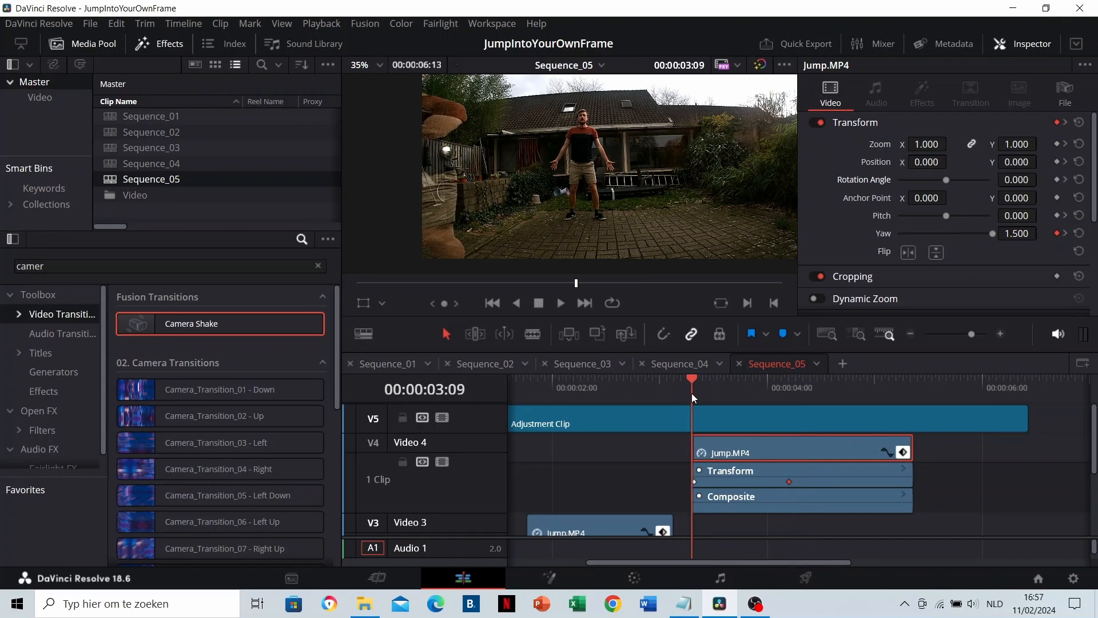
left_click_drag(1017, 179, 978, 179)
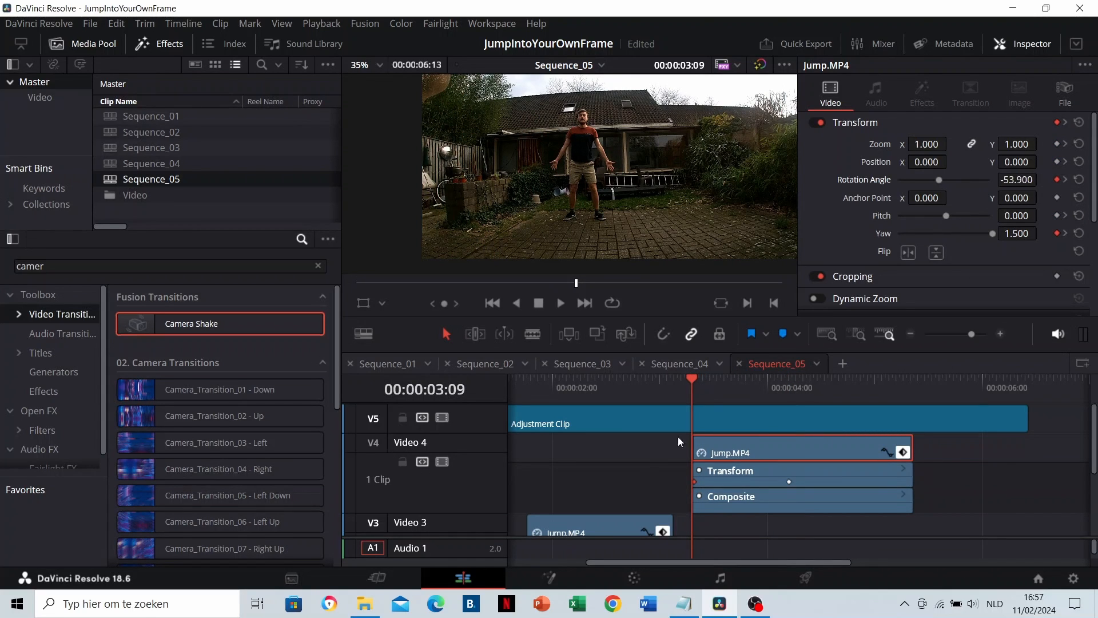
key("space")
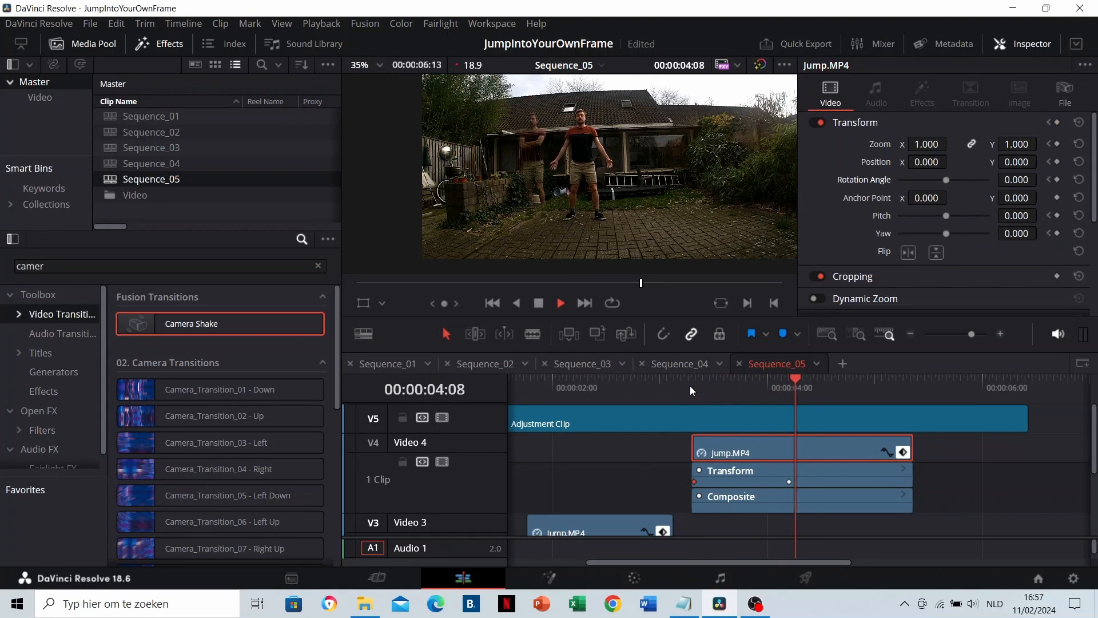
left_click(690, 386)
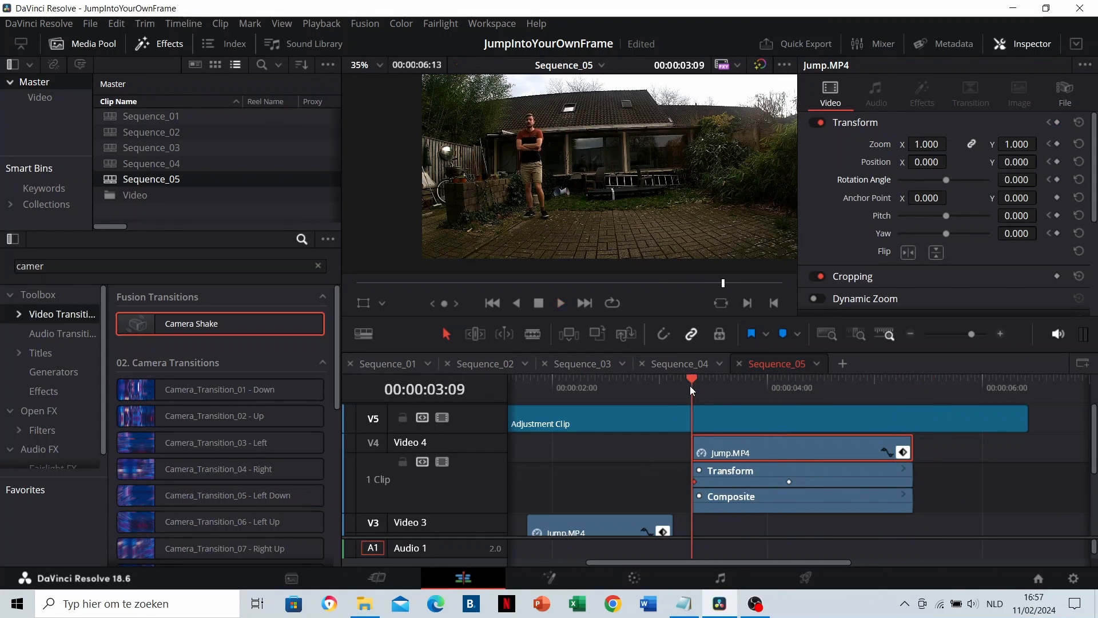
Step: Set the V4 clip's Rotation Angle to -900 at its starting keyframe, 00:00:03:09
double_click(1030, 179)
type("-")
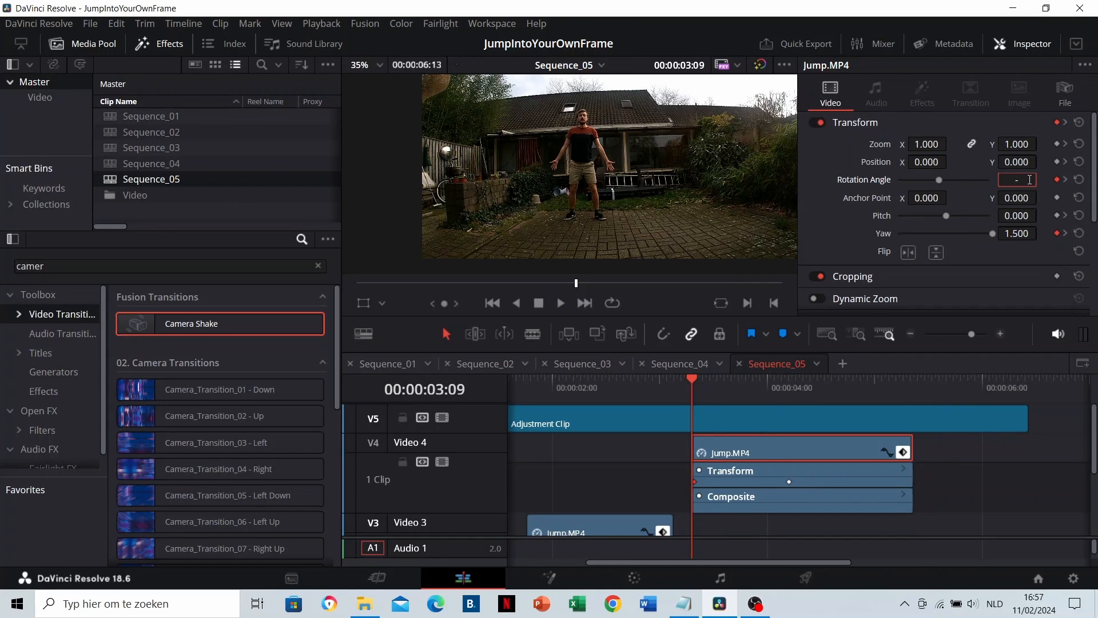
type("900")
key("Return")
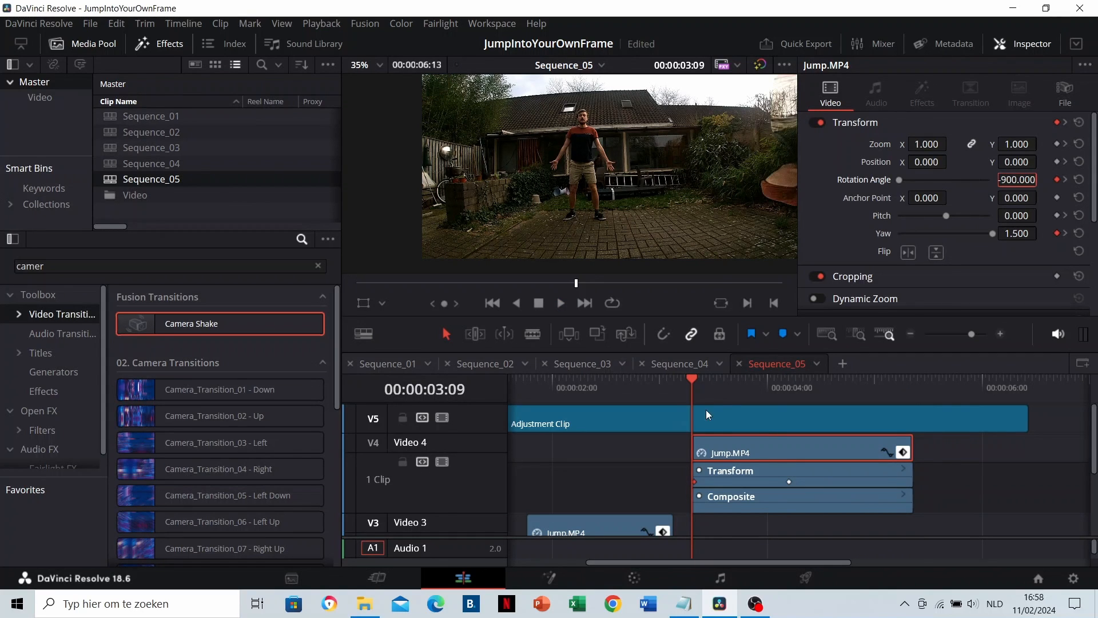
Step: Play back the V4 figure's yaw and rotation entrance several times from 00:00:03:09
left_click(695, 390)
key("space")
left_click(692, 390)
key("space")
left_click(692, 389)
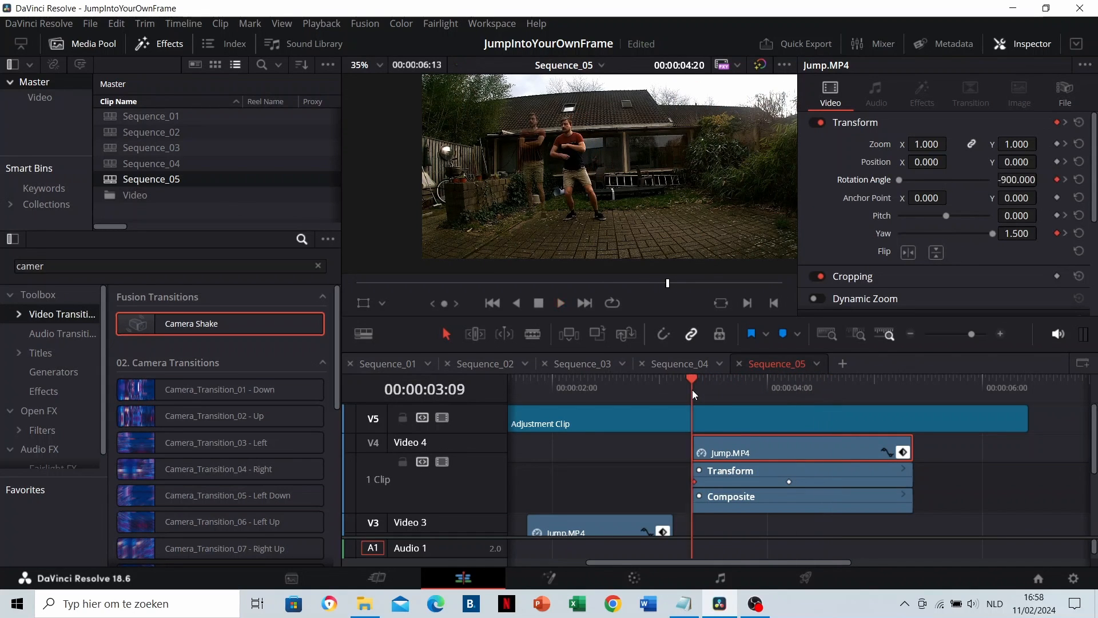
key("space")
key("space")
left_click(692, 389)
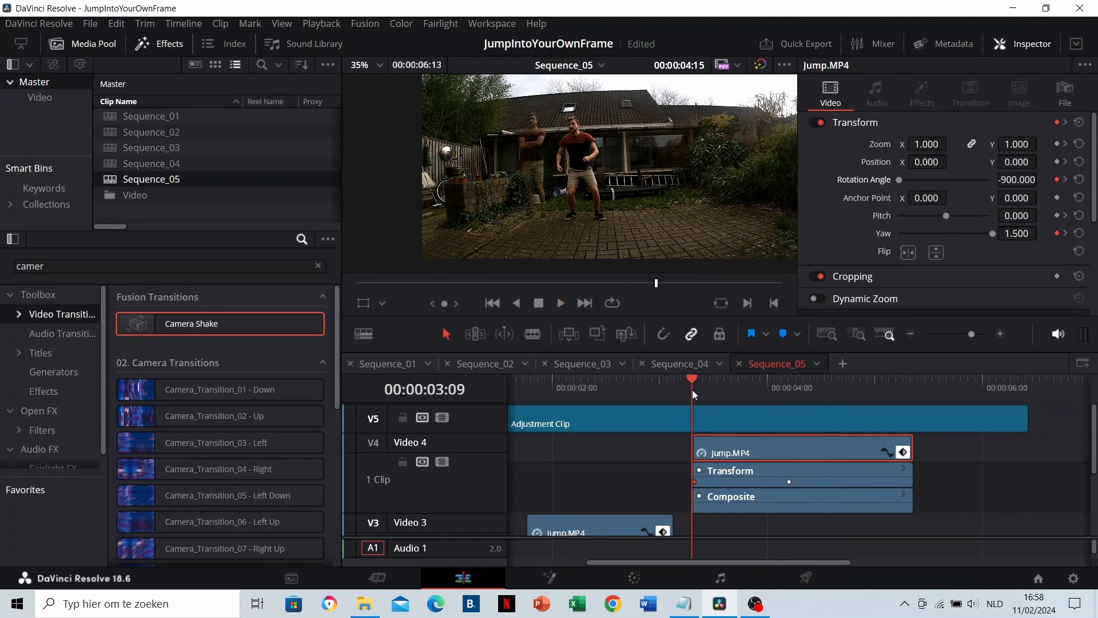
key("space")
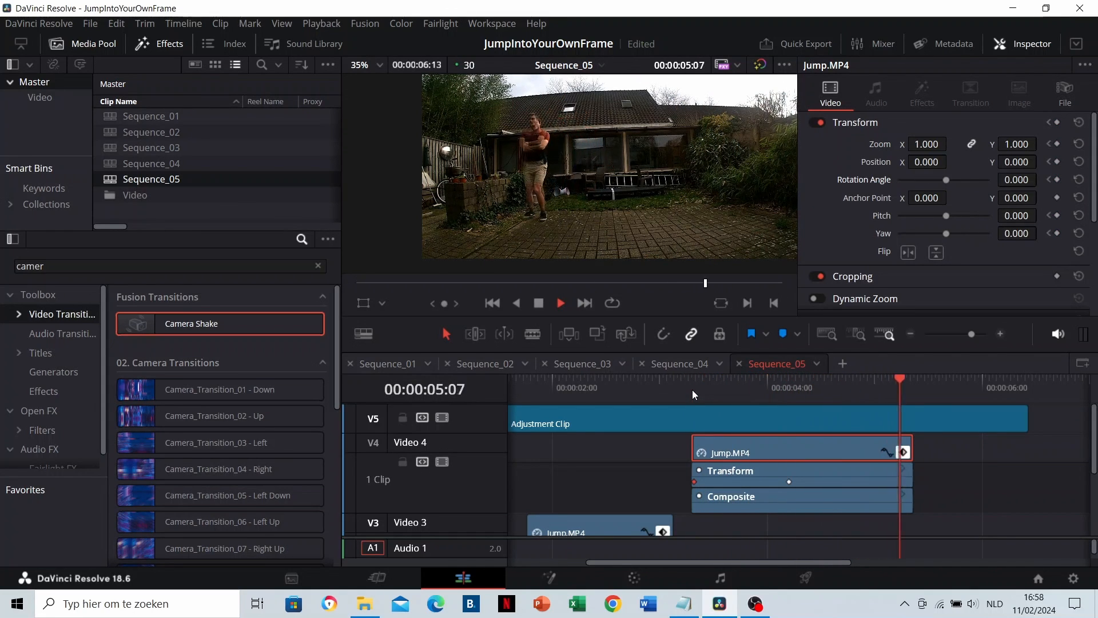
left_click(692, 390)
key("space")
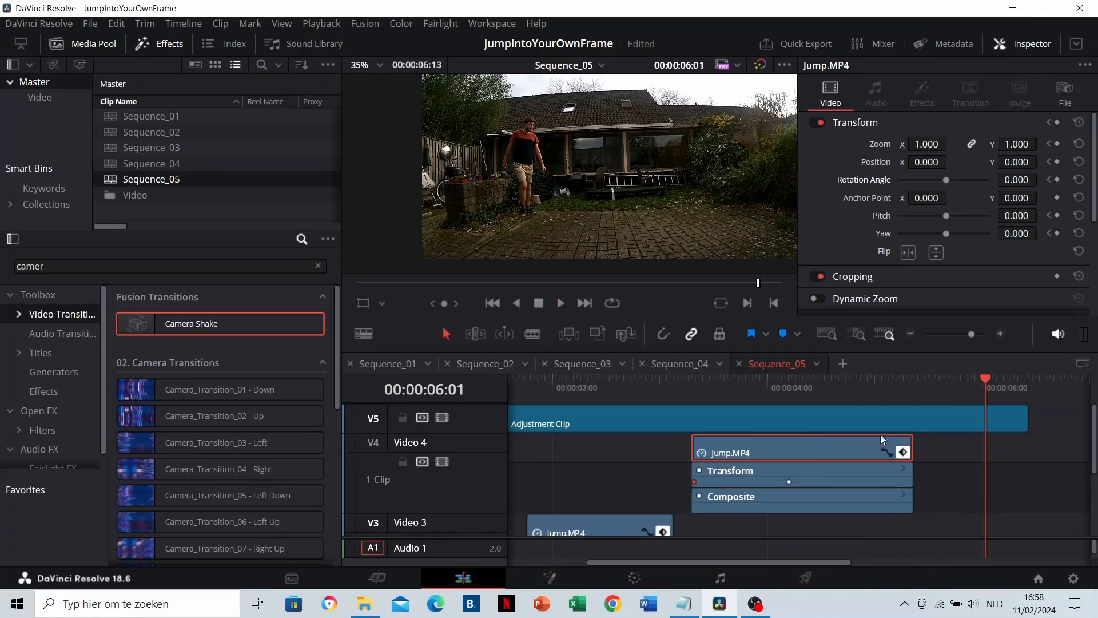
key("ctrl+z")
scroll(943, 444, "down", 8)
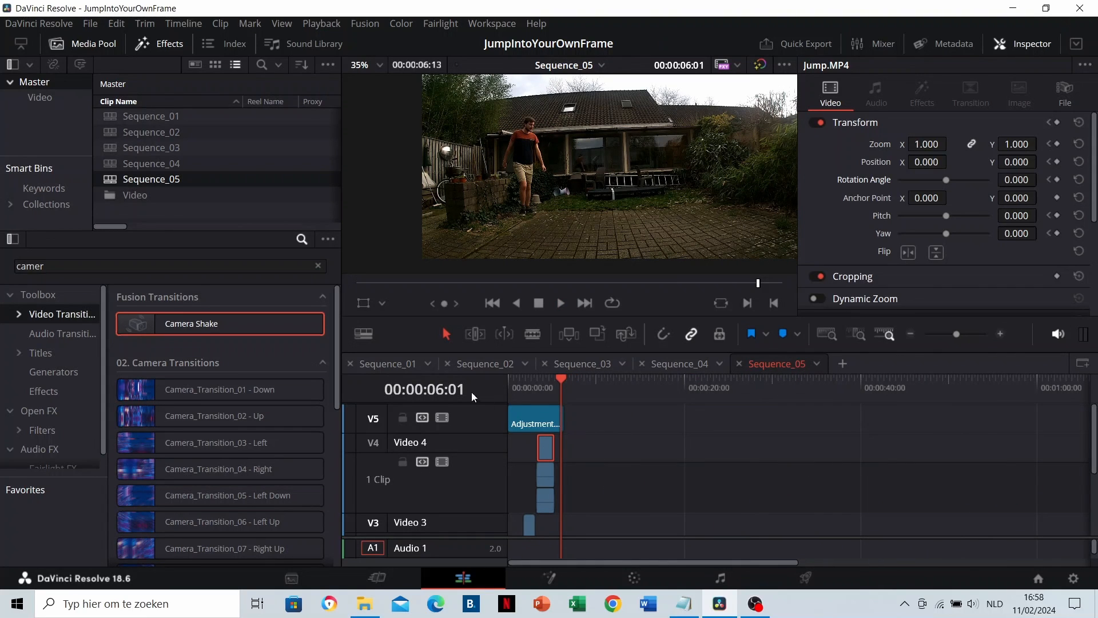
Step: With the playhead back at the sequence's start, collapse the V4 clip's keyframe tracks and save the project
left_click_drag(517, 388, 488, 387)
scroll(668, 443, "up", 8)
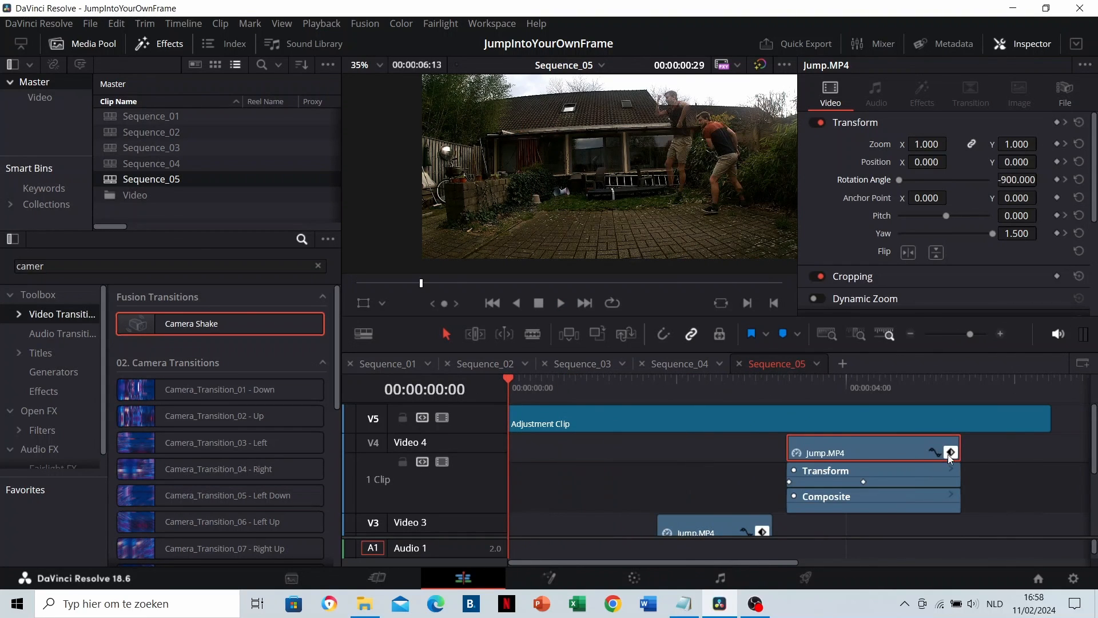
left_click(950, 453)
left_click(97, 26)
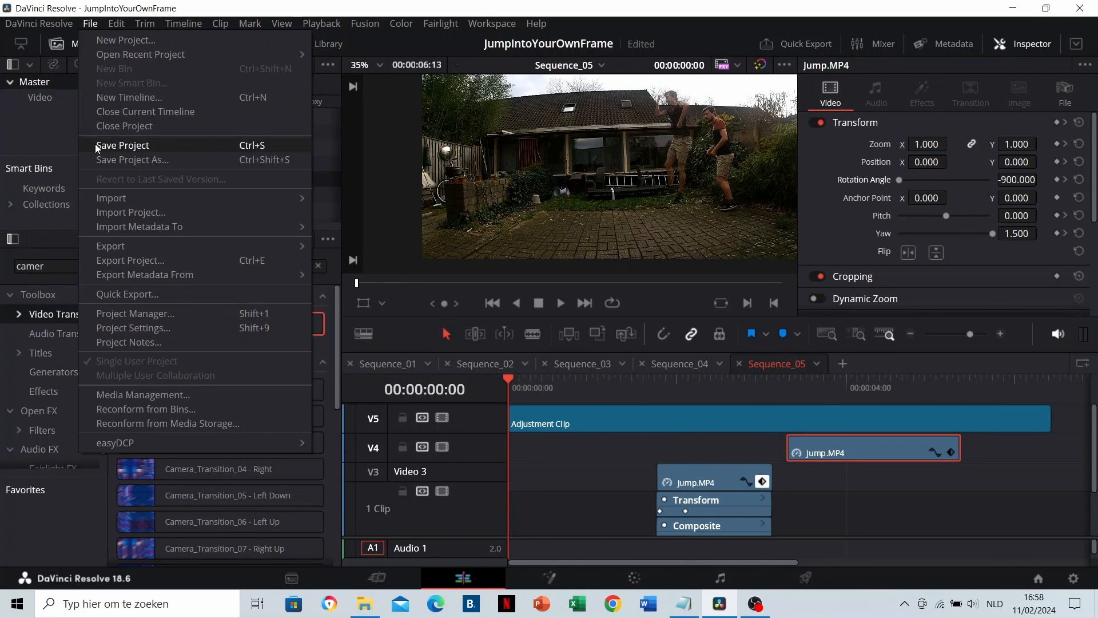
left_click(122, 146)
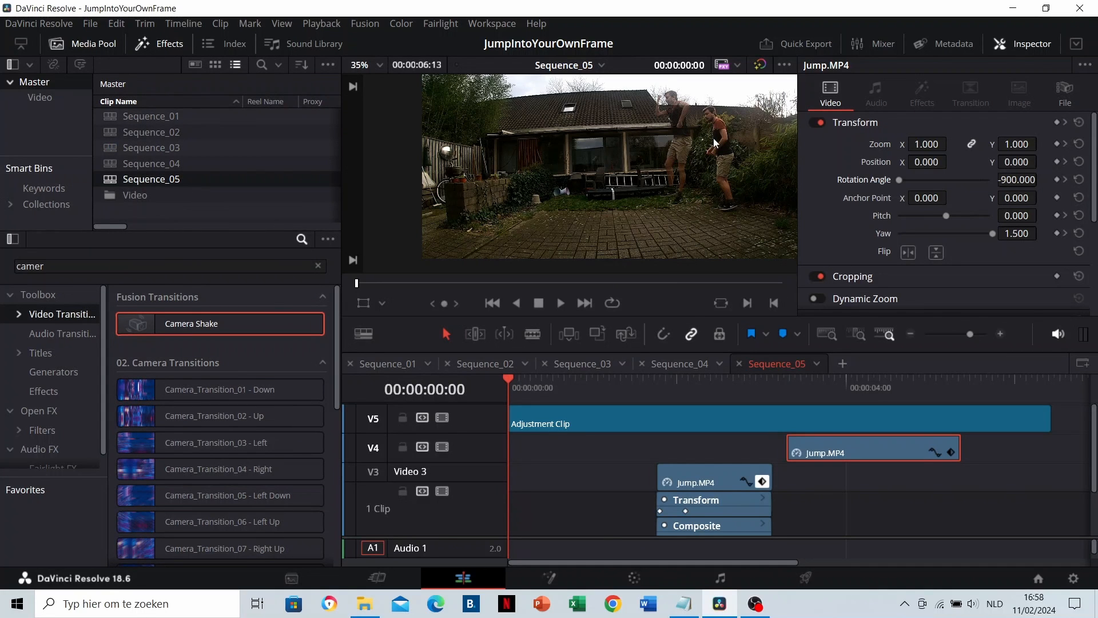
scroll(697, 135, "up", 3)
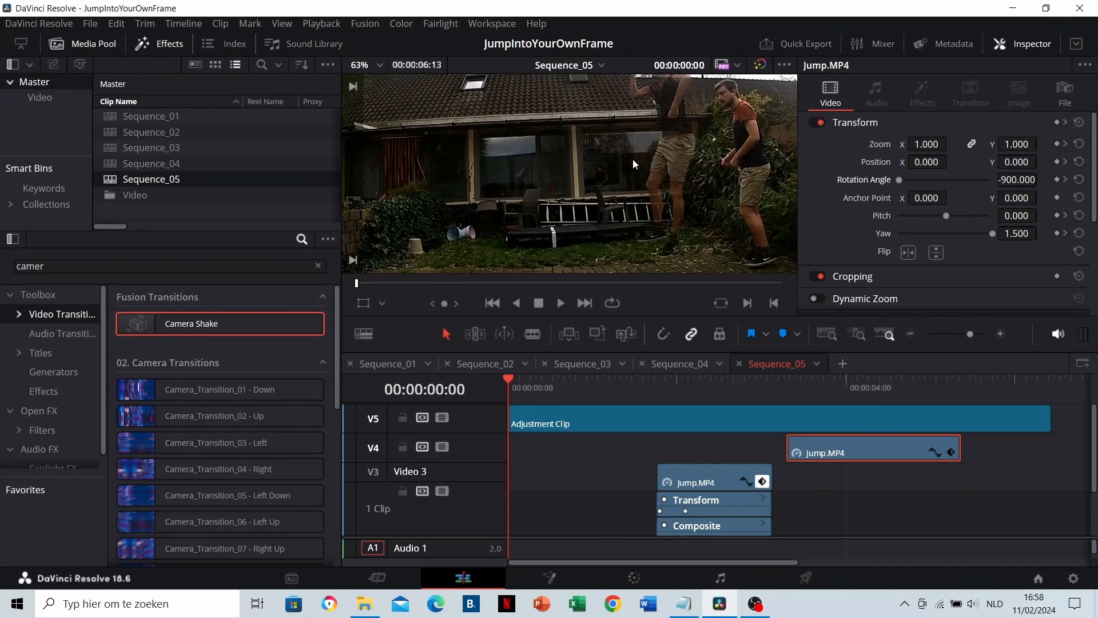
scroll(633, 159, "down", 3)
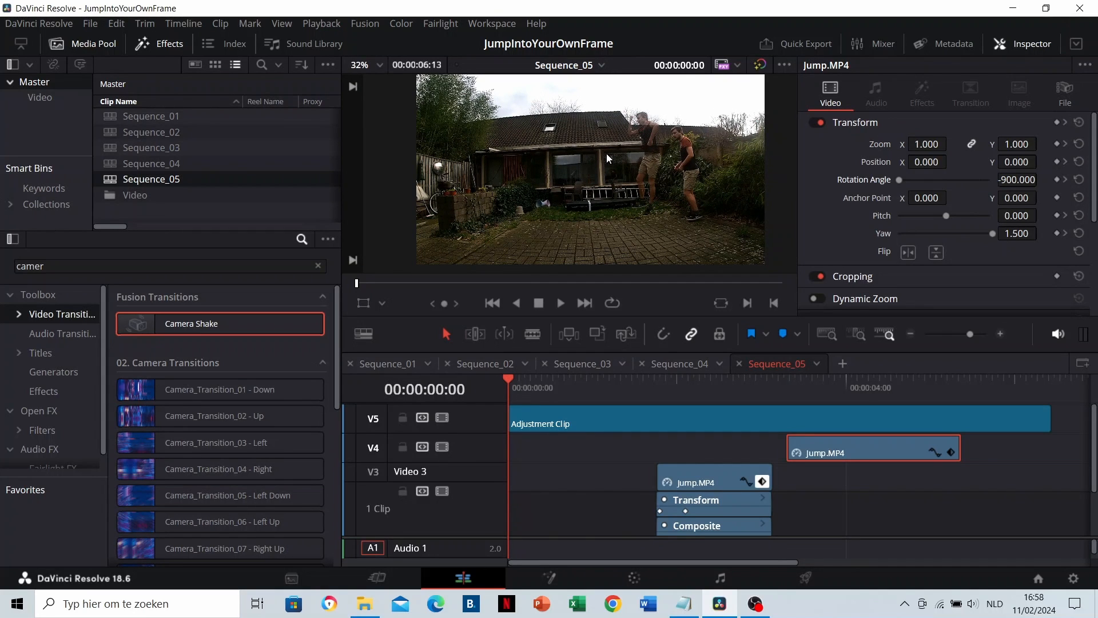
left_click(635, 440)
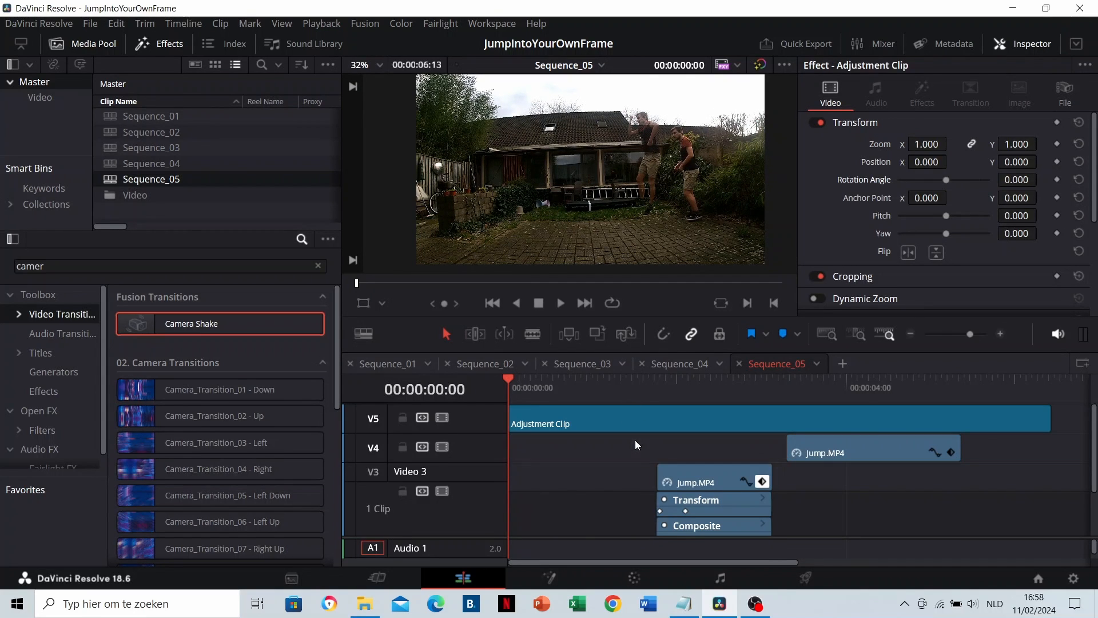
left_click(617, 386)
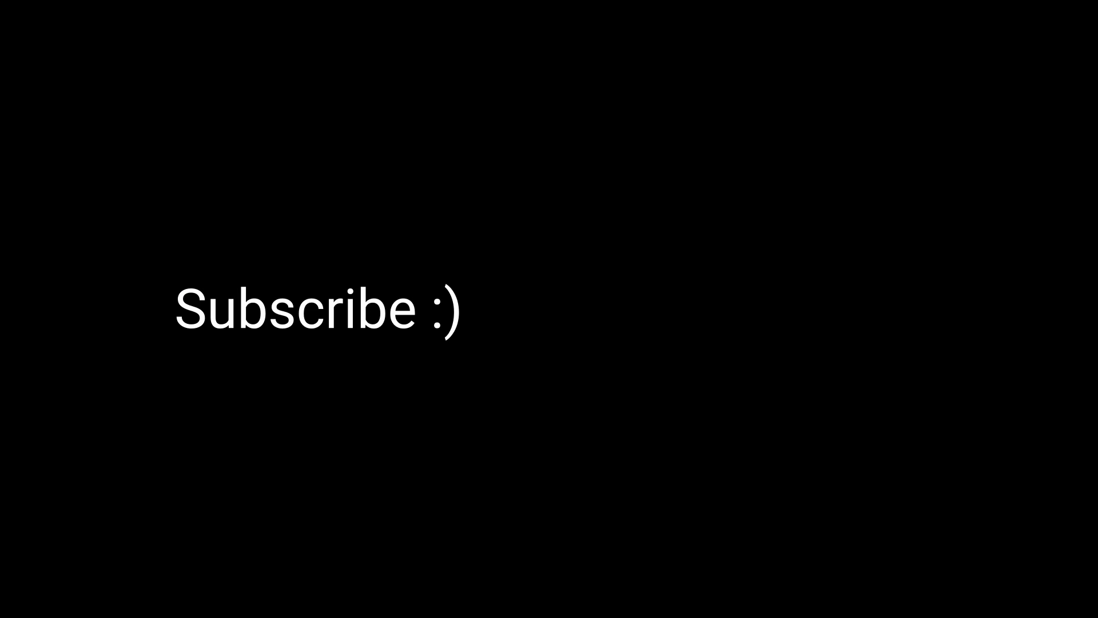